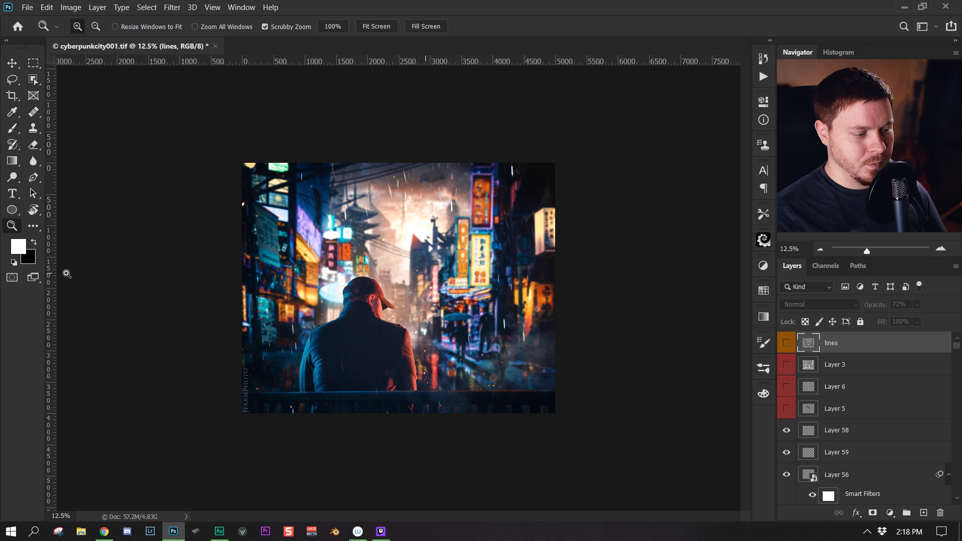
{"action": "key", "text": "ctrl+minus"}
{"action": "key", "text": "ctrl+plus"}
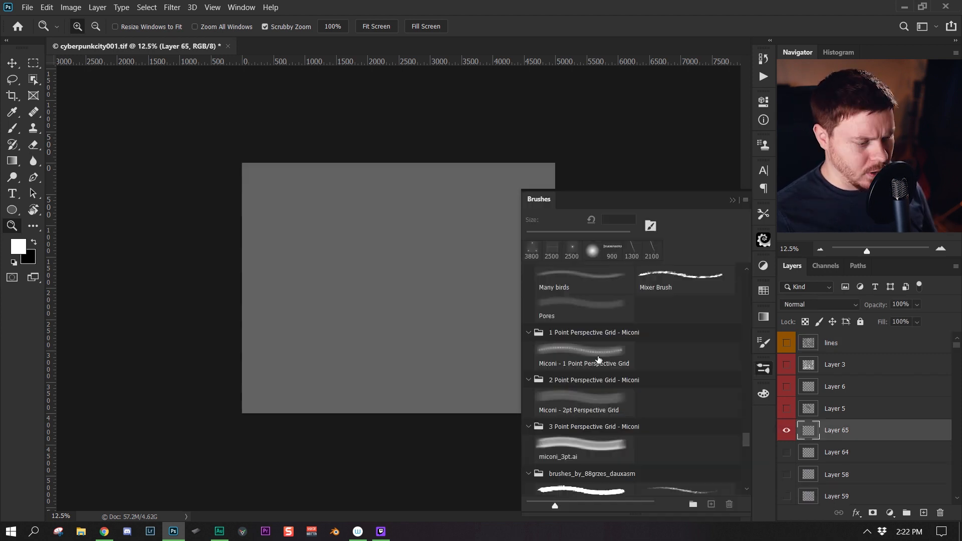
Step: Enlarge the one-point perspective grid brush to 2800 px and stamp it once in white near the canvas centre on Layer 65
{"action": "key", "text": "b"}
{"action": "left_click", "coordinate": [733, 200]}
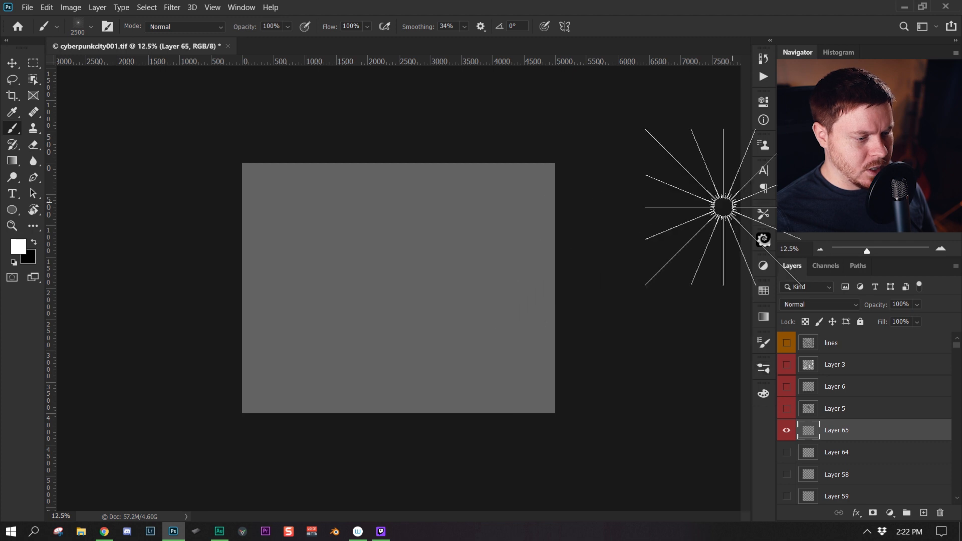
{"action": "key", "text": "bracketright"}
{"action": "key", "text": "bracketright"}
{"action": "key", "text": "bracketright"}
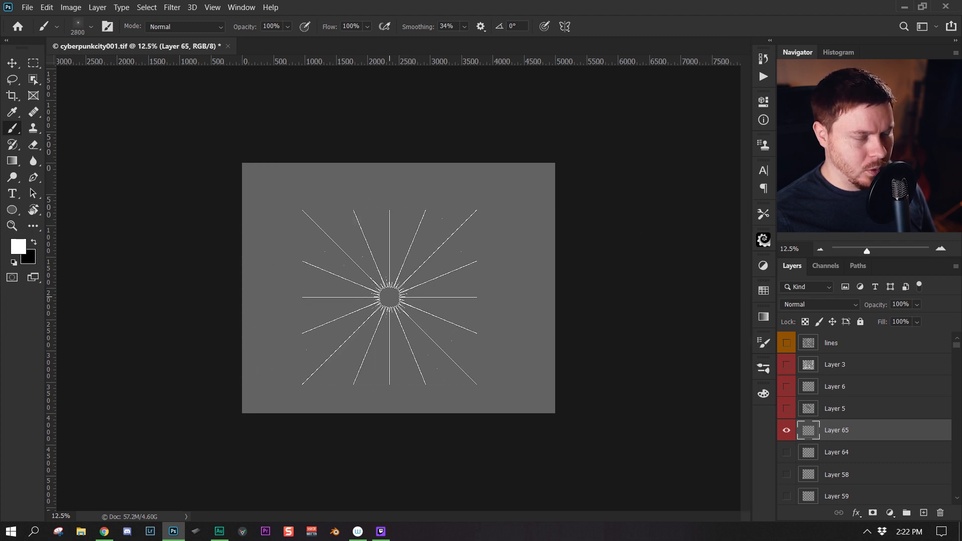
{"action": "left_click", "coordinate": [389, 298]}
Step: Scale the stamped perspective grid on Layer 65 to about 160% and centre it horizontally in the lower part of the canvas
{"action": "key", "text": "z"}
{"action": "left_click_drag", "start_coordinate": [468, 326], "coordinate": [633, 317]}
{"action": "left_click_drag", "start_coordinate": [420, 324], "coordinate": [471, 329]}
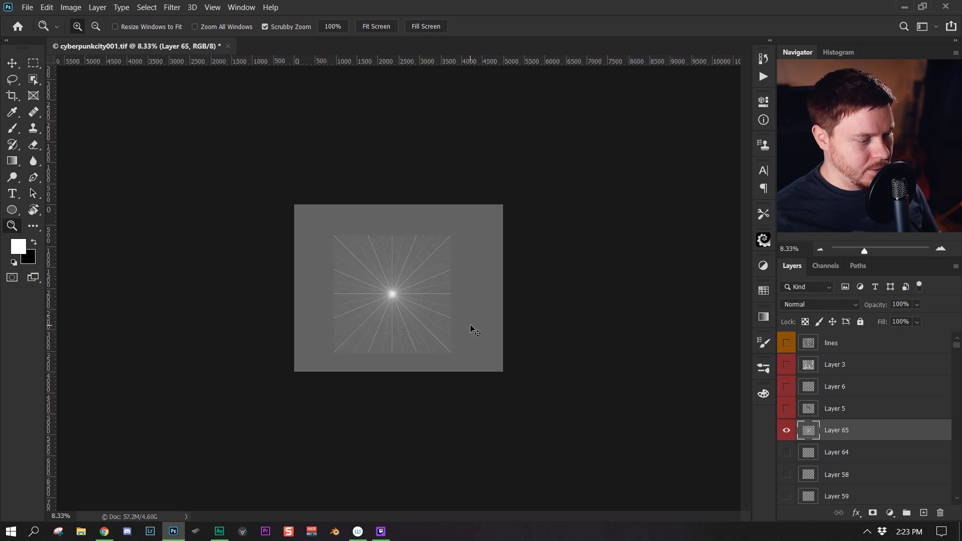
{"action": "key", "text": "ctrl+t"}
{"action": "left_click_drag", "start_coordinate": [384, 230], "coordinate": [415, 287]}
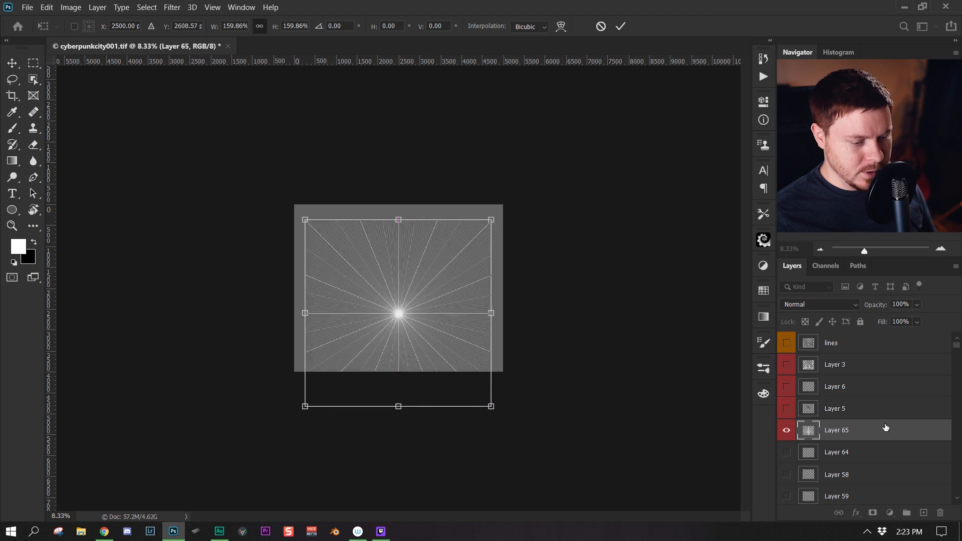
{"action": "key", "text": "Return"}
Step: With the lines layer shown, align the grid's vanishing point with the sketch's bright horizon line and enlarge the grid to cover the canvas
{"action": "left_click", "coordinate": [458, 344]}
{"action": "left_click", "coordinate": [507, 344], "text": "alt"}
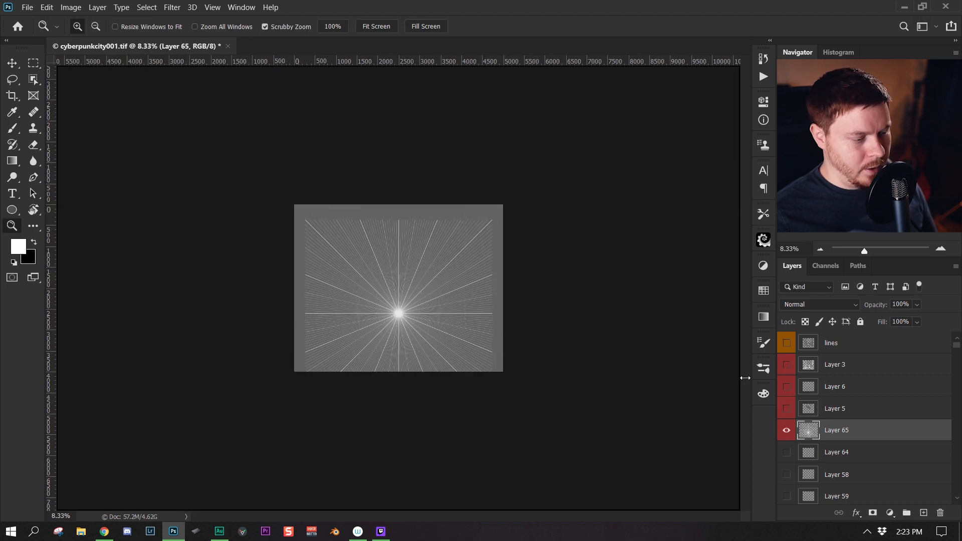
{"action": "left_click", "coordinate": [408, 327]}
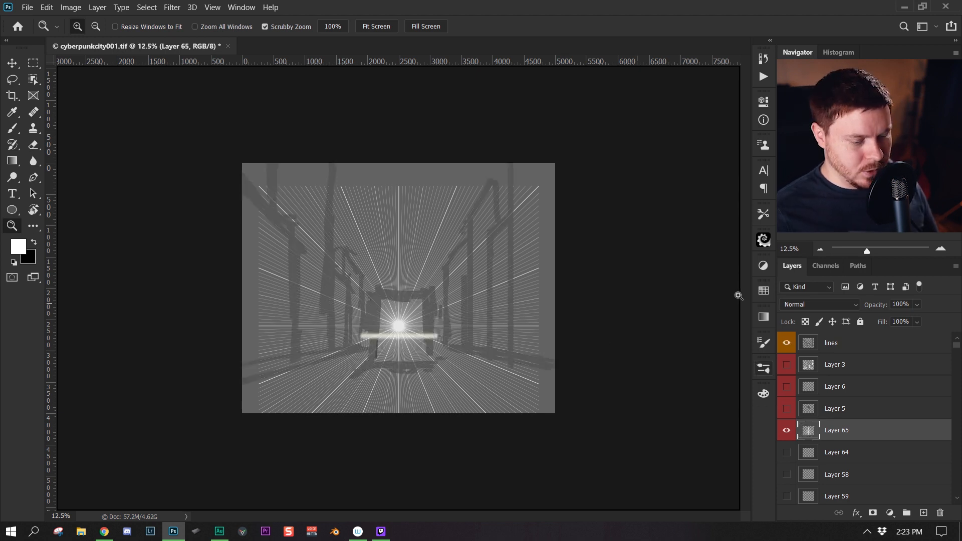
{"action": "key", "text": "ctrl+t"}
{"action": "left_click_drag", "start_coordinate": [405, 338], "coordinate": [473, 355]}
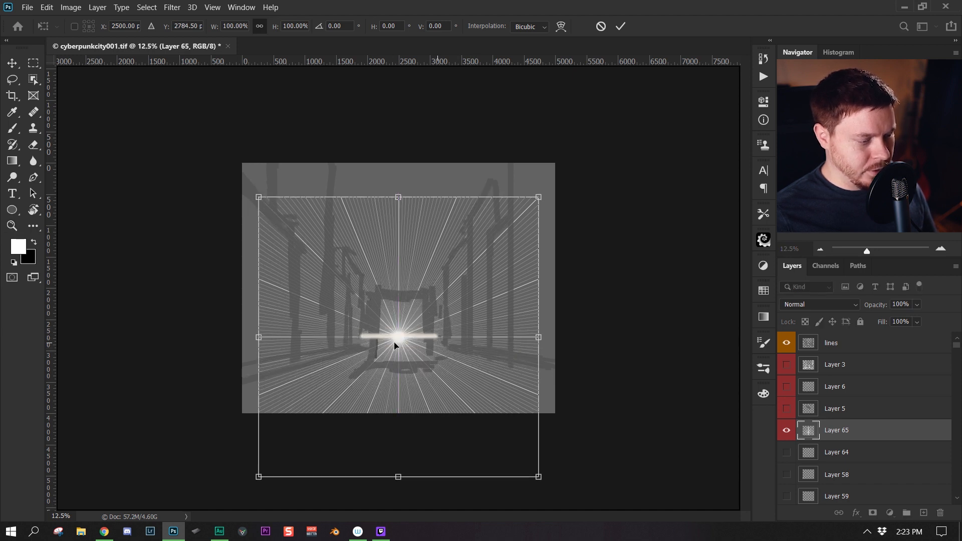
{"action": "left_click_drag", "start_coordinate": [540, 341], "coordinate": [496, 340]}
{"action": "key", "text": "Return"}
Step: Add a new empty layer directly above the lines layer
{"action": "key", "text": "z"}
{"action": "left_click_drag", "start_coordinate": [526, 324], "coordinate": [500, 324]}
{"action": "left_click", "coordinate": [500, 324]}
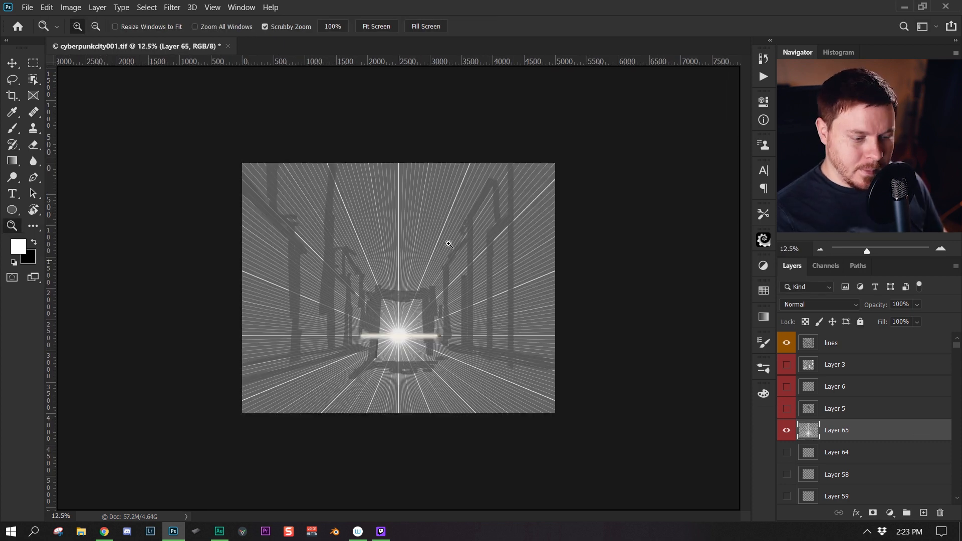
{"action": "left_click", "coordinate": [874, 346]}
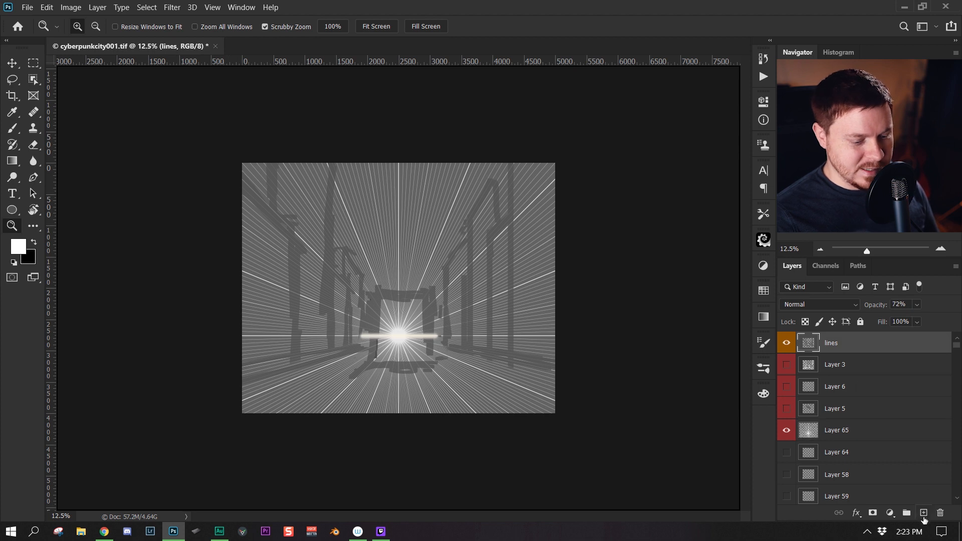
{"action": "left_click", "coordinate": [923, 513]}
Step: Choose the soft round brush, raise its hardness to the maximum and shrink it to 250 px
{"action": "key", "text": "b"}
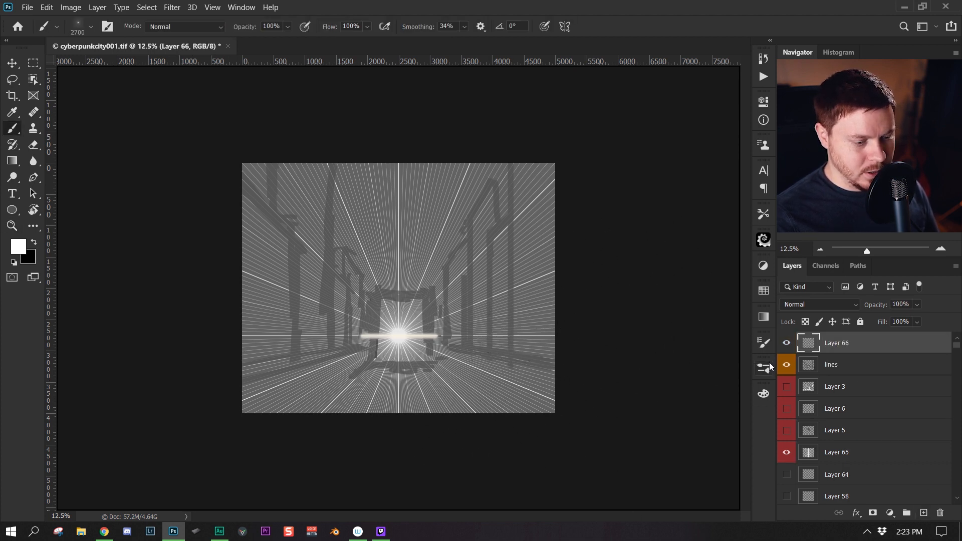
{"action": "left_click", "coordinate": [766, 368]}
{"action": "left_click", "coordinate": [612, 251]}
{"action": "left_click", "coordinate": [91, 27]}
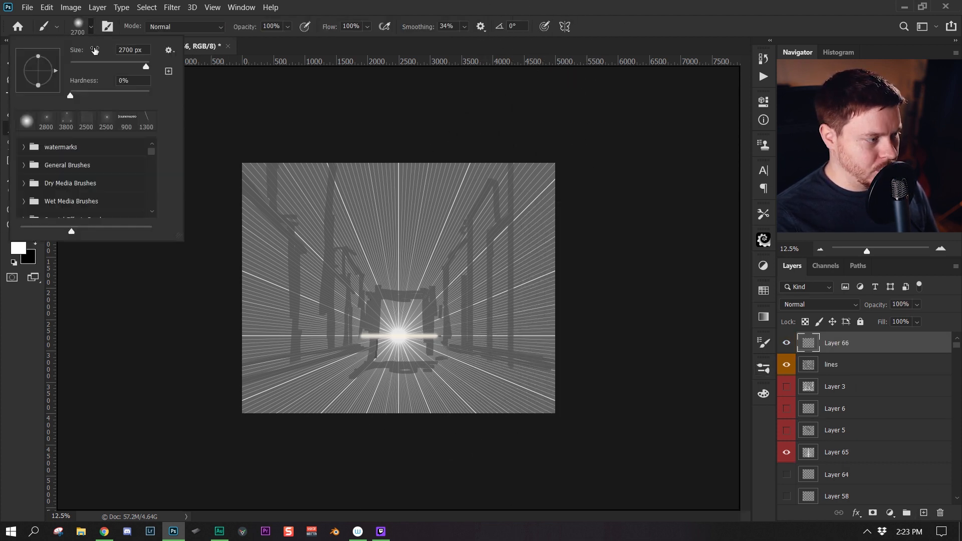
{"action": "left_click_drag", "start_coordinate": [92, 95], "coordinate": [156, 95]}
{"action": "key", "text": "Return"}
{"action": "key", "text": "bracketleft"}
{"action": "key", "text": "bracketleft"}
{"action": "key", "text": "bracketleft"}
{"action": "key", "text": "bracketleft"}
{"action": "key", "text": "bracketleft"}
{"action": "key", "text": "bracketleft"}
{"action": "key", "text": "bracketleft"}
{"action": "key", "text": "bracketleft"}
{"action": "key", "text": "bracketleft"}
{"action": "key", "text": "bracketleft"}
{"action": "key", "text": "bracketleft"}
{"action": "key", "text": "bracketleft"}
{"action": "key", "text": "bracketleft"}
{"action": "key", "text": "bracketleft"}
{"action": "key", "text": "bracketleft"}
{"action": "key", "text": "bracketleft"}
{"action": "key", "text": "bracketleft"}
{"action": "key", "text": "bracketleft"}
{"action": "key", "text": "bracketleft"}
{"action": "key", "text": "bracketleft"}
{"action": "key", "text": "bracketleft"}
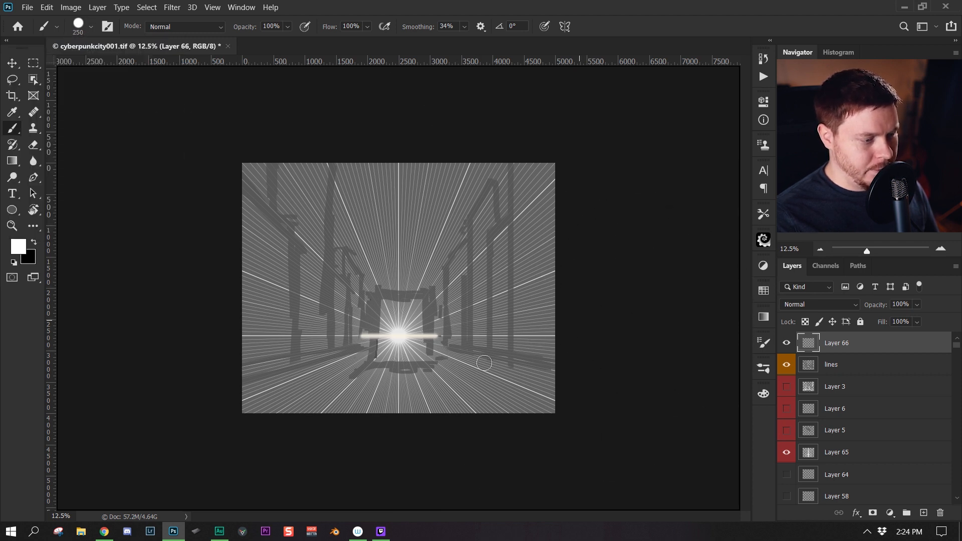
Step: Set the paint colour to a neutral dark grey of 9% brightness and reduce the brush to 100 px
{"action": "left_click", "coordinate": [763, 393]}
{"action": "left_click", "coordinate": [647, 376]}
{"action": "key", "text": "bracketleft"}
{"action": "left_click_drag", "start_coordinate": [494, 183], "coordinate": [441, 237]}
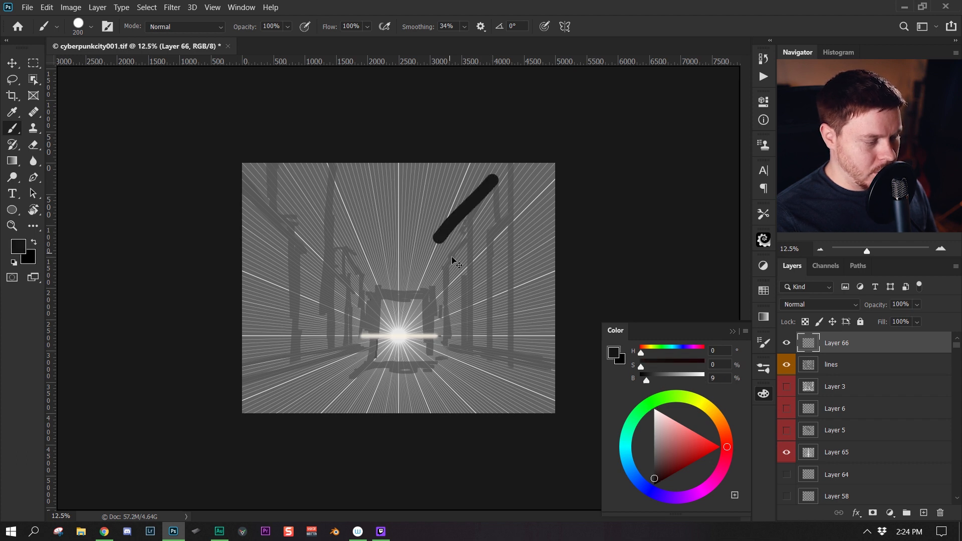
{"action": "key", "text": "ctrl+z"}
{"action": "key", "text": "bracketleft"}
Step: Trace the faint building outlines on both sides of the street and the far archway with dark brush strokes on the new layer
{"action": "mouse_move", "coordinate": [495, 178]}
{"action": "left_mouse_down"}
{"action": "mouse_move", "coordinate": [466, 216]}
{"action": "mouse_move", "coordinate": [495, 208]}
{"action": "left_mouse_up"}
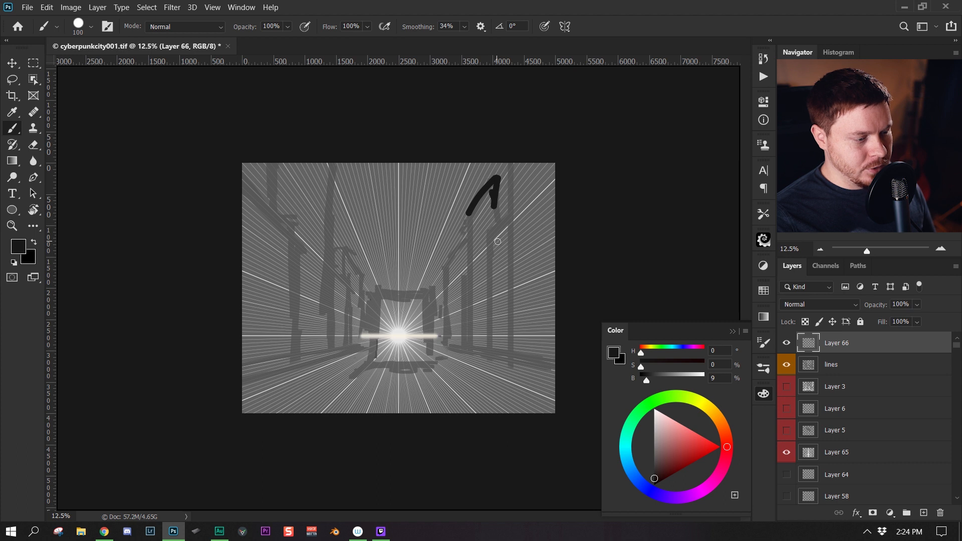
{"action": "left_click_drag", "start_coordinate": [497, 232], "coordinate": [493, 237]}
{"action": "left_click_drag", "start_coordinate": [513, 162], "coordinate": [489, 320]}
{"action": "left_click_drag", "start_coordinate": [469, 214], "coordinate": [476, 284]}
{"action": "mouse_move", "coordinate": [469, 246]}
{"action": "left_mouse_down"}
{"action": "mouse_move", "coordinate": [448, 266]}
{"action": "mouse_move", "coordinate": [450, 320]}
{"action": "mouse_move", "coordinate": [398, 300]}
{"action": "mouse_move", "coordinate": [370, 355]}
{"action": "left_mouse_up"}
{"action": "mouse_move", "coordinate": [378, 282]}
{"action": "left_mouse_down"}
{"action": "mouse_move", "coordinate": [404, 285]}
{"action": "mouse_move", "coordinate": [431, 370]}
{"action": "left_mouse_up"}
{"action": "mouse_move", "coordinate": [363, 269]}
{"action": "left_mouse_down"}
{"action": "mouse_move", "coordinate": [336, 248]}
{"action": "mouse_move", "coordinate": [359, 323]}
{"action": "left_mouse_up"}
{"action": "mouse_move", "coordinate": [330, 278]}
{"action": "left_mouse_down"}
{"action": "mouse_move", "coordinate": [350, 289]}
{"action": "mouse_move", "coordinate": [349, 334]}
{"action": "left_mouse_up"}
{"action": "mouse_move", "coordinate": [320, 280]}
{"action": "left_mouse_down"}
{"action": "mouse_move", "coordinate": [330, 163]}
{"action": "mouse_move", "coordinate": [280, 199]}
{"action": "left_mouse_up"}
{"action": "mouse_move", "coordinate": [301, 247]}
{"action": "left_mouse_down"}
{"action": "mouse_move", "coordinate": [252, 206]}
{"action": "mouse_move", "coordinate": [284, 332]}
{"action": "left_mouse_up"}
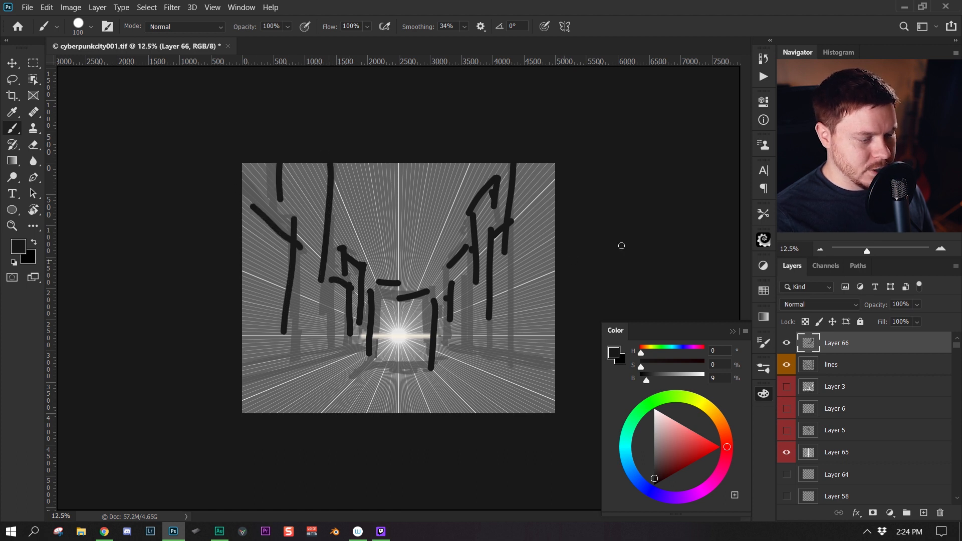
{"action": "left_click", "coordinate": [339, 332]}
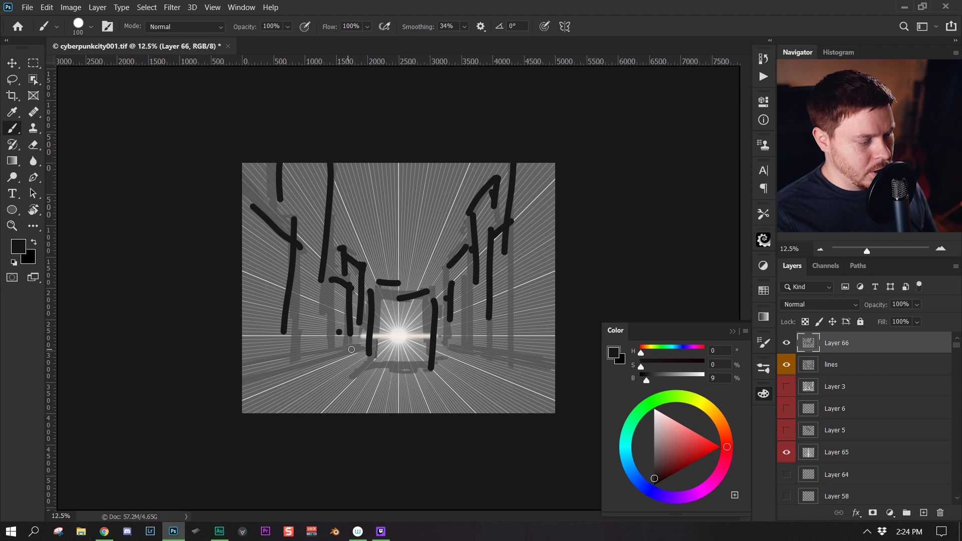
Step: Paint dark ground edges along both sides of the street, radiating outward from the archway along the perspective lines
{"action": "left_click_drag", "start_coordinate": [365, 344], "coordinate": [245, 390]}
{"action": "left_click_drag", "start_coordinate": [439, 343], "coordinate": [539, 363]}
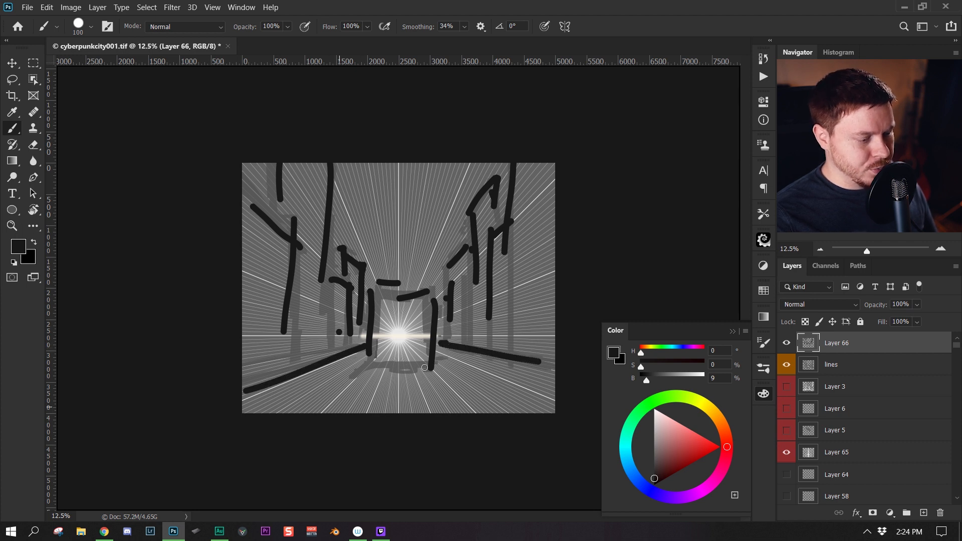
{"action": "left_click_drag", "start_coordinate": [356, 350], "coordinate": [168, 408]}
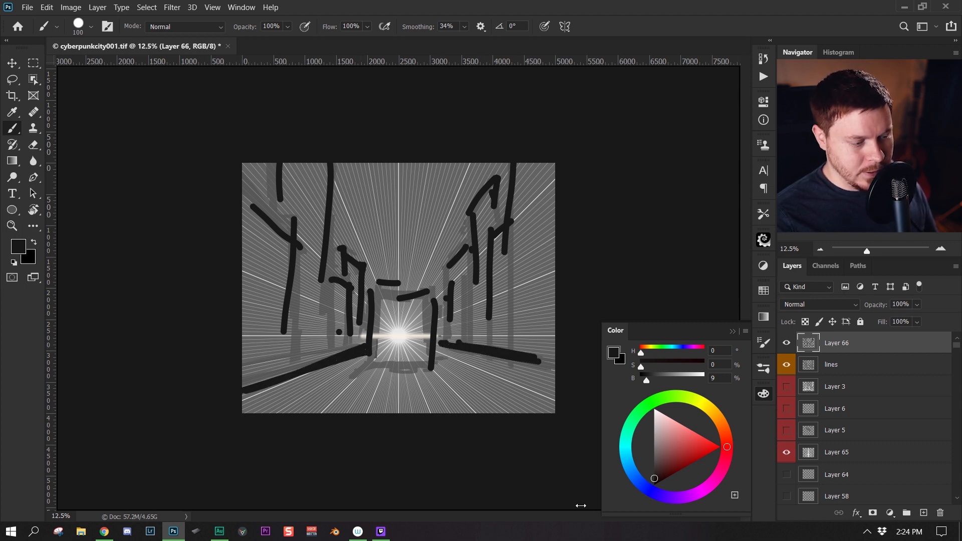
Step: Examine the rough street composition at thumbnail size
{"action": "key", "text": "z"}
{"action": "left_click_drag", "start_coordinate": [493, 366], "coordinate": [435, 408]}
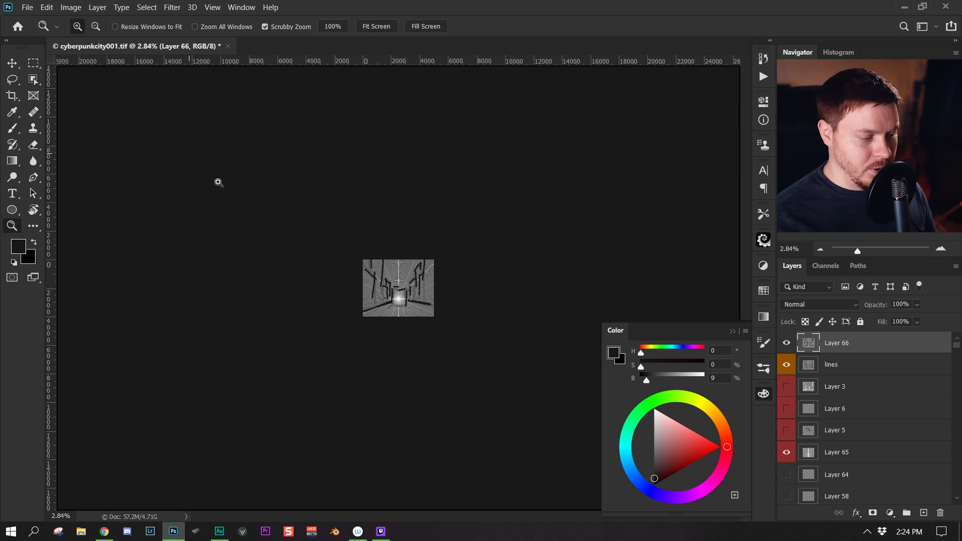
{"action": "left_click_drag", "start_coordinate": [434, 393], "coordinate": [434, 421]}
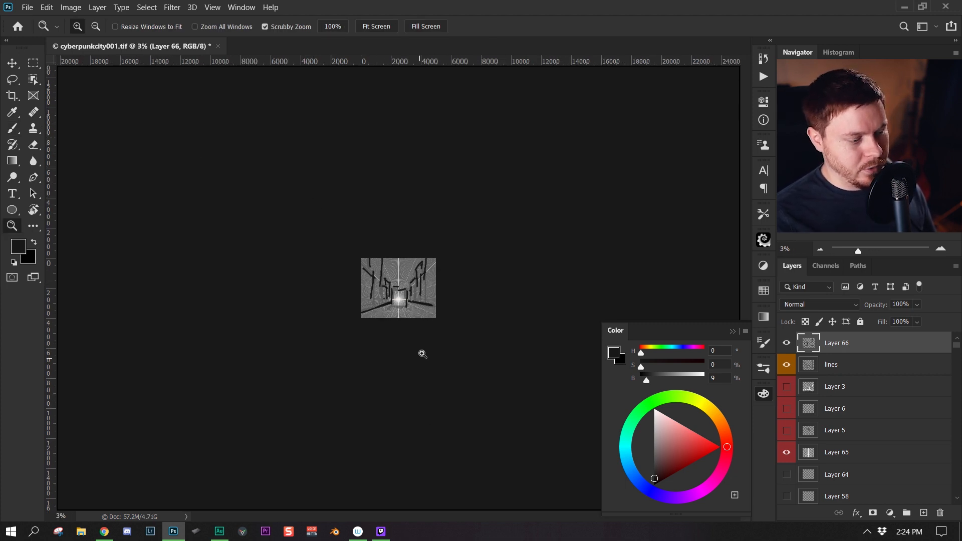
{"action": "left_click", "coordinate": [394, 301]}
{"action": "left_click", "coordinate": [398, 319]}
{"action": "left_click", "coordinate": [400, 322]}
{"action": "left_click", "coordinate": [400, 321]}
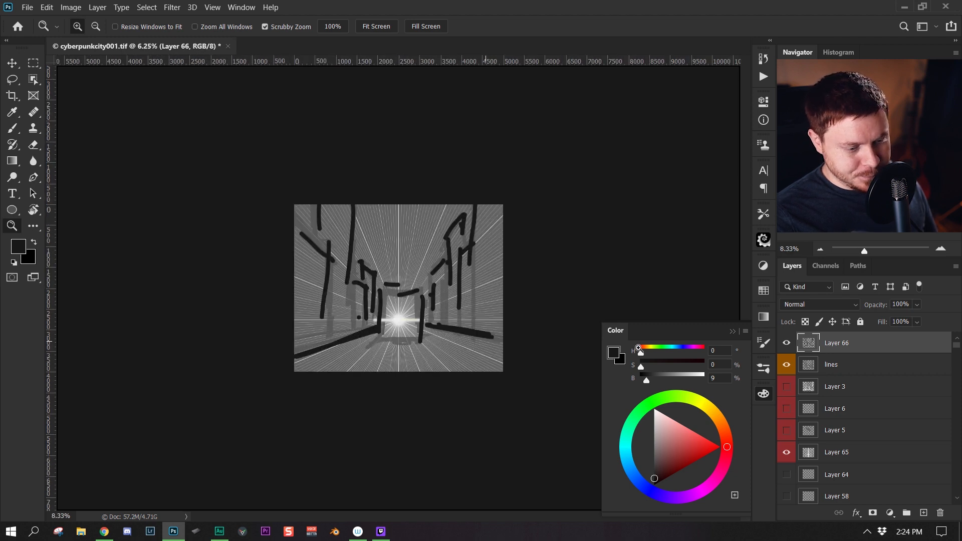
Step: Delete the layer holding the dark traced strokes
{"action": "left_click_drag", "start_coordinate": [883, 343], "coordinate": [940, 513]}
{"action": "left_click", "coordinate": [457, 350]}
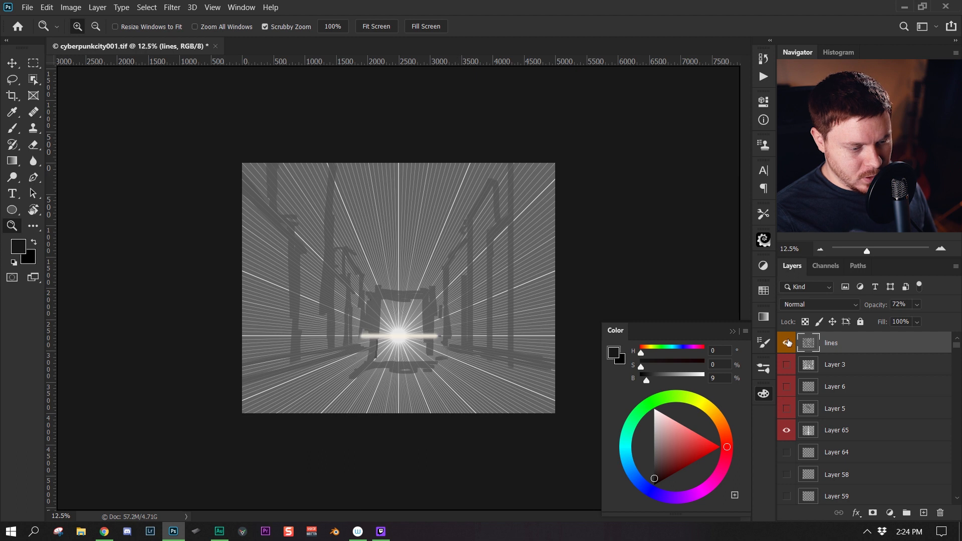
Step: Preview Layer 3 and hide it again, leaving the cables on Layer 6 and the dark shapes on Layer 5 shown
{"action": "left_click", "coordinate": [786, 365]}
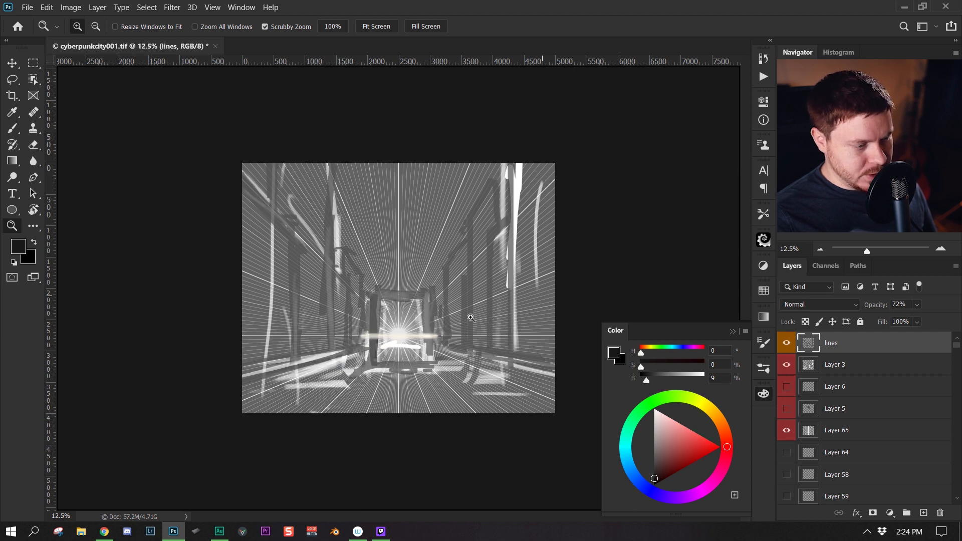
{"action": "left_click", "coordinate": [786, 365]}
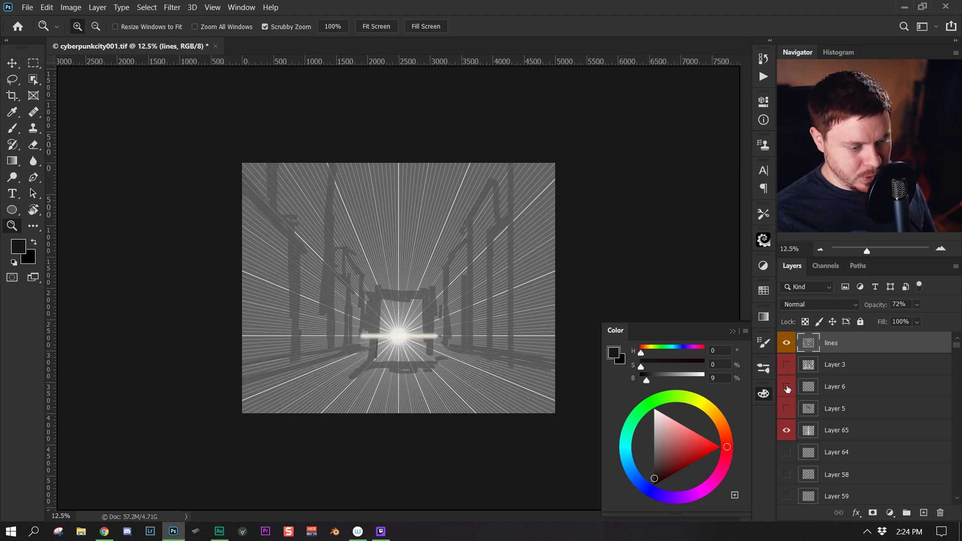
{"action": "left_click", "coordinate": [786, 387]}
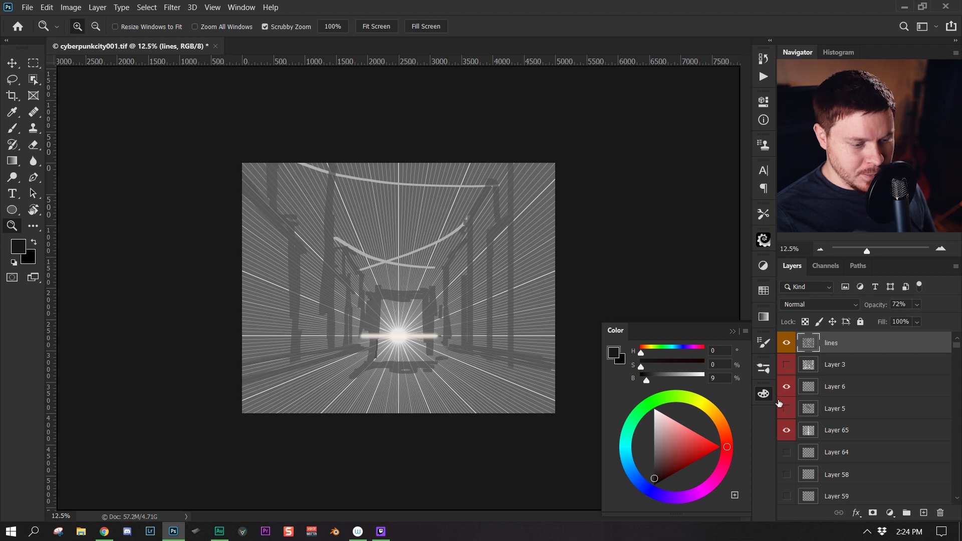
{"action": "left_click", "coordinate": [787, 409]}
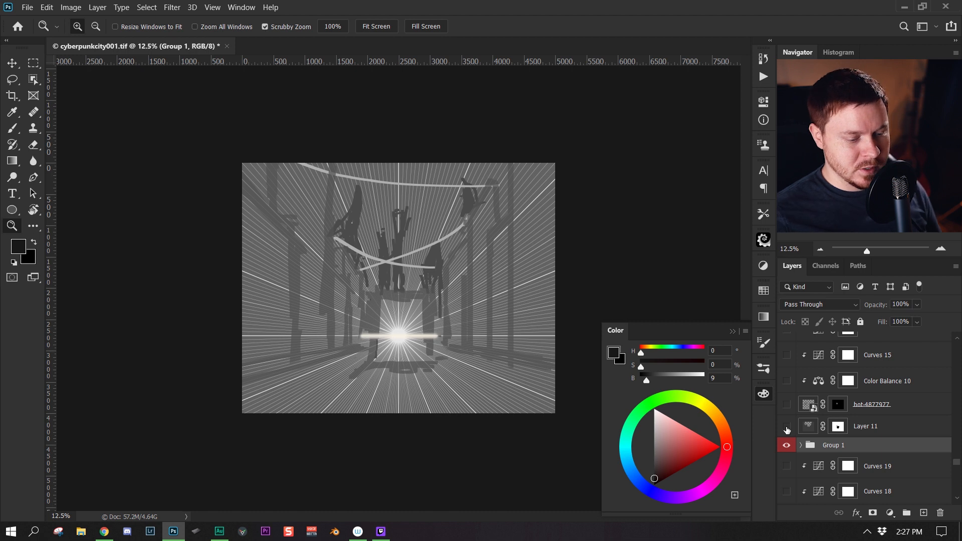
Step: Show the masked Layer 11 above Group 1 and the _22A9060 sky photo near the base of the layer stack
{"action": "left_click", "coordinate": [787, 426]}
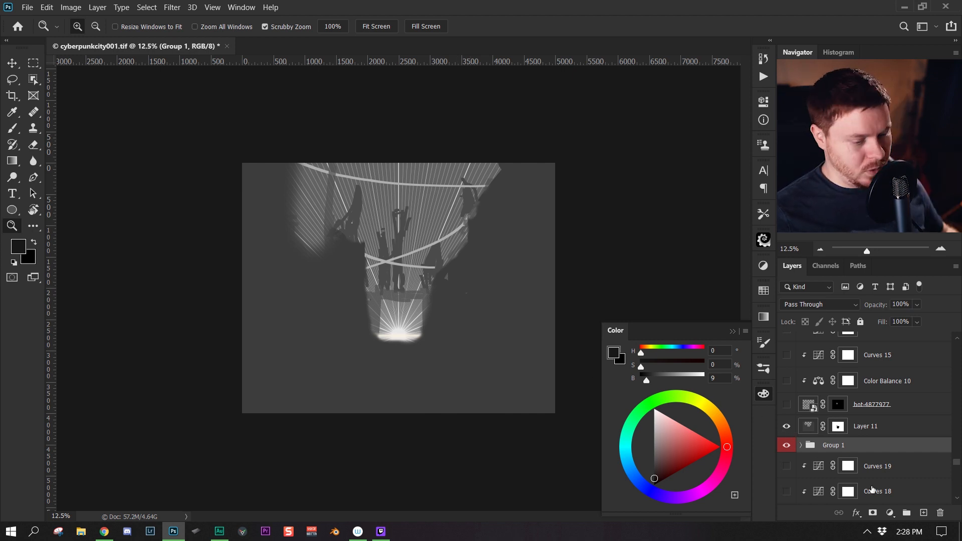
{"action": "scroll", "coordinate": [901, 450], "scroll_direction": "down", "scroll_amount": 5}
{"action": "scroll", "coordinate": [901, 449], "scroll_direction": "down", "scroll_amount": 8}
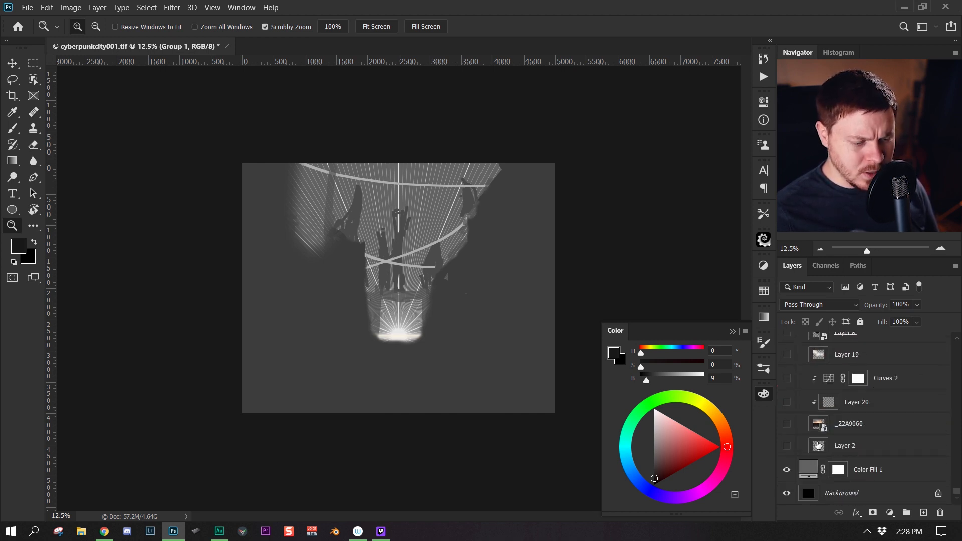
{"action": "left_click", "coordinate": [786, 424]}
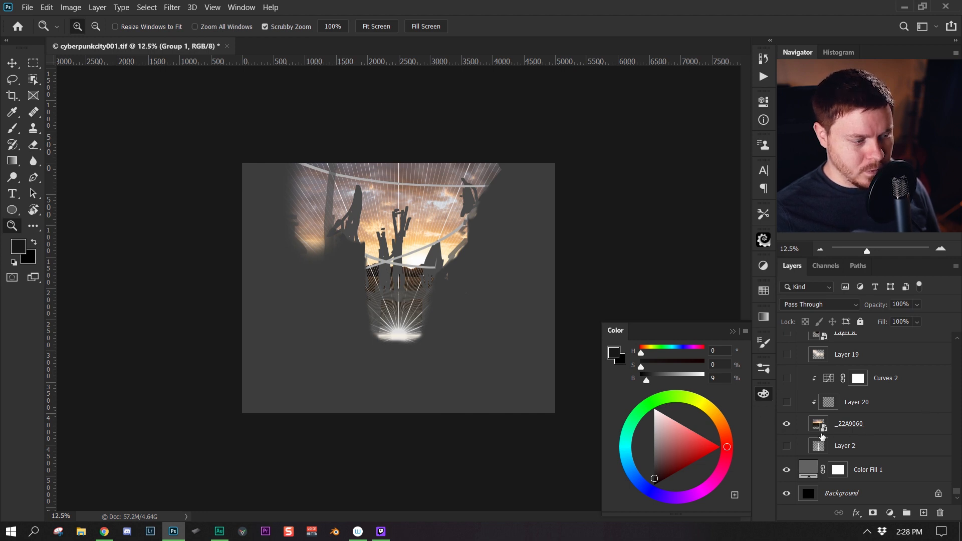
Step: Expand Group 1 and hide lines, Layer 6 and Layer 65, leaving only the dark shapes on Layer 5 shown
{"action": "scroll", "coordinate": [822, 436], "scroll_direction": "up", "scroll_amount": 8}
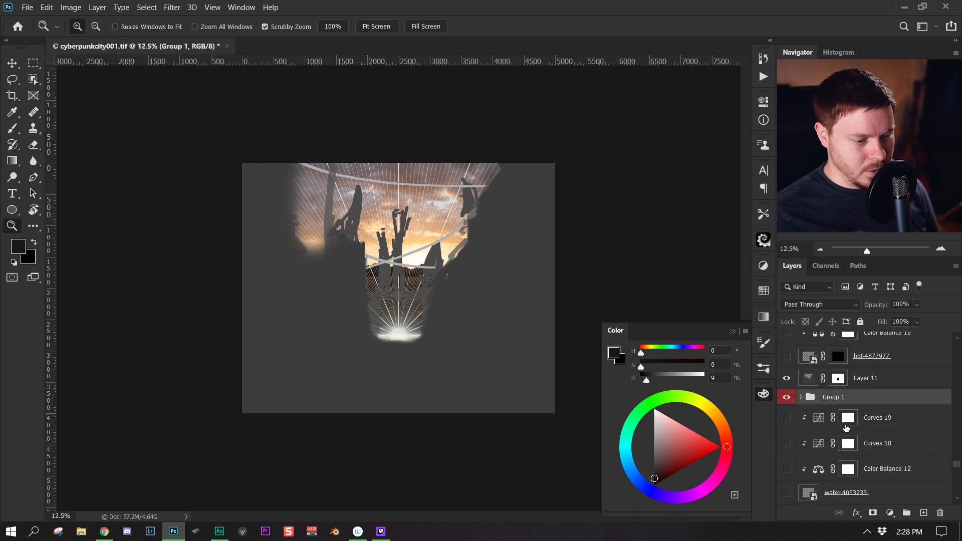
{"action": "left_click", "coordinate": [802, 397]}
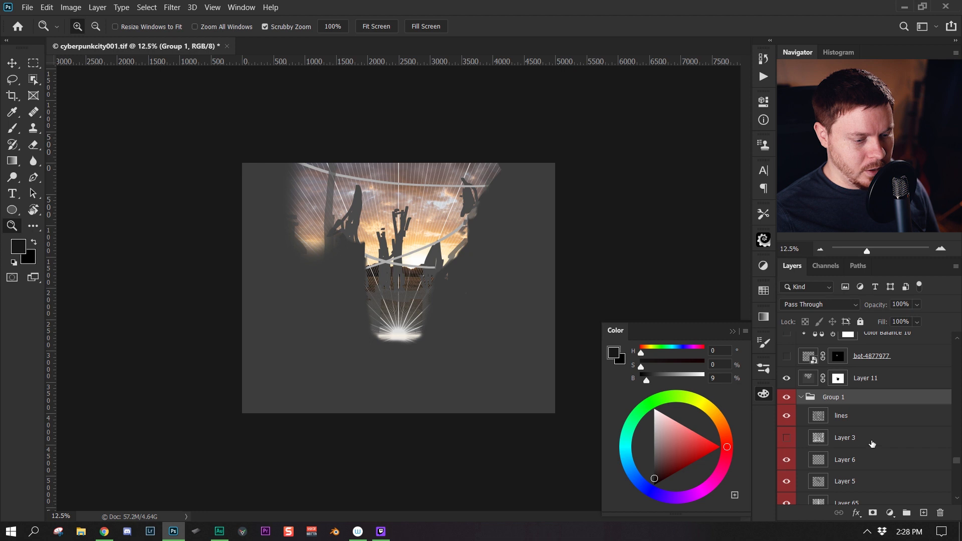
{"action": "left_click", "coordinate": [786, 416]}
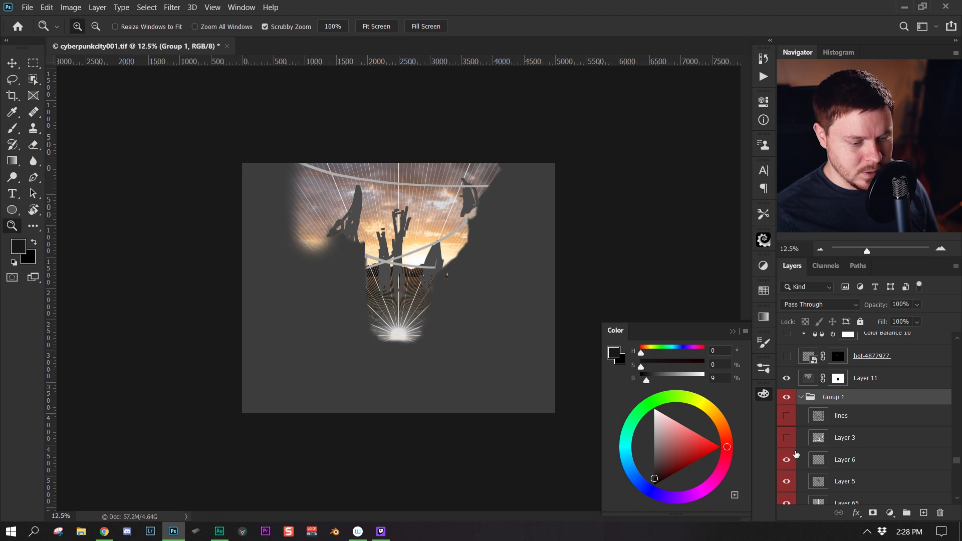
{"action": "scroll", "coordinate": [808, 434], "scroll_direction": "down", "scroll_amount": 2}
{"action": "left_click", "coordinate": [786, 420]}
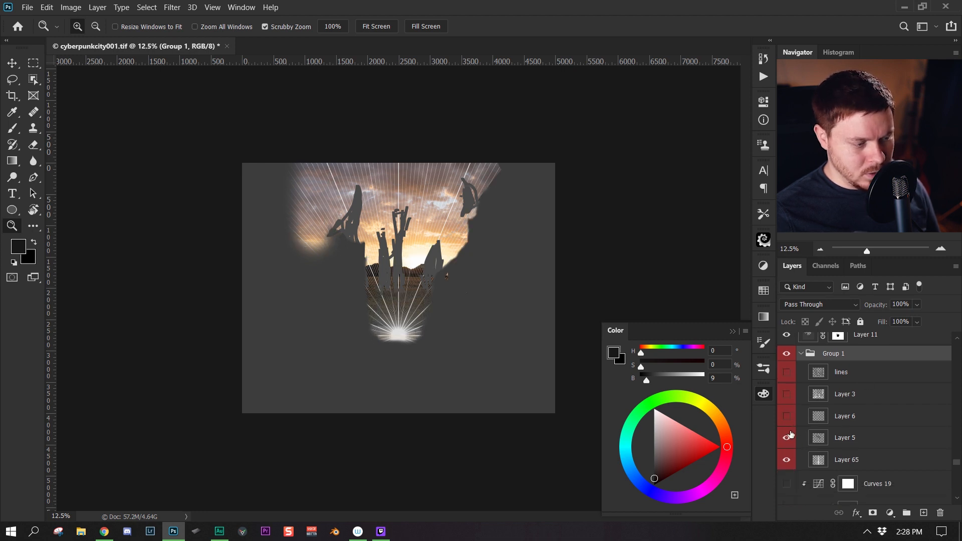
{"action": "left_click", "coordinate": [787, 439]}
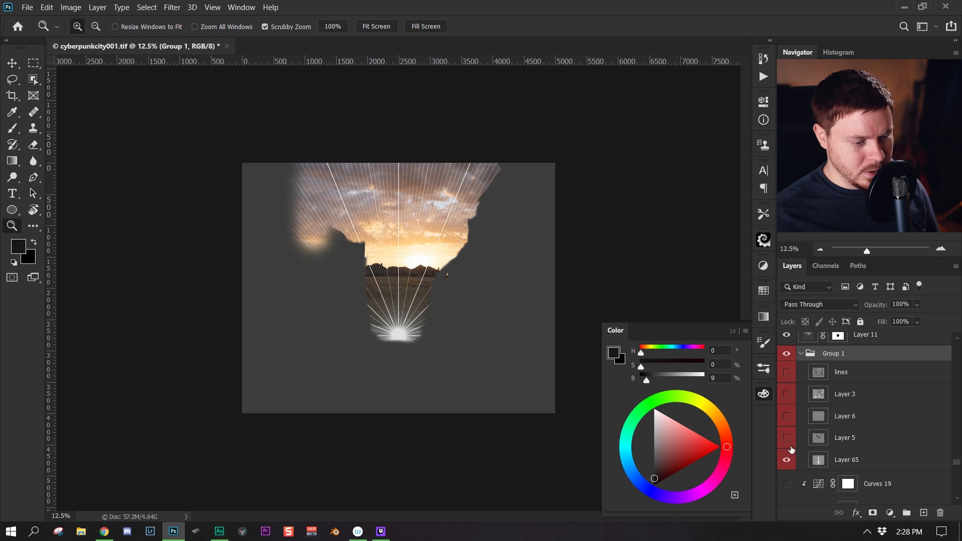
{"action": "left_click", "coordinate": [786, 460]}
{"action": "left_click", "coordinate": [787, 438]}
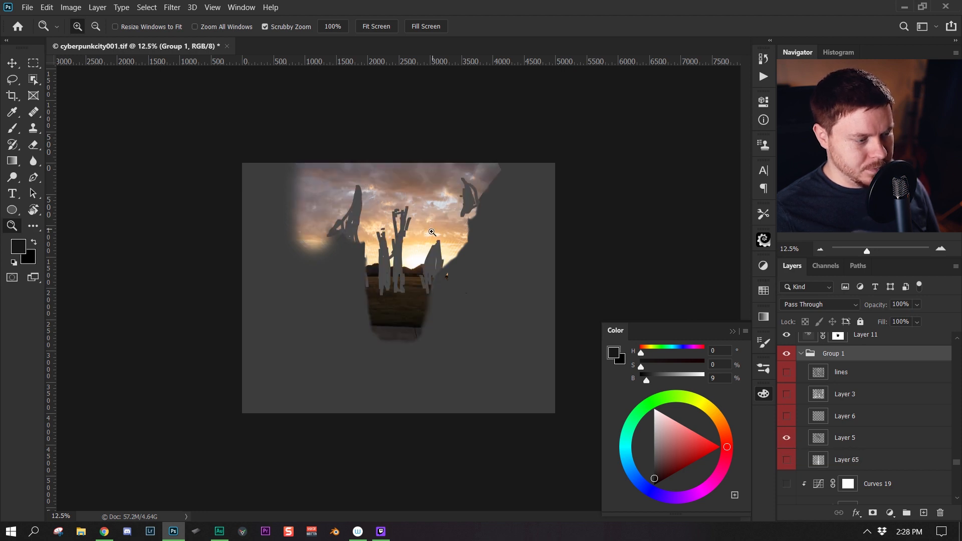
Step: Show Layer 20 and Curves 2 on the sky photo, the Layer 19 haze and the Layer 8 skyline
{"action": "scroll", "coordinate": [861, 415], "scroll_direction": "down", "scroll_amount": 8}
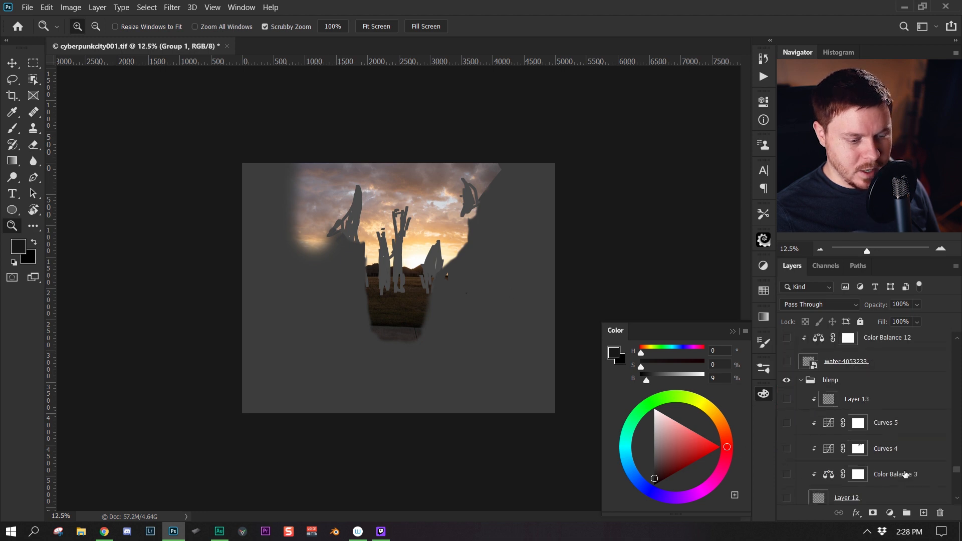
{"action": "left_click", "coordinate": [852, 399]}
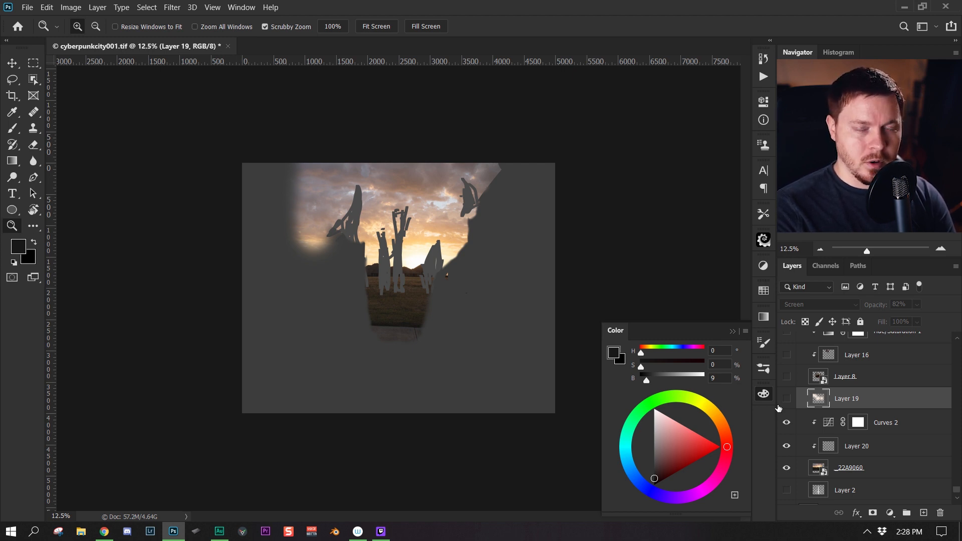
{"action": "left_click", "coordinate": [786, 398]}
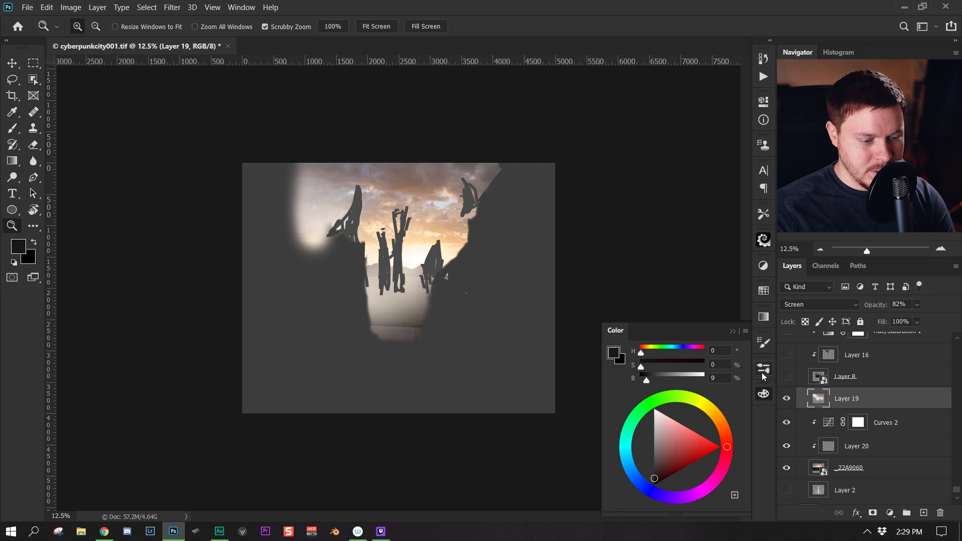
{"action": "left_click", "coordinate": [786, 377]}
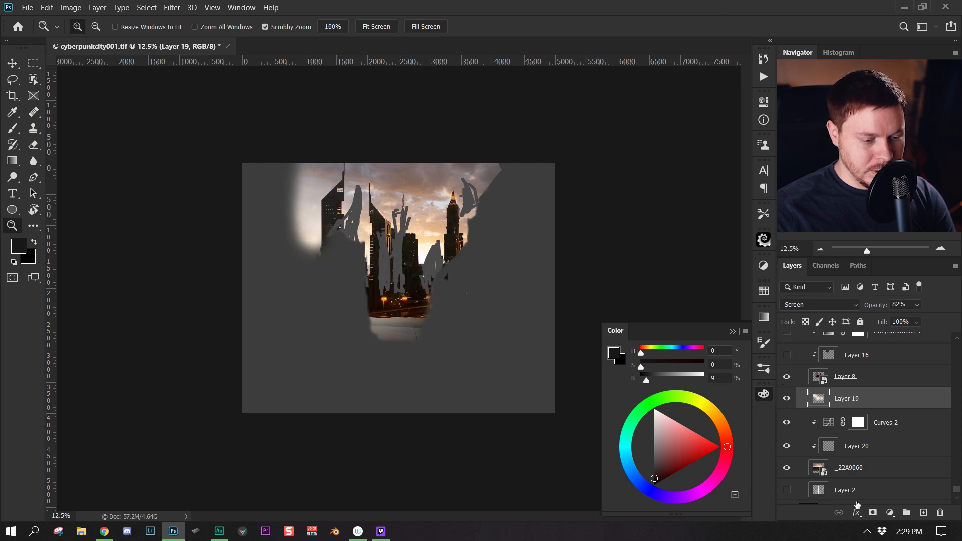
{"action": "left_click", "coordinate": [868, 376]}
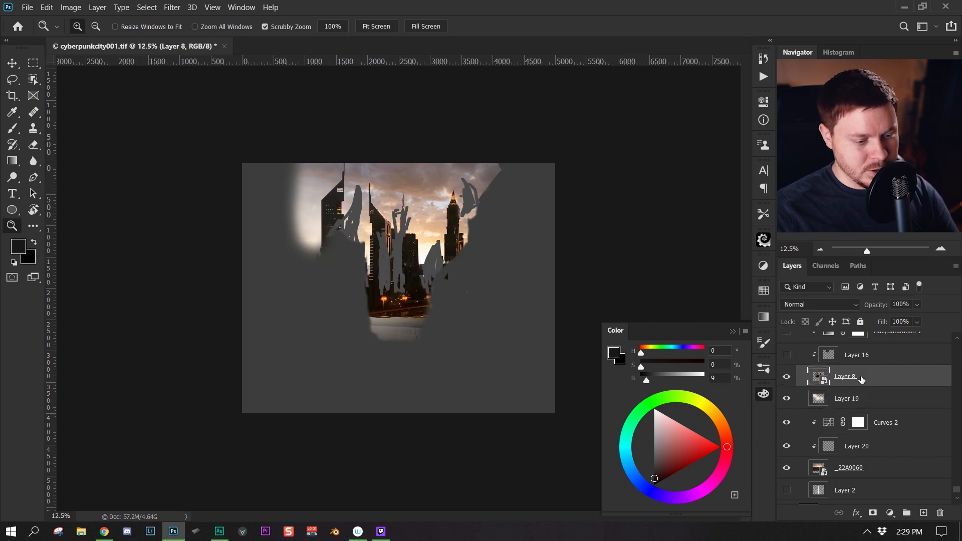
Step: Hide Layer 5 in Group 1 to clear the skyline, and check Layer 11 by toggling its visibility off and on
{"action": "left_click", "coordinate": [788, 380], "text": "alt"}
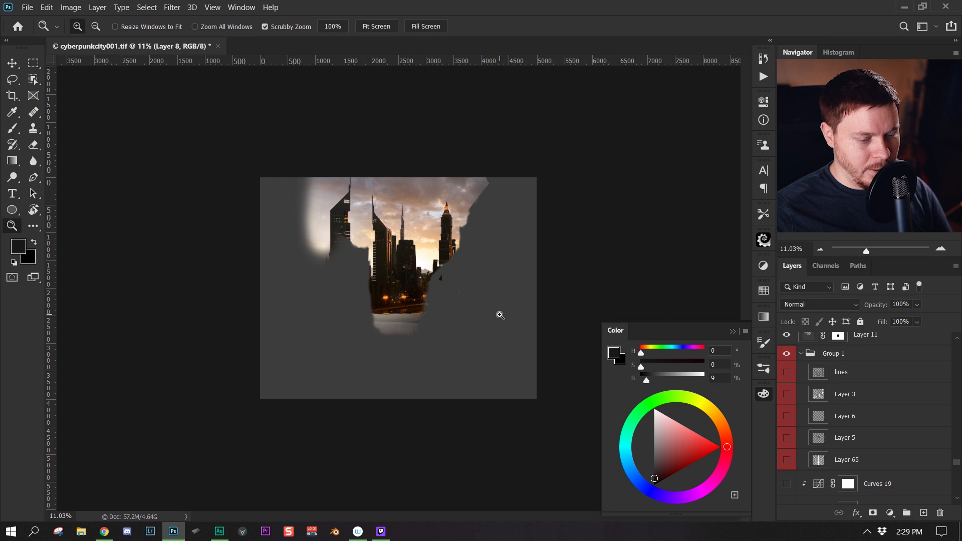
{"action": "scroll", "coordinate": [862, 434], "scroll_direction": "up", "scroll_amount": 1}
{"action": "scroll", "coordinate": [841, 405], "scroll_direction": "up", "scroll_amount": 1}
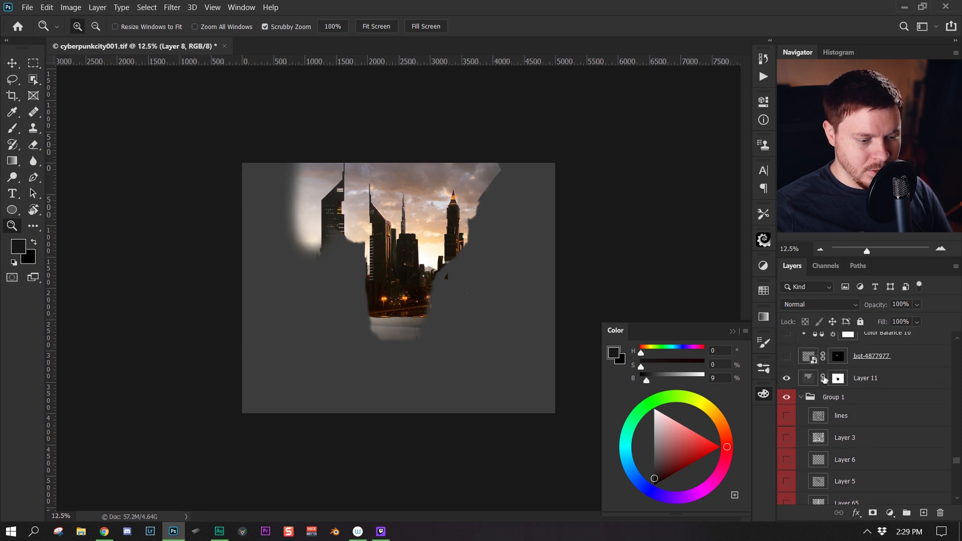
{"action": "scroll", "coordinate": [827, 425], "scroll_direction": "down", "scroll_amount": 1}
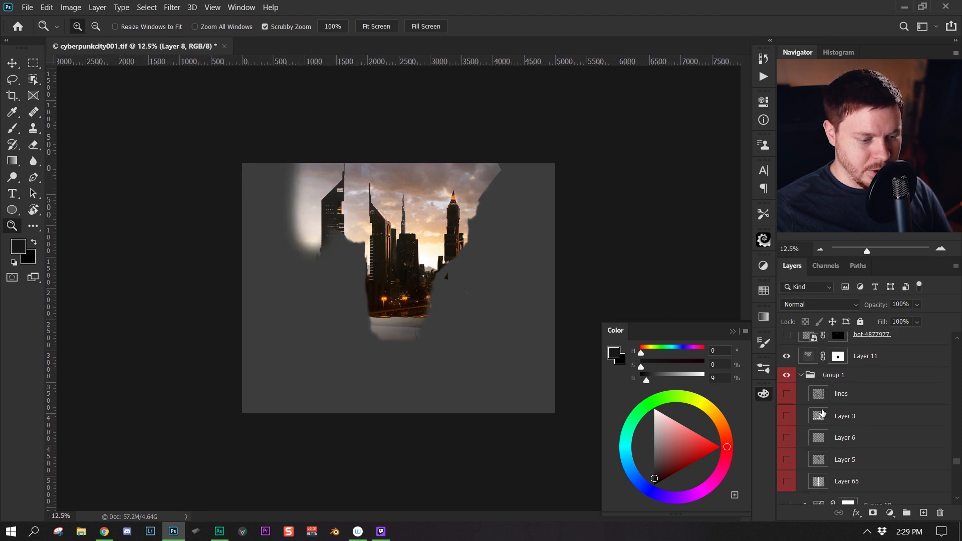
{"action": "left_click", "coordinate": [788, 356]}
{"action": "left_click", "coordinate": [787, 357]}
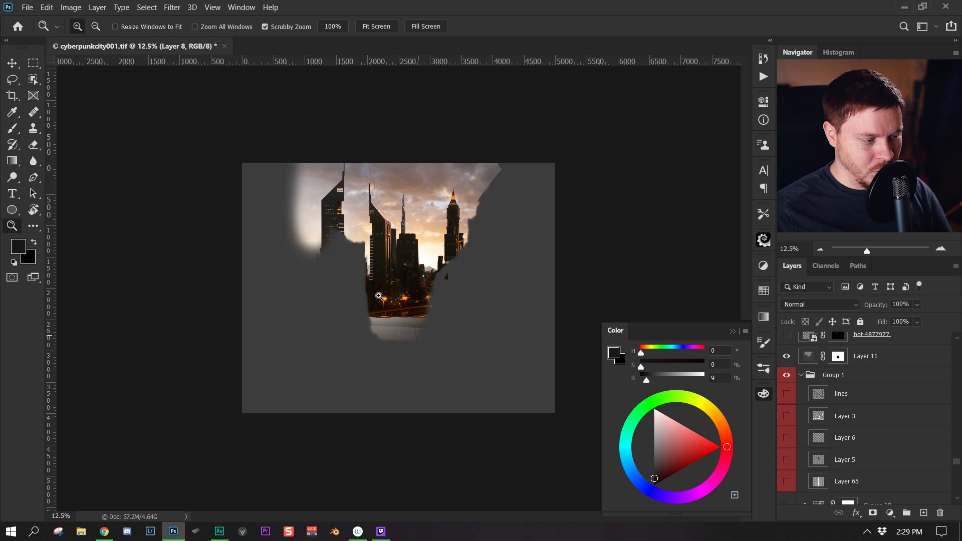
Step: Move the lines layer out of Group 1 to just above Layer 11, preview it over the skyline and hide it again
{"action": "scroll", "coordinate": [851, 455], "scroll_direction": "up", "scroll_amount": 2}
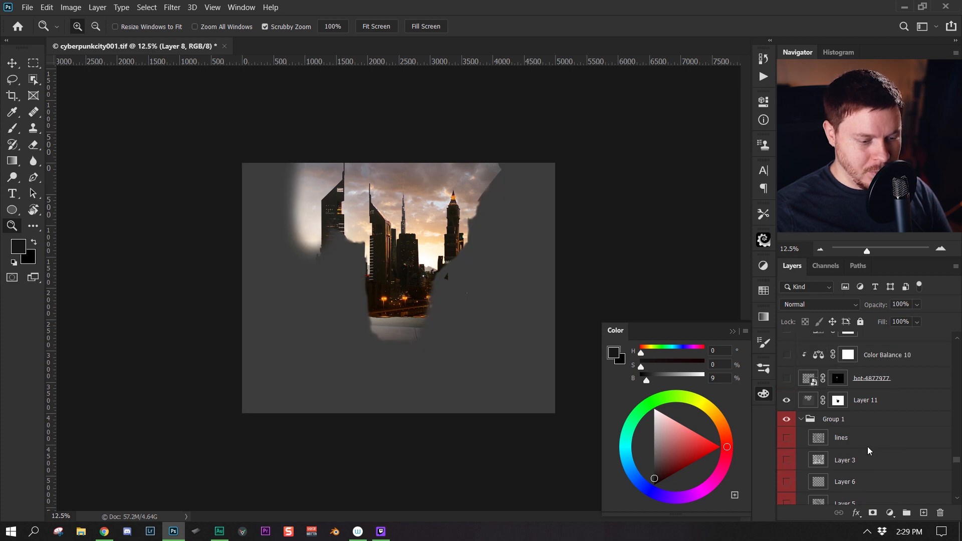
{"action": "left_click", "coordinate": [872, 441]}
{"action": "left_click_drag", "start_coordinate": [881, 441], "coordinate": [849, 391]}
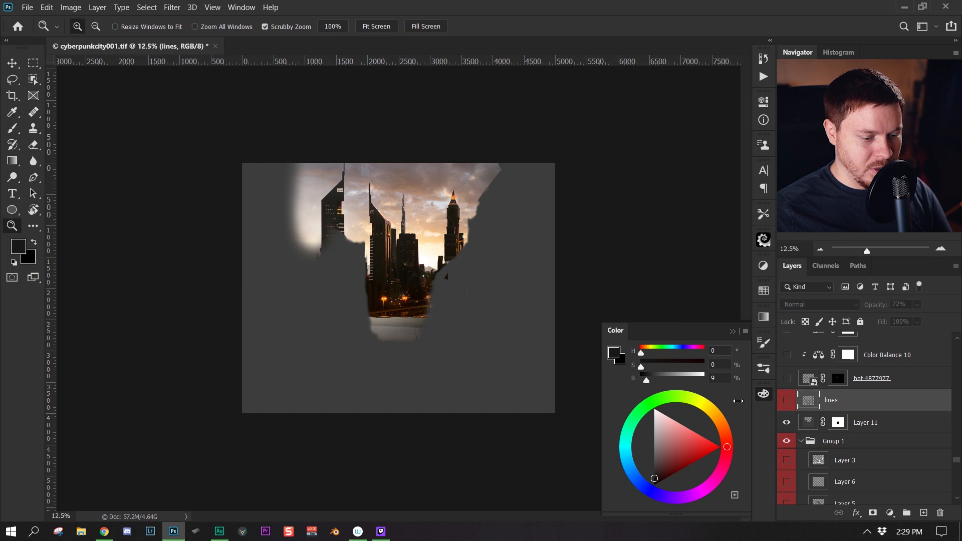
{"action": "left_click", "coordinate": [786, 401]}
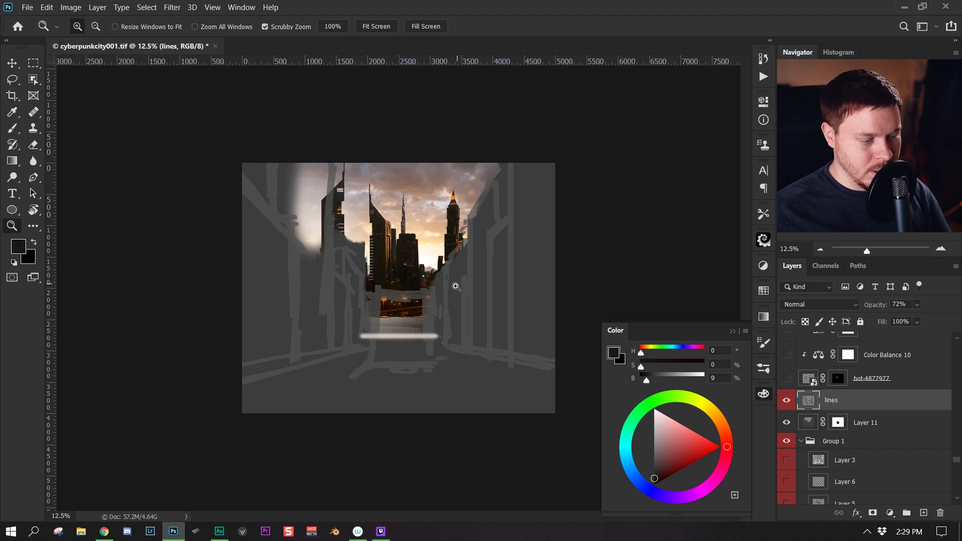
{"action": "left_click", "coordinate": [787, 402]}
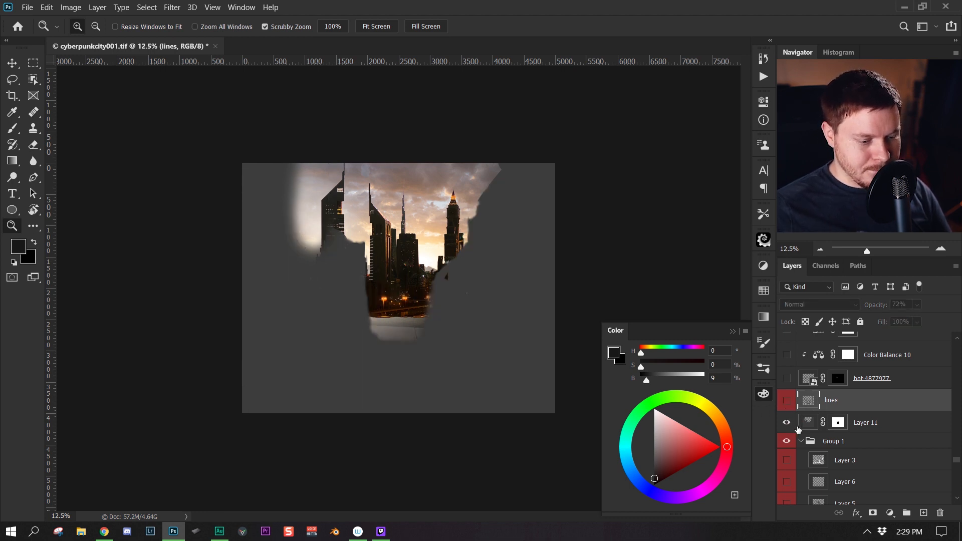
Step: Show Layer 16 clipped to the Layer 8 skyline, comparing the buildings with it off and on
{"action": "scroll", "coordinate": [887, 451], "scroll_direction": "down", "scroll_amount": 5}
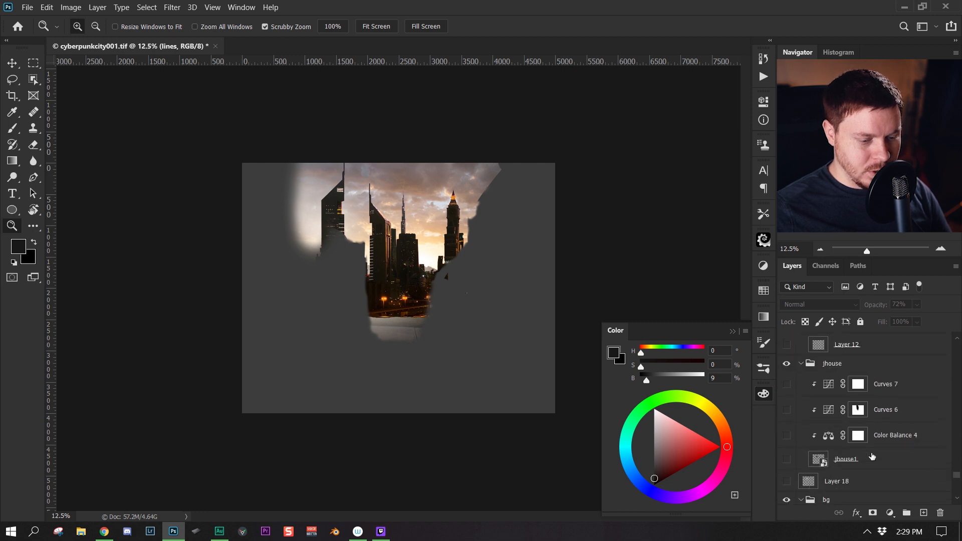
{"action": "scroll", "coordinate": [879, 441], "scroll_direction": "down", "scroll_amount": 4}
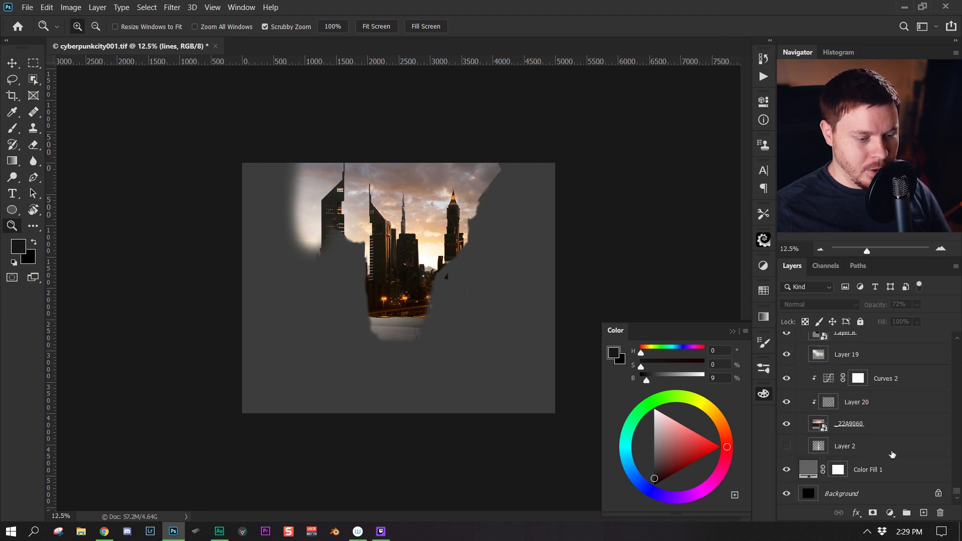
{"action": "scroll", "coordinate": [892, 454], "scroll_direction": "up", "scroll_amount": 3}
{"action": "left_click", "coordinate": [881, 420]}
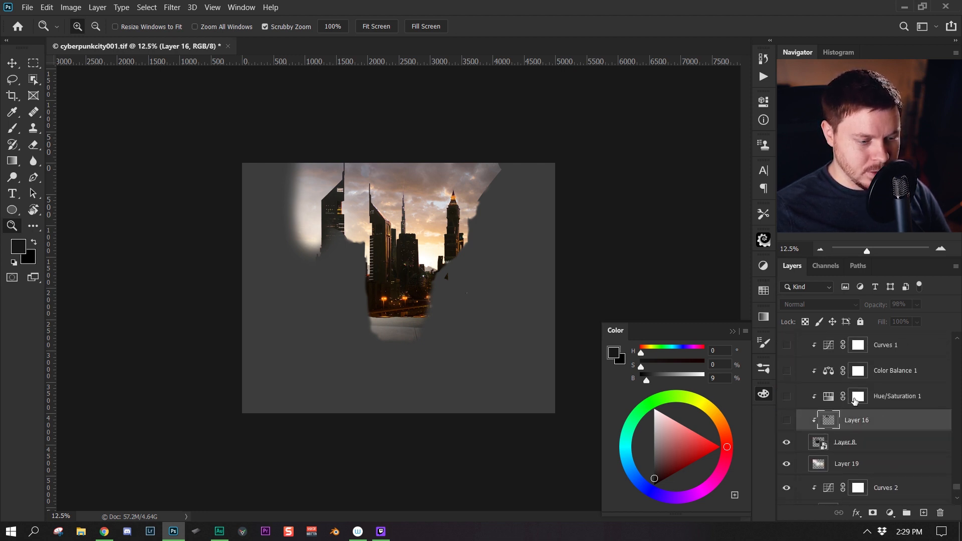
{"action": "scroll", "coordinate": [850, 390], "scroll_direction": "up", "scroll_amount": 1}
{"action": "left_click", "coordinate": [786, 443]}
{"action": "left_click", "coordinate": [787, 444]}
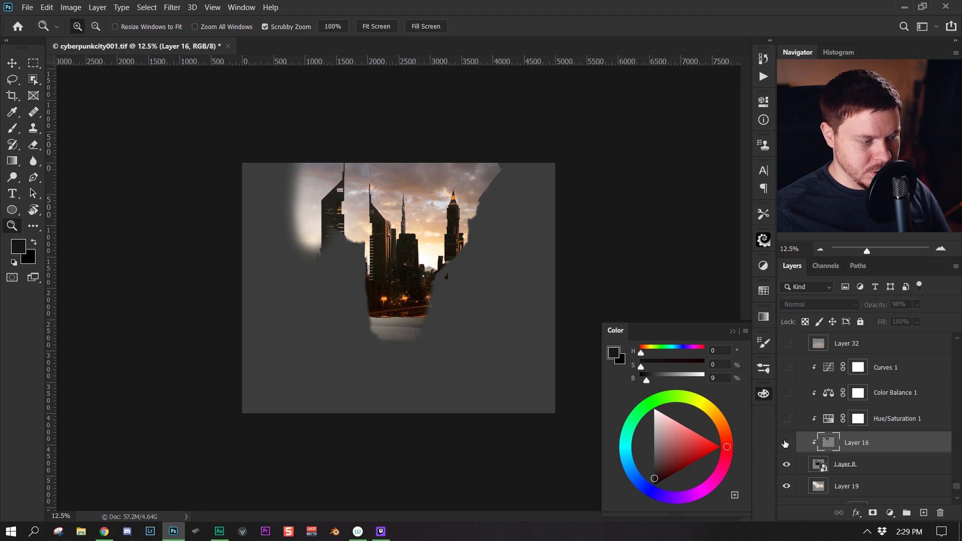
{"action": "left_click", "coordinate": [785, 443]}
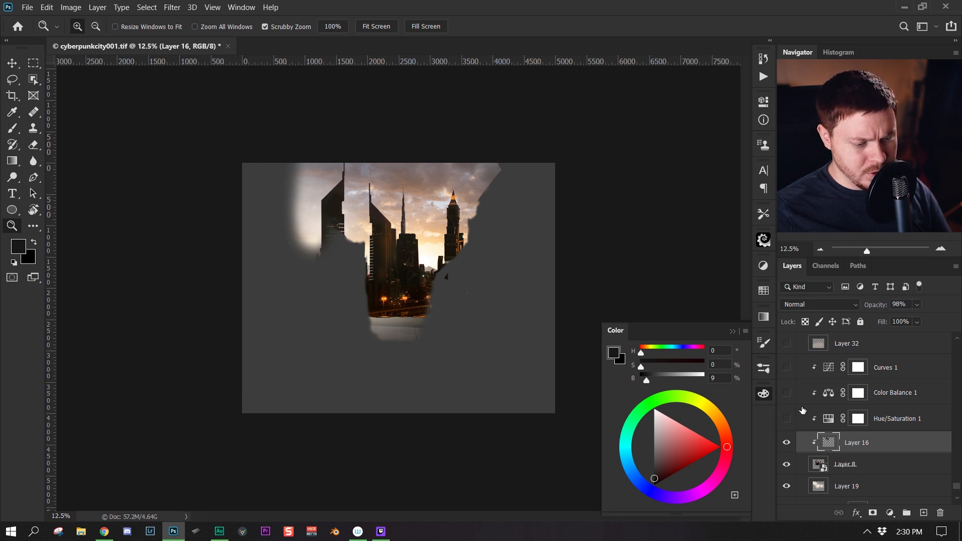
{"action": "left_click", "coordinate": [785, 444]}
{"action": "left_click", "coordinate": [785, 444]}
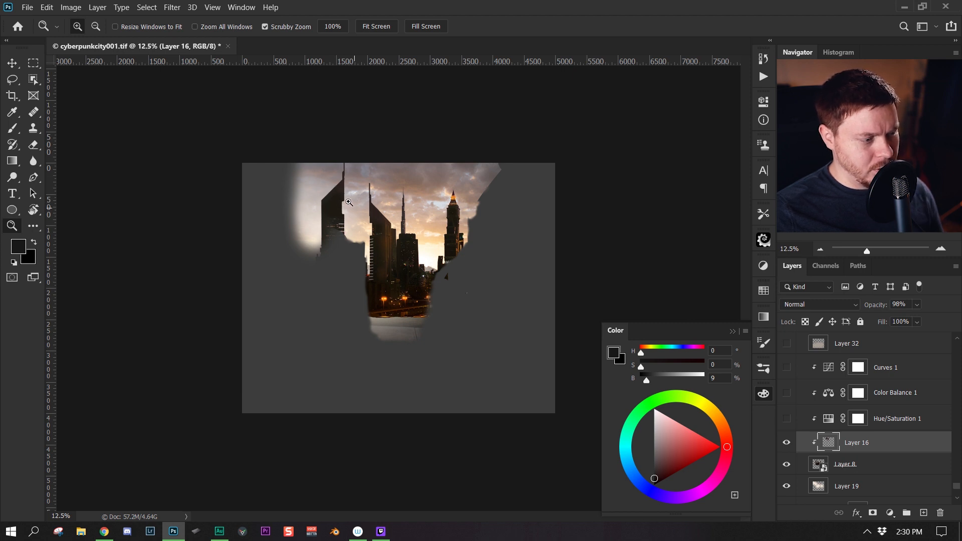
Step: Show the Hue/Saturation 1, Color Balance 1 and Curves 1 adjustments clipped to the Layer 8 skyline
{"action": "left_click", "coordinate": [790, 443]}
{"action": "left_click", "coordinate": [791, 443]}
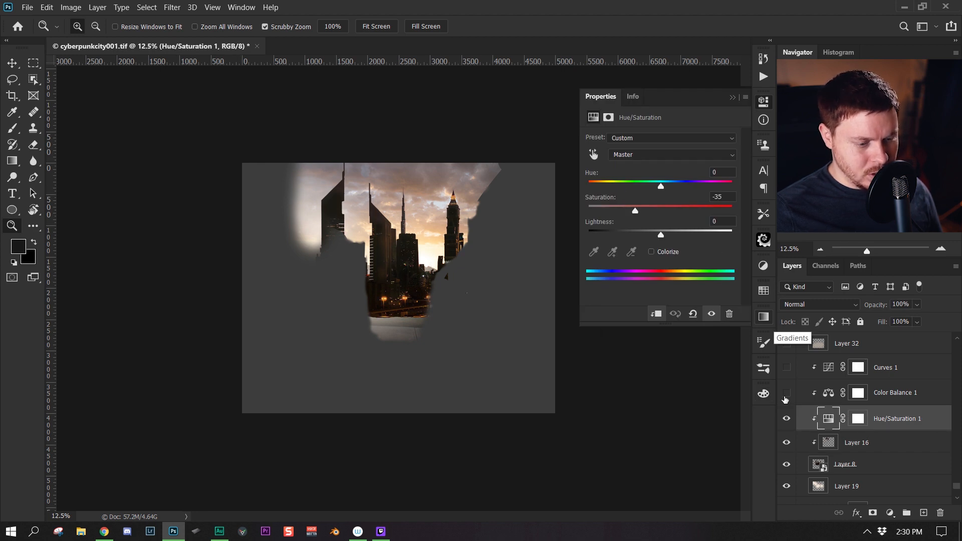
{"action": "left_click", "coordinate": [785, 398]}
{"action": "left_click", "coordinate": [828, 370]}
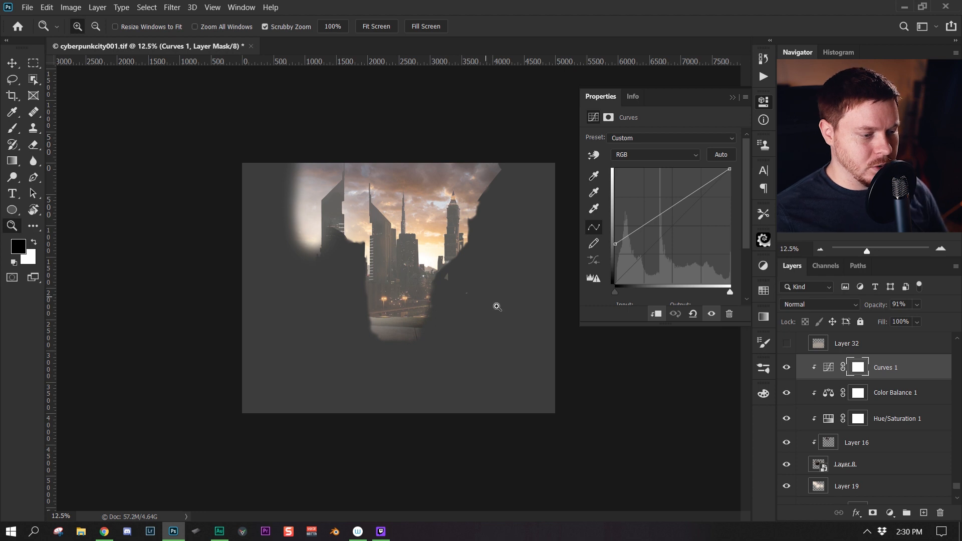
Step: Show the Layer 32 haze over the base of the skyline, comparing the scene with it off and on
{"action": "scroll", "coordinate": [873, 407], "scroll_direction": "up", "scroll_amount": 2}
{"action": "left_click", "coordinate": [873, 408]}
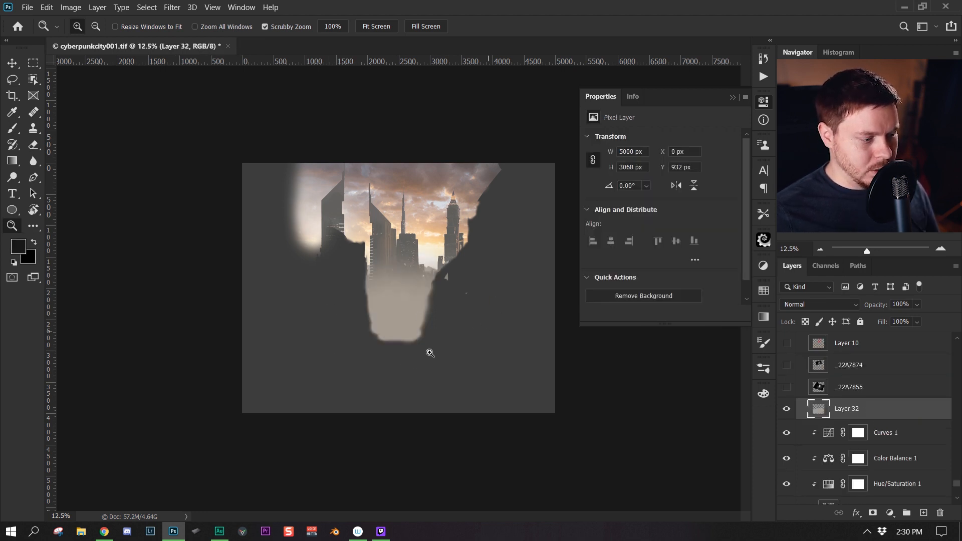
{"action": "left_click", "coordinate": [787, 409]}
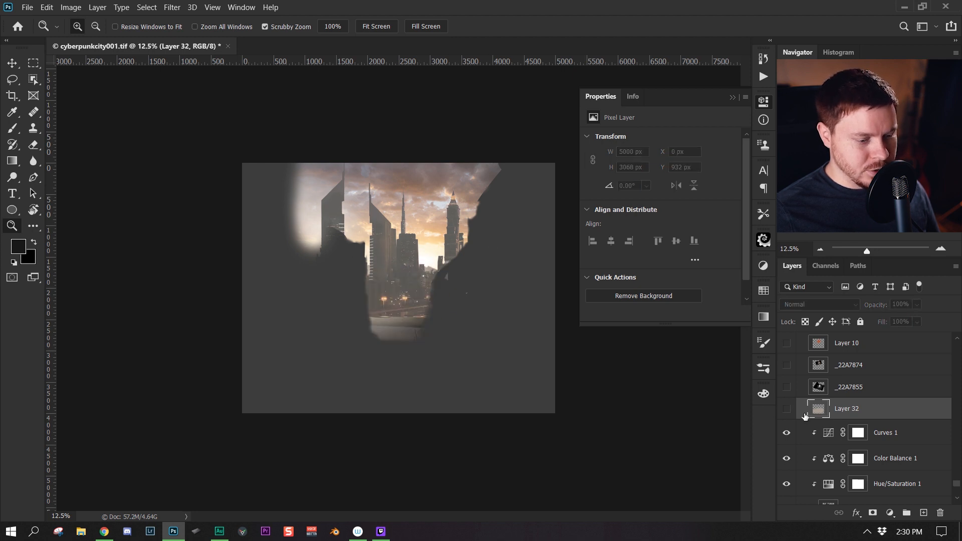
{"action": "left_click", "coordinate": [786, 409]}
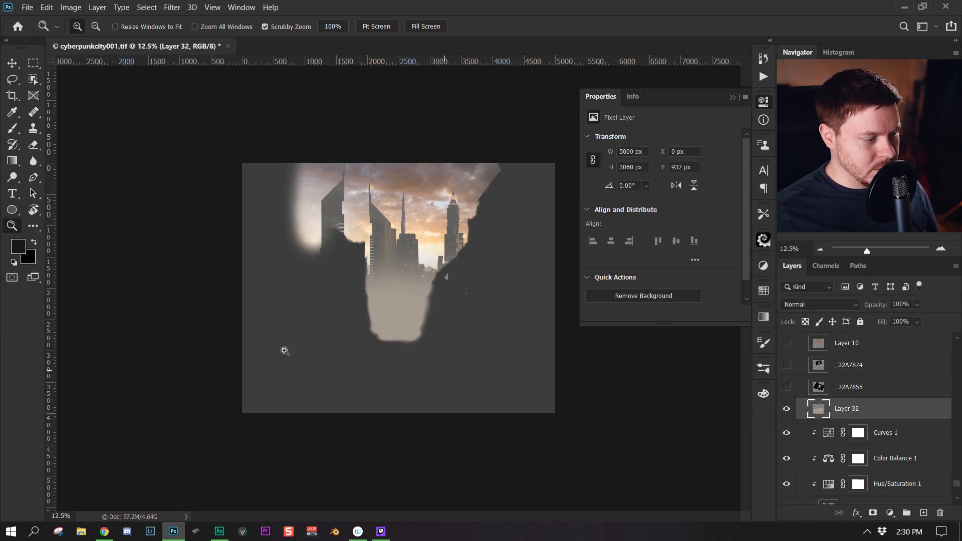
Step: Show the _22A7855 cloud photo above Layer 32
{"action": "left_click", "coordinate": [872, 391]}
{"action": "left_click", "coordinate": [786, 387]}
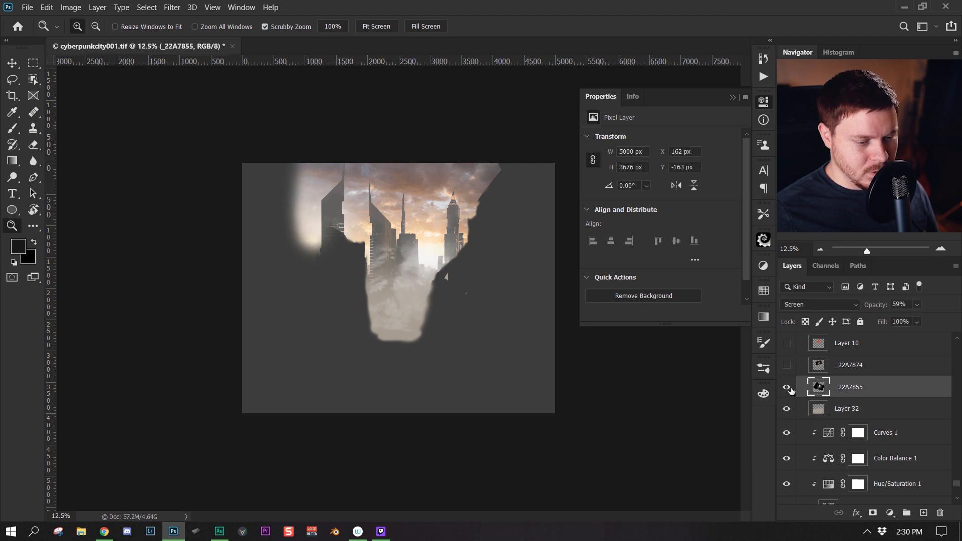
Step: Isolate the _22A7855 layer, preview it at 100% opacity, undo that opacity change and bring the other layers back
{"action": "left_click", "coordinate": [787, 387], "text": "alt"}
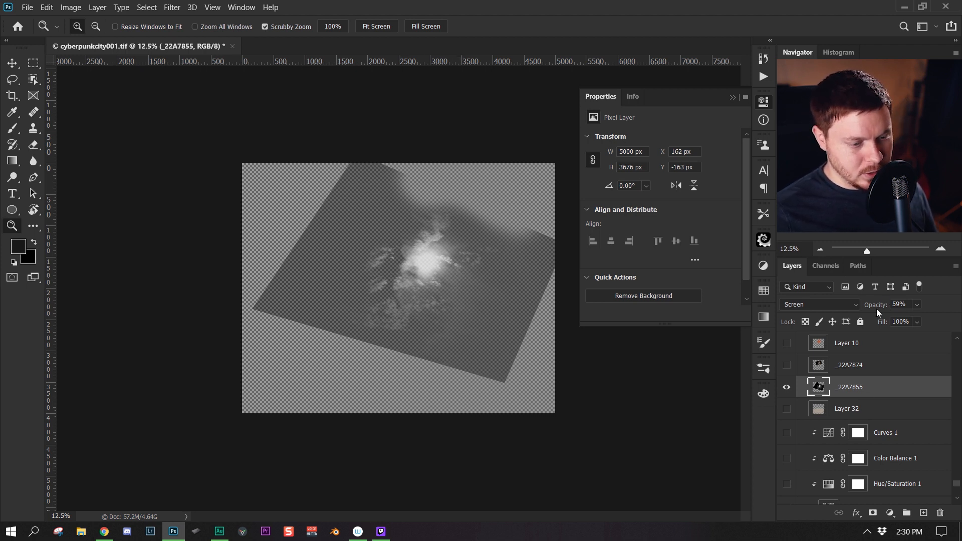
{"action": "left_click_drag", "start_coordinate": [876, 308], "coordinate": [952, 295]}
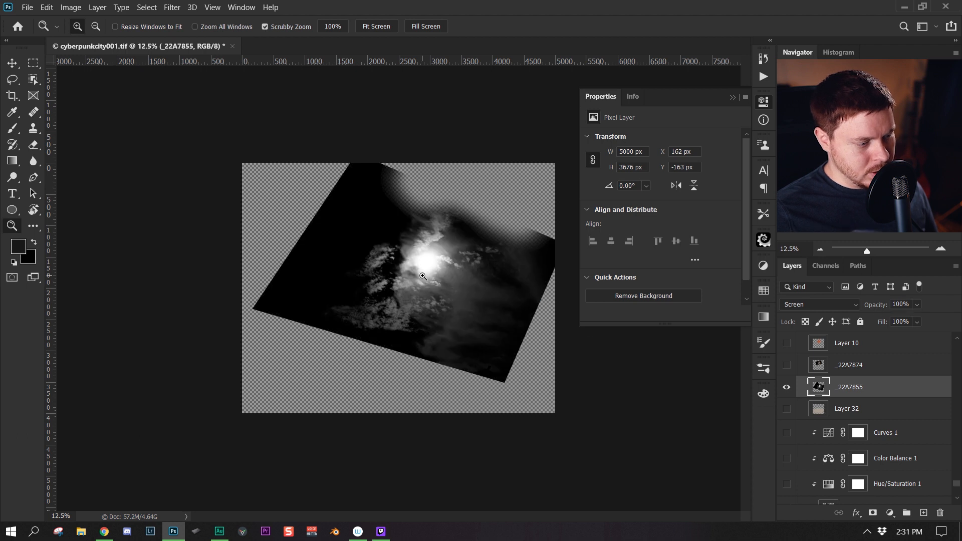
{"action": "key", "text": "ctrl+z"}
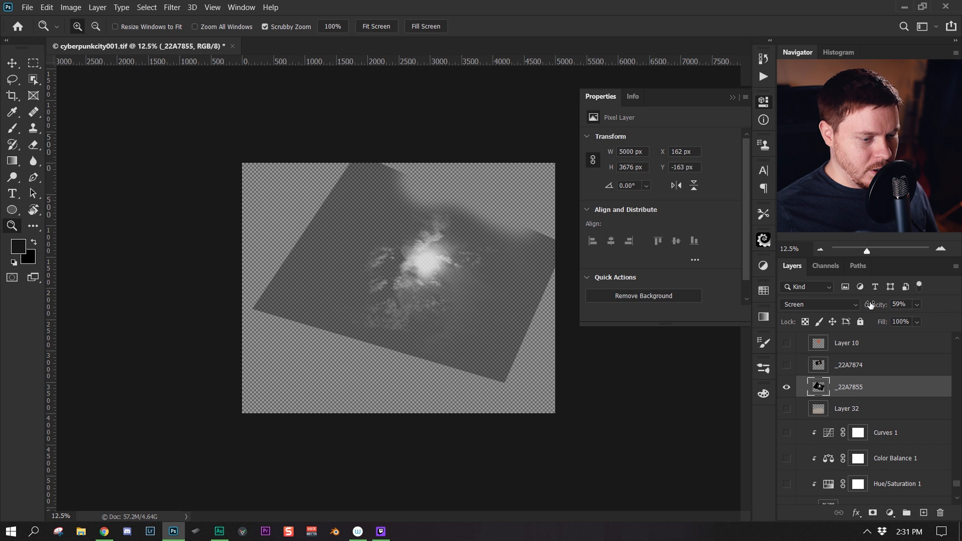
{"action": "left_click", "coordinate": [786, 406]}
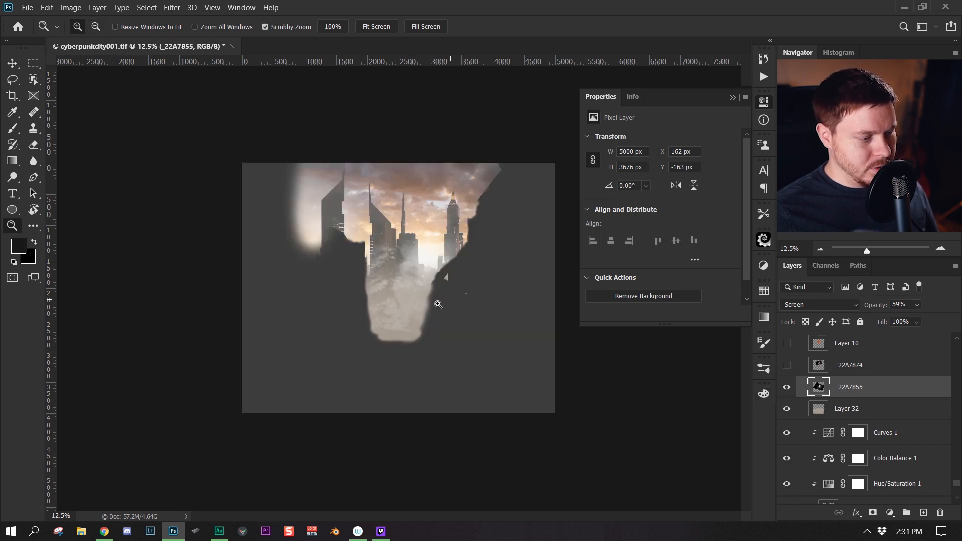
Step: Show the _22A7874 layer above the _22A7855 clouds, followed by the Layer 10 glow above it
{"action": "left_click", "coordinate": [874, 368]}
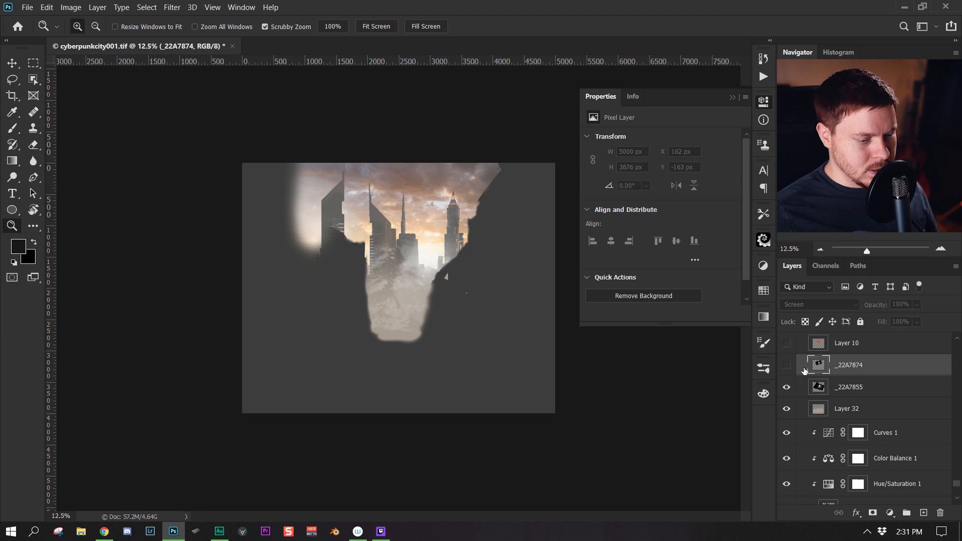
{"action": "left_click", "coordinate": [786, 364]}
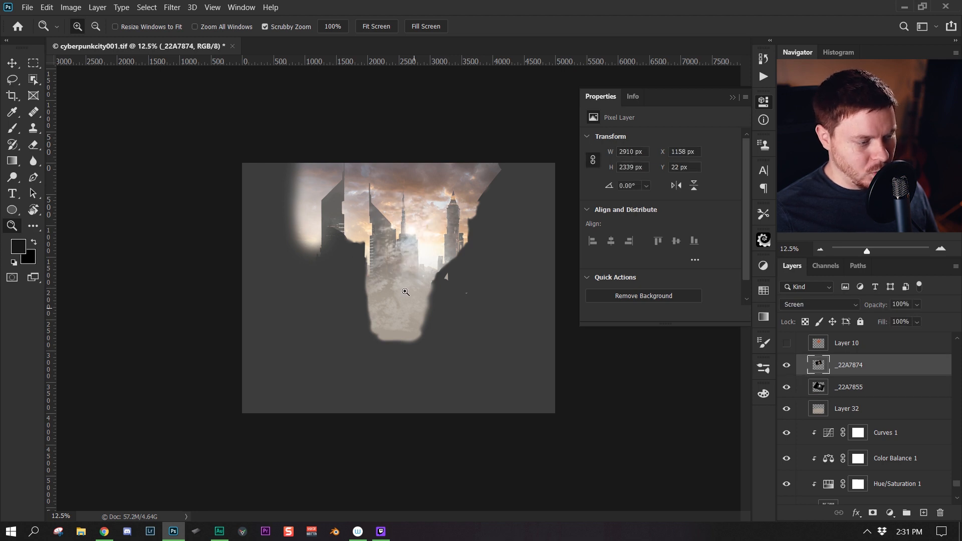
{"action": "scroll", "coordinate": [899, 431], "scroll_direction": "up", "scroll_amount": 2}
{"action": "left_click", "coordinate": [786, 389]}
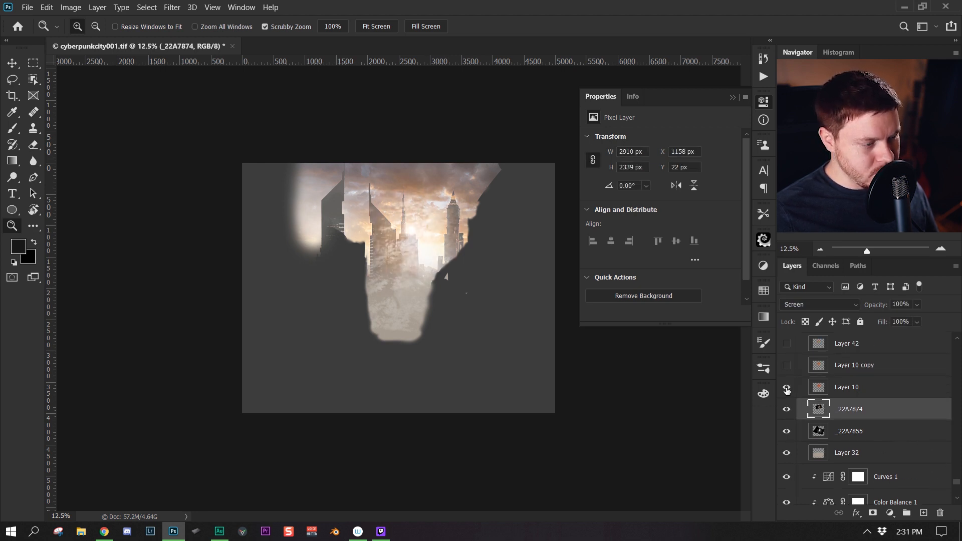
{"action": "left_click", "coordinate": [857, 388]}
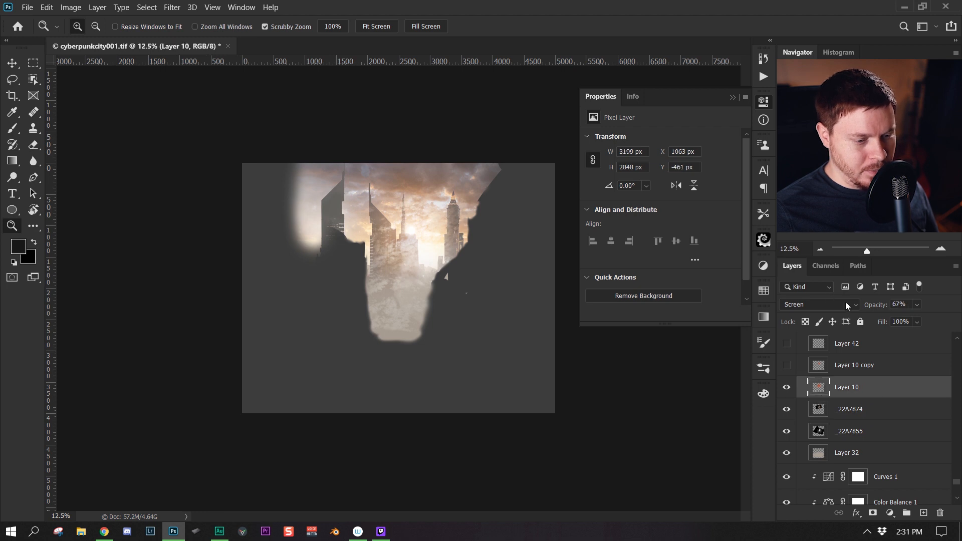
Step: Show Layer 10 copy and Layer 42 at the top of the bg group
{"action": "scroll", "coordinate": [832, 401], "scroll_direction": "up", "scroll_amount": 1}
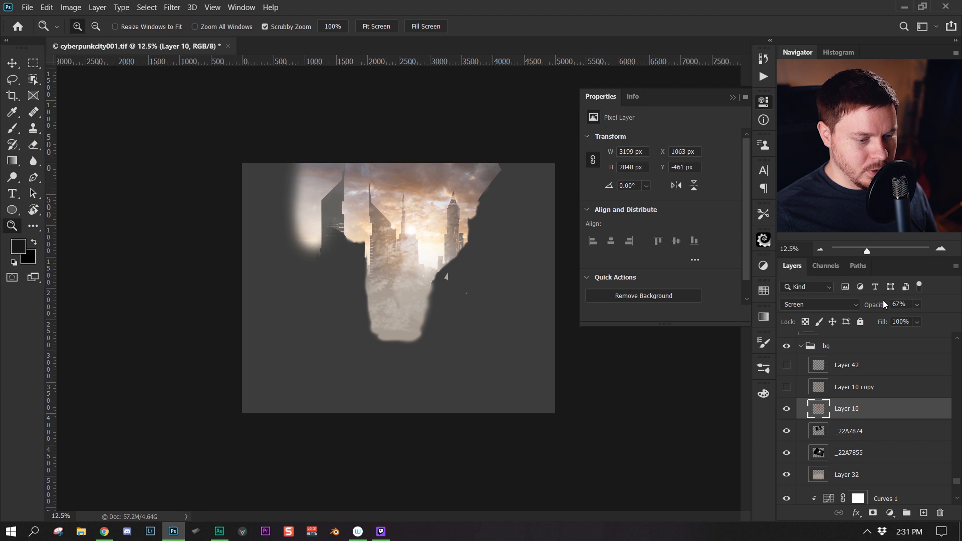
{"action": "left_click", "coordinate": [787, 386]}
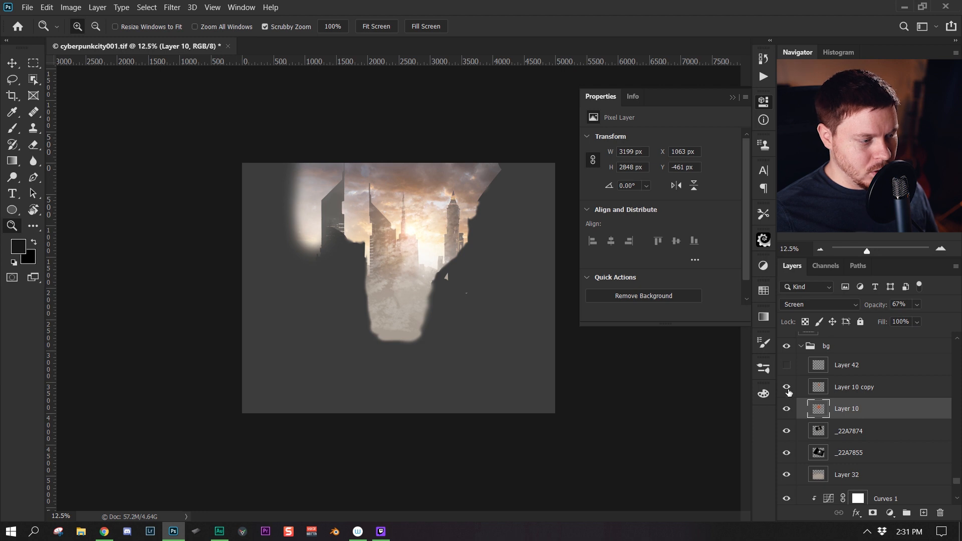
{"action": "left_click", "coordinate": [877, 388]}
{"action": "left_click", "coordinate": [786, 364]}
Step: Show Layer 18 above the bg group and select the hidden jhouse1 layer above it
{"action": "scroll", "coordinate": [802, 381], "scroll_direction": "up", "scroll_amount": 4}
{"action": "left_click", "coordinate": [786, 415]}
{"action": "left_click", "coordinate": [853, 417]}
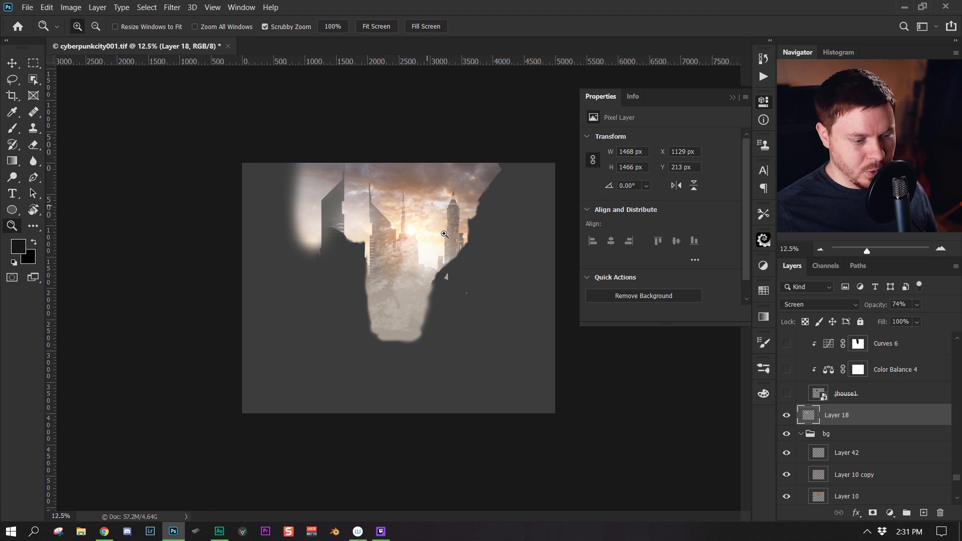
{"action": "scroll", "coordinate": [831, 423], "scroll_direction": "up", "scroll_amount": 1}
{"action": "left_click", "coordinate": [911, 420]}
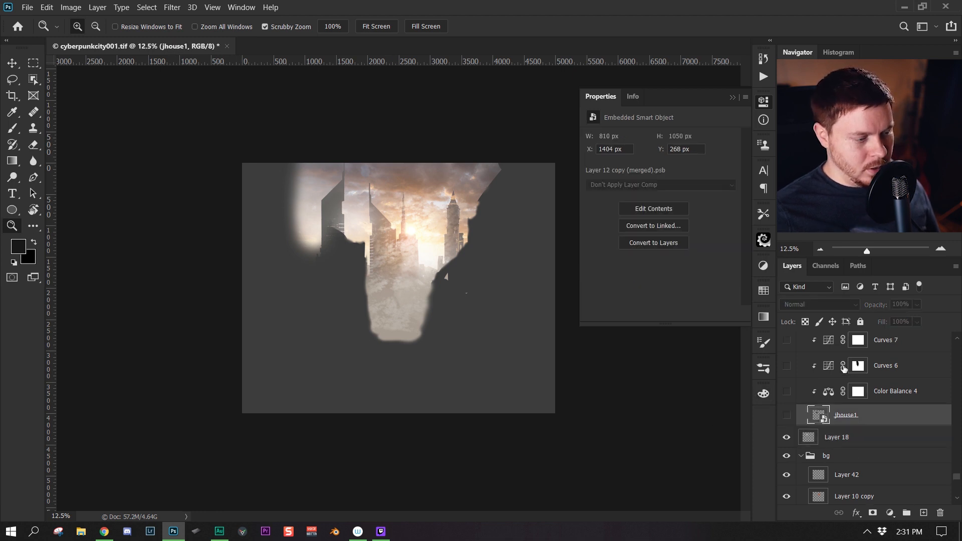
{"action": "scroll", "coordinate": [862, 401], "scroll_direction": "down", "scroll_amount": 3}
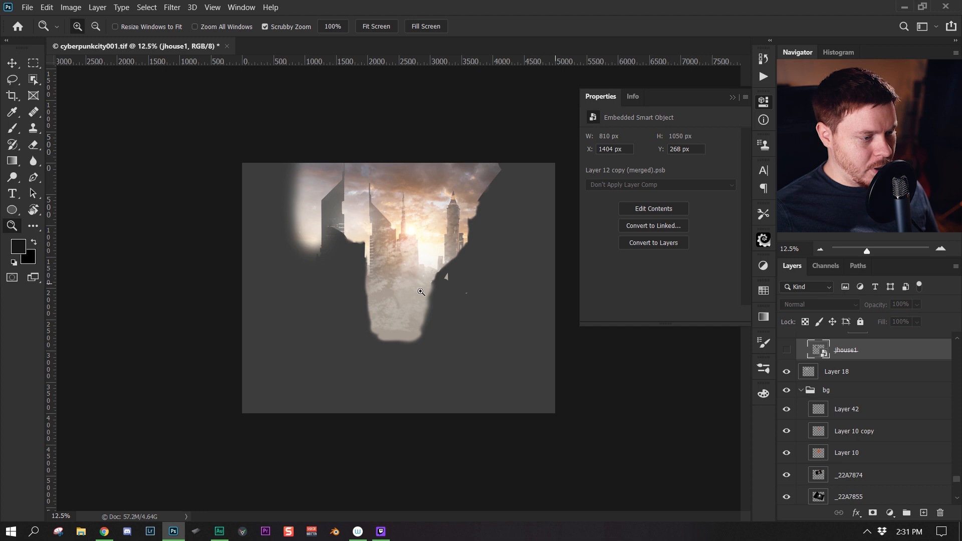
Step: Show the lines sketch layer over the scene
{"action": "scroll", "coordinate": [901, 457], "scroll_direction": "up", "scroll_amount": 5}
{"action": "scroll", "coordinate": [896, 455], "scroll_direction": "up", "scroll_amount": 10}
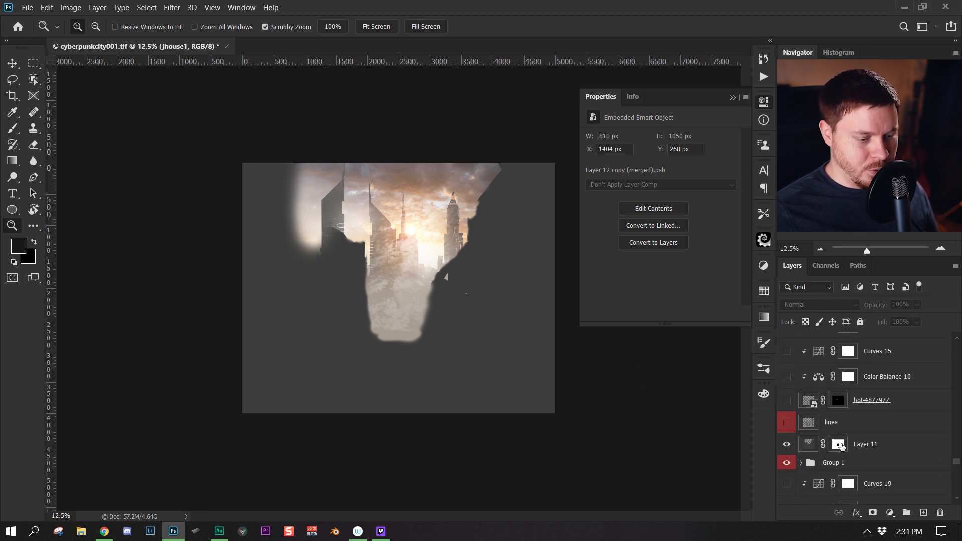
{"action": "left_click", "coordinate": [787, 422]}
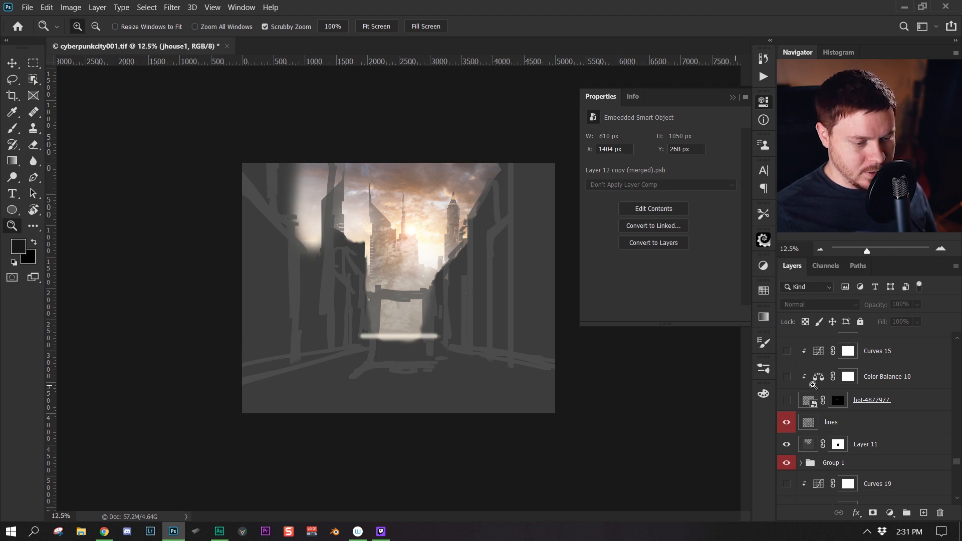
Step: Look through the hidden layers above the lines sketch and briefly preview the low-angle 2067048 photo layer
{"action": "scroll", "coordinate": [871, 431], "scroll_direction": "up", "scroll_amount": 1}
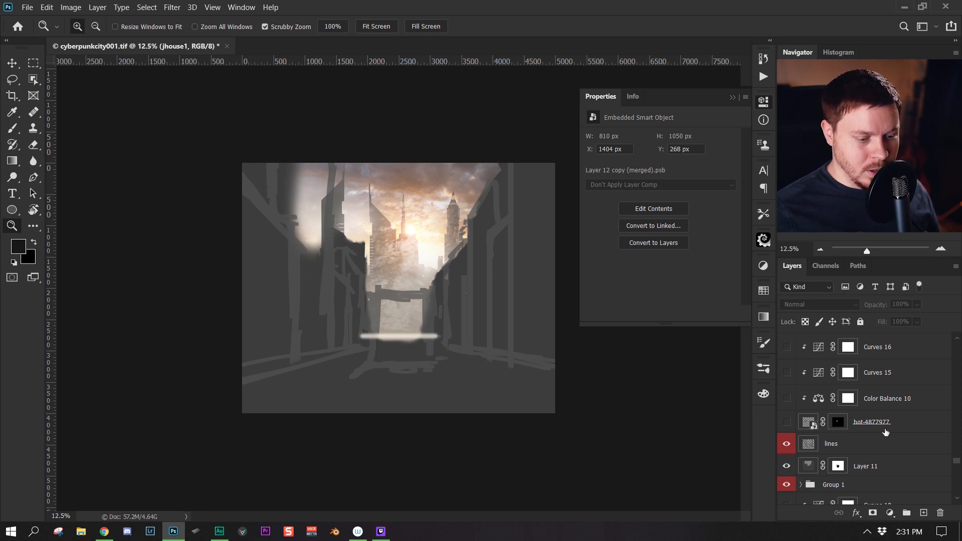
{"action": "scroll", "coordinate": [868, 416], "scroll_direction": "up", "scroll_amount": 4}
{"action": "scroll", "coordinate": [870, 444], "scroll_direction": "up", "scroll_amount": 5}
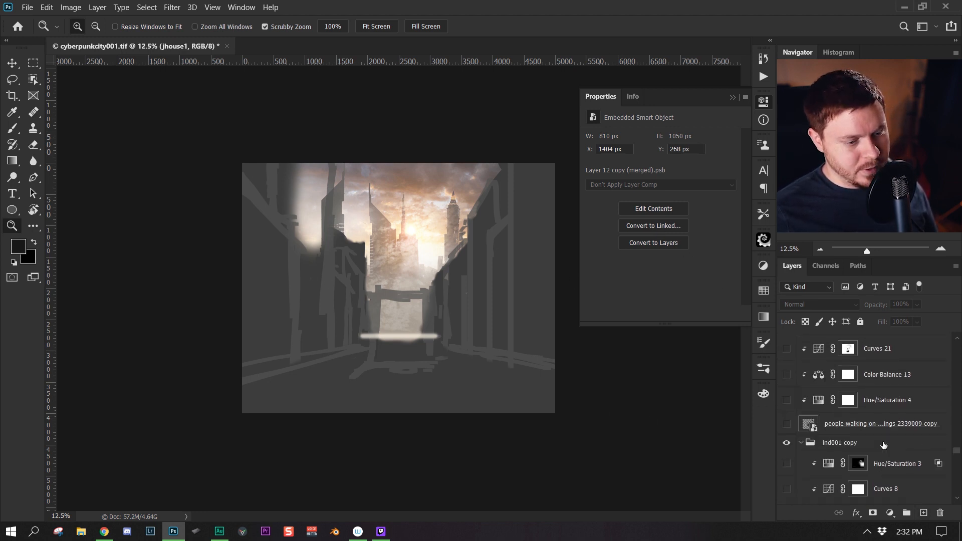
{"action": "scroll", "coordinate": [882, 441], "scroll_direction": "up", "scroll_amount": 4}
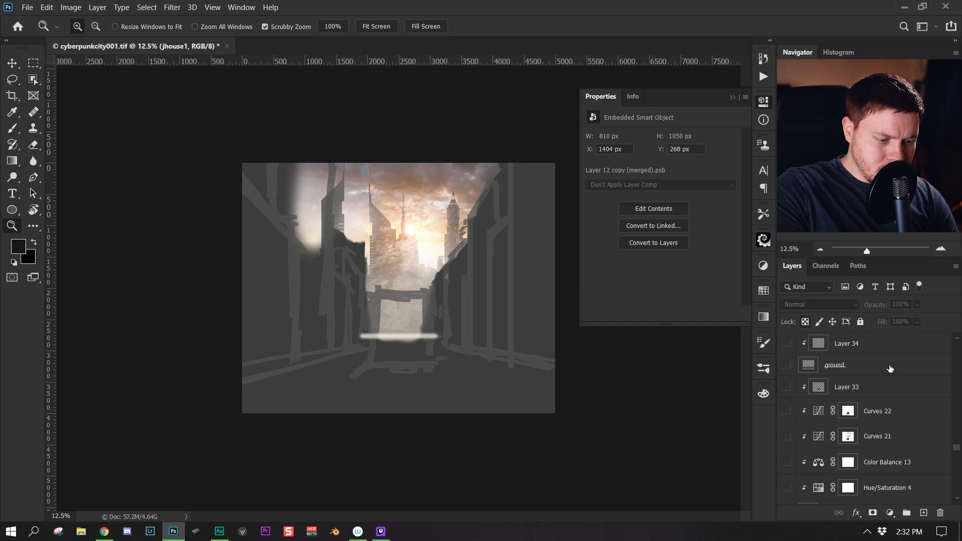
{"action": "scroll", "coordinate": [846, 407], "scroll_direction": "up", "scroll_amount": 3}
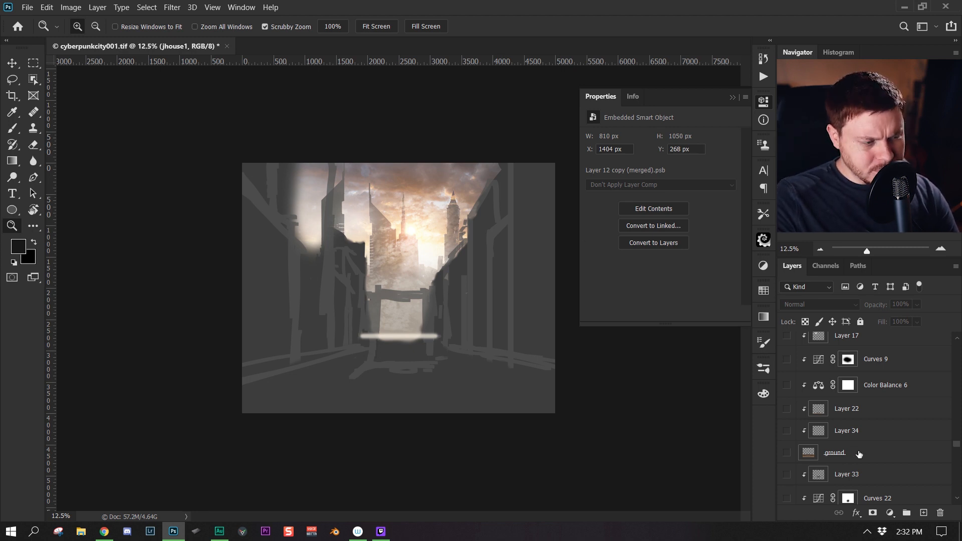
{"action": "scroll", "coordinate": [859, 453], "scroll_direction": "up", "scroll_amount": 6}
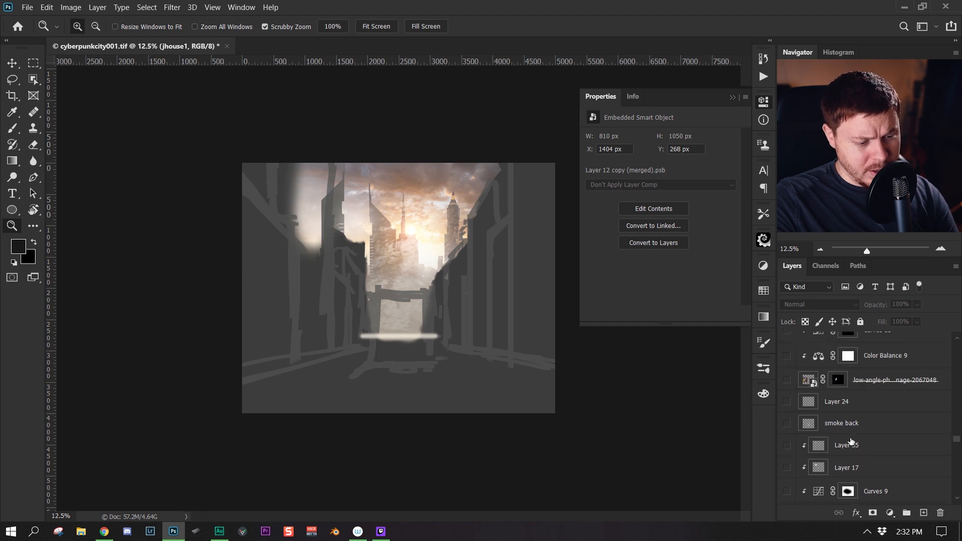
{"action": "left_click", "coordinate": [786, 381]}
{"action": "left_click", "coordinate": [786, 381]}
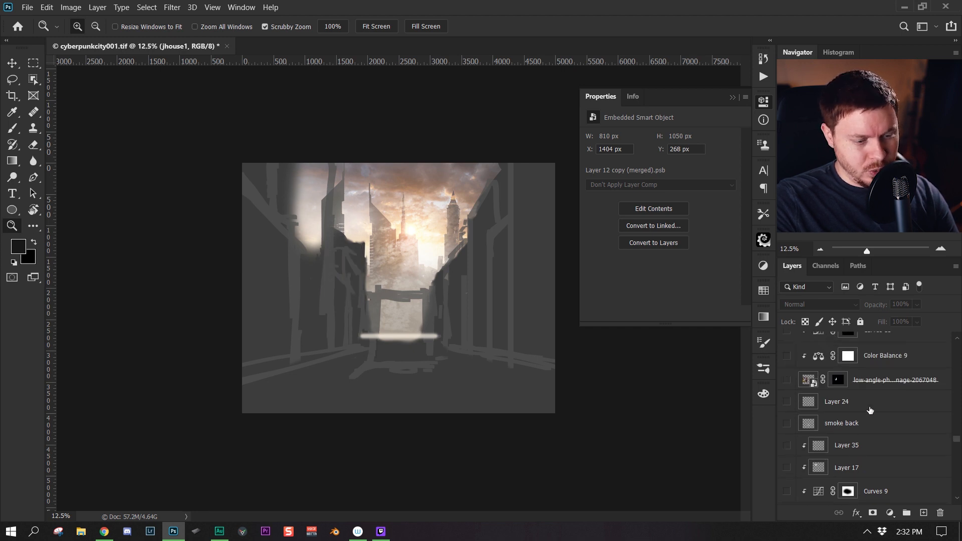
Step: Briefly preview the lower people-walking-2337920 layer and the lights-night neon-3403059 layer, hiding each again
{"action": "scroll", "coordinate": [790, 400], "scroll_direction": "up", "scroll_amount": 4}
{"action": "left_click", "coordinate": [787, 368]}
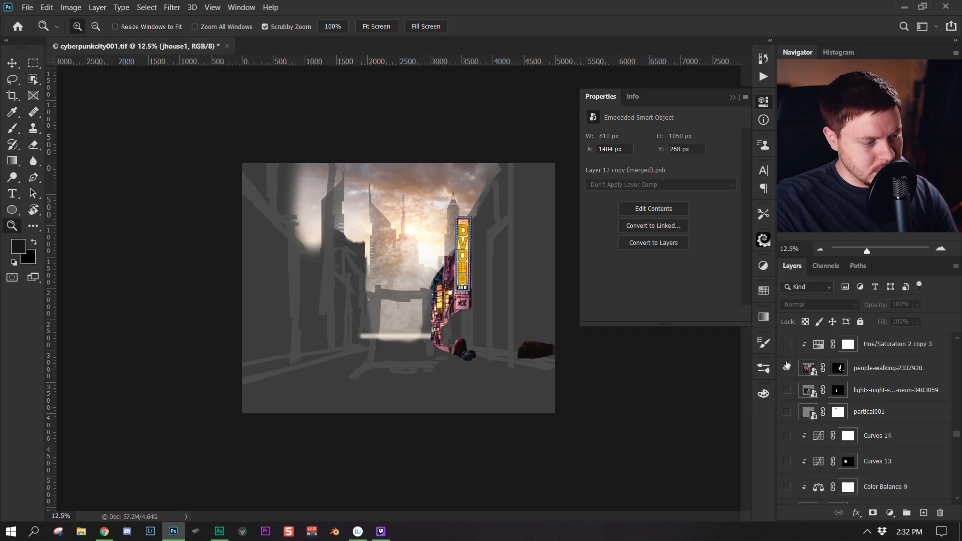
{"action": "left_click", "coordinate": [786, 368]}
{"action": "left_click", "coordinate": [787, 390]}
{"action": "left_click", "coordinate": [786, 390]}
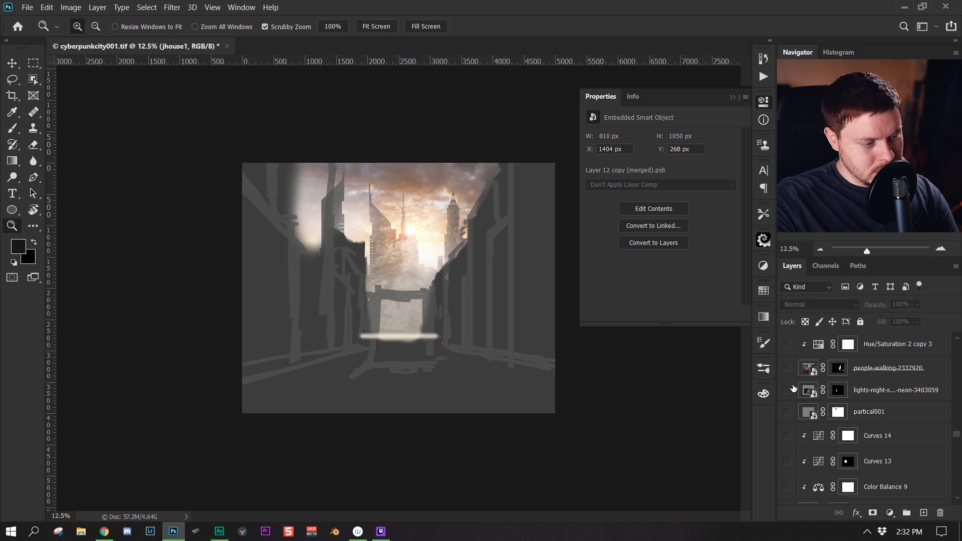
Step: Show the upper people-walking-2337920 layer as the masked street photo on the right side of the scene
{"action": "scroll", "coordinate": [835, 408], "scroll_direction": "up", "scroll_amount": 2}
{"action": "scroll", "coordinate": [835, 408], "scroll_direction": "up", "scroll_amount": 2}
{"action": "left_click", "coordinate": [787, 407]}
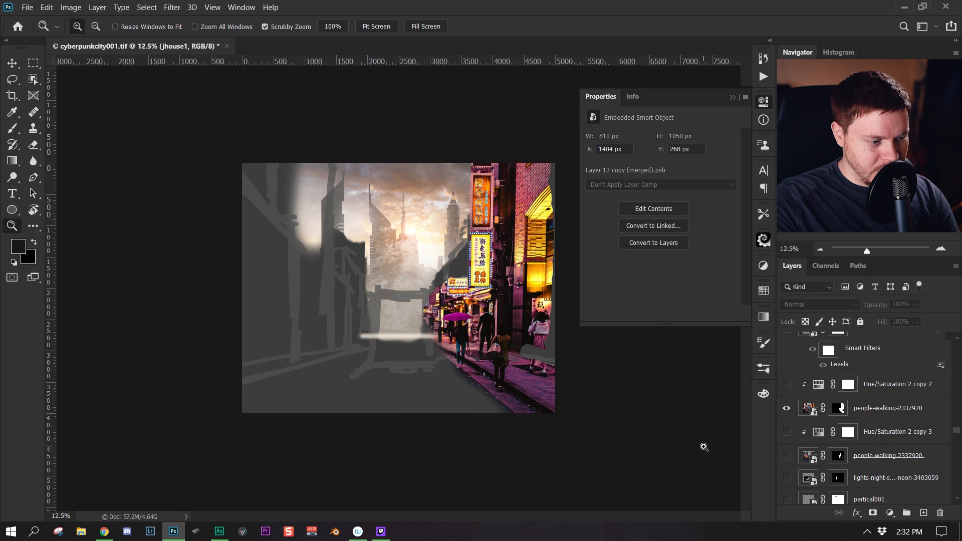
Step: Isolate the right-hand street photo, view it without its layer mask, and bring back the mask and the other layers
{"action": "left_click", "coordinate": [787, 409], "text": "alt"}
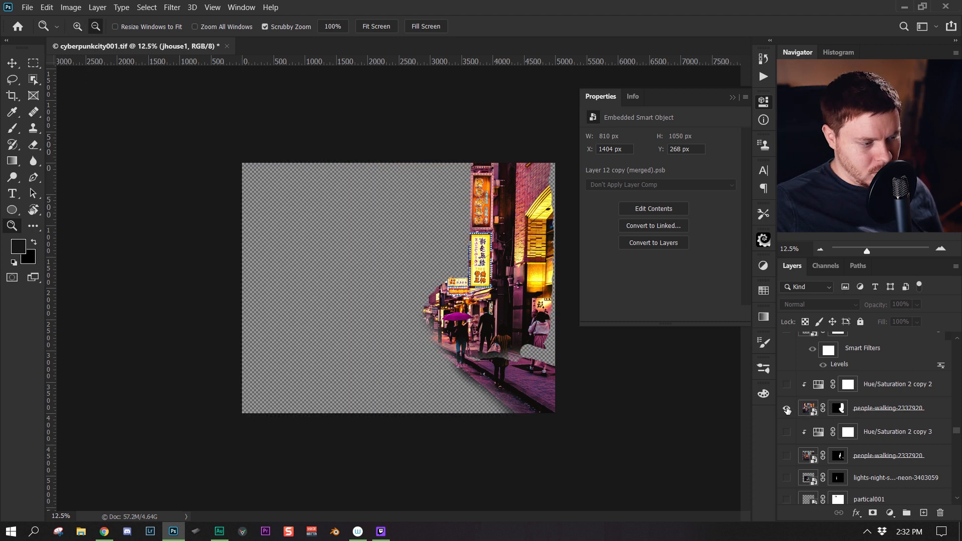
{"action": "left_click", "coordinate": [836, 409], "text": "shift"}
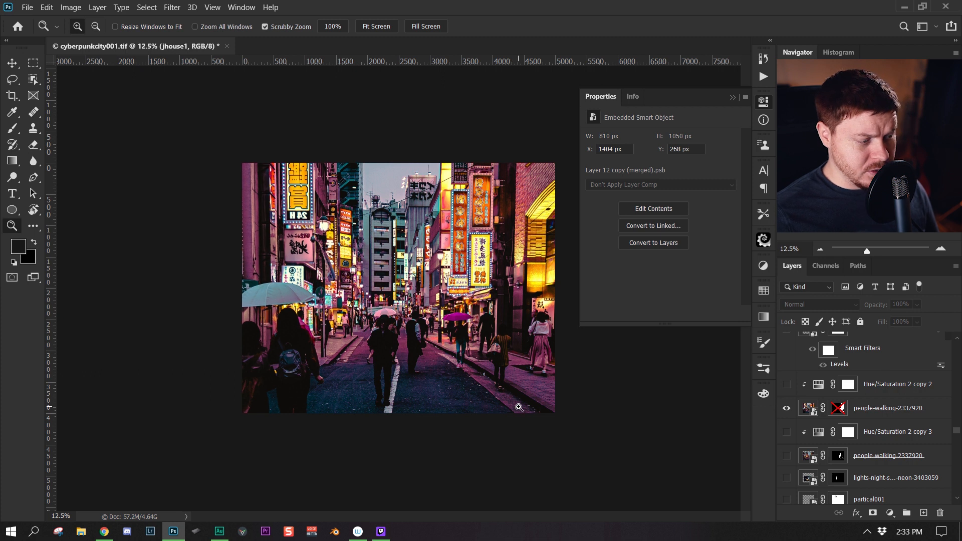
{"action": "left_click", "coordinate": [838, 408], "text": "shift"}
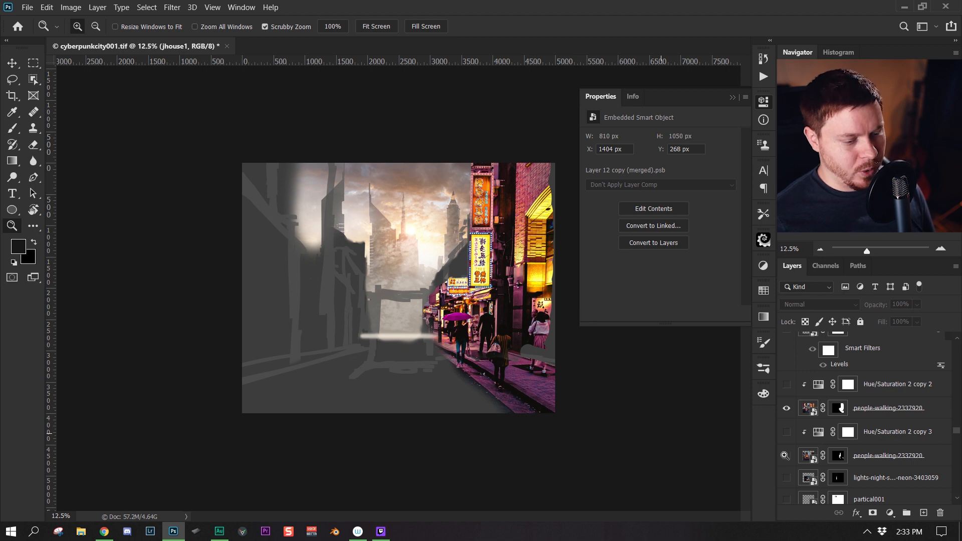
Step: Show the people-walking-2337920 copy layer as the street photo on the left side of the scene
{"action": "scroll", "coordinate": [888, 401], "scroll_direction": "up", "scroll_amount": 3}
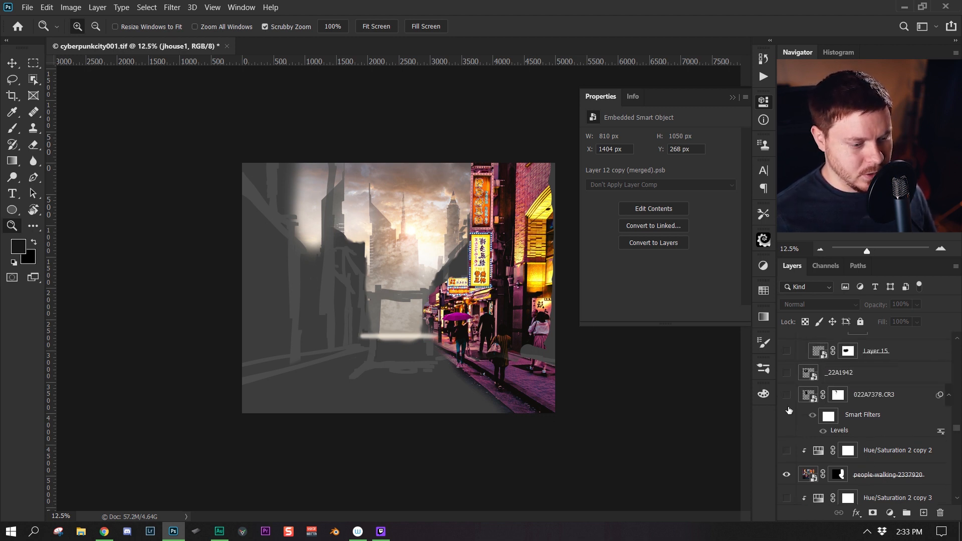
{"action": "scroll", "coordinate": [811, 409], "scroll_direction": "up", "scroll_amount": 3}
{"action": "left_click", "coordinate": [792, 439]}
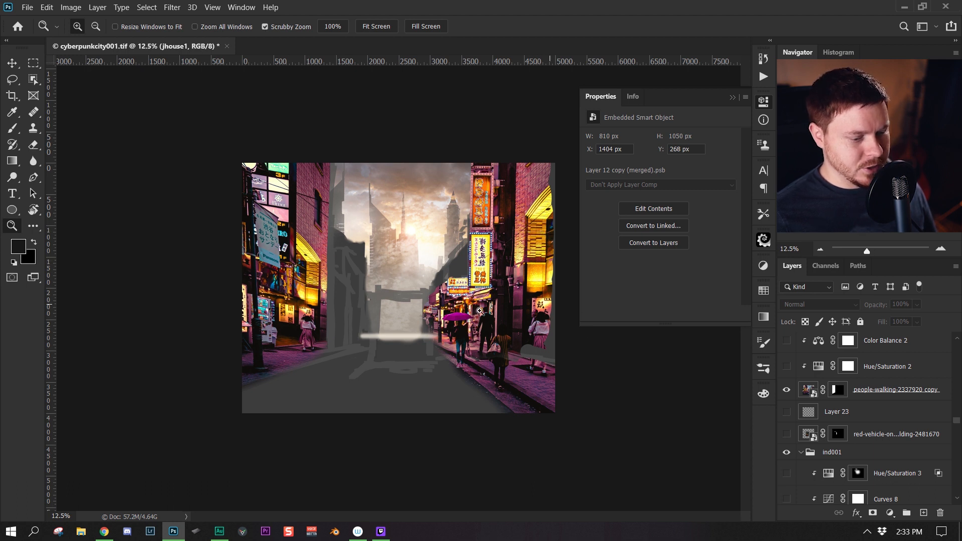
Step: Examine the full extent of the people-walking-2337920 copy with Free Transform, then select the Hue/Saturation 2 mask and return to the Zoom tool
{"action": "left_click", "coordinate": [899, 390]}
{"action": "key", "text": "ctrl+t"}
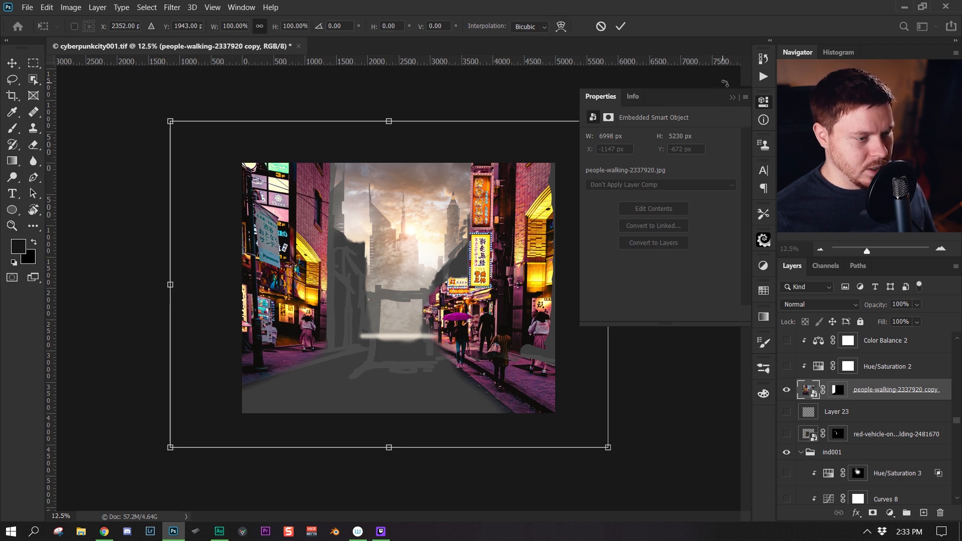
{"action": "left_click", "coordinate": [732, 97]}
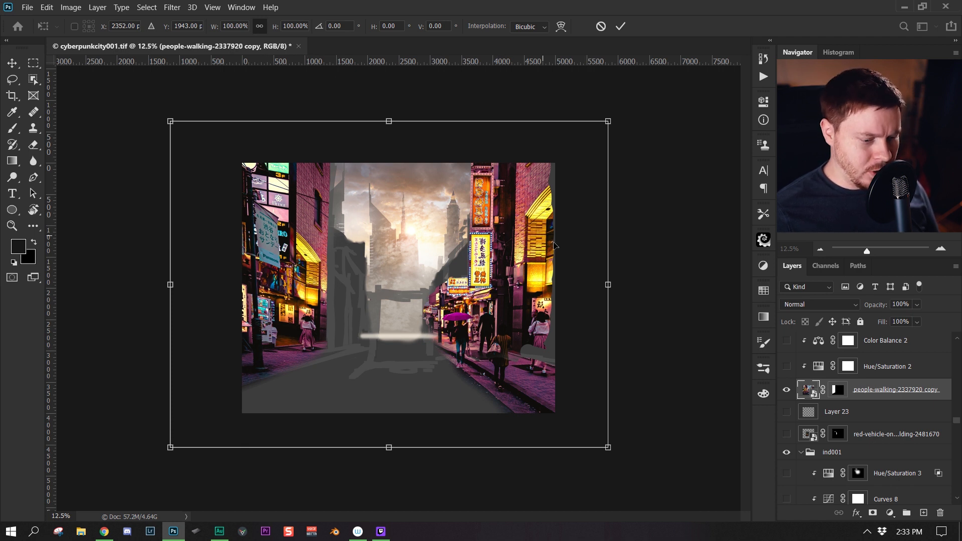
{"action": "key", "text": "Return"}
{"action": "left_click", "coordinate": [847, 367]}
{"action": "key", "text": "z"}
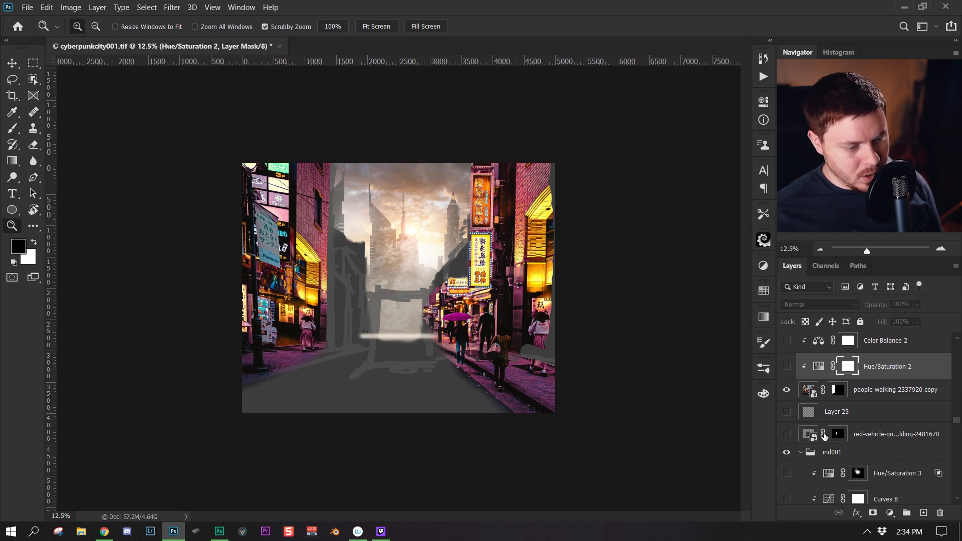
Step: Preview the red-vehicle 2481670 layer beside the left street photo and hide it again
{"action": "scroll", "coordinate": [900, 430], "scroll_direction": "down", "scroll_amount": 2}
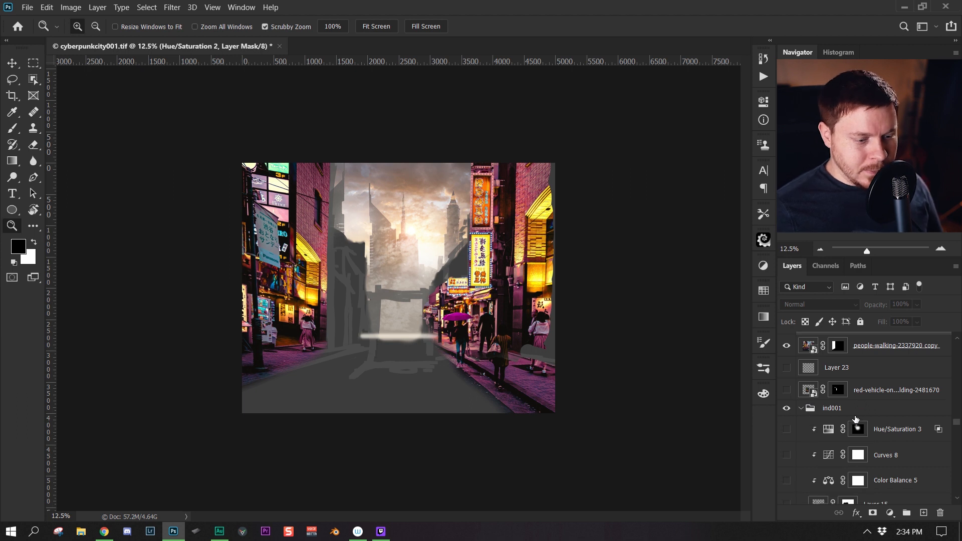
{"action": "scroll", "coordinate": [849, 396], "scroll_direction": "up", "scroll_amount": 1}
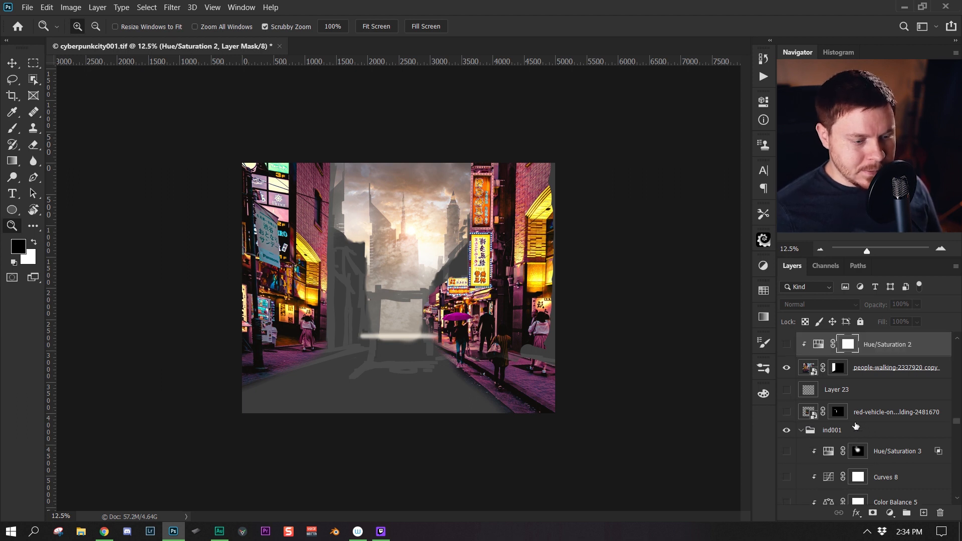
{"action": "left_click", "coordinate": [787, 413]}
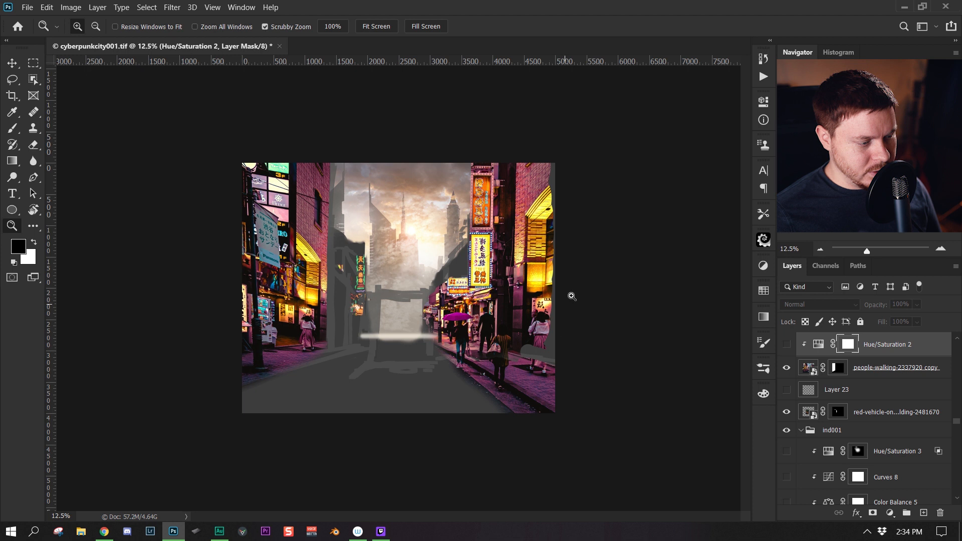
{"action": "left_click", "coordinate": [789, 414]}
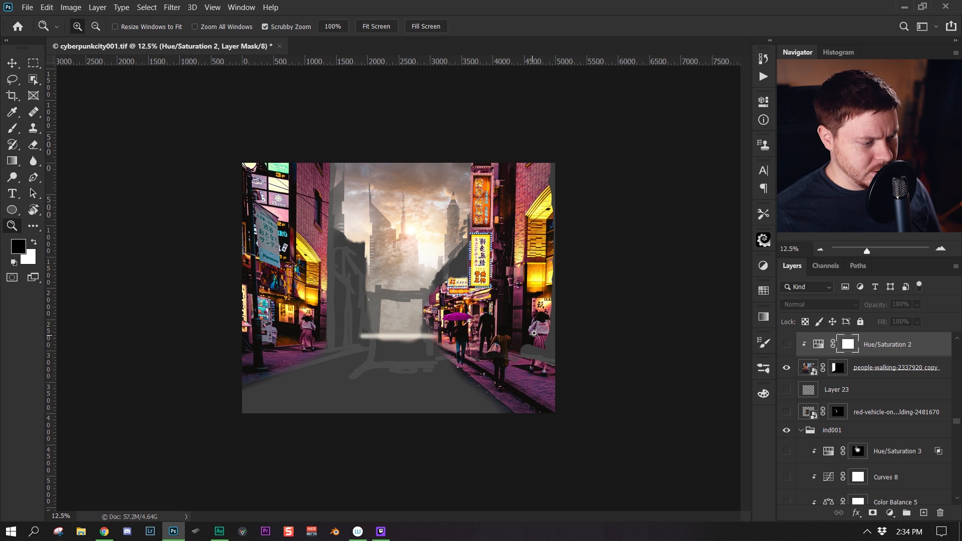
Step: Show the people-walking-on-street-near-buildings-2339009 layer, comparing it off and on, plus the 3536821 street photo and neon-sign-1820815 layers above it
{"action": "scroll", "coordinate": [915, 426], "scroll_direction": "down", "scroll_amount": 1}
{"action": "scroll", "coordinate": [915, 426], "scroll_direction": "down", "scroll_amount": 3}
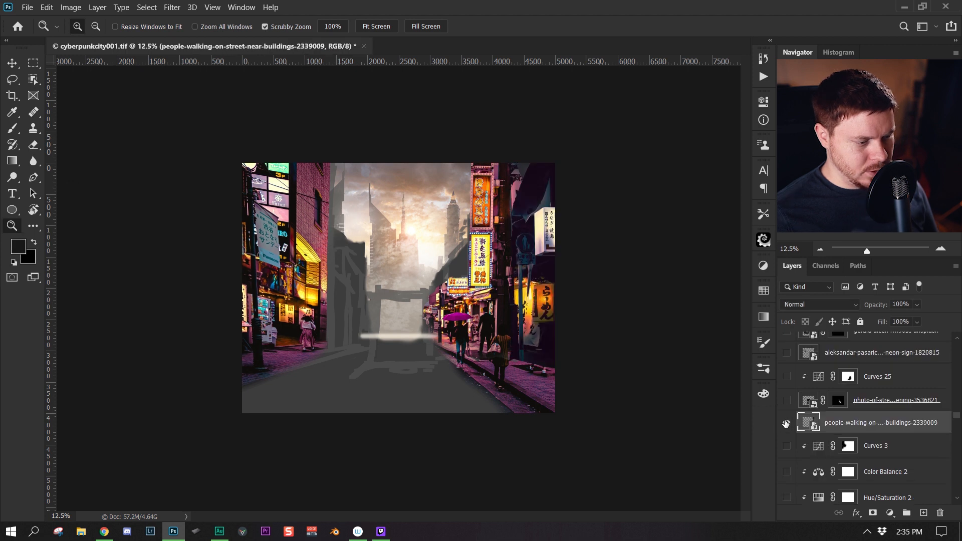
{"action": "left_click", "coordinate": [786, 424]}
{"action": "left_click", "coordinate": [785, 423]}
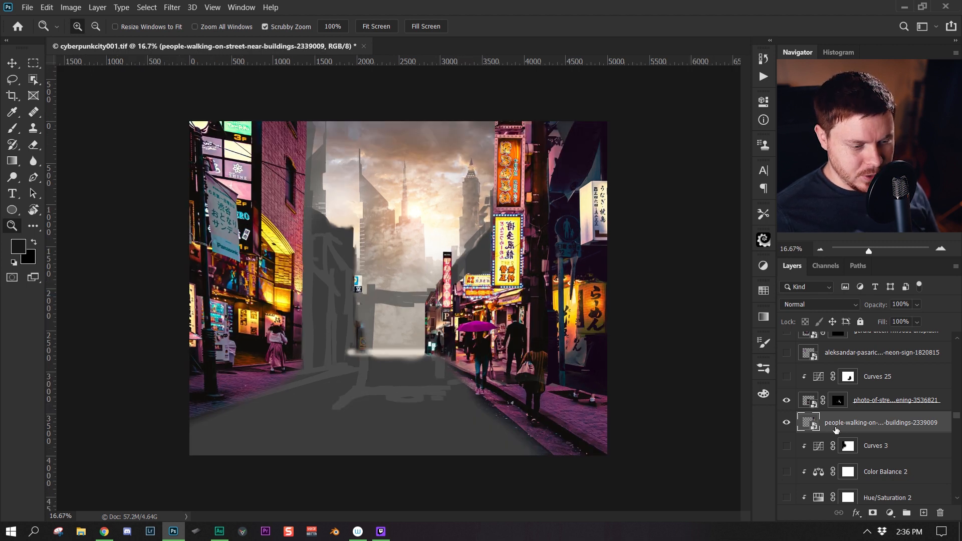
{"action": "scroll", "coordinate": [842, 424], "scroll_direction": "up", "scroll_amount": 1}
{"action": "left_click", "coordinate": [787, 399]}
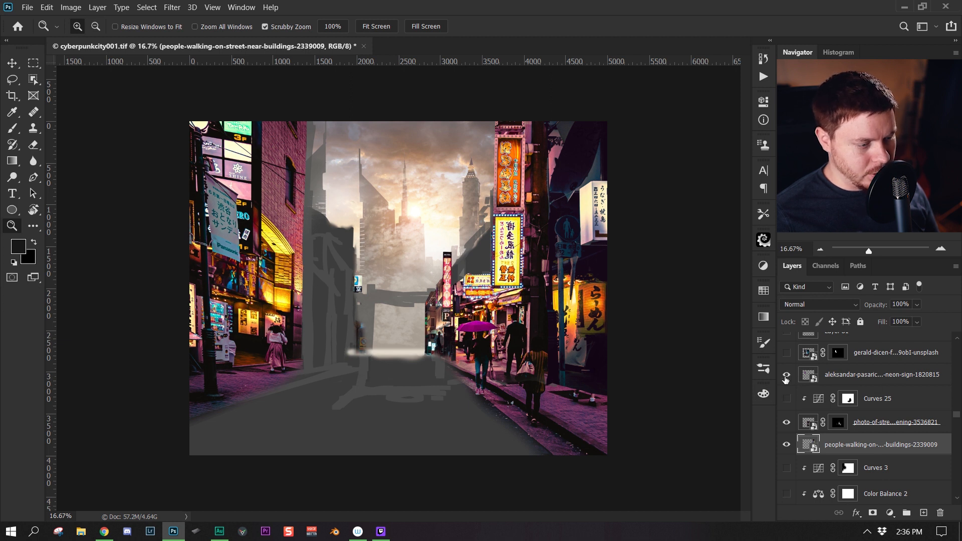
Step: Hide the neon-sign-1820815 layer and preview the gerald-dicen sign layer above it, leaving it hidden
{"action": "left_click", "coordinate": [786, 376]}
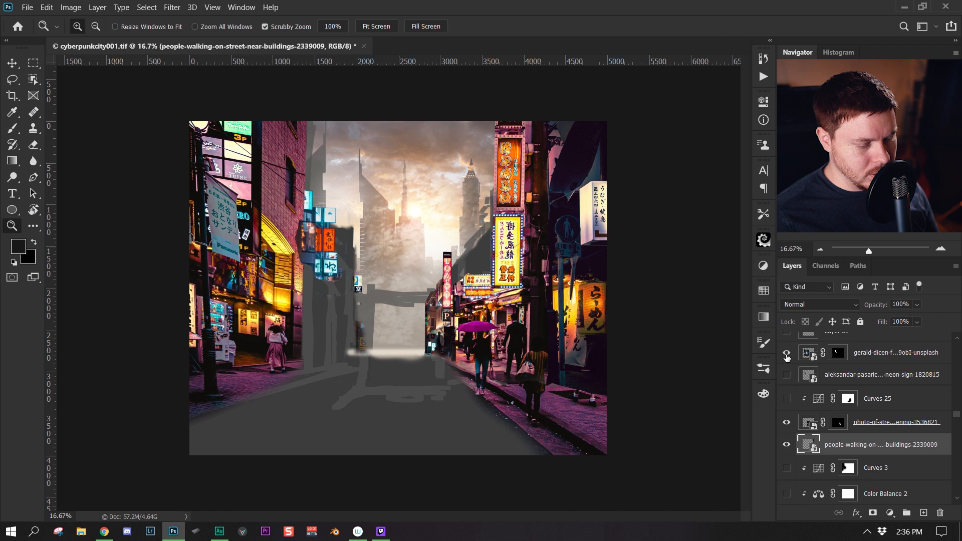
{"action": "left_click", "coordinate": [787, 354]}
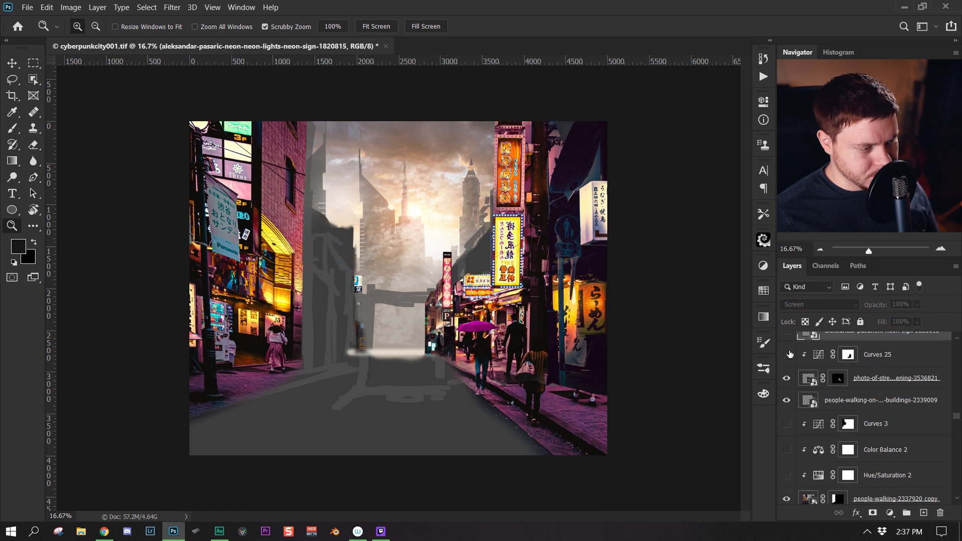
Step: Inspect the Curves 25 adjustment's curve, then show the red-vehicle 2481670 layer behind the left street photo
{"action": "left_click", "coordinate": [787, 354]}
{"action": "left_click", "coordinate": [787, 354]}
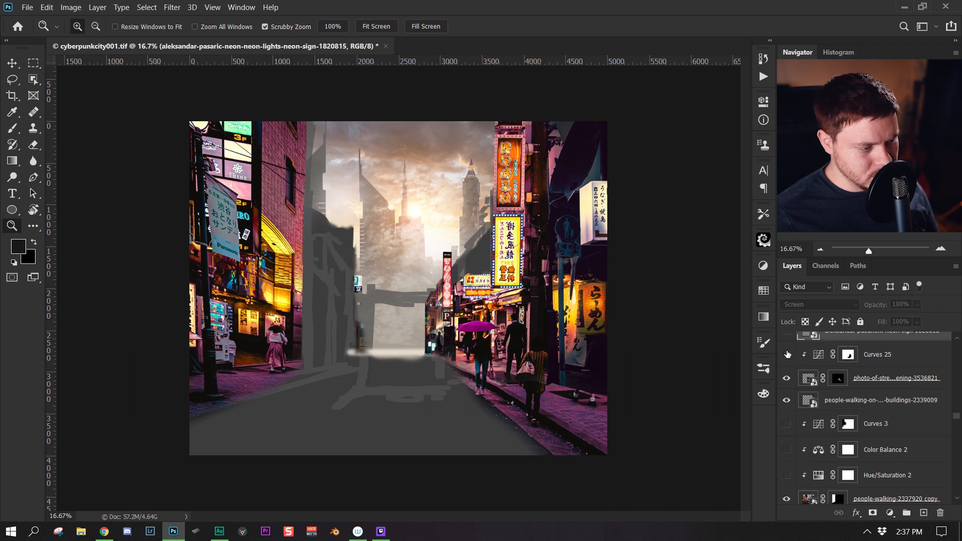
{"action": "double_click", "coordinate": [819, 361]}
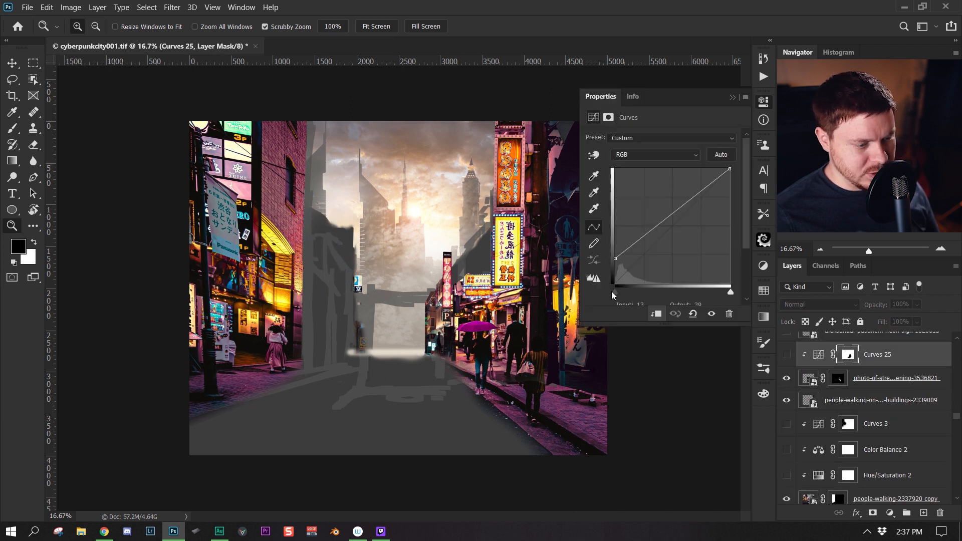
{"action": "left_click", "coordinate": [786, 354]}
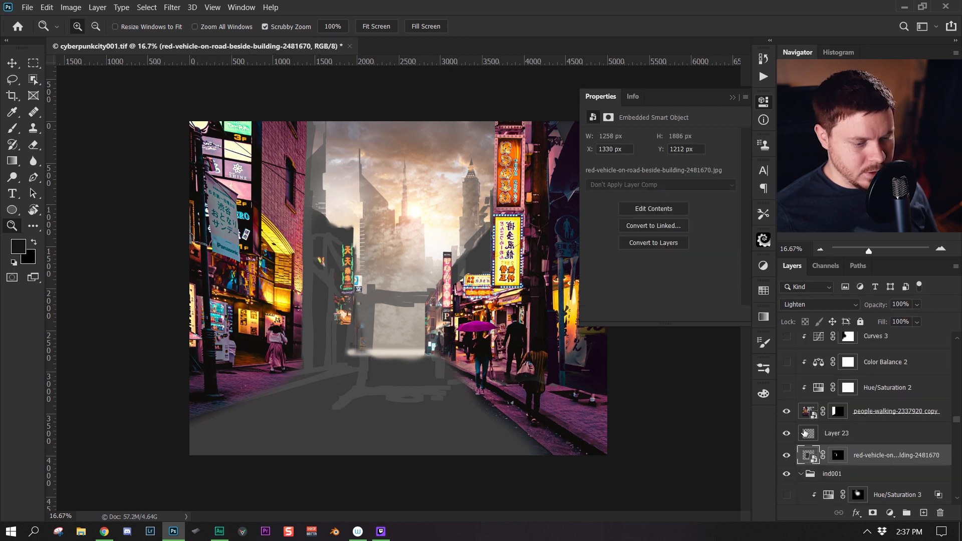
Step: Find the jhouse1 layer in the jhouse group and show it as a pagoda in front of the skyline
{"action": "scroll", "coordinate": [799, 436], "scroll_direction": "down", "scroll_amount": 4}
{"action": "scroll", "coordinate": [815, 434], "scroll_direction": "down", "scroll_amount": 4}
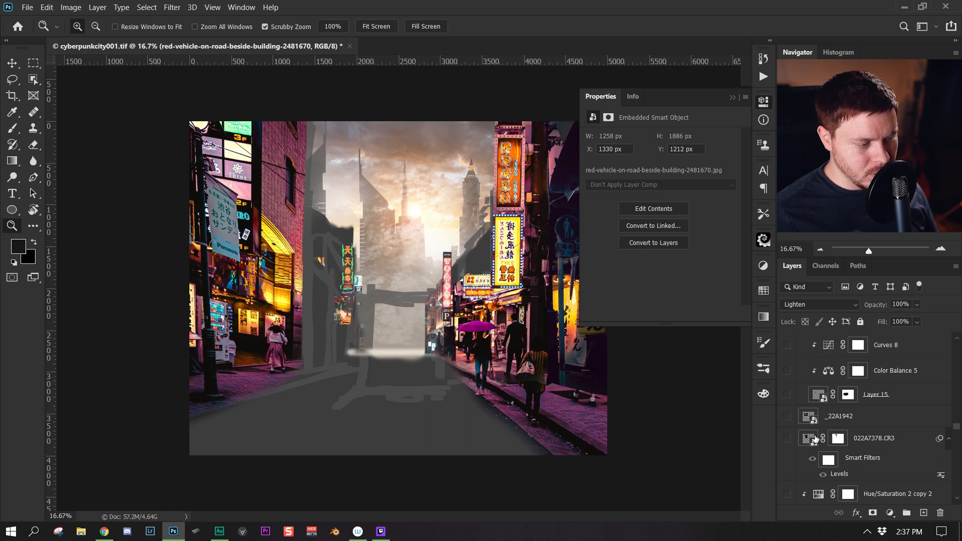
{"action": "scroll", "coordinate": [815, 439], "scroll_direction": "down", "scroll_amount": 10}
{"action": "scroll", "coordinate": [846, 437], "scroll_direction": "down", "scroll_amount": 10}
{"action": "scroll", "coordinate": [847, 451], "scroll_direction": "down", "scroll_amount": 8}
{"action": "scroll", "coordinate": [845, 466], "scroll_direction": "down", "scroll_amount": 12}
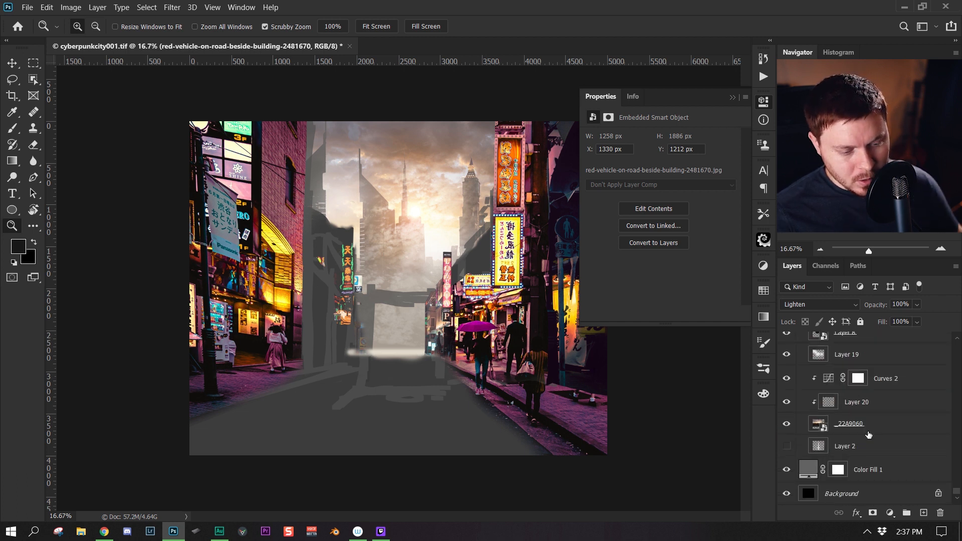
{"action": "scroll", "coordinate": [877, 431], "scroll_direction": "up", "scroll_amount": 4}
{"action": "scroll", "coordinate": [872, 448], "scroll_direction": "up", "scroll_amount": 5}
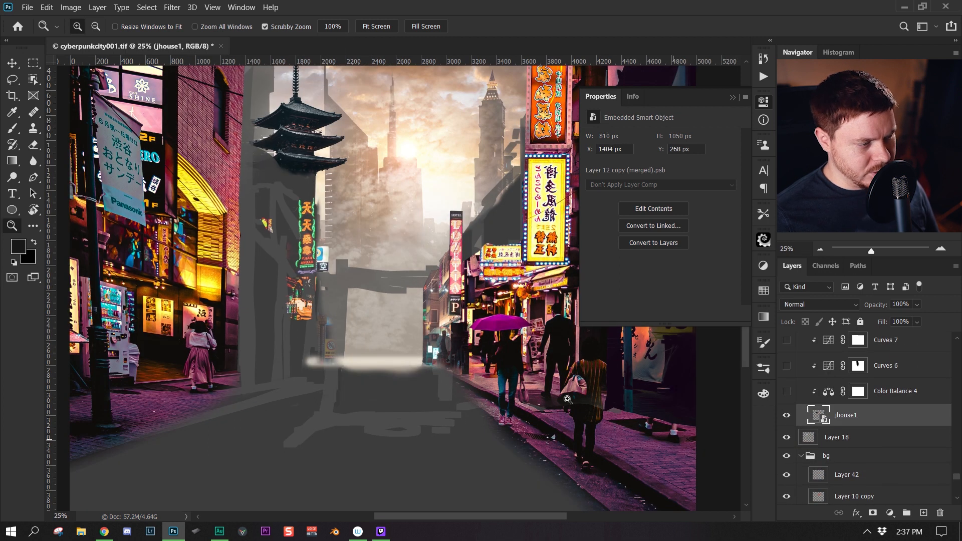
Step: Turn on the Color Balance 4 adjustment clipped to the jhouse1 pagoda
{"action": "left_click", "coordinate": [914, 391]}
{"action": "scroll", "coordinate": [866, 453], "scroll_direction": "up", "scroll_amount": 2}
{"action": "left_click", "coordinate": [813, 432], "text": "alt"}
{"action": "left_click", "coordinate": [784, 438]}
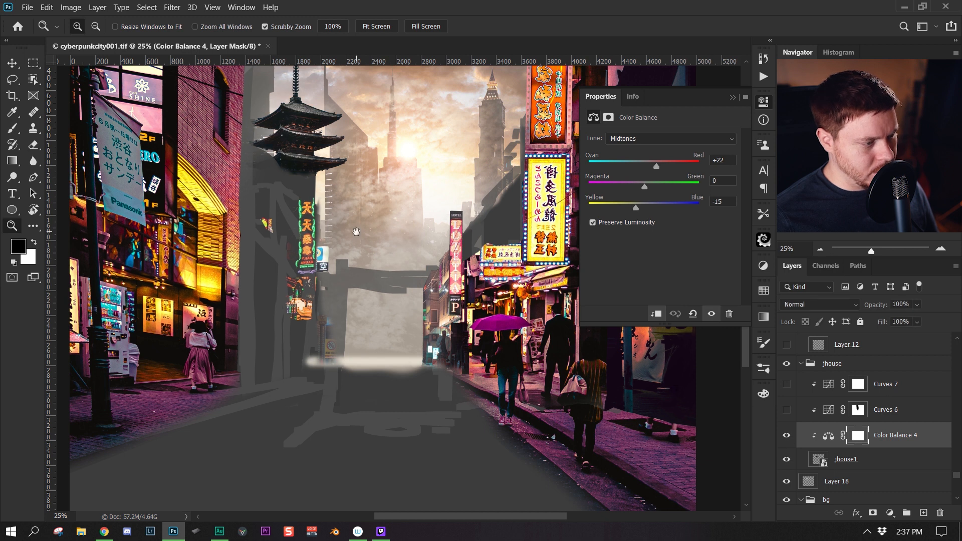
{"action": "scroll", "coordinate": [356, 253], "scroll_direction": "up", "scroll_amount": 1}
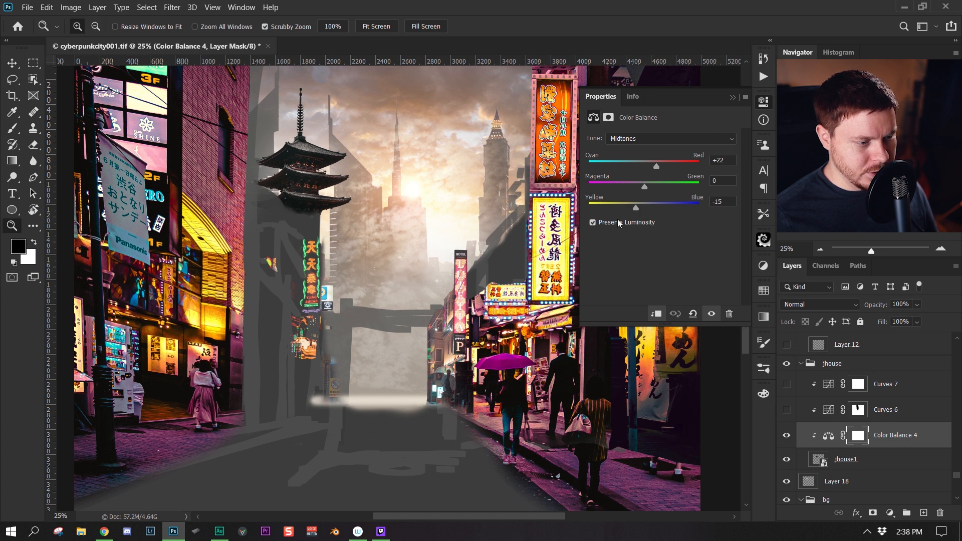
Step: Turn on the Curves 6 and Curves 7 adjustments on the pagoda to blend it into the haze
{"action": "left_click", "coordinate": [851, 411]}
{"action": "left_click", "coordinate": [786, 409]}
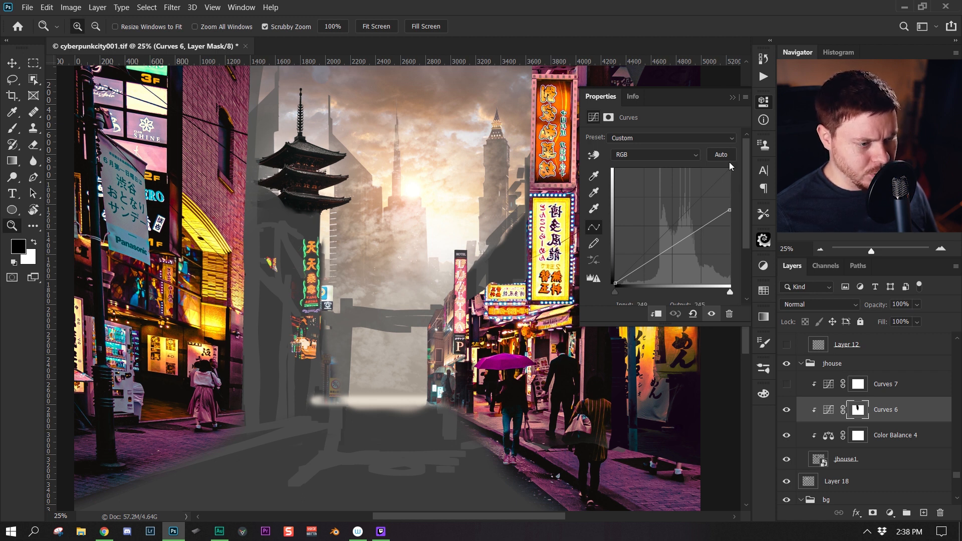
{"action": "left_click", "coordinate": [937, 389]}
{"action": "left_click", "coordinate": [786, 384]}
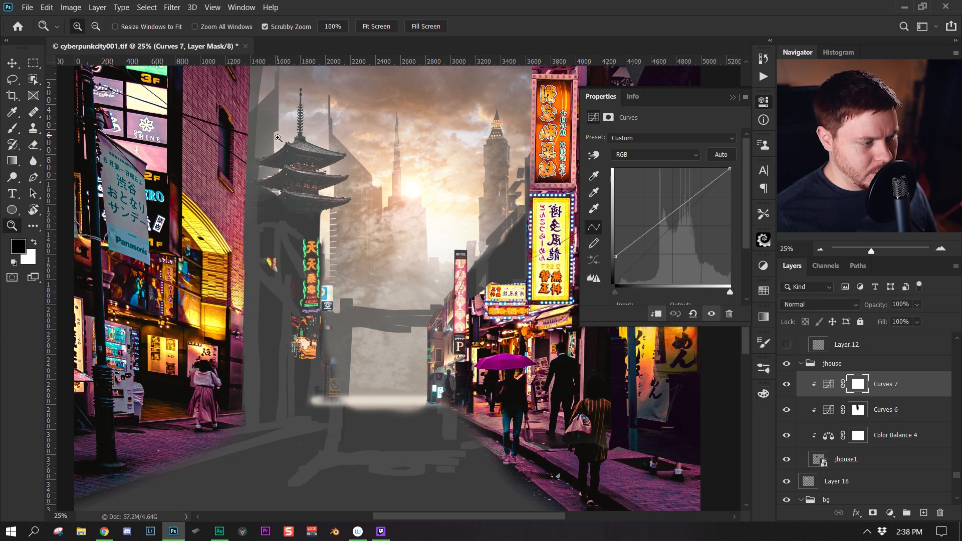
Step: Show the blimp on Layer 12 in the sky and turn on its clipped Color Balance 3 adjustment
{"action": "left_click_drag", "start_coordinate": [411, 205], "coordinate": [336, 204]}
{"action": "key", "text": "ctrl+plus"}
{"action": "key", "text": "ctrl+plus"}
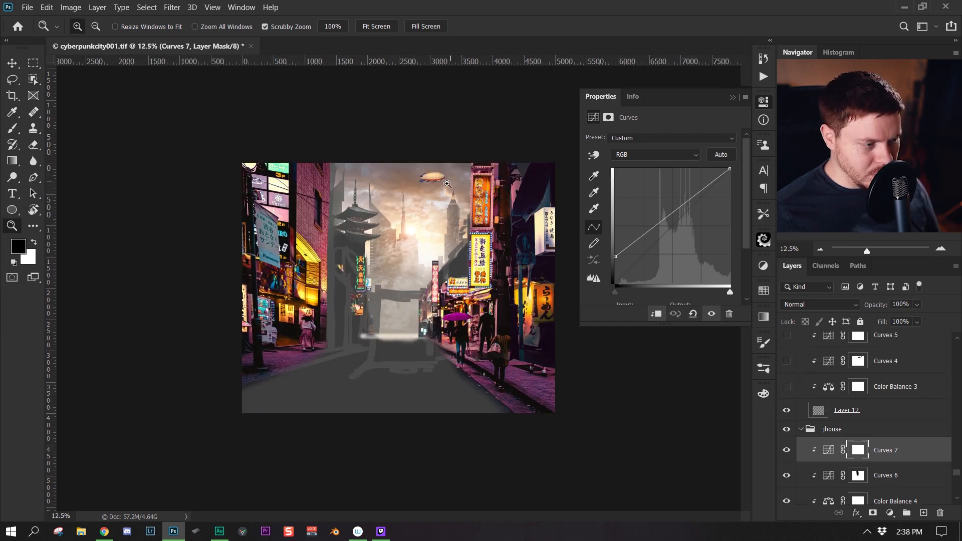
{"action": "key", "text": "ctrl+plus"}
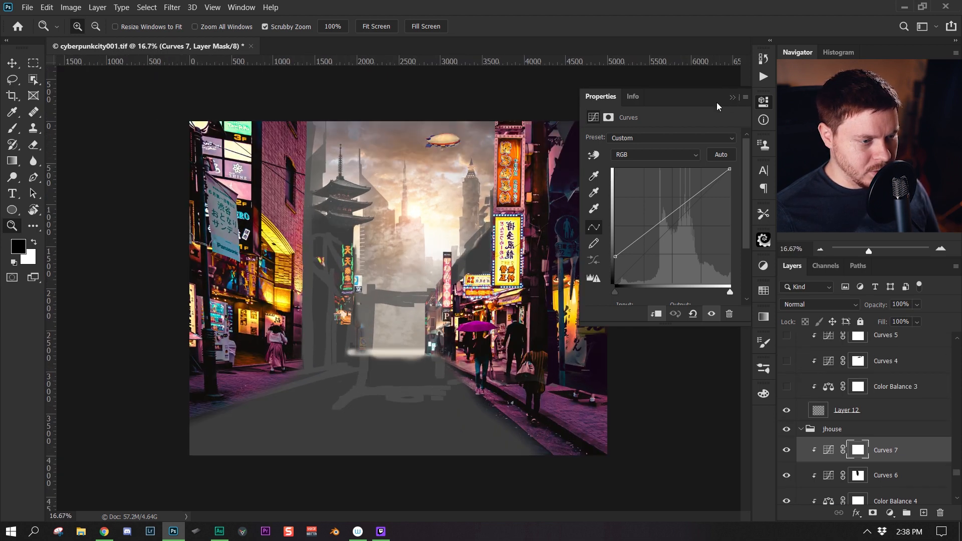
{"action": "left_click", "coordinate": [732, 98]}
{"action": "double_click", "coordinate": [828, 386]}
{"action": "scroll", "coordinate": [802, 406], "scroll_direction": "up", "scroll_amount": 1}
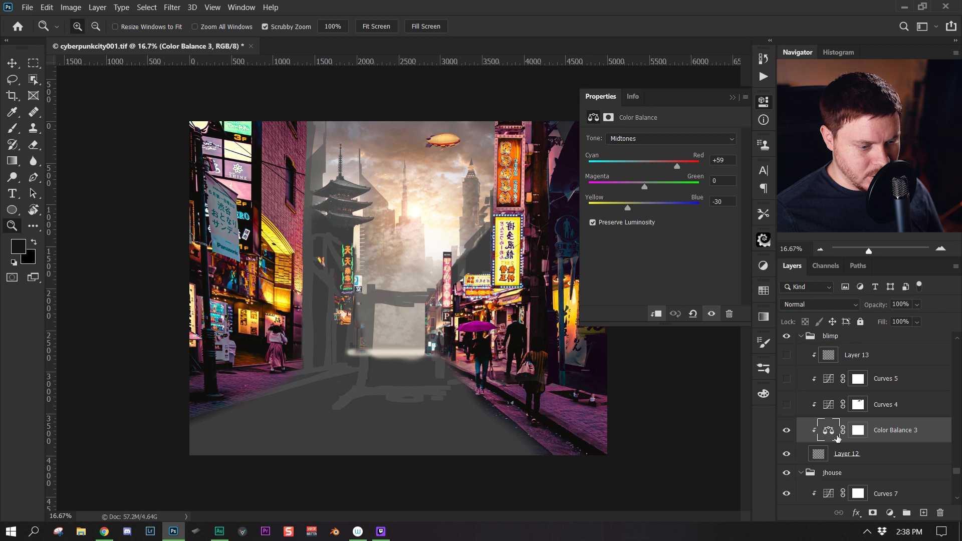
Step: Turn on the blimp's Curves 4 adjustment and select its mask with the Brush tool and white as foreground colour
{"action": "left_click", "coordinate": [834, 406]}
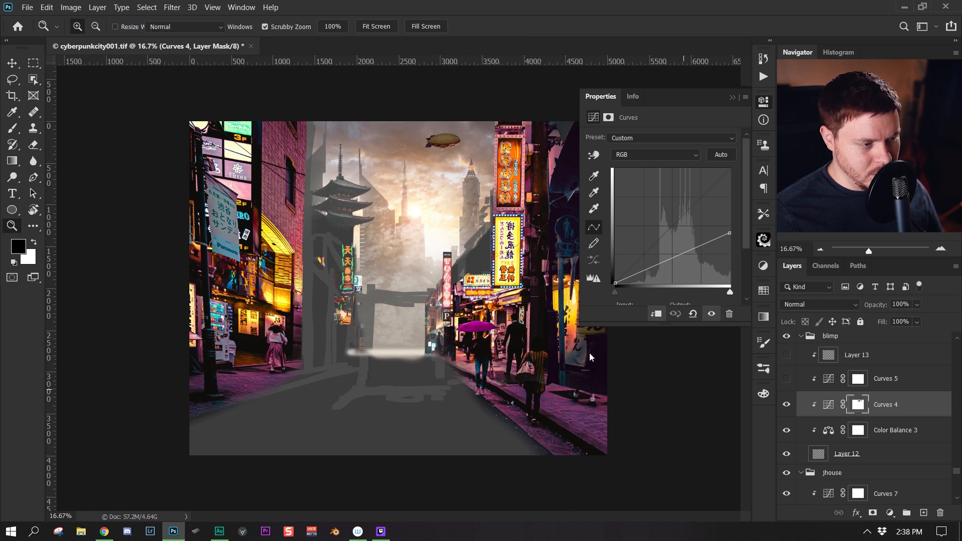
{"action": "key", "text": "b"}
{"action": "key", "text": "x"}
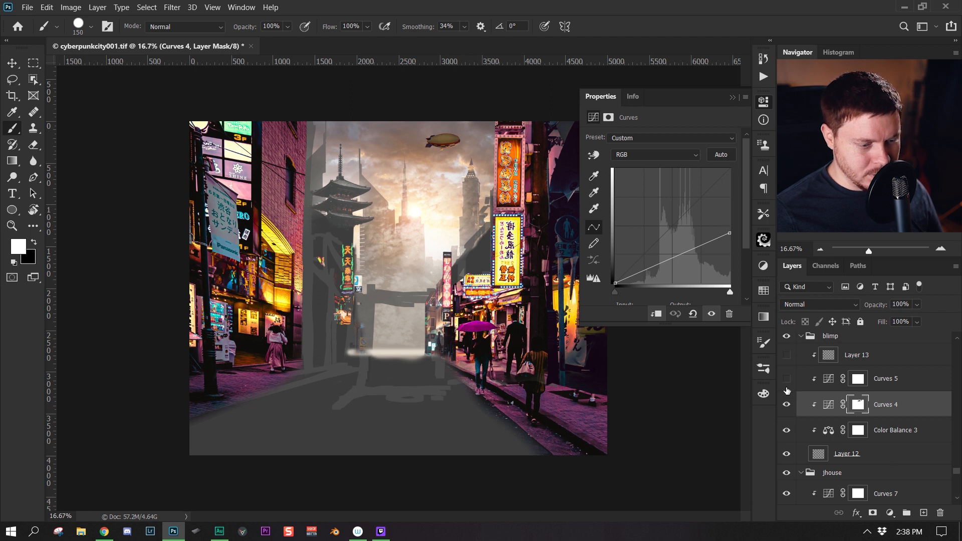
{"action": "left_click", "coordinate": [861, 405]}
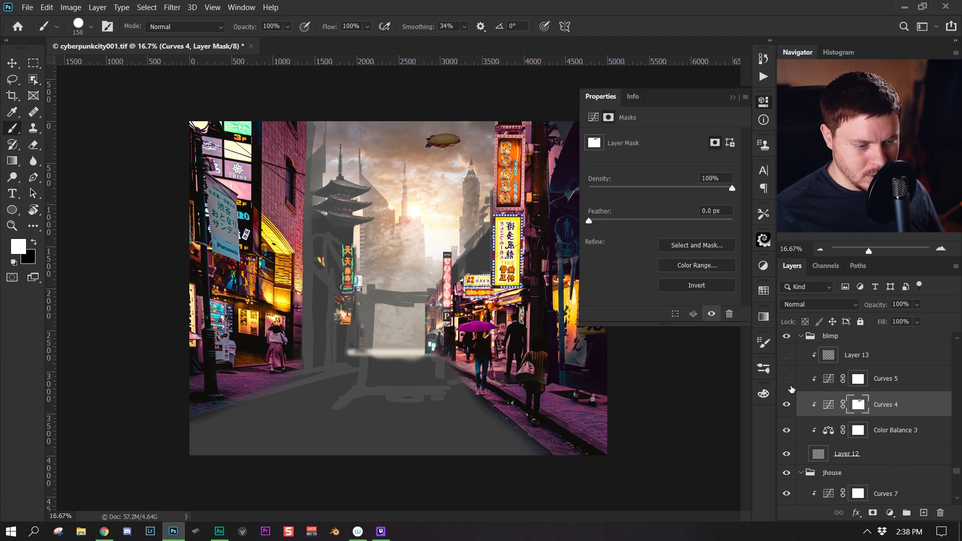
Step: Turn on the blimp's Curves 5 adjustment and the clipped Layer 13, and select Layer 13
{"action": "left_click", "coordinate": [794, 379]}
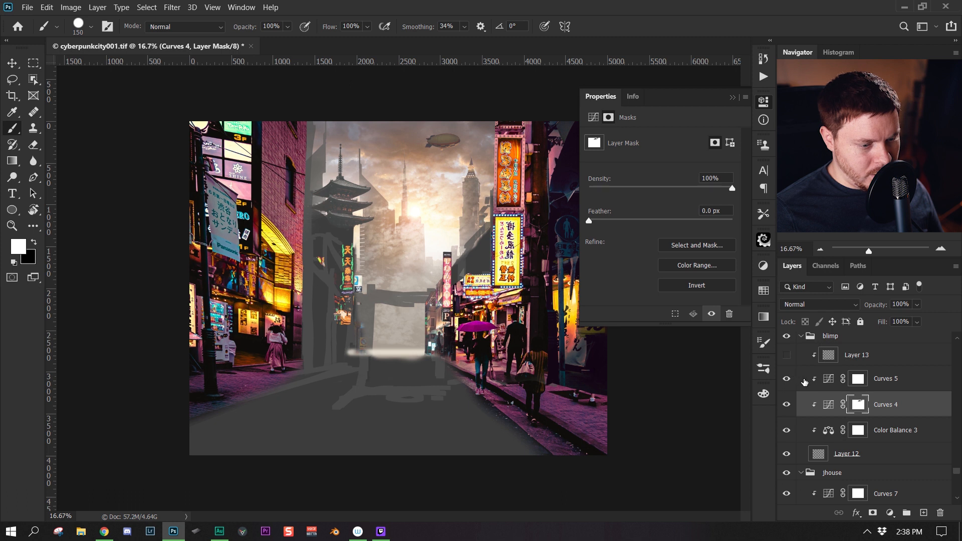
{"action": "left_click", "coordinate": [829, 381]}
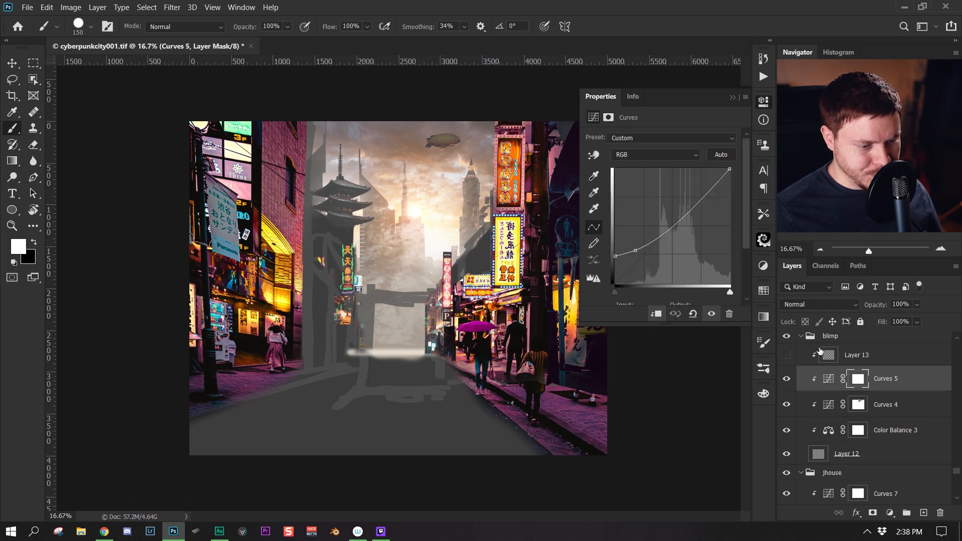
{"action": "left_click", "coordinate": [793, 355]}
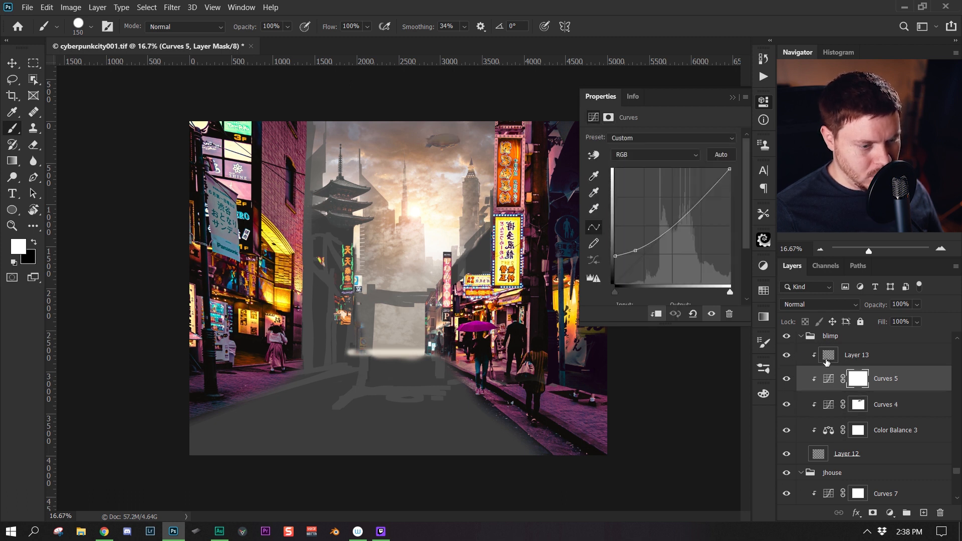
{"action": "left_click", "coordinate": [873, 340]}
{"action": "left_click", "coordinate": [891, 362]}
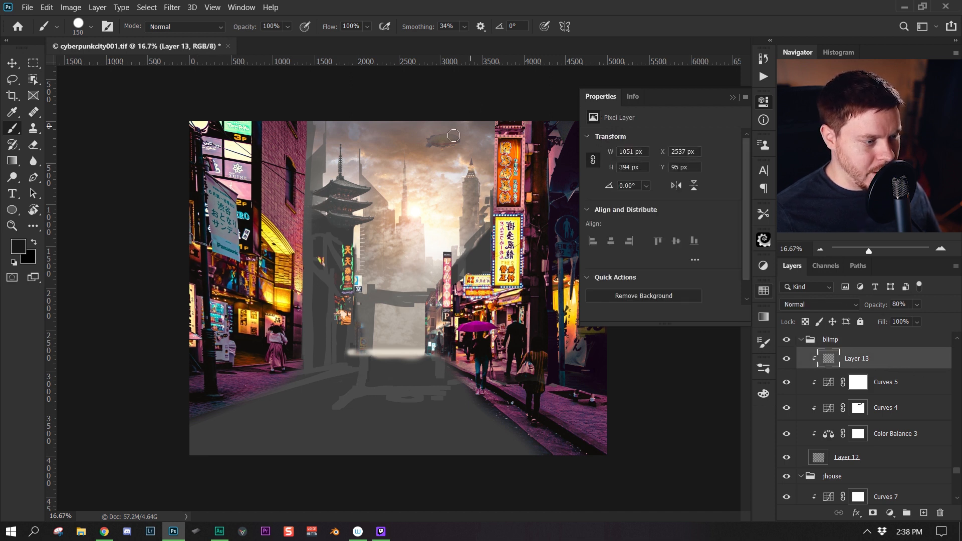
Step: Sample several haze colours from the sky around the blimp as the brush's foreground colour
{"action": "left_click", "coordinate": [431, 120], "text": "alt"}
{"action": "left_click", "coordinate": [476, 141], "text": "alt"}
{"action": "left_click", "coordinate": [376, 162], "text": "alt"}
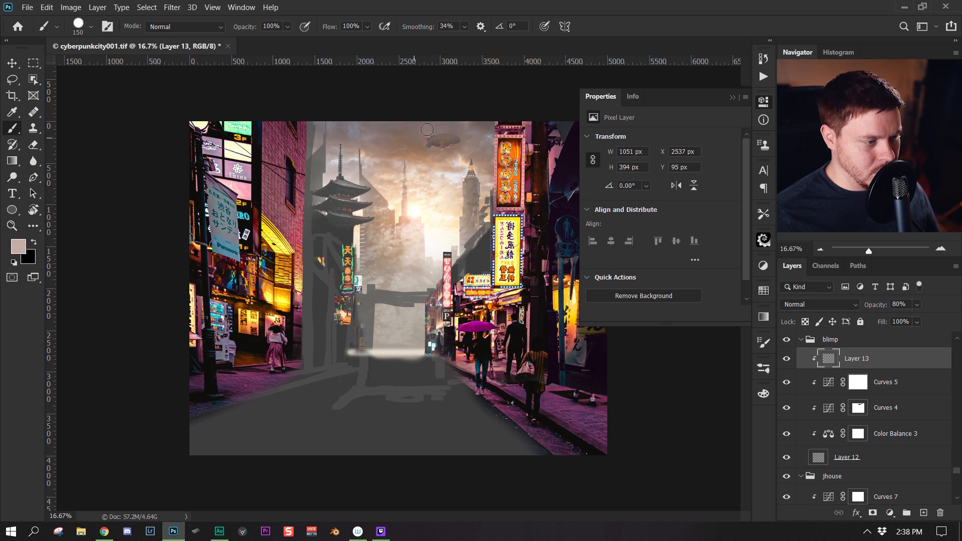
{"action": "left_click", "coordinate": [429, 131], "text": "alt"}
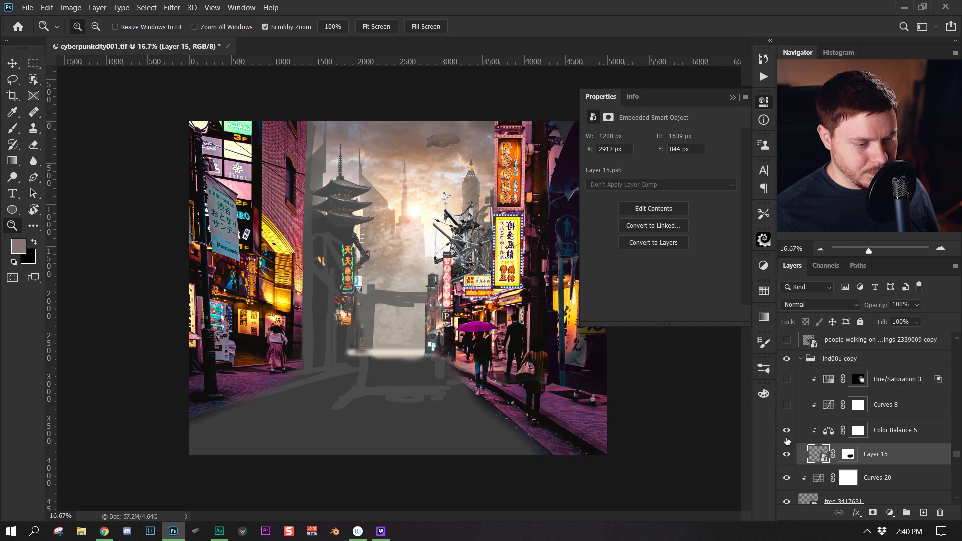
Step: Review Color Balance 5 and turn on the Curves 8 adjustment to darken the industrial structure on Layer 15
{"action": "left_click", "coordinate": [894, 432]}
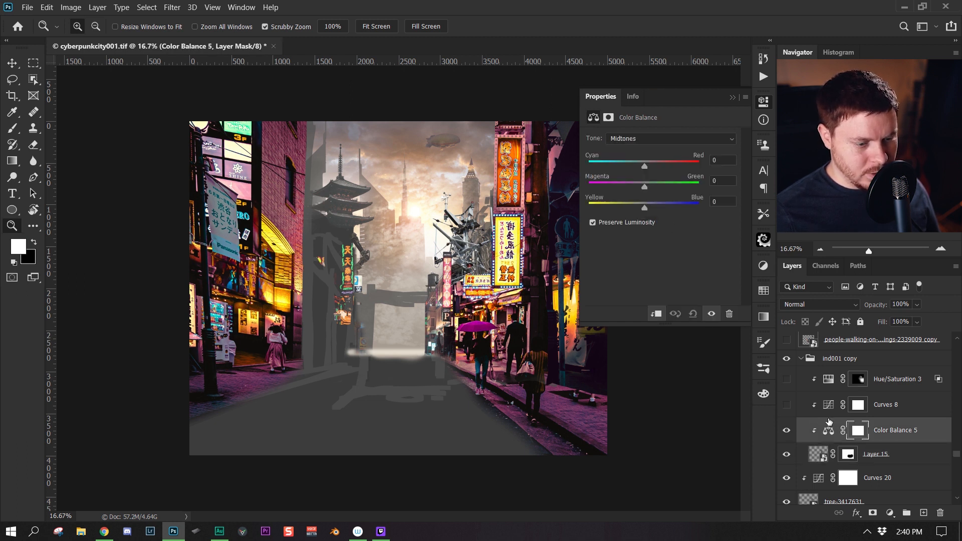
{"action": "left_click", "coordinate": [897, 411]}
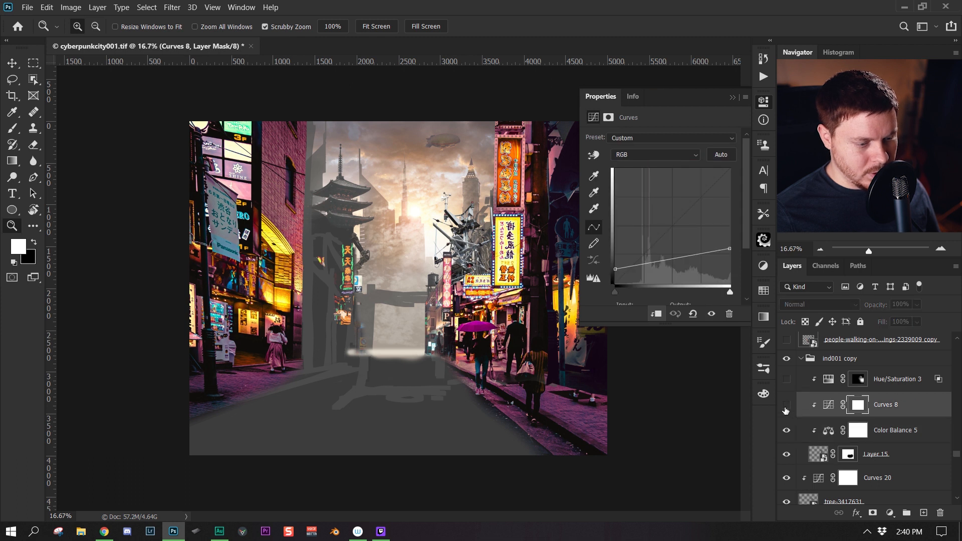
{"action": "left_click", "coordinate": [786, 406]}
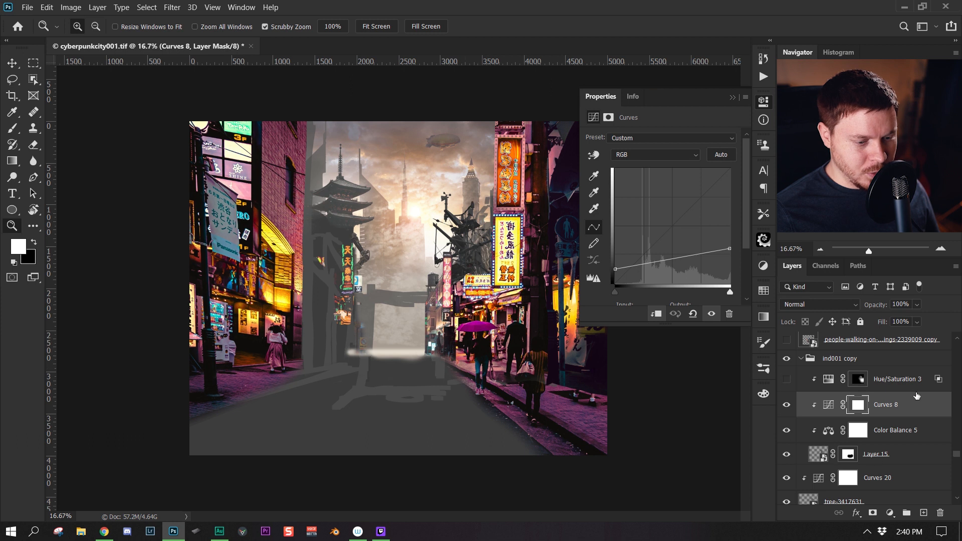
Step: Turn on the masked Hue/Saturation 3 adjustment on the industrial structure, comparing its Colorize option off and on
{"action": "left_click", "coordinate": [895, 379]}
{"action": "left_click", "coordinate": [786, 379]}
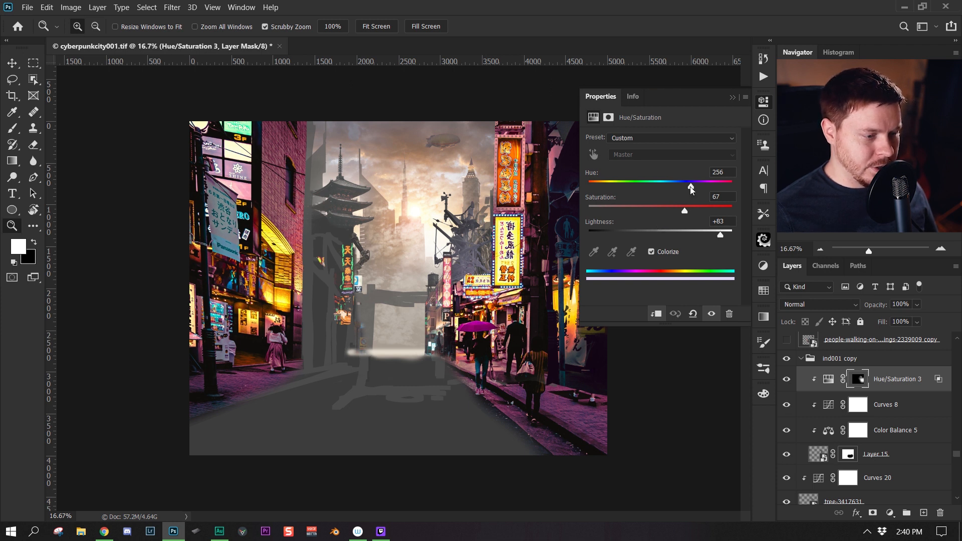
{"action": "left_click", "coordinate": [650, 252]}
{"action": "left_click", "coordinate": [649, 252]}
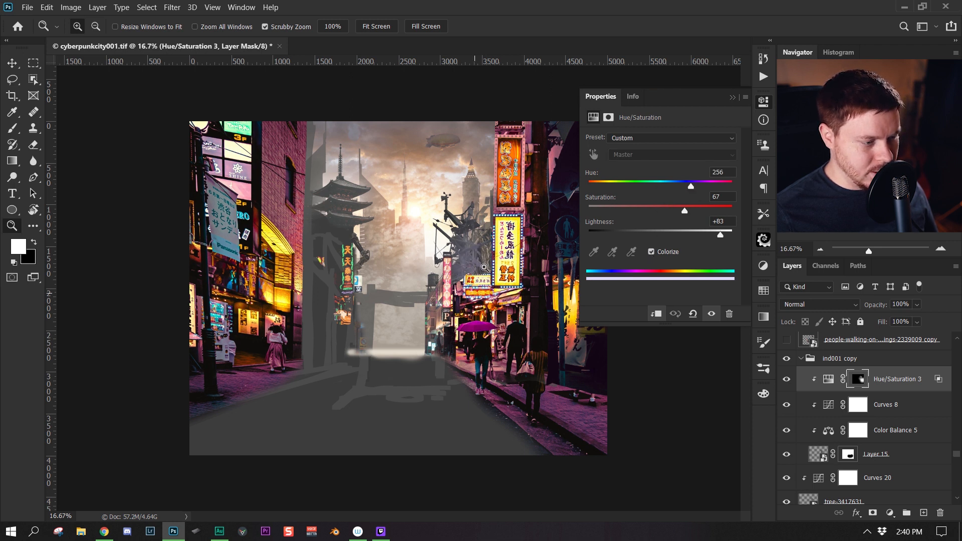
Step: Show the people-walking-on-street-near-buildings-2339009 copy layer as the distant street in the middle of the scene
{"action": "scroll", "coordinate": [865, 449], "scroll_direction": "up", "scroll_amount": 1}
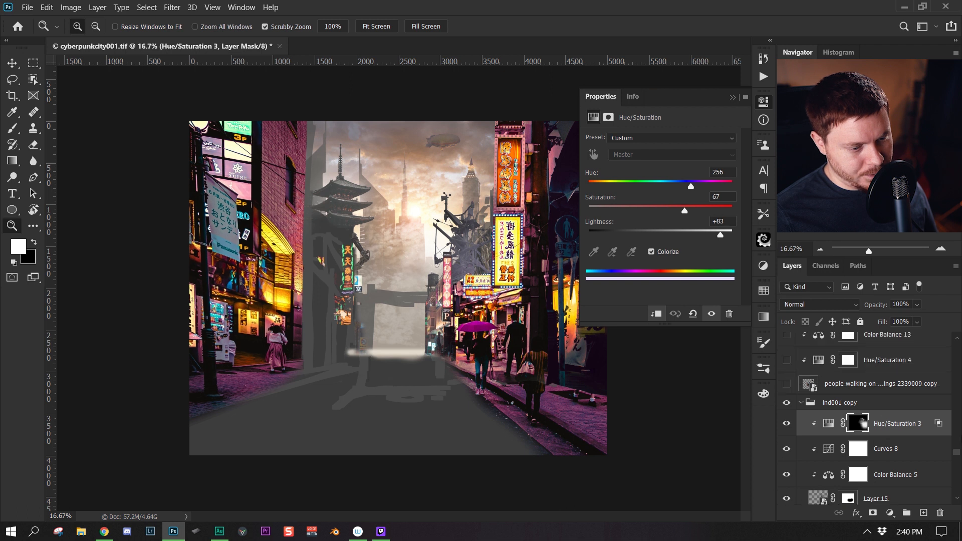
{"action": "left_click", "coordinate": [846, 385]}
{"action": "left_click", "coordinate": [786, 385]}
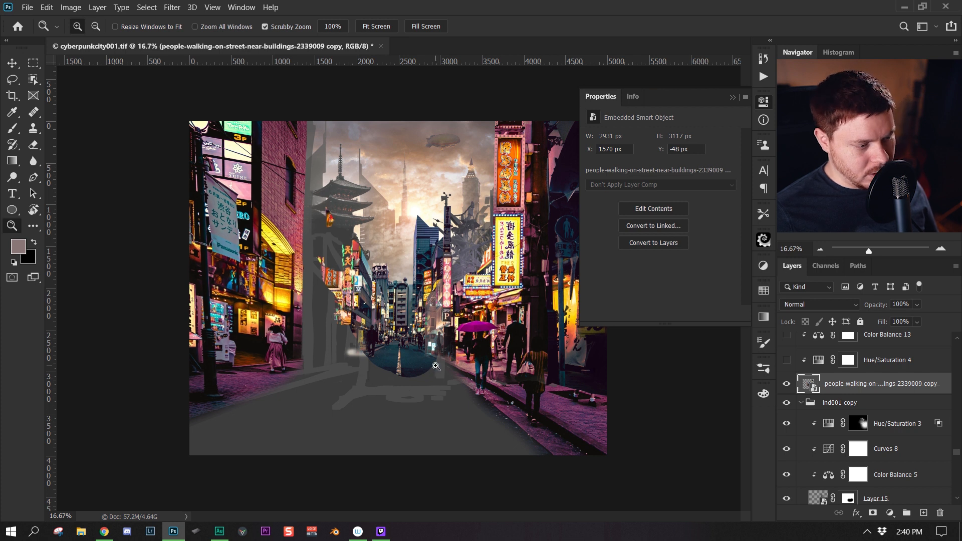
Step: Examine up close how the 2339009 copy street photo blends with the surrounding buildings, signs and road
{"action": "left_click", "coordinate": [397, 326]}
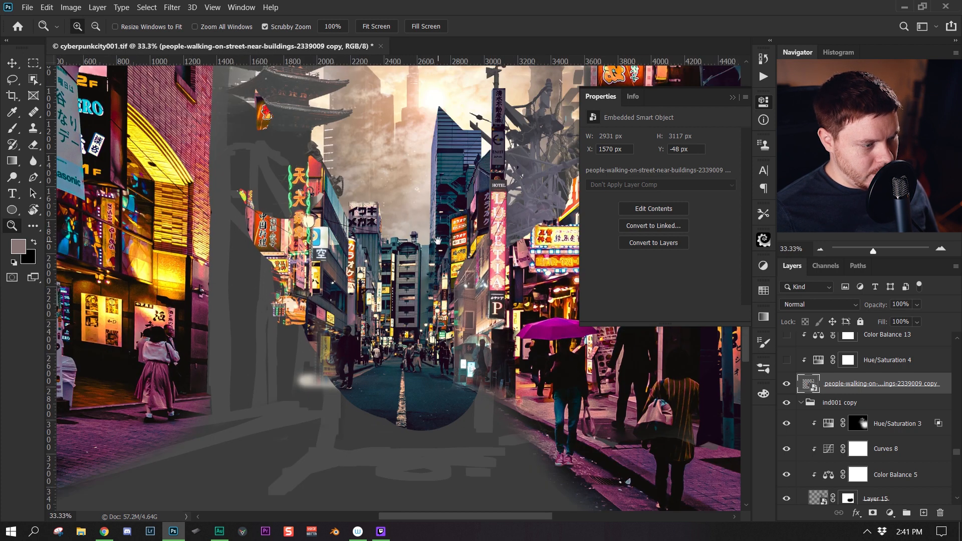
{"action": "left_click_drag", "start_coordinate": [438, 241], "coordinate": [401, 281]}
{"action": "left_click_drag", "start_coordinate": [385, 405], "coordinate": [366, 445]}
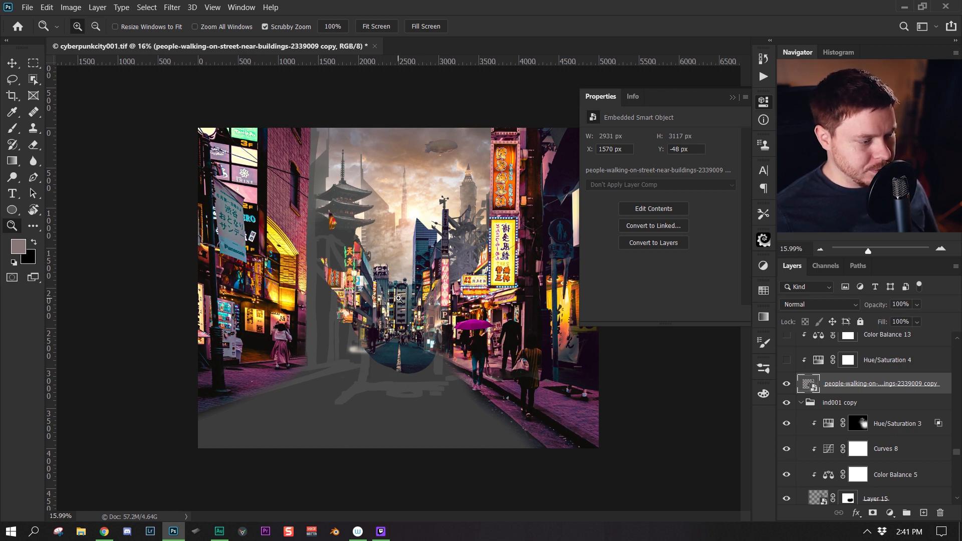
{"action": "left_click", "coordinate": [423, 292]}
{"action": "left_click", "coordinate": [451, 284]}
{"action": "left_click", "coordinate": [453, 283]}
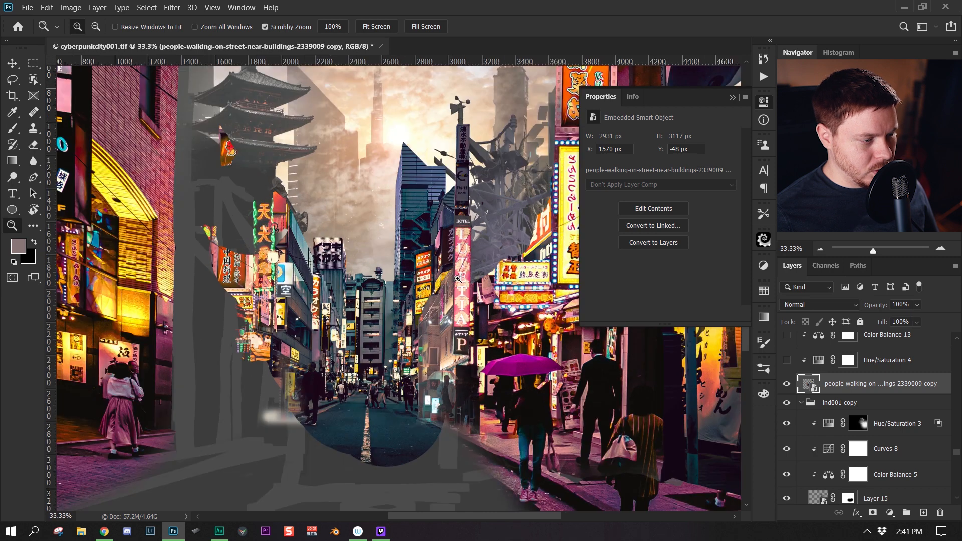
{"action": "left_click", "coordinate": [466, 229], "text": "alt"}
{"action": "left_click", "coordinate": [432, 278]}
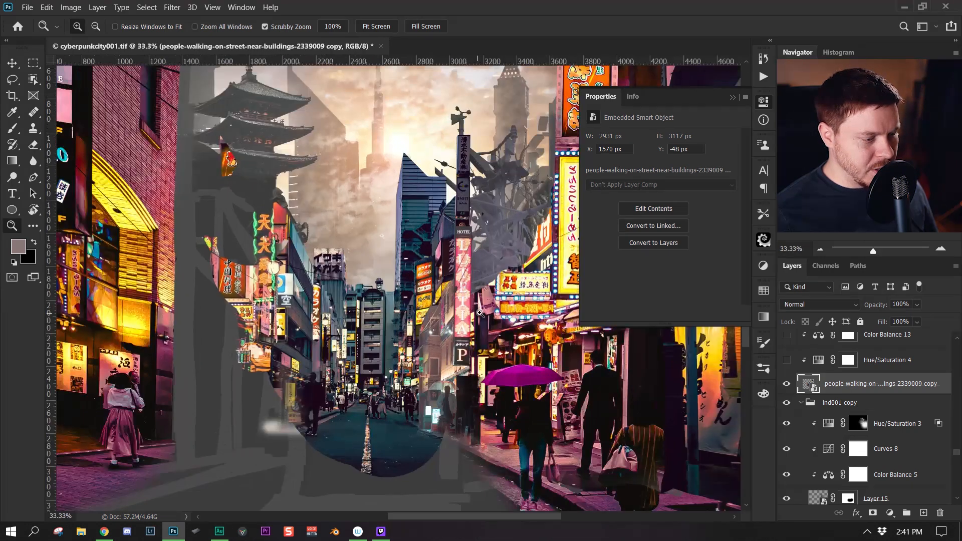
Step: Inspect the central tower, hotel sign and industrial structure beside the distant street up close, and compare them with the whole composition
{"action": "left_click", "coordinate": [437, 278]}
{"action": "left_click", "coordinate": [444, 278]}
{"action": "left_click_drag", "start_coordinate": [444, 278], "coordinate": [413, 313]}
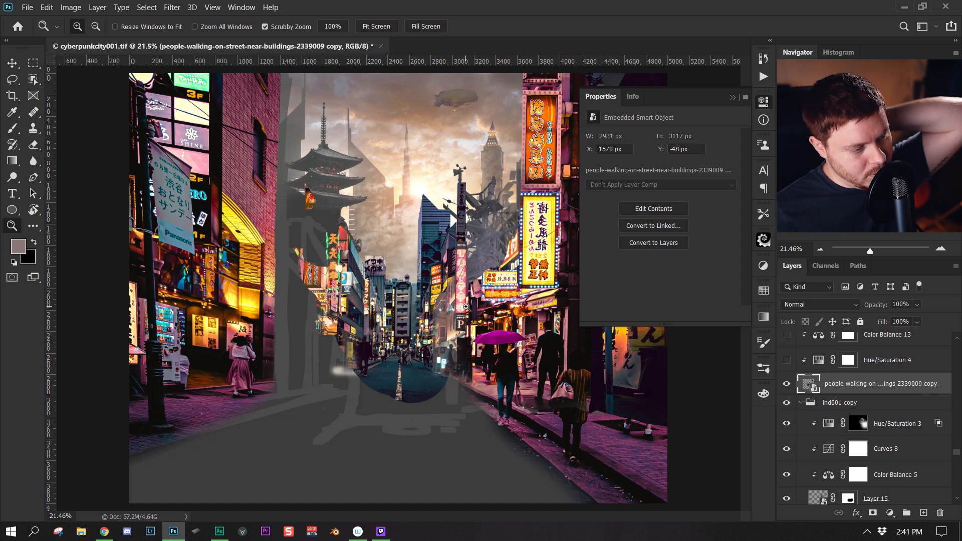
{"action": "left_click", "coordinate": [465, 232]}
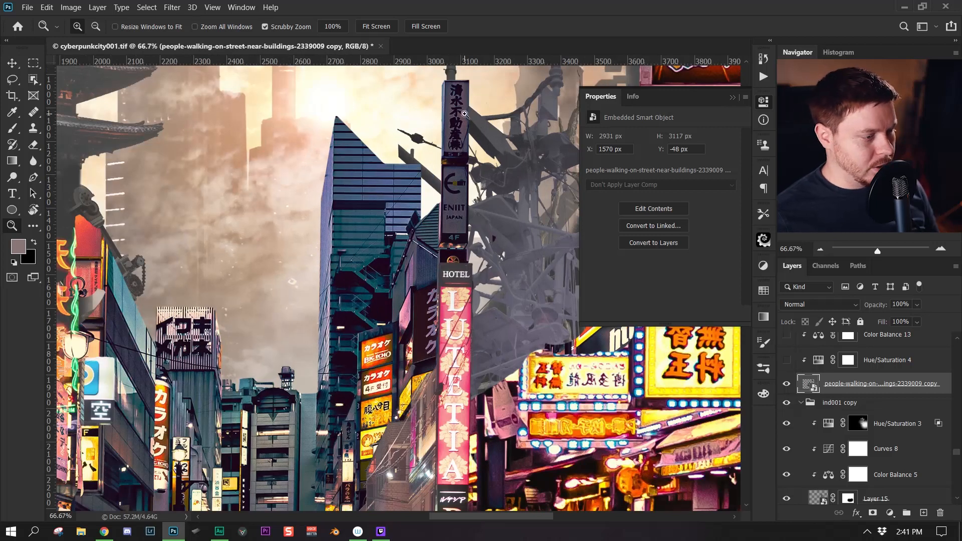
{"action": "left_click", "coordinate": [465, 232]}
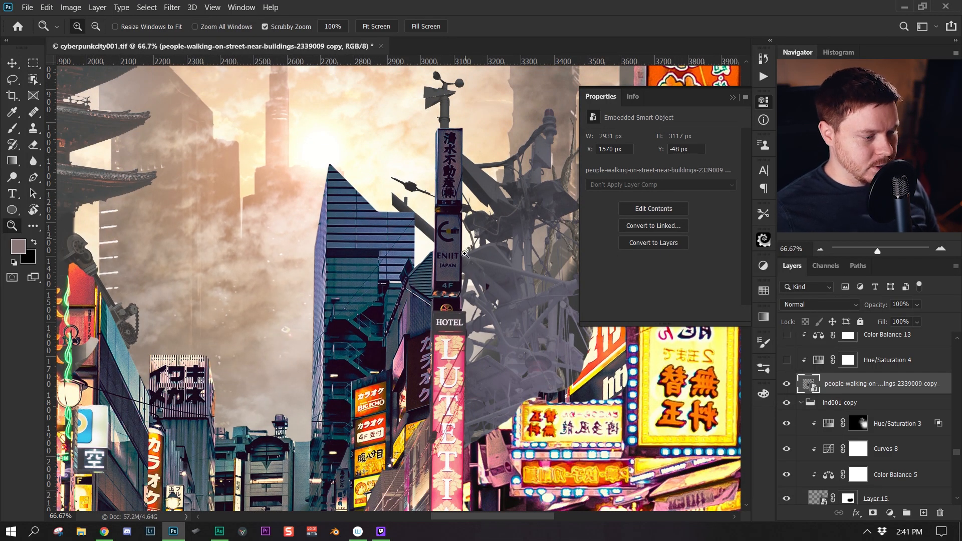
{"action": "left_click_drag", "start_coordinate": [472, 317], "coordinate": [451, 280]}
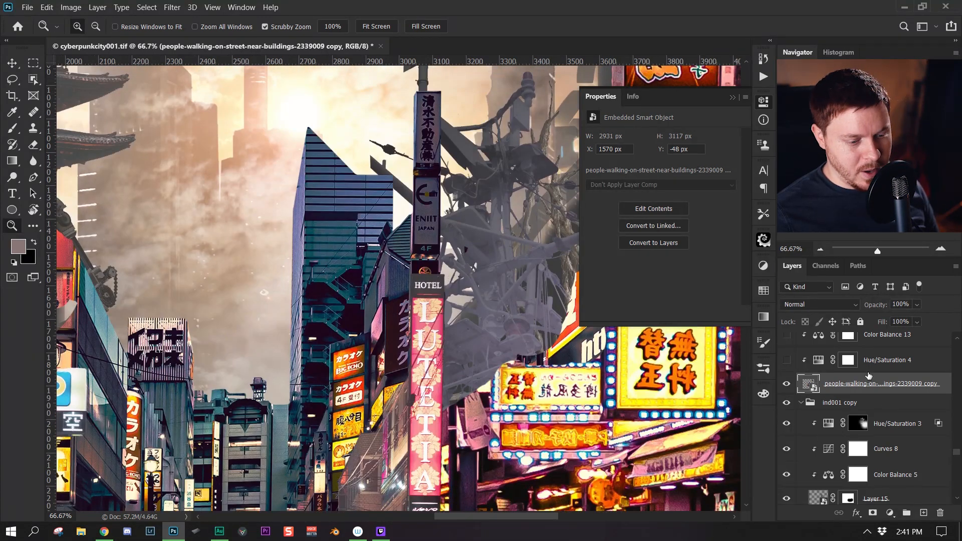
{"action": "scroll", "coordinate": [863, 411], "scroll_direction": "up", "scroll_amount": 1}
{"action": "key", "text": "ctrl+minus"}
{"action": "key", "text": "ctrl+minus"}
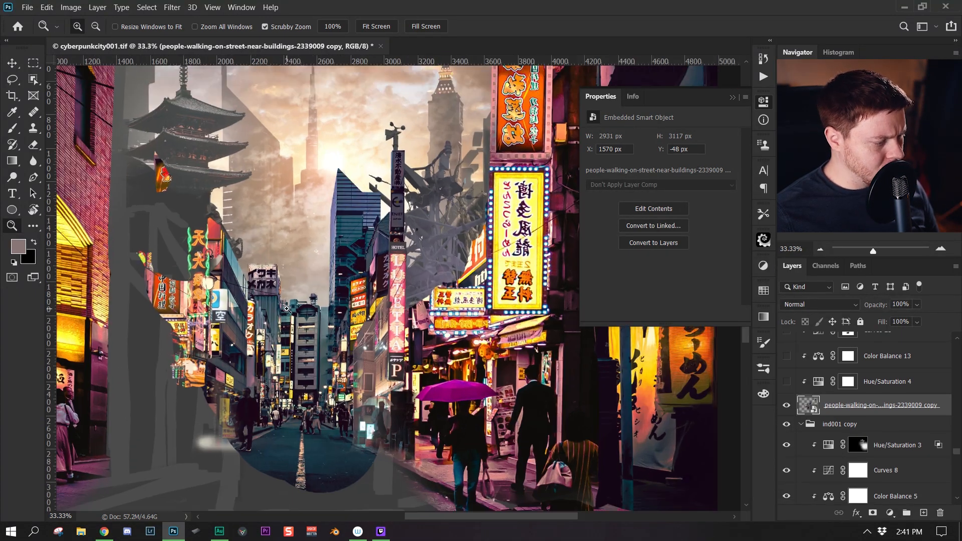
{"action": "left_click_drag", "start_coordinate": [232, 296], "coordinate": [376, 323]}
{"action": "key", "text": "ctrl+minus"}
{"action": "key", "text": "ctrl+minus"}
{"action": "left_click", "coordinate": [453, 293]}
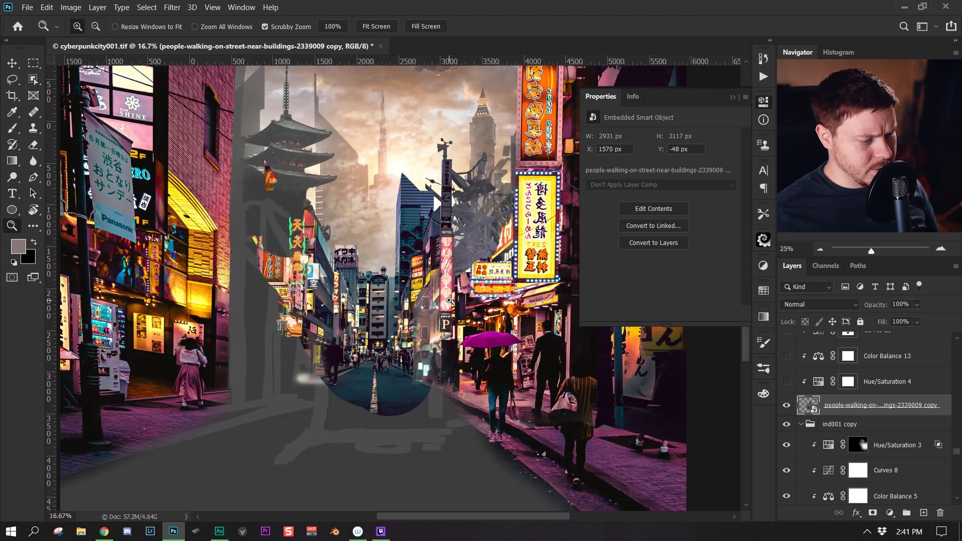
{"action": "left_click_drag", "start_coordinate": [466, 274], "coordinate": [449, 352]}
{"action": "left_click", "coordinate": [447, 347]}
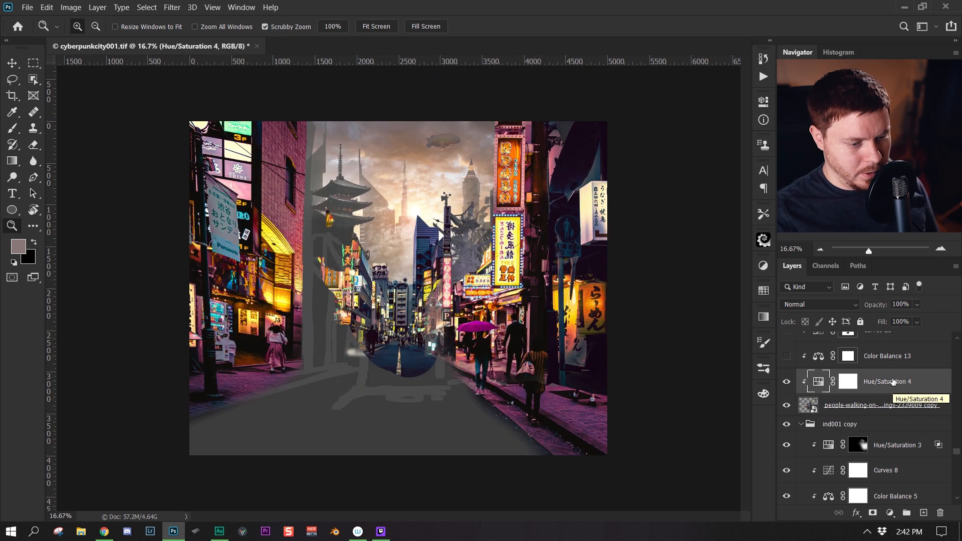
Step: Open the settings of the Hue/Saturation 4 adjustment on the distant street and browse the available adjustment layer types
{"action": "left_click", "coordinate": [815, 408]}
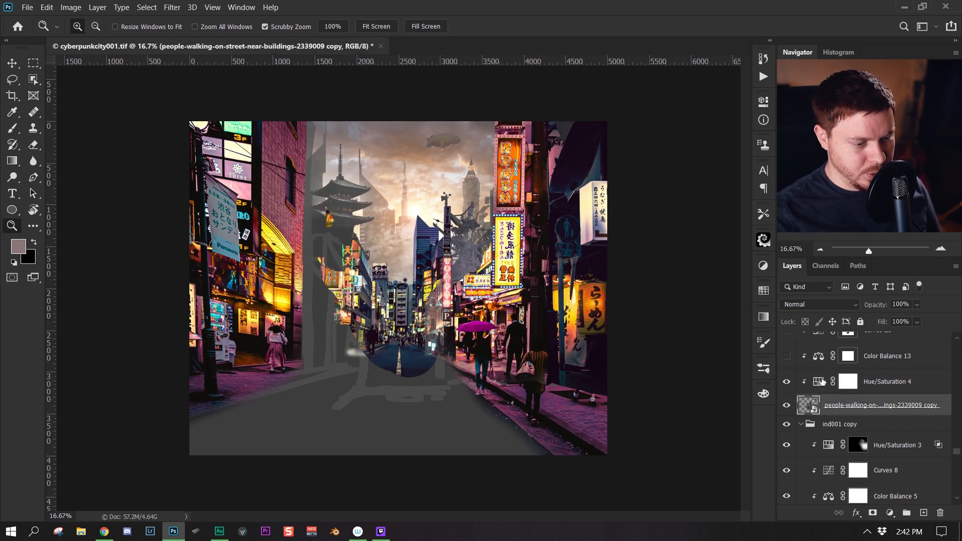
{"action": "double_click", "coordinate": [818, 382]}
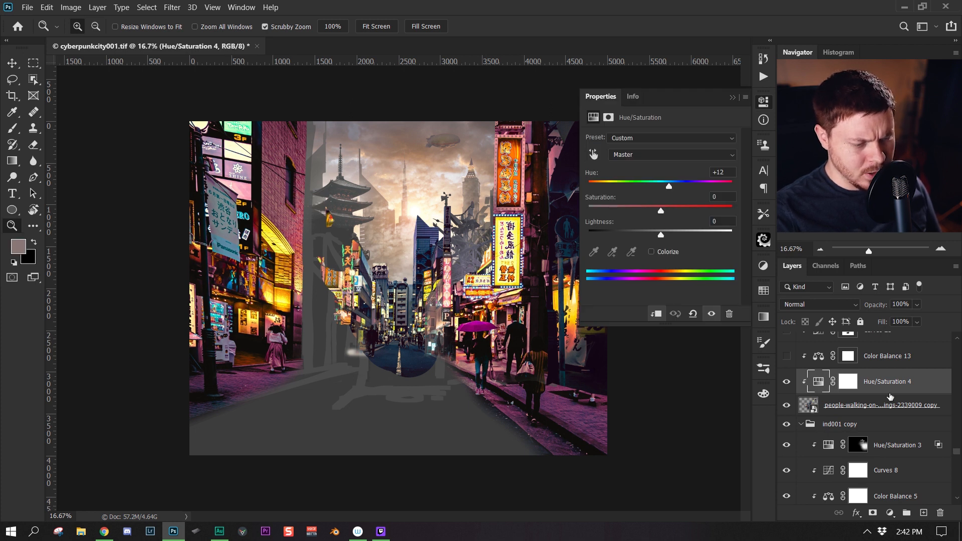
{"action": "left_click", "coordinate": [890, 513]}
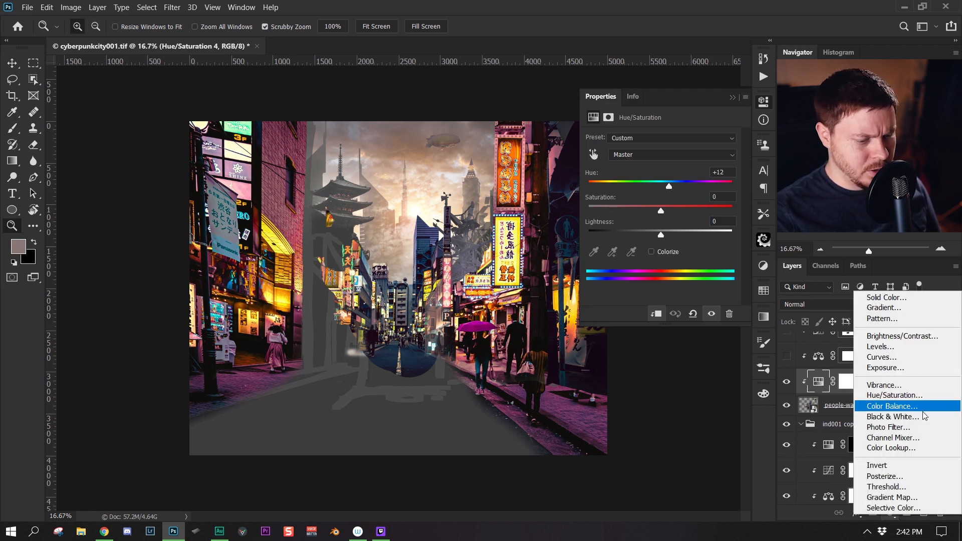
{"action": "left_click", "coordinate": [772, 446]}
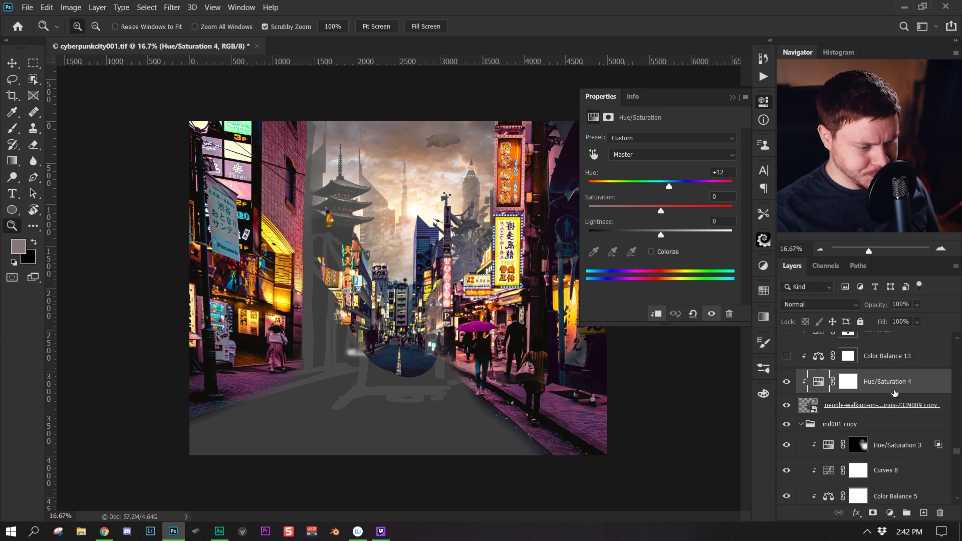
Step: Compare the distant street photo with its clipped Hue/Saturation 4 adjustment off and on
{"action": "left_click", "coordinate": [848, 414]}
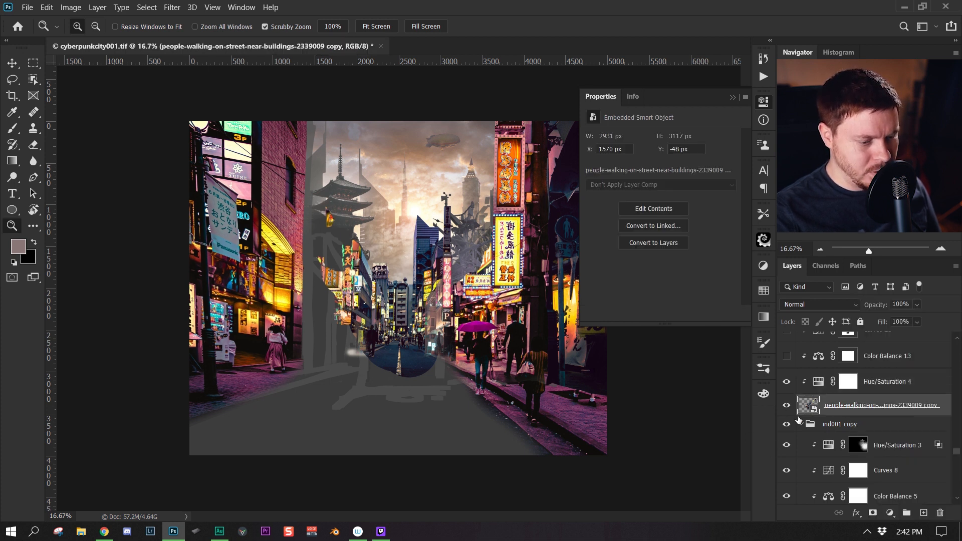
{"action": "left_click", "coordinate": [785, 406]}
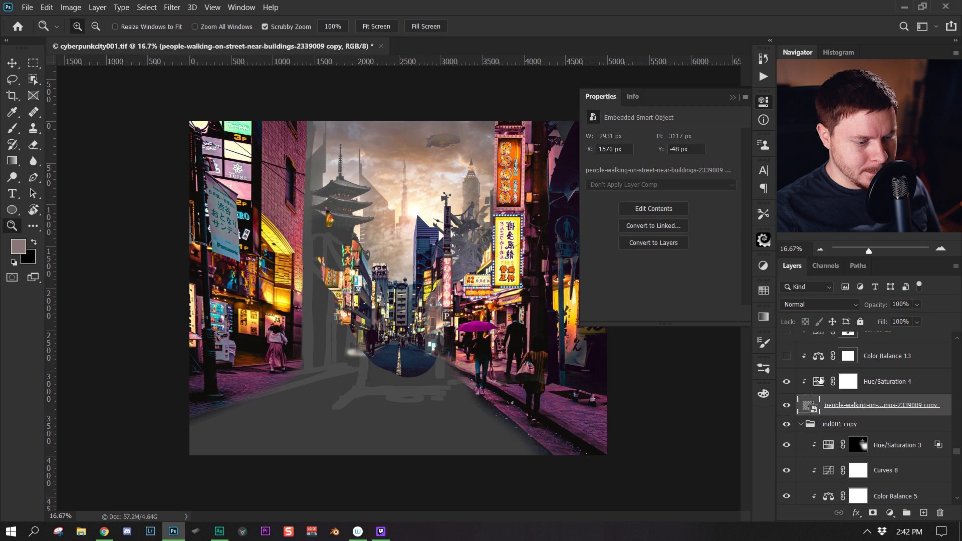
{"action": "left_click", "coordinate": [820, 381]}
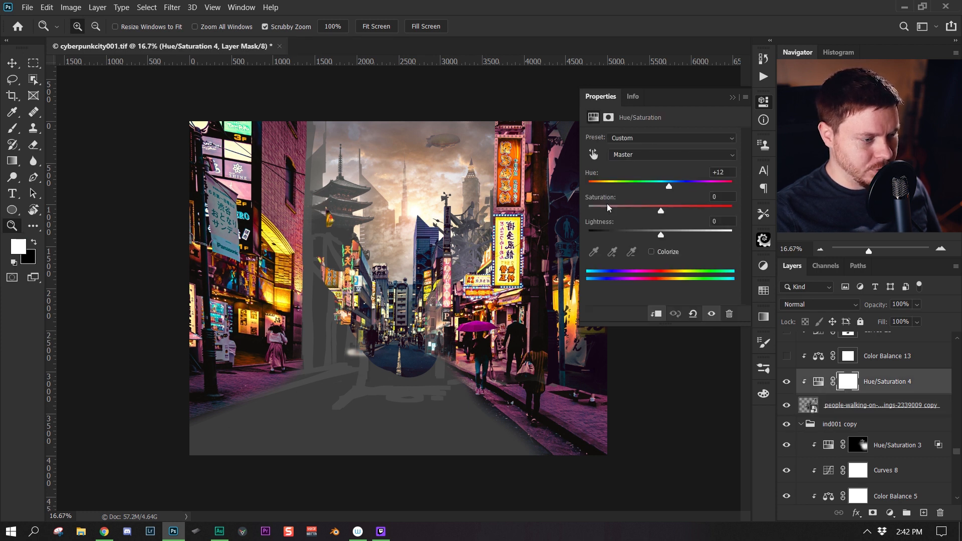
{"action": "left_click", "coordinate": [787, 382]}
{"action": "left_click", "coordinate": [788, 382]}
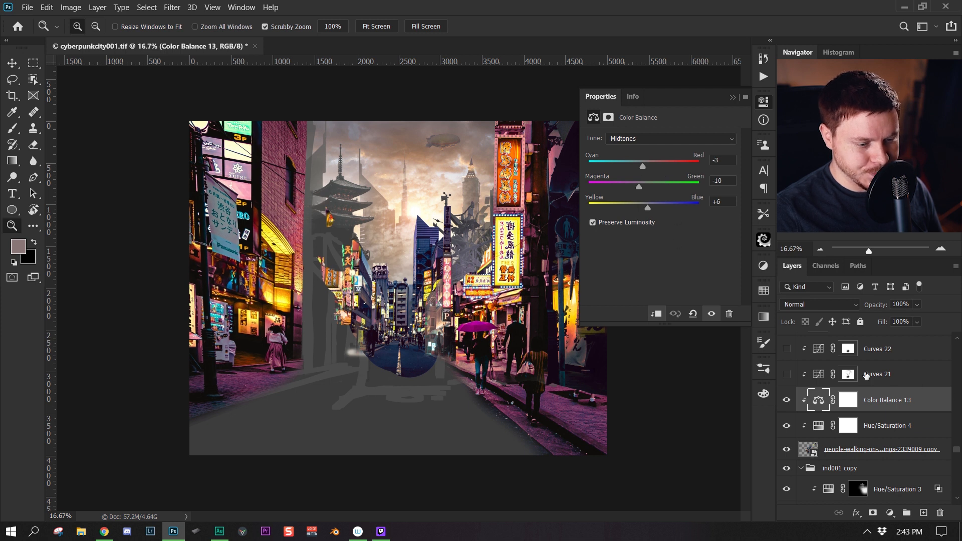
Step: Turn on the masked Curves 21 and Curves 22 adjustments to darken parts of the distant street
{"action": "left_click", "coordinate": [895, 375]}
{"action": "left_click", "coordinate": [787, 373]}
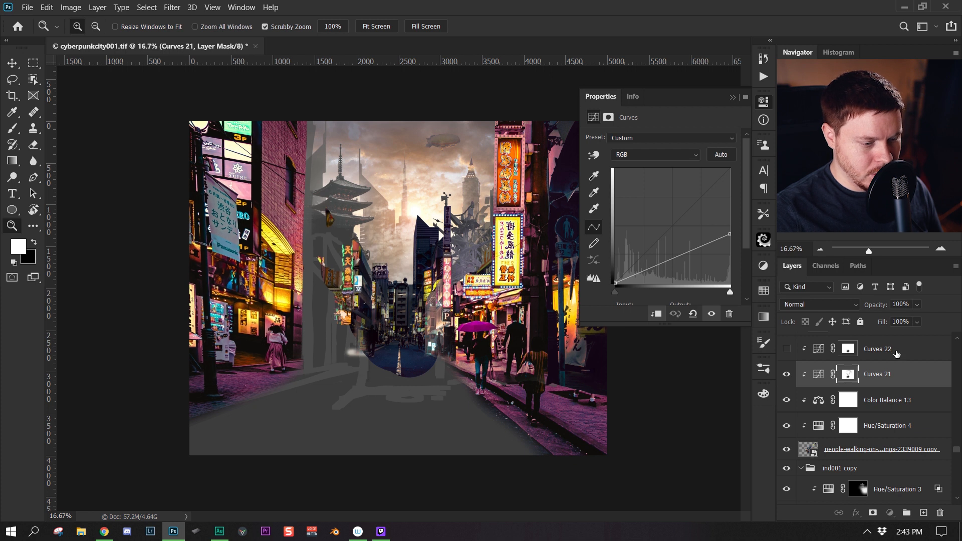
{"action": "left_click", "coordinate": [793, 351]}
{"action": "left_click", "coordinate": [788, 349]}
{"action": "mouse_move", "coordinate": [439, 287]}
{"action": "left_mouse_down"}
{"action": "mouse_move", "coordinate": [421, 288]}
{"action": "mouse_move", "coordinate": [439, 288]}
{"action": "left_mouse_up"}
{"action": "scroll", "coordinate": [814, 388], "scroll_direction": "up", "scroll_amount": 1}
Step: Show Layer 33 as purple haze over the distant street, and show the ground layer as the foreground road
{"action": "left_click", "coordinate": [813, 390]}
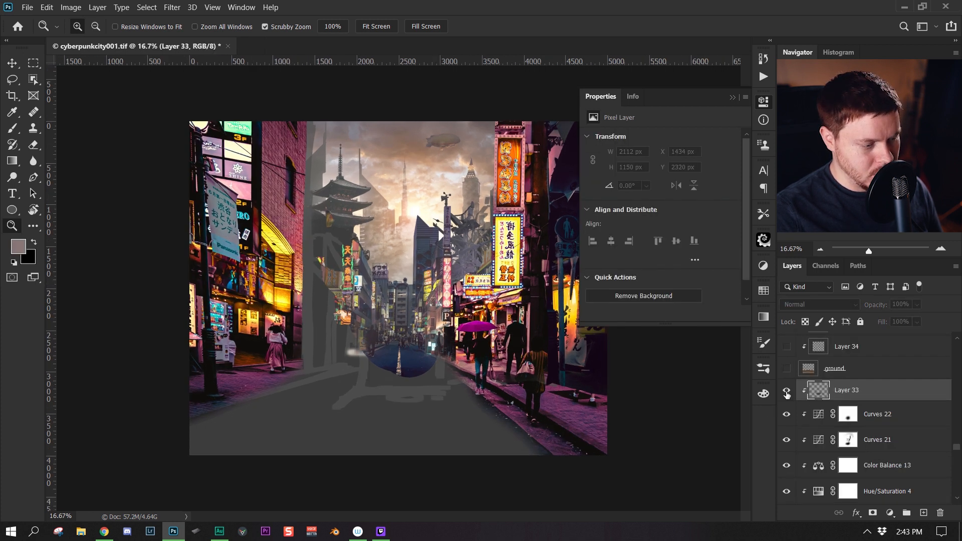
{"action": "left_click", "coordinate": [786, 391]}
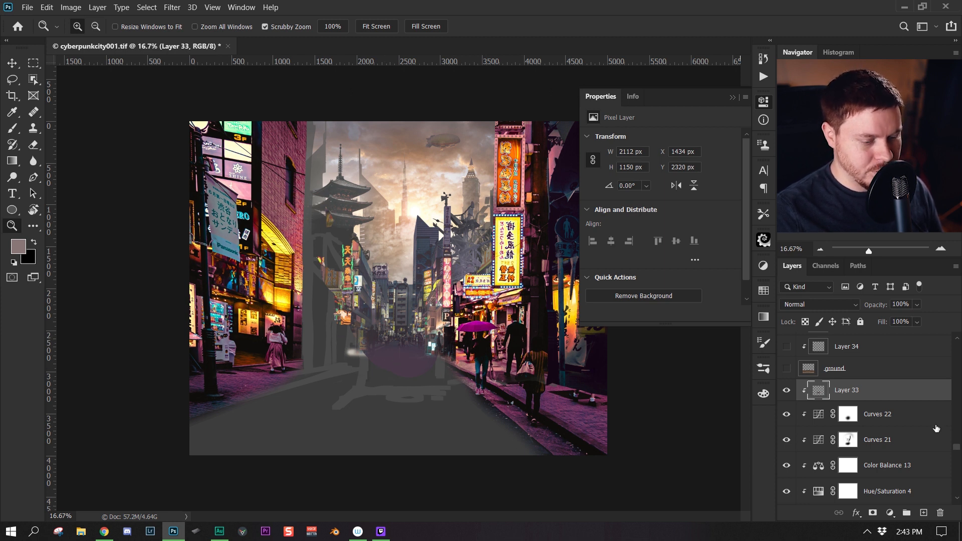
{"action": "left_click", "coordinate": [858, 376]}
{"action": "scroll", "coordinate": [860, 382], "scroll_direction": "up", "scroll_amount": 1}
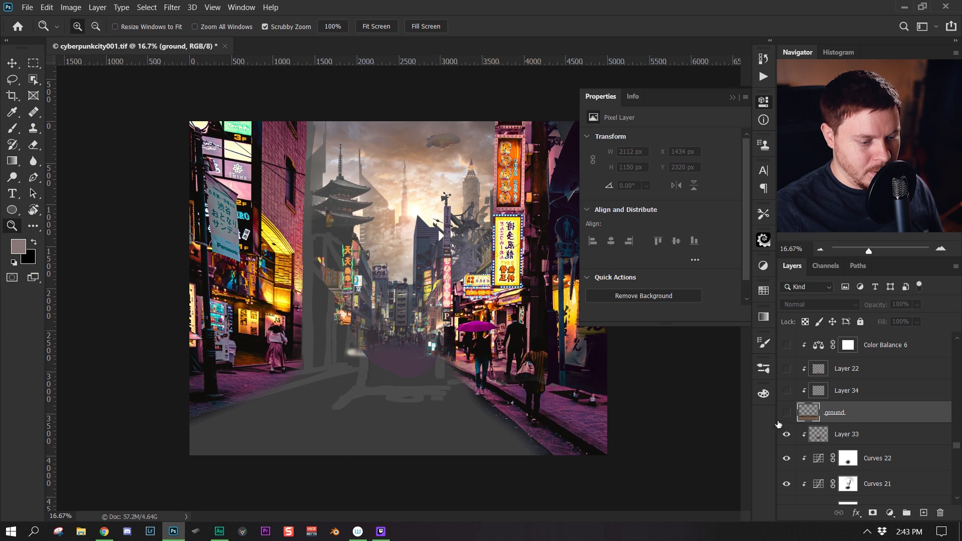
{"action": "left_click", "coordinate": [791, 412]}
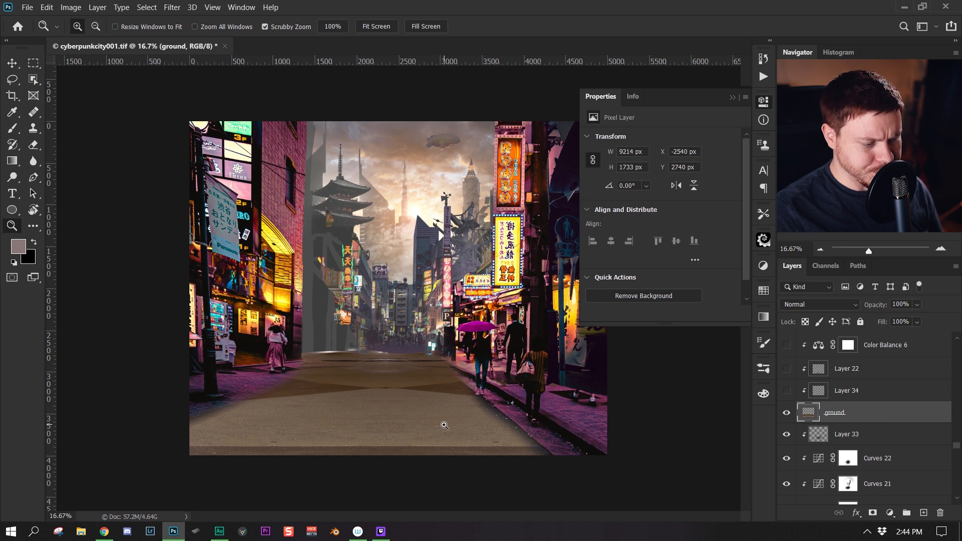
Step: Sample the road surface with the Healing Brush, enlarge the brush to 150, and show the clipped Layer 22 retouching on the ground
{"action": "key", "text": "j"}
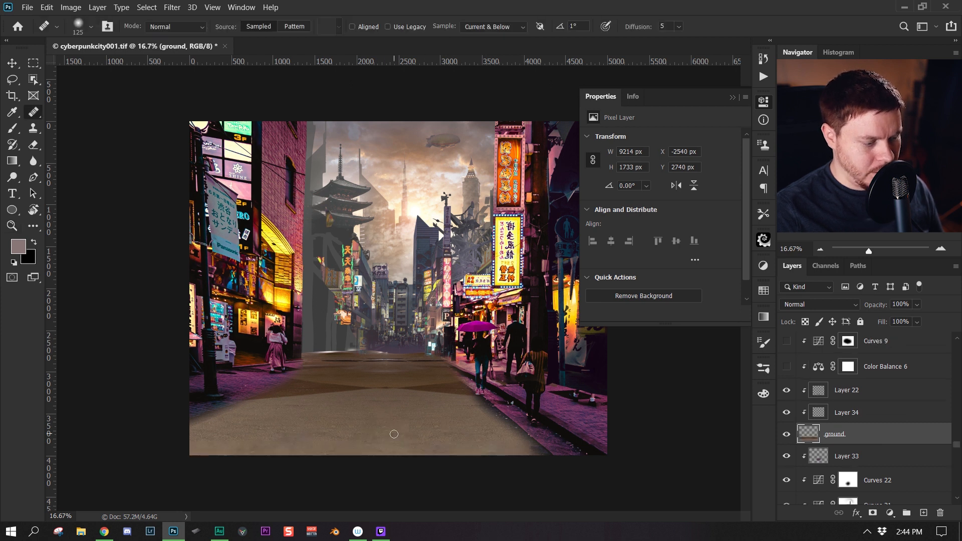
{"action": "right_click", "coordinate": [39, 109]}
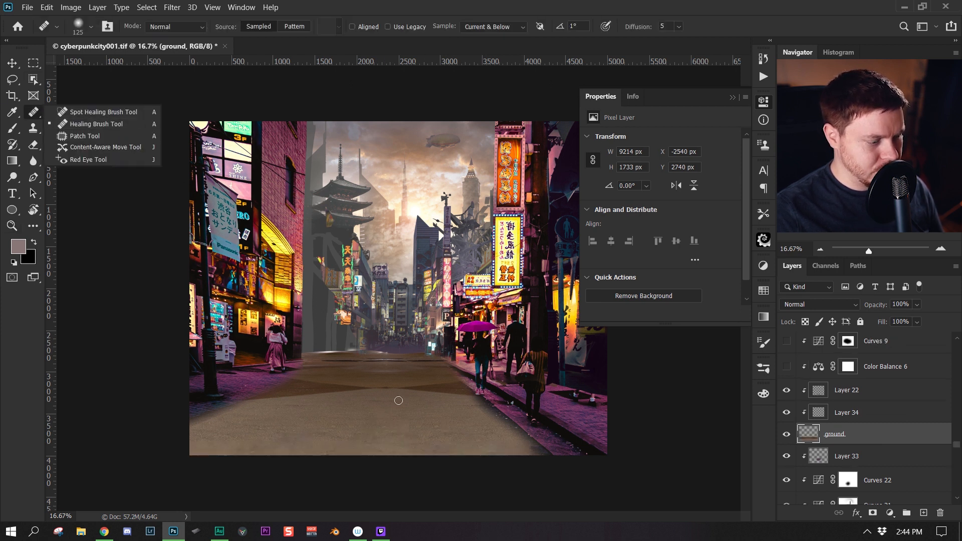
{"action": "left_click", "coordinate": [390, 427], "text": "alt"}
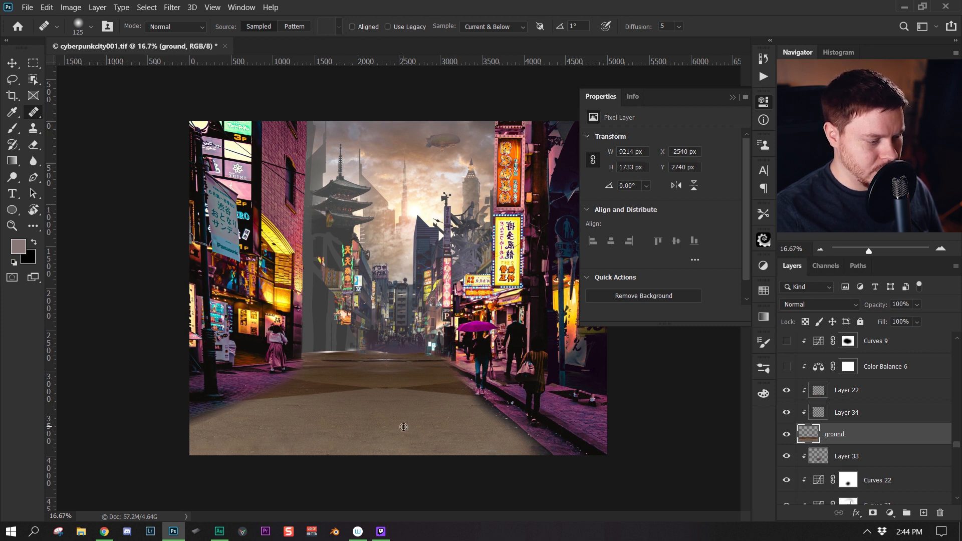
{"action": "key", "text": "bracketright"}
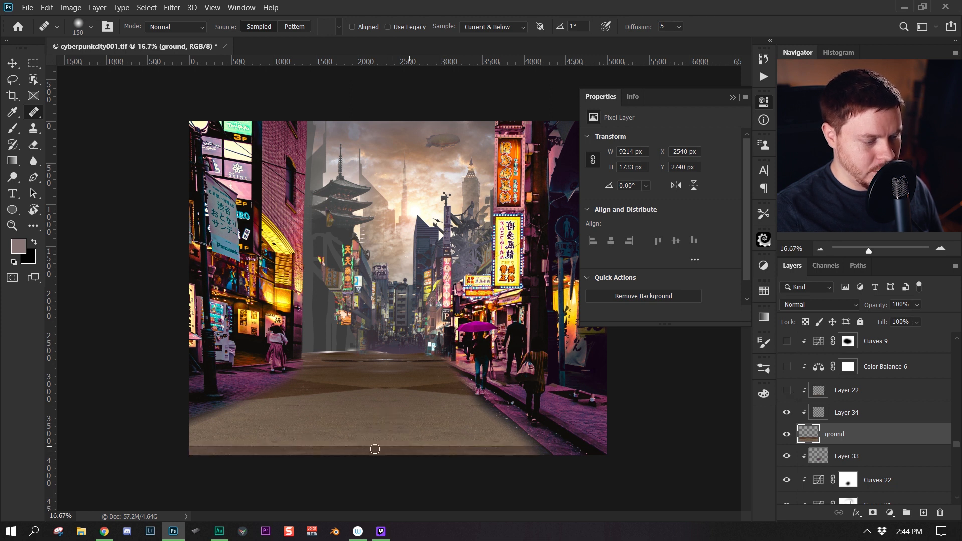
{"action": "left_click", "coordinate": [786, 391]}
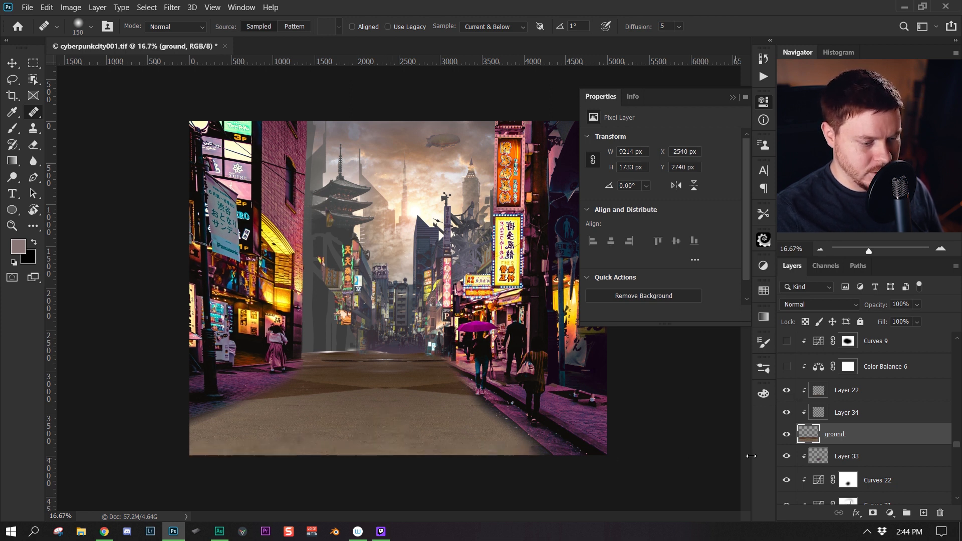
Step: Turn on the Color Balance 6 adjustment to shift the ground toward purple-blue, and open its midtone settings
{"action": "left_click", "coordinate": [890, 367]}
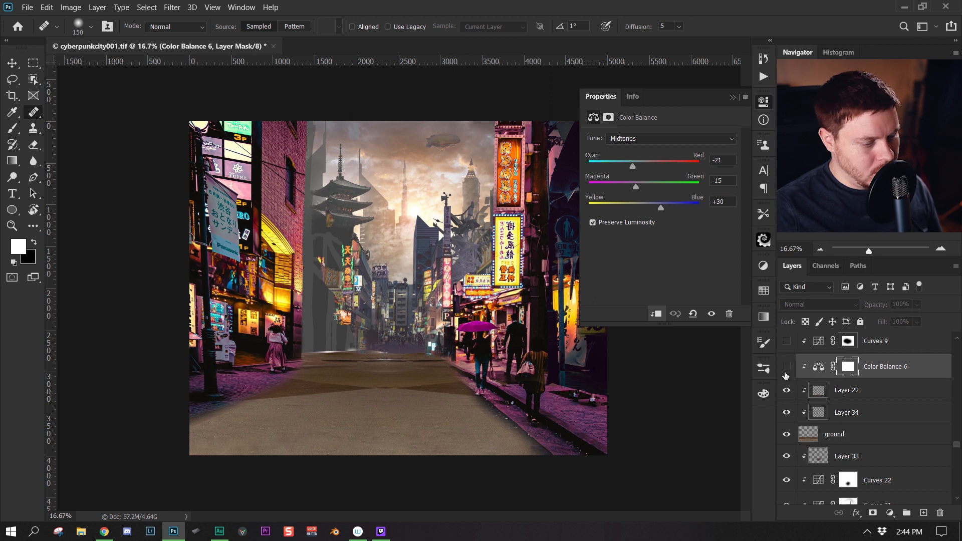
{"action": "left_click", "coordinate": [786, 367]}
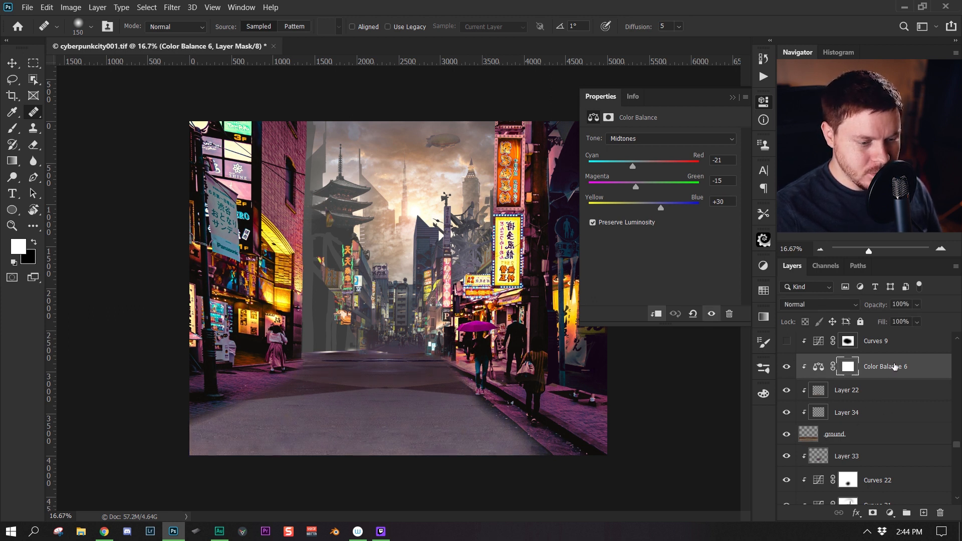
{"action": "left_click", "coordinate": [821, 369]}
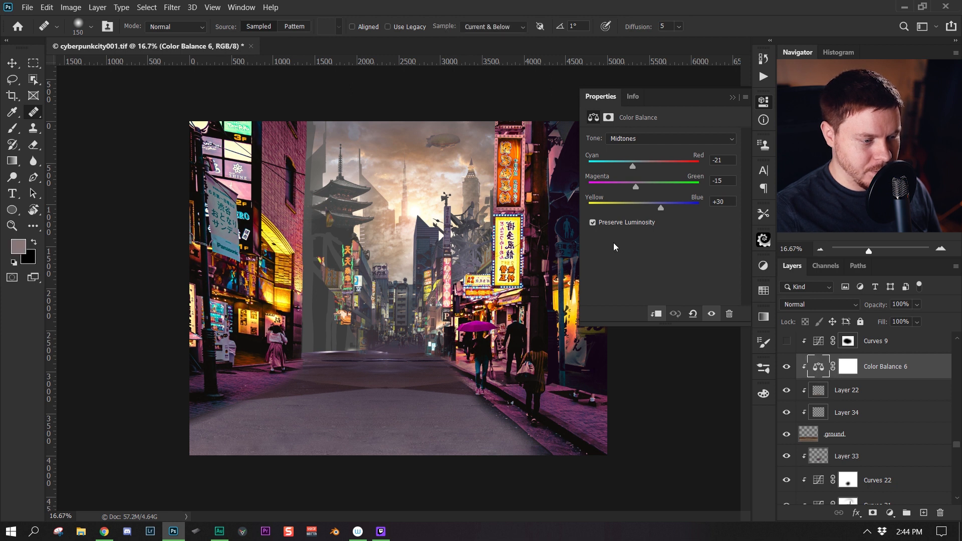
Step: Turn on the masked Curves 9 adjustment to darken the ground, comparing the road with it off and on
{"action": "scroll", "coordinate": [886, 386], "scroll_direction": "up", "scroll_amount": 2}
{"action": "left_click", "coordinate": [886, 386]}
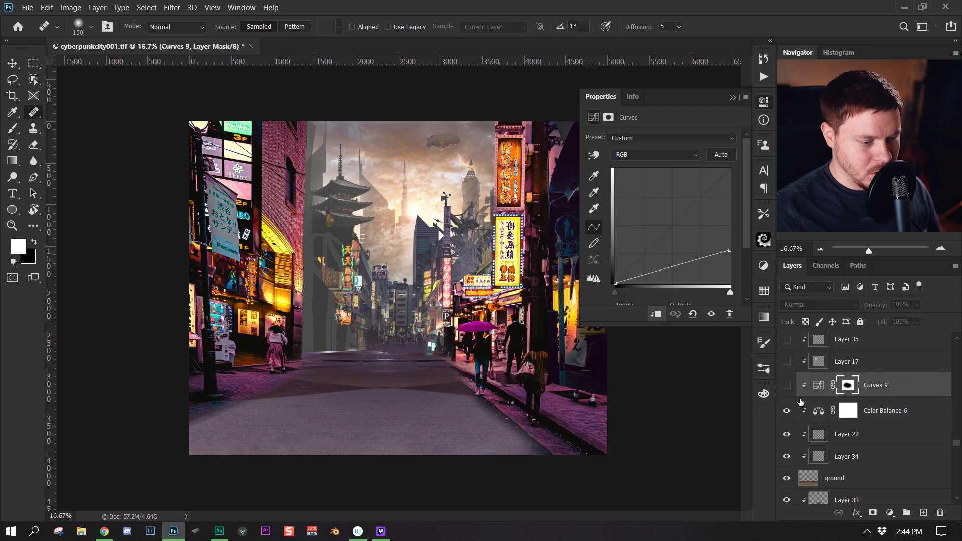
{"action": "left_click", "coordinate": [787, 386]}
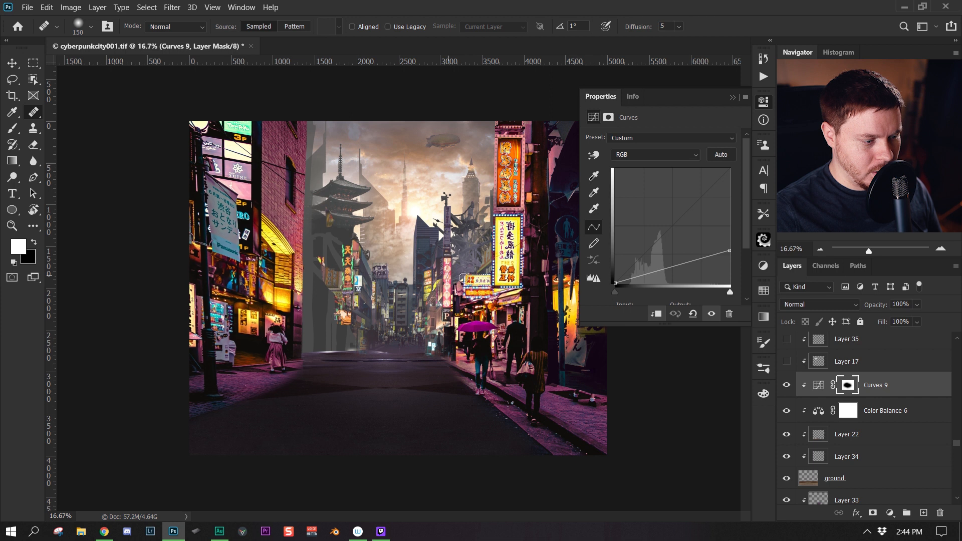
{"action": "left_click", "coordinate": [787, 385]}
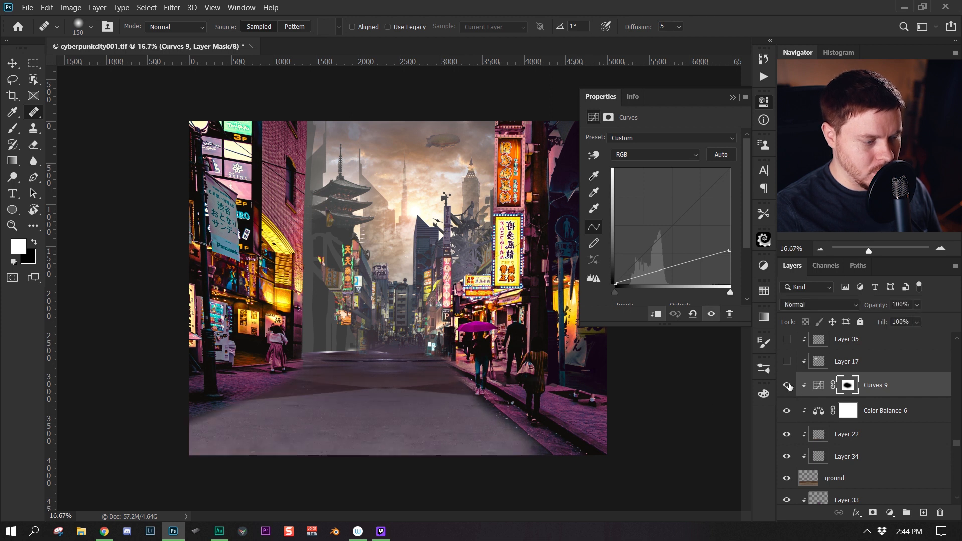
{"action": "left_click", "coordinate": [787, 385]}
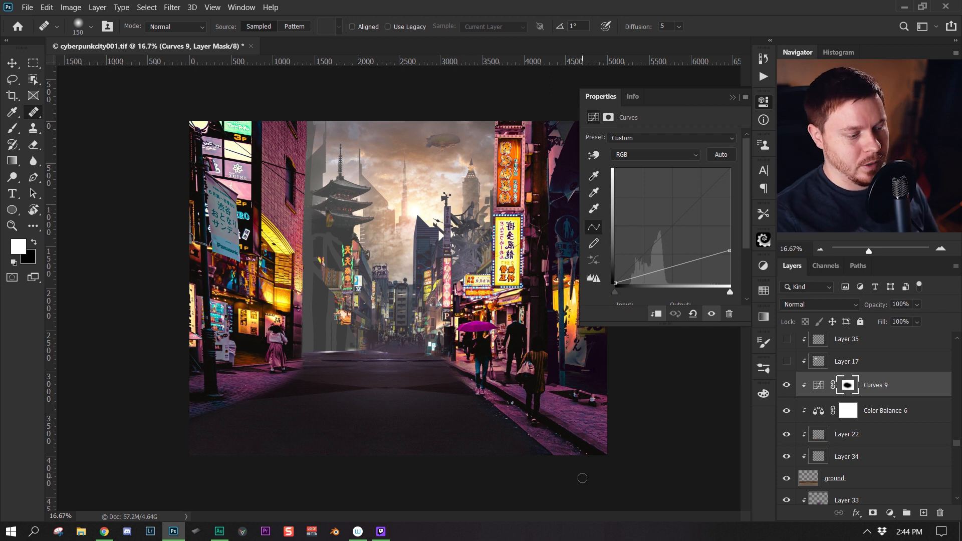
{"action": "left_click", "coordinate": [902, 386]}
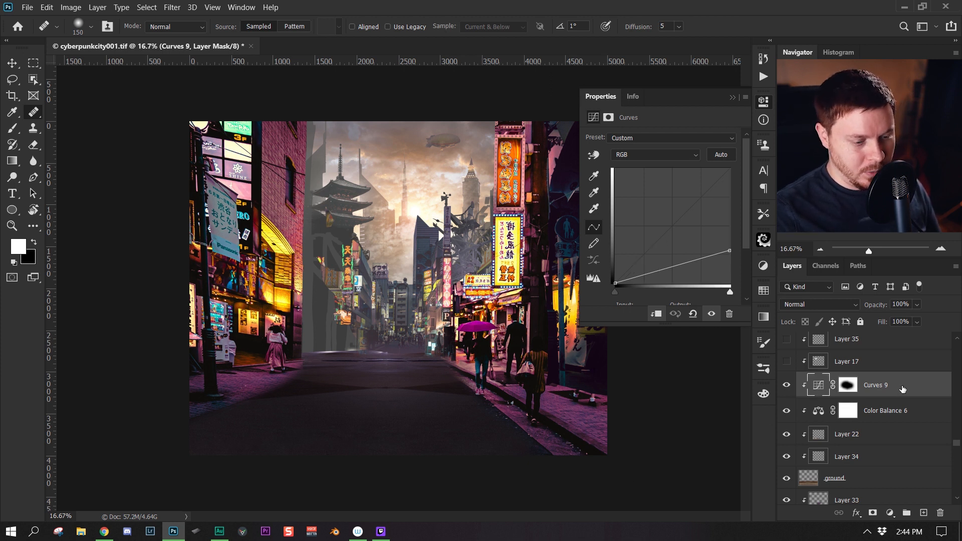
{"action": "double_click", "coordinate": [899, 390]}
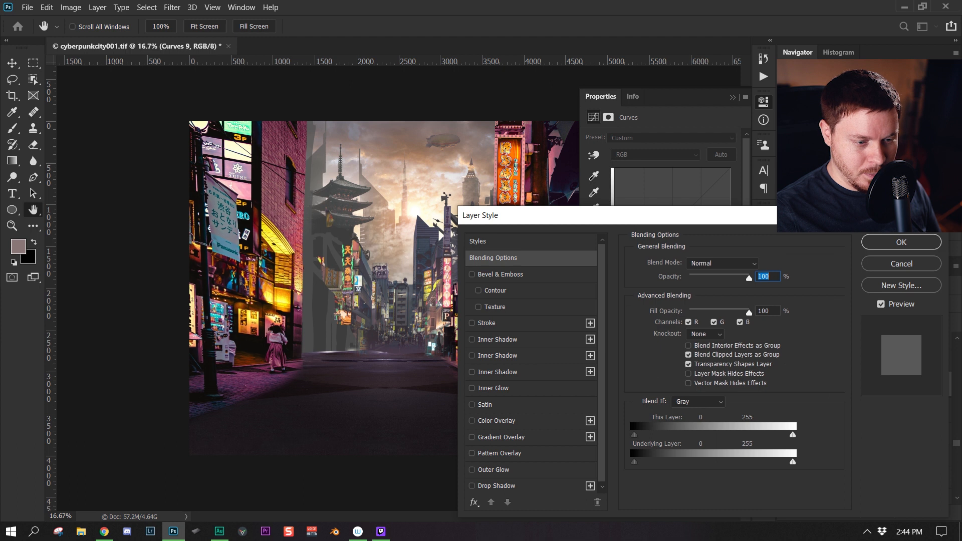
{"action": "key", "text": "Escape"}
Step: Show Layer 17 and Layer 35 on the ground and the smoke back layer at the far end of the road
{"action": "left_click", "coordinate": [887, 366]}
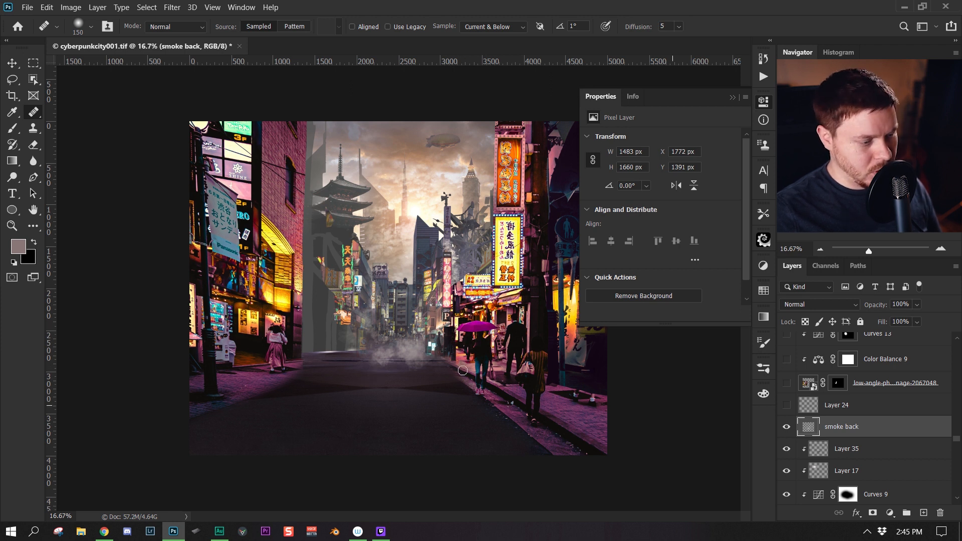
Step: Choose the "smoke from cloud1.tif 1.1" brush preset from the smoke brush group
{"action": "left_click", "coordinate": [442, 381]}
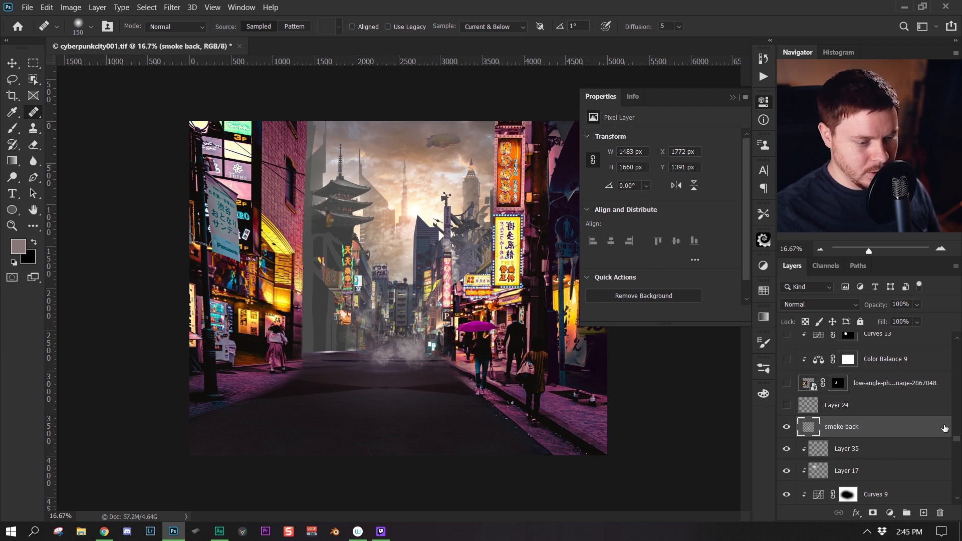
{"action": "left_click", "coordinate": [764, 369]}
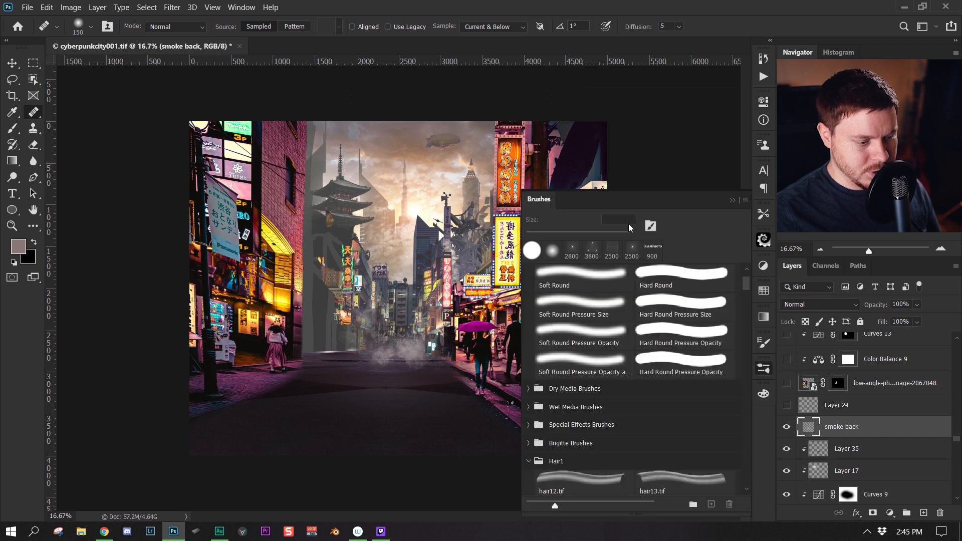
{"action": "scroll", "coordinate": [693, 436], "scroll_direction": "down", "scroll_amount": 10}
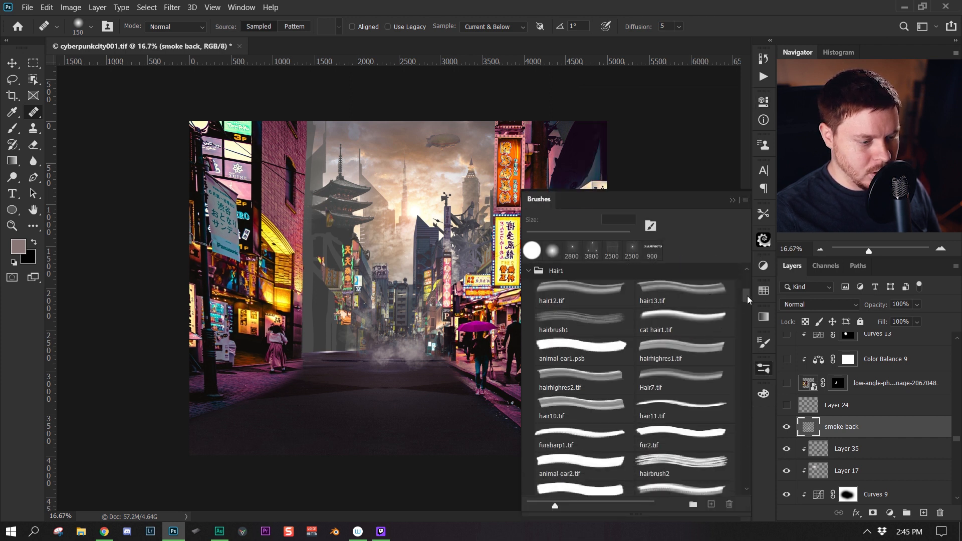
{"action": "scroll", "coordinate": [745, 339], "scroll_direction": "down", "scroll_amount": 10}
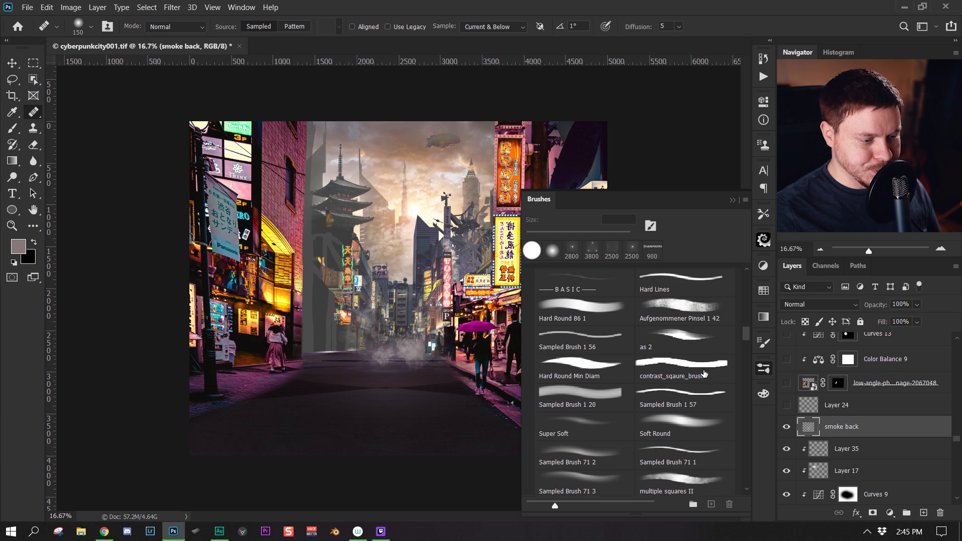
{"action": "scroll", "coordinate": [698, 384], "scroll_direction": "up", "scroll_amount": 5}
{"action": "left_click", "coordinate": [685, 330]}
Step: Try an enlarged smoke brush stroke on the road surface and undo it
{"action": "key", "text": "bracketright"}
{"action": "key", "text": "bracketright"}
{"action": "key", "text": "bracketright"}
{"action": "key", "text": "bracketright"}
{"action": "mouse_move", "coordinate": [340, 431]}
{"action": "left_mouse_down"}
{"action": "mouse_move", "coordinate": [421, 401]}
{"action": "mouse_move", "coordinate": [316, 429]}
{"action": "left_mouse_up"}
{"action": "key", "text": "ctrl+z"}
{"action": "key", "text": "ctrl+z"}
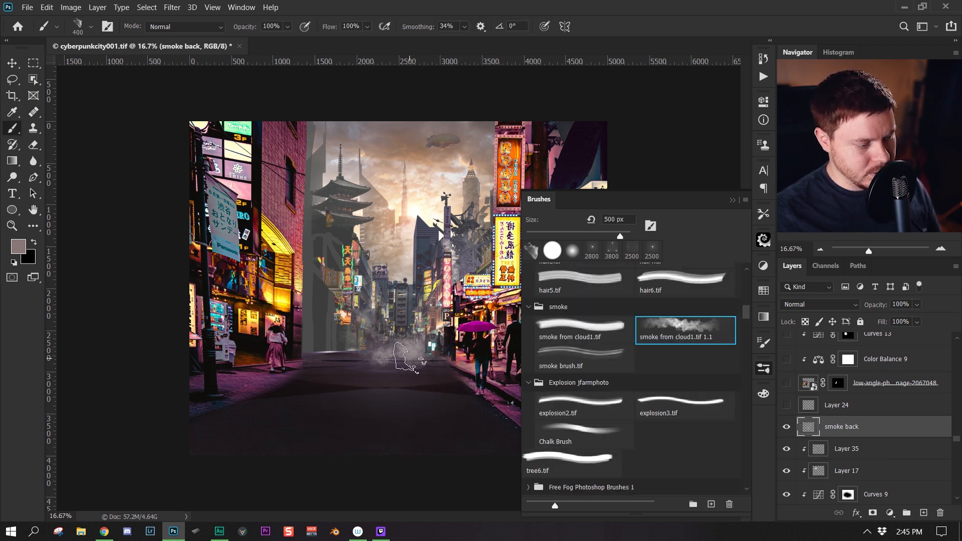
Step: Reduce the smoke brush size to 300 and close the brush presets
{"action": "key", "text": "bracketleft"}
{"action": "key", "text": "bracketleft"}
{"action": "key", "text": "bracketleft"}
{"action": "key", "text": "bracketleft"}
{"action": "key", "text": "bracketleft"}
{"action": "left_click", "coordinate": [733, 201]}
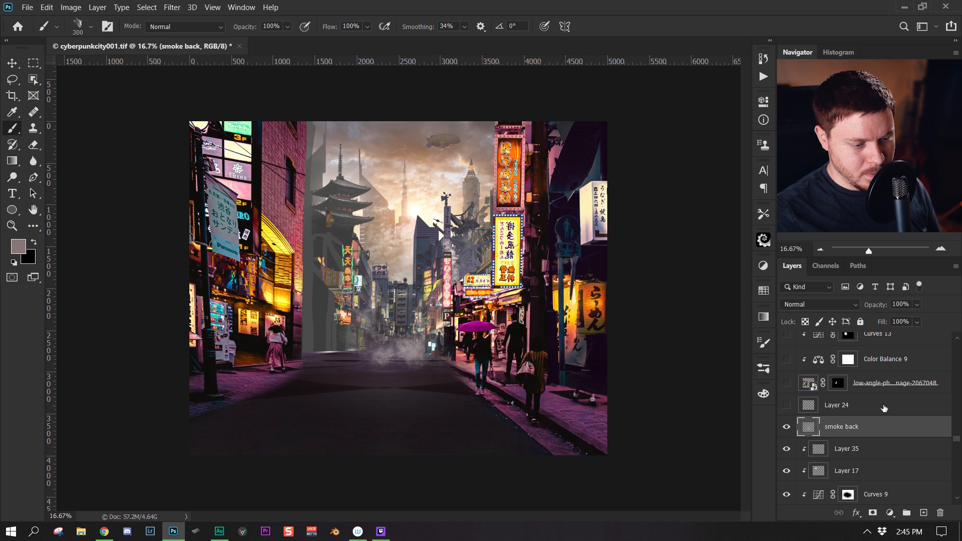
Step: Show the low-angle lighted signage, lower people-walking-2337920 and lights-night neon-3403059 photo layers along the street
{"action": "scroll", "coordinate": [786, 453], "scroll_direction": "down", "scroll_amount": 1}
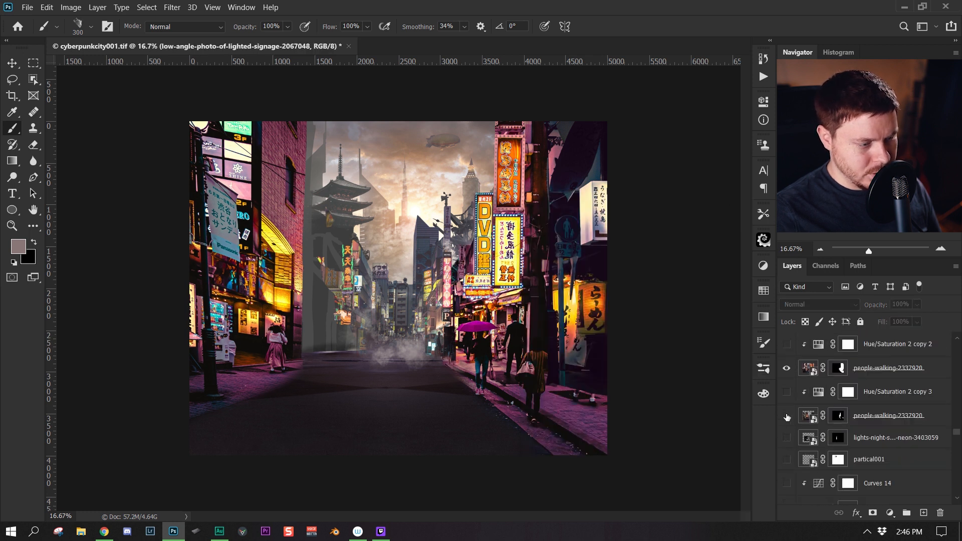
{"action": "left_click", "coordinate": [786, 416]}
{"action": "left_click", "coordinate": [787, 415]}
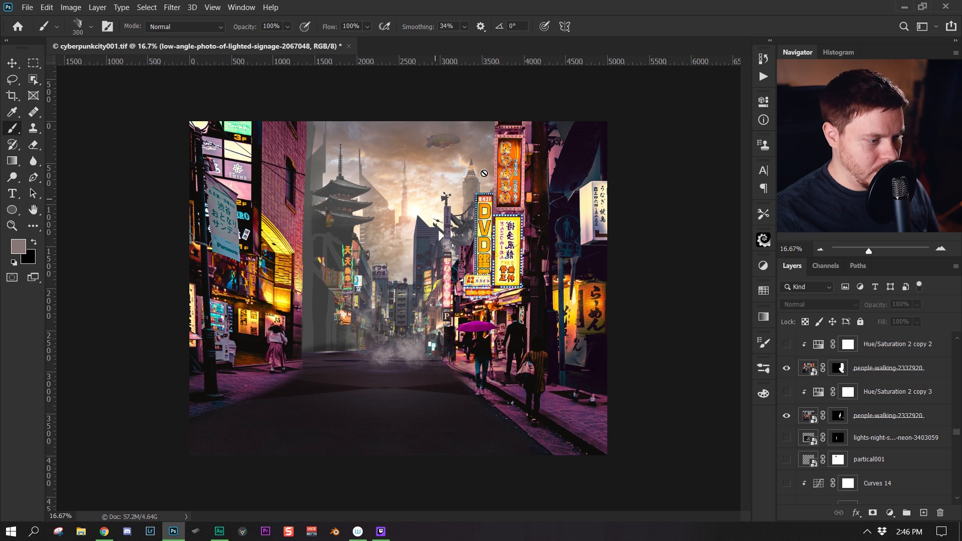
{"action": "scroll", "coordinate": [867, 418], "scroll_direction": "up", "scroll_amount": 1}
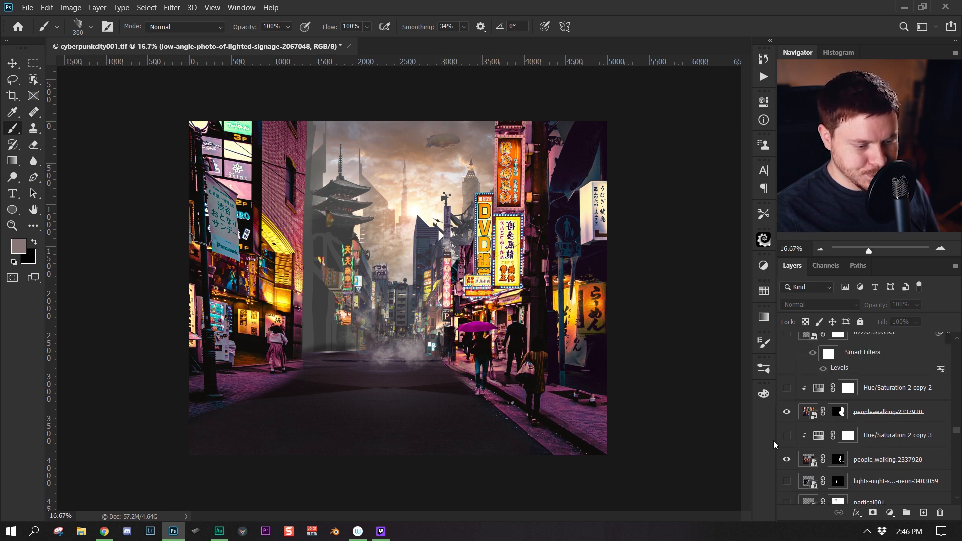
{"action": "scroll", "coordinate": [790, 420], "scroll_direction": "down", "scroll_amount": 1}
{"action": "left_click", "coordinate": [786, 438]}
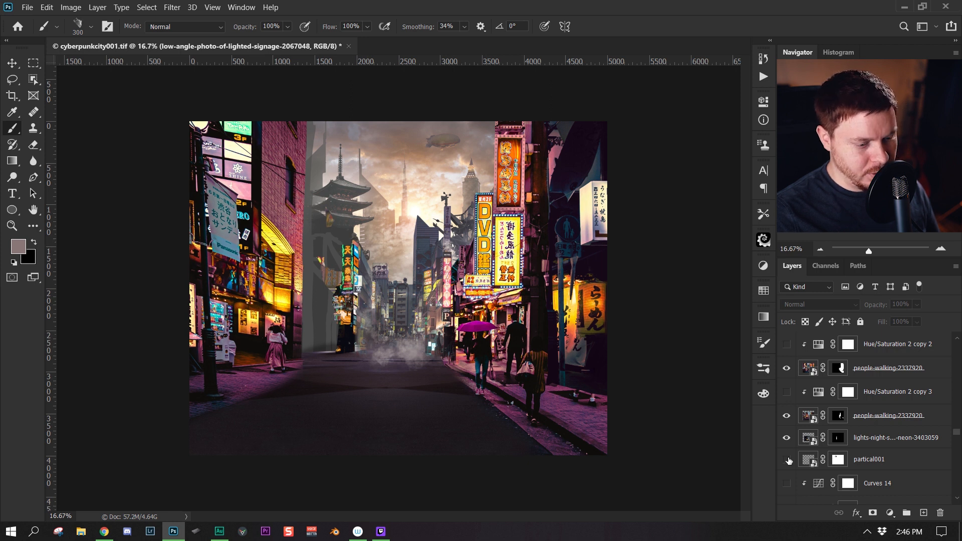
Step: Turn on and select the Hue/Saturation 2 copy 3 adjustment clipped to the lower people-walking-2337920 layer
{"action": "scroll", "coordinate": [789, 460], "scroll_direction": "down", "scroll_amount": 1}
{"action": "left_click", "coordinate": [786, 437]}
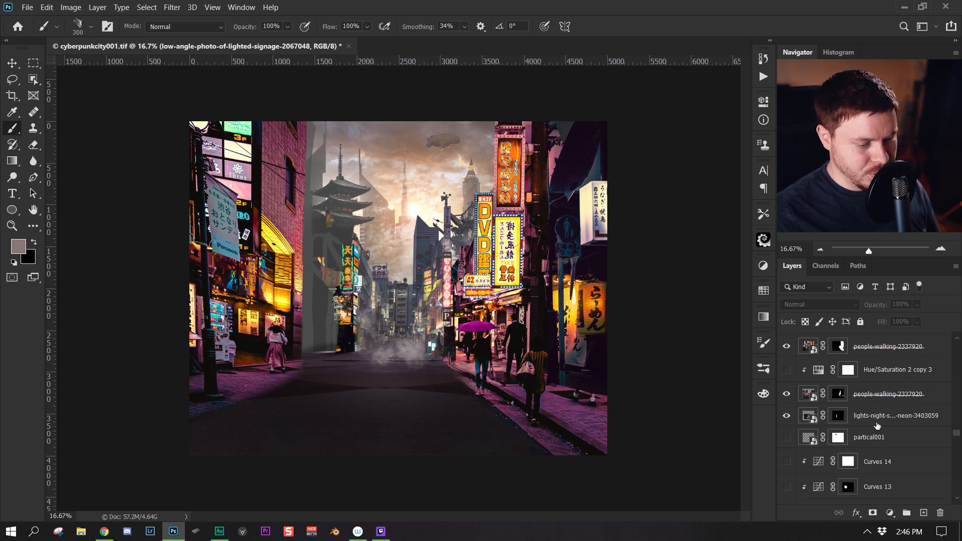
{"action": "scroll", "coordinate": [820, 412], "scroll_direction": "up", "scroll_amount": 1}
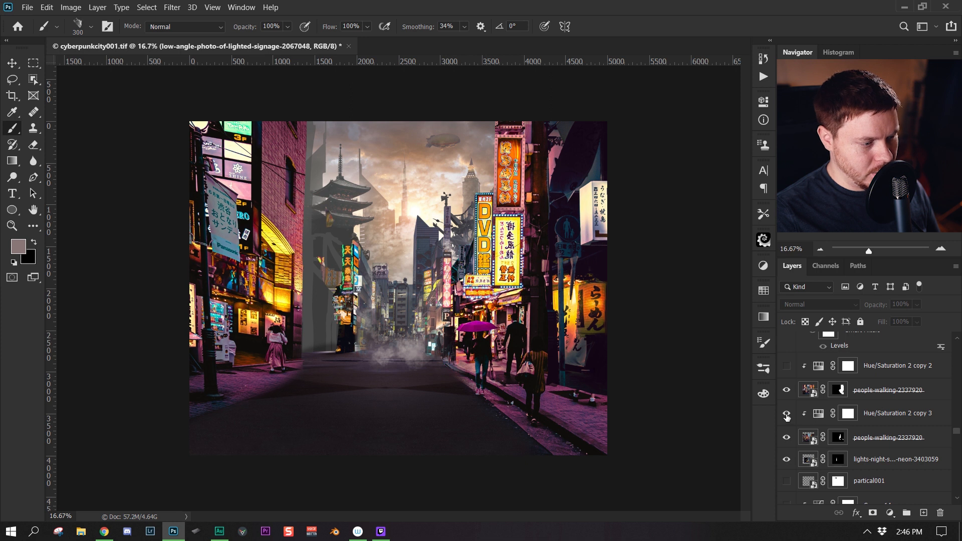
{"action": "left_click", "coordinate": [892, 415]}
Step: Show the industrial structure on Layer 15 in the ind001 group with its Color Balance 5, Curves 8 and Hue/Saturation 3 adjustments
{"action": "scroll", "coordinate": [890, 423], "scroll_direction": "up", "scroll_amount": 3}
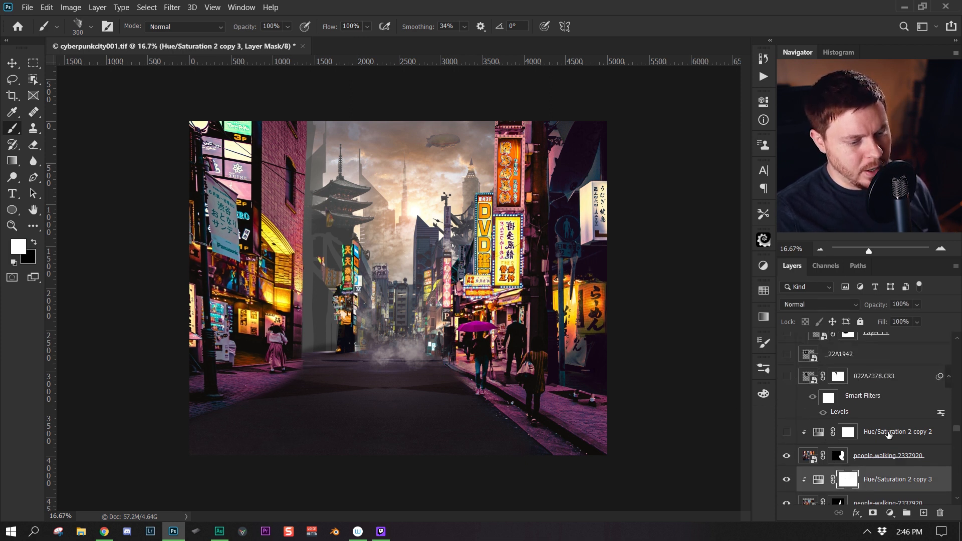
{"action": "scroll", "coordinate": [834, 415], "scroll_direction": "up", "scroll_amount": 2}
{"action": "scroll", "coordinate": [869, 432], "scroll_direction": "down", "scroll_amount": 3}
{"action": "scroll", "coordinate": [869, 436], "scroll_direction": "up", "scroll_amount": 1}
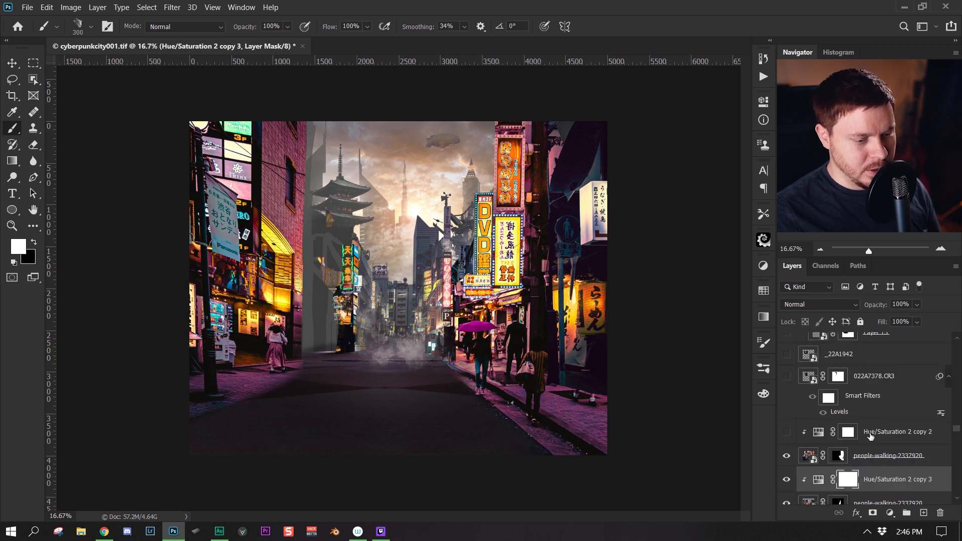
{"action": "scroll", "coordinate": [872, 430], "scroll_direction": "up", "scroll_amount": 3}
{"action": "scroll", "coordinate": [804, 413], "scroll_direction": "up", "scroll_amount": 1}
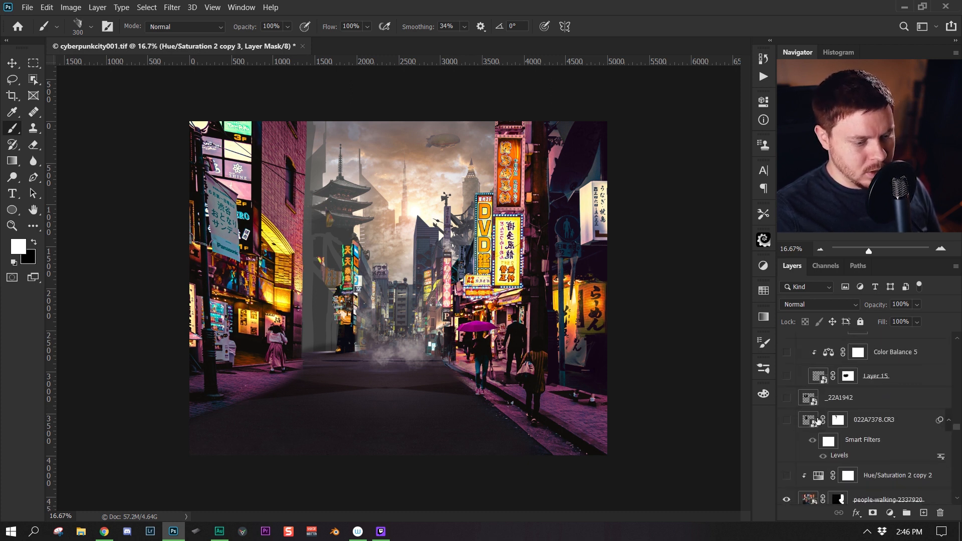
{"action": "left_click", "coordinate": [786, 425]}
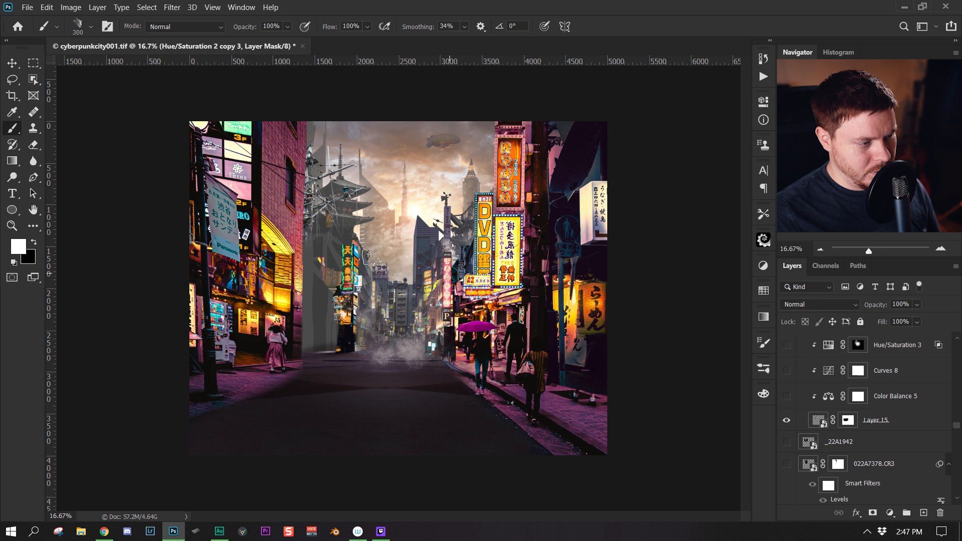
{"action": "scroll", "coordinate": [892, 448], "scroll_direction": "up", "scroll_amount": 1}
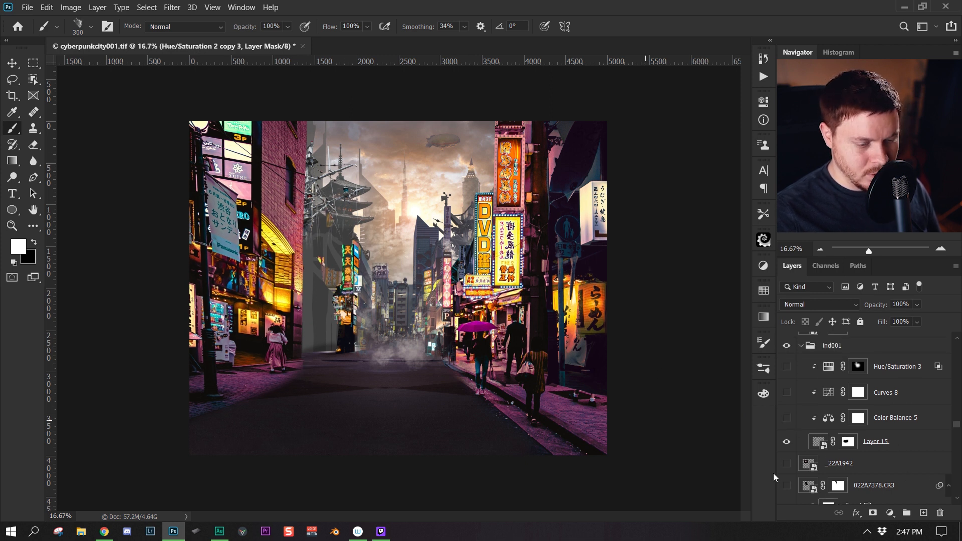
{"action": "left_click_drag", "start_coordinate": [786, 423], "coordinate": [787, 366]}
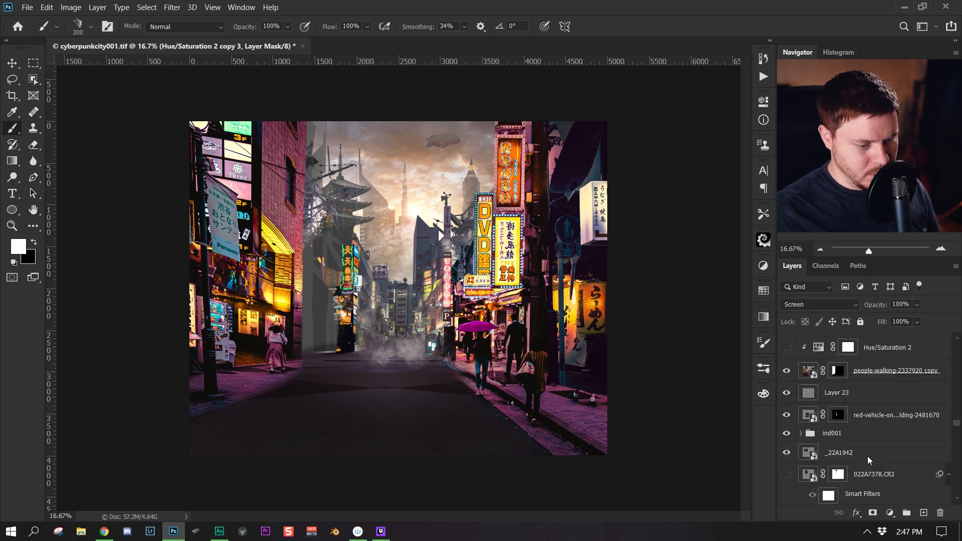
Step: View the Screen-blended _22A1942 fireworks layer in isolation and restore the full composite
{"action": "left_click", "coordinate": [867, 456]}
{"action": "left_click", "coordinate": [787, 453], "text": "alt"}
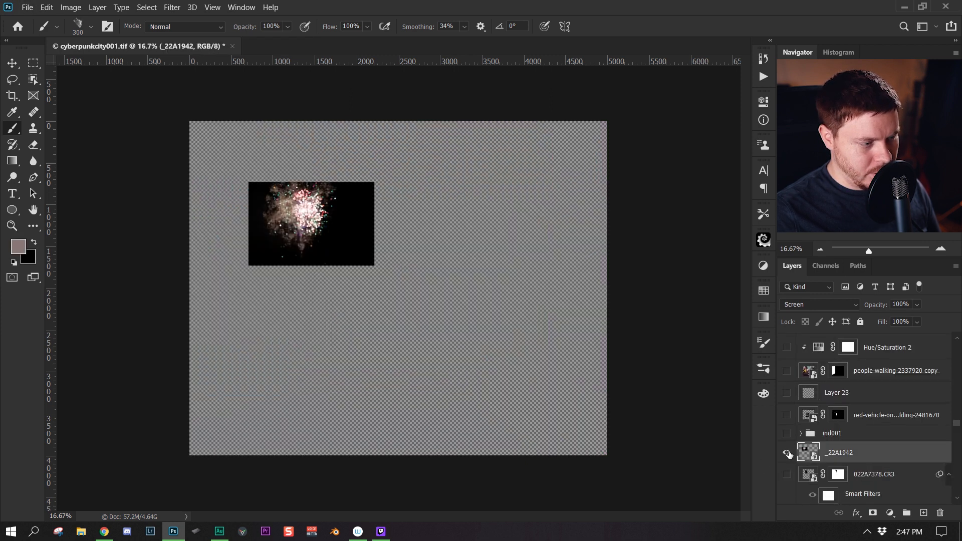
{"action": "left_click", "coordinate": [787, 453], "text": "alt"}
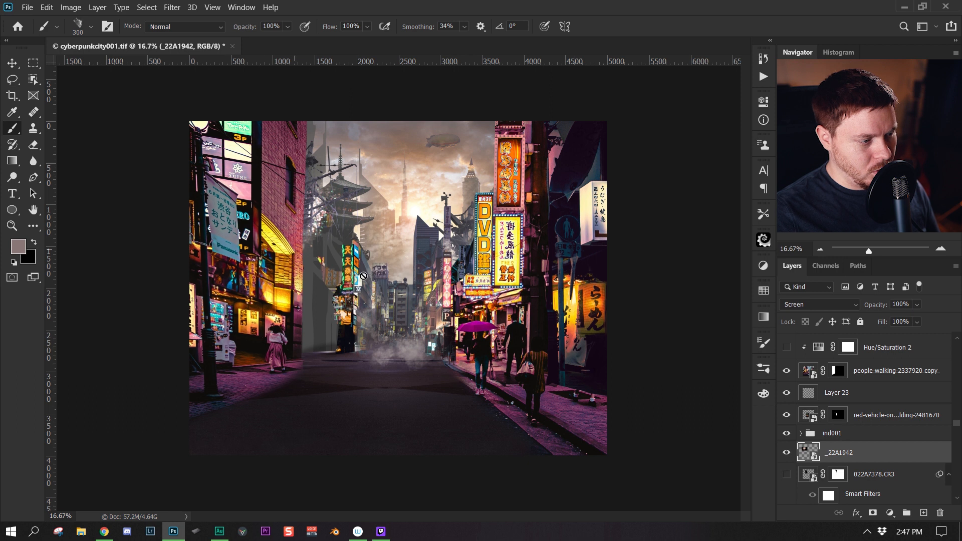
Step: Show the Screen-blended 022A7378.CR3 smoke layer, view it in isolation, and restore the full composite
{"action": "scroll", "coordinate": [842, 463], "scroll_direction": "down", "scroll_amount": 1}
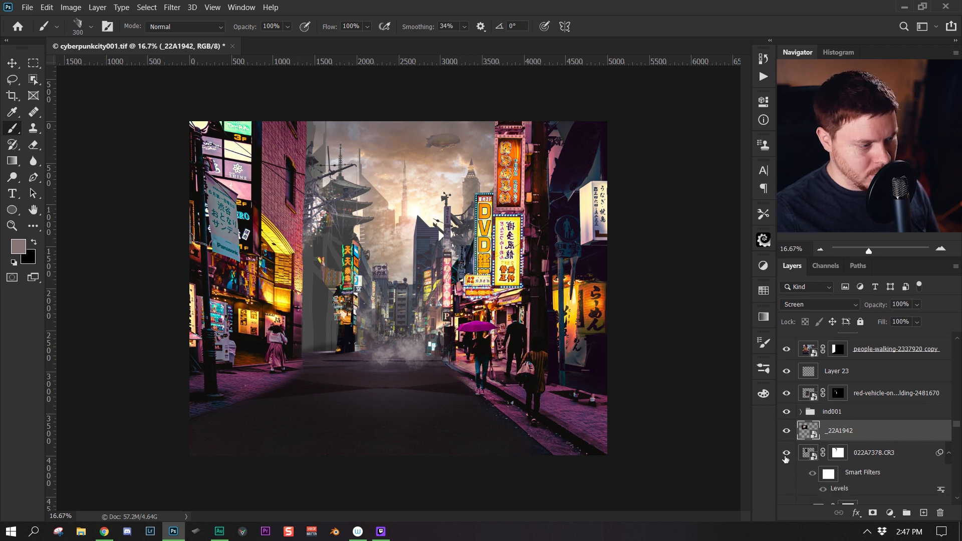
{"action": "left_click", "coordinate": [853, 460]}
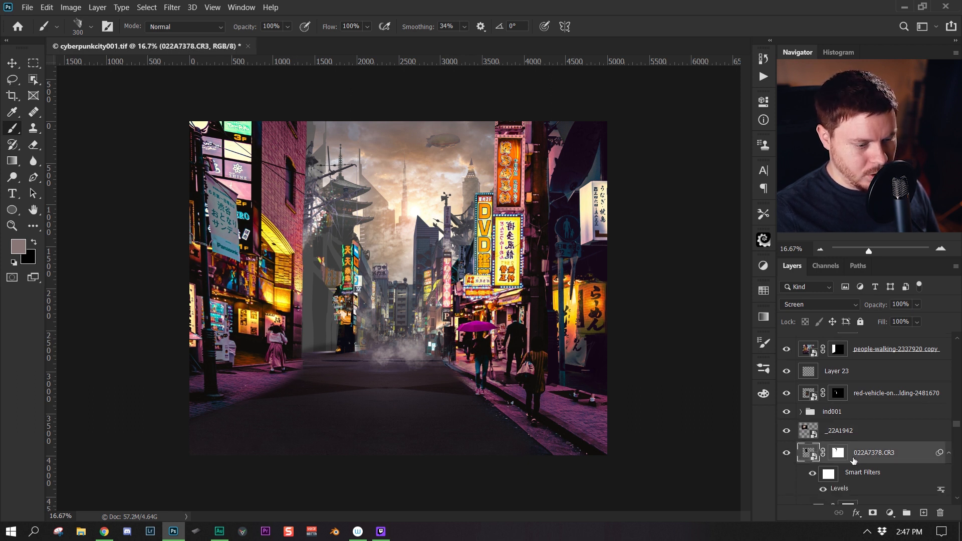
{"action": "scroll", "coordinate": [853, 460], "scroll_direction": "down", "scroll_amount": 2}
{"action": "left_click", "coordinate": [785, 410], "text": "alt"}
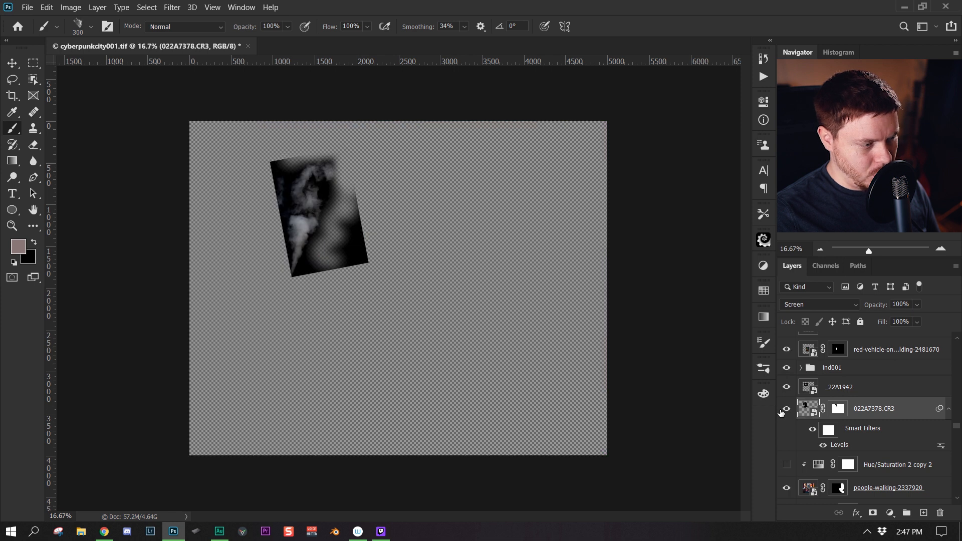
{"action": "left_click", "coordinate": [780, 411], "text": "alt"}
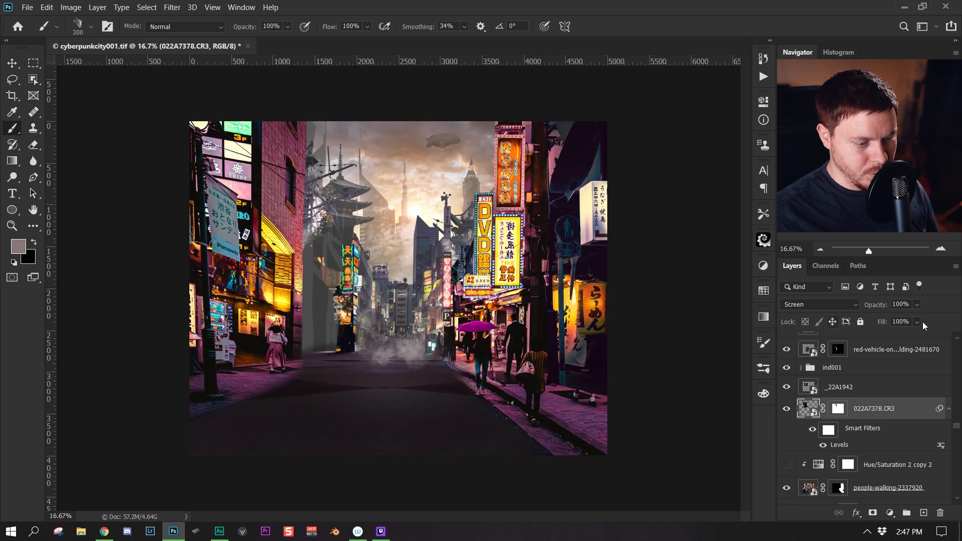
Step: Select the pink neon-sign-1820815 layer on the brick building, view it alone, and bring the composite back with the sign shown
{"action": "scroll", "coordinate": [855, 469], "scroll_direction": "down", "scroll_amount": 5}
{"action": "left_click", "coordinate": [882, 400]}
{"action": "left_click", "coordinate": [785, 401], "text": "alt"}
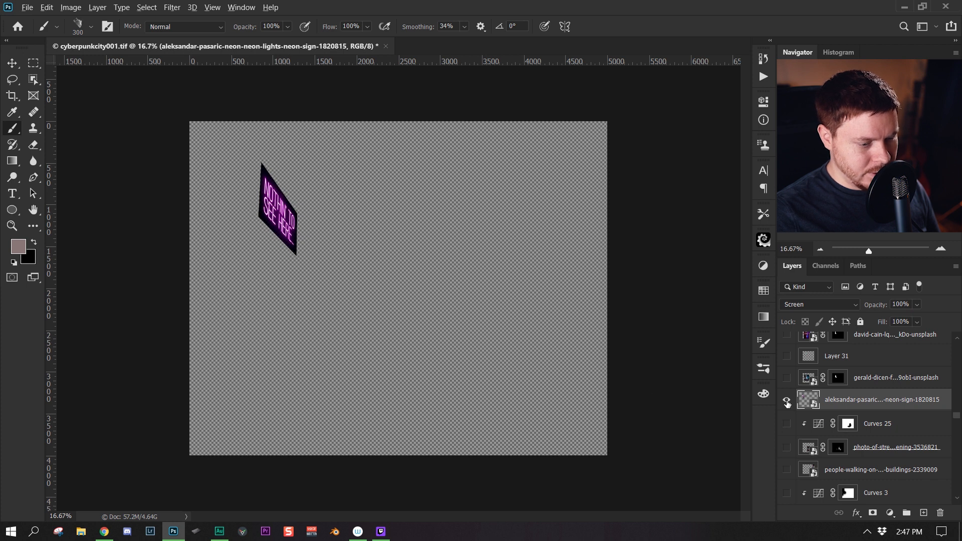
{"action": "left_click", "coordinate": [786, 400], "text": "alt"}
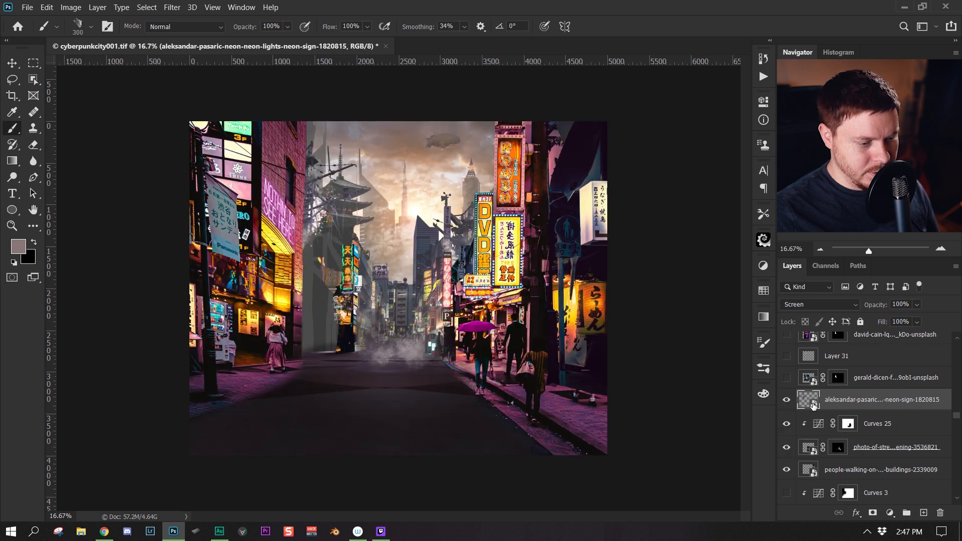
Step: Show the masked blue storefront sign photo and the Screen-blended Layer 31 above it, comparing Layer 31 on and off
{"action": "left_click", "coordinate": [786, 378]}
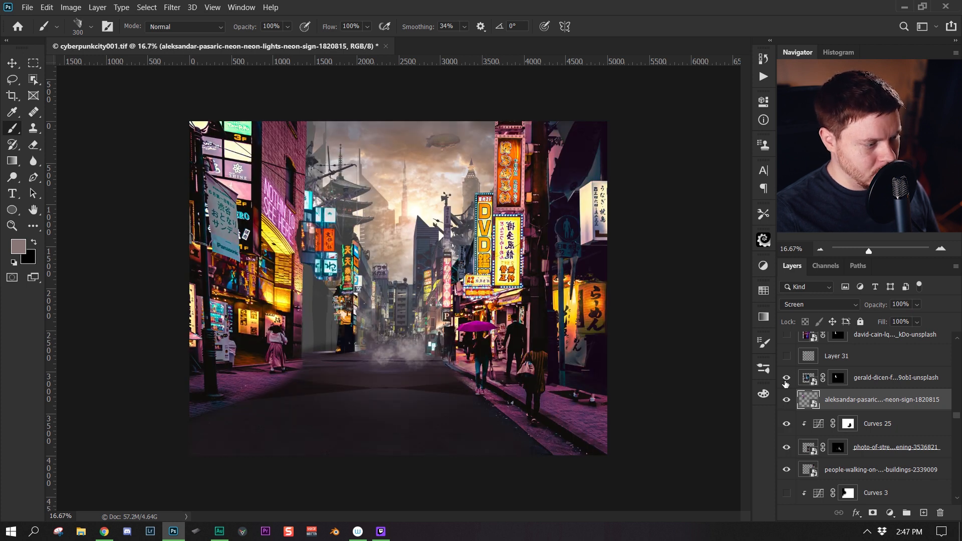
{"action": "left_click", "coordinate": [879, 379]}
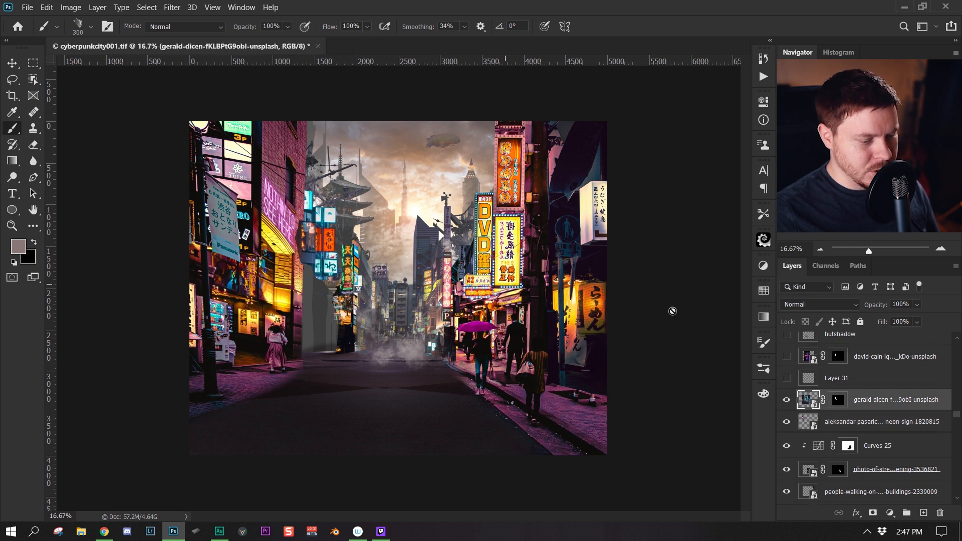
{"action": "left_click", "coordinate": [877, 381]}
{"action": "left_click", "coordinate": [786, 379]}
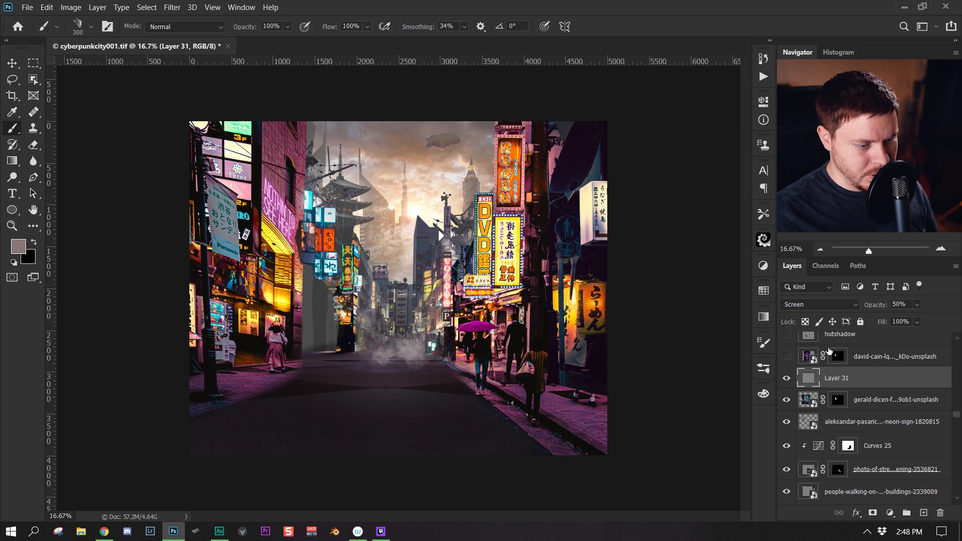
{"action": "left_click", "coordinate": [787, 379]}
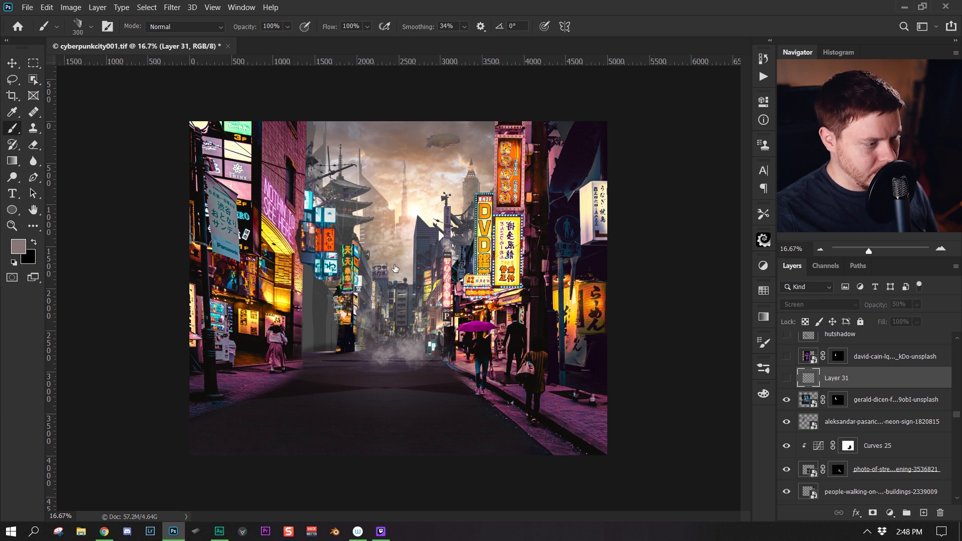
{"action": "left_click", "coordinate": [786, 378]}
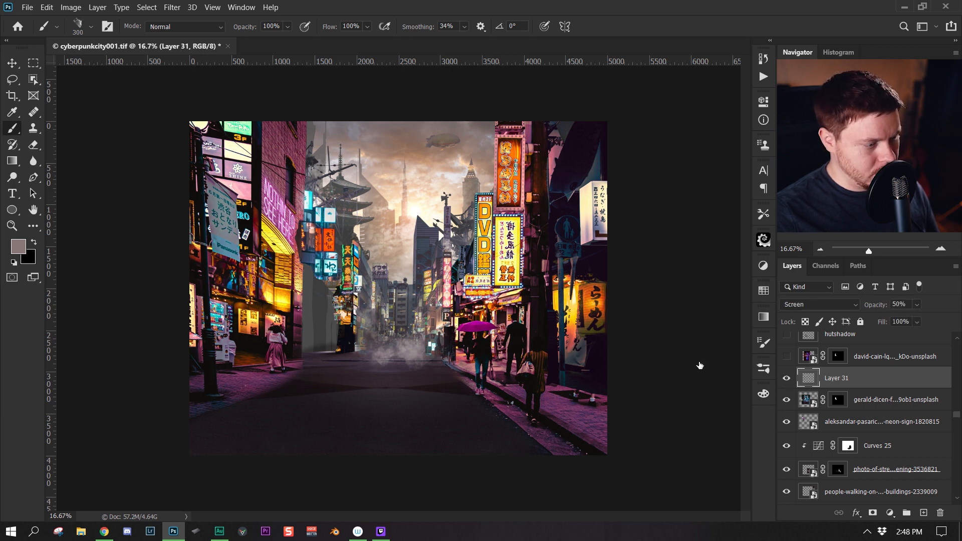
Step: Show the masked purple street-sign photo above Layer 31 and check the hutshadow layer above it
{"action": "left_click", "coordinate": [787, 357]}
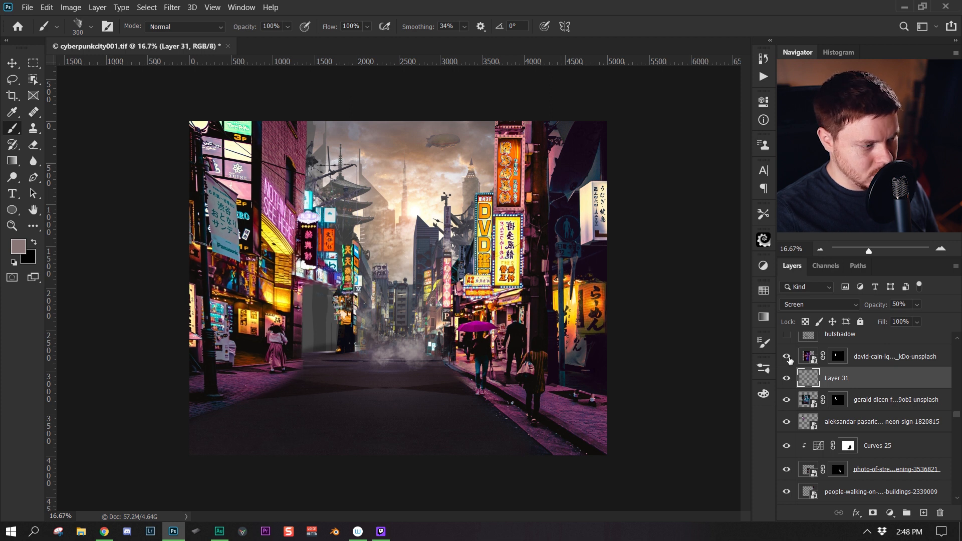
{"action": "scroll", "coordinate": [801, 385], "scroll_direction": "up", "scroll_amount": 2}
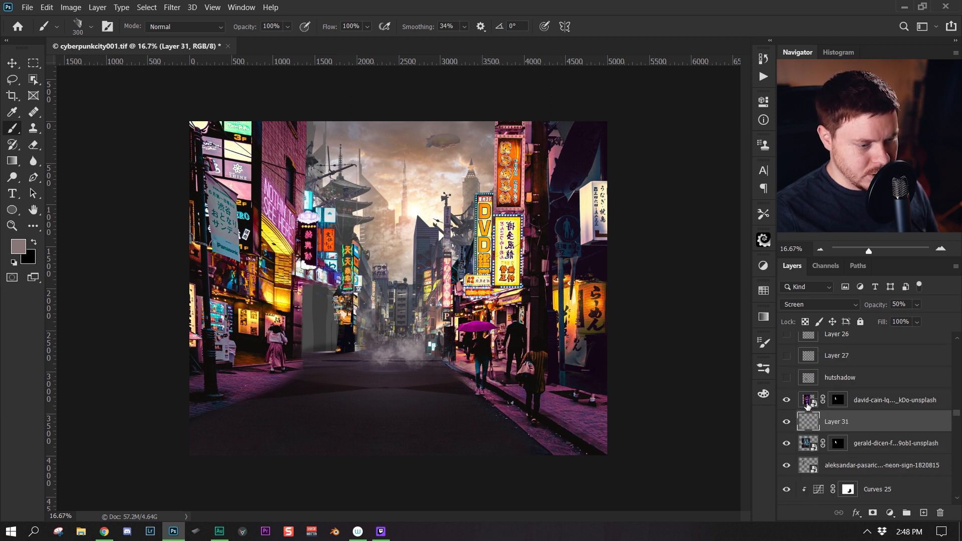
{"action": "left_click", "coordinate": [787, 378]}
{"action": "scroll", "coordinate": [787, 384], "scroll_direction": "up", "scroll_amount": 2}
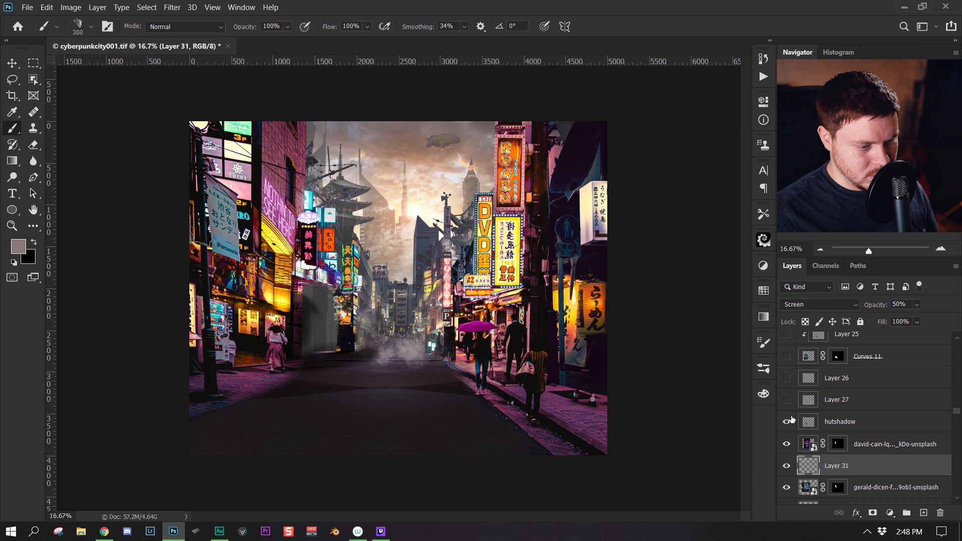
{"action": "left_click", "coordinate": [786, 423]}
Step: Toggle the masked hut layer named Curves 11 for comparison and view it in isolation
{"action": "left_click", "coordinate": [785, 357]}
{"action": "left_click", "coordinate": [785, 357]}
{"action": "left_click", "coordinate": [784, 357]}
{"action": "left_click", "coordinate": [786, 357], "text": "alt"}
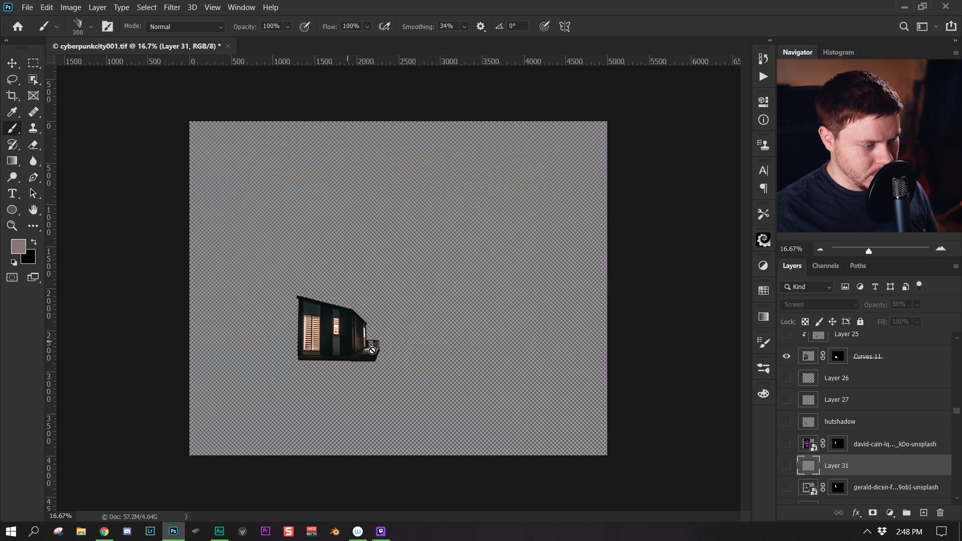
Step: Bring the composite back with the hut shown, select the Multiply-blended hutshadow layer and compare it on and off, leaving it shown
{"action": "left_click", "coordinate": [786, 356], "text": "alt"}
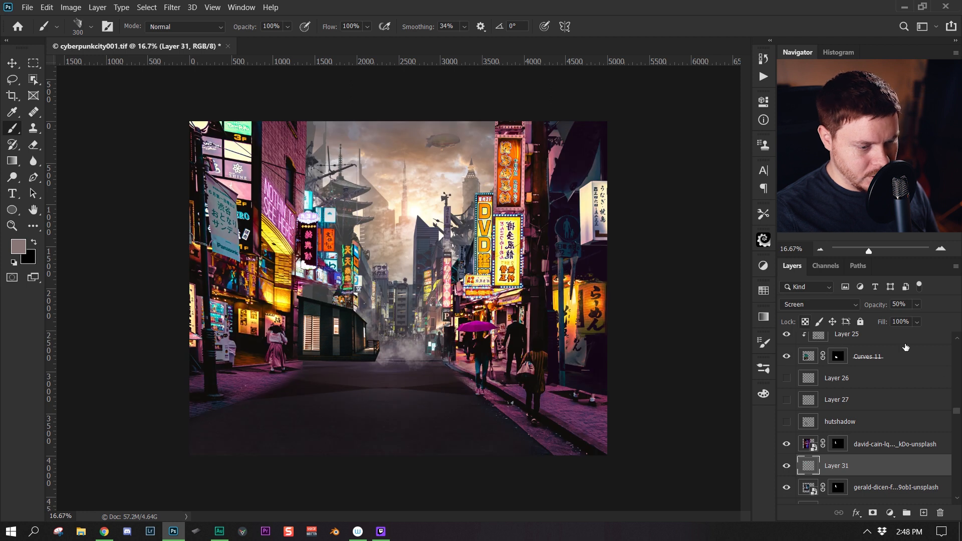
{"action": "left_click", "coordinate": [868, 421]}
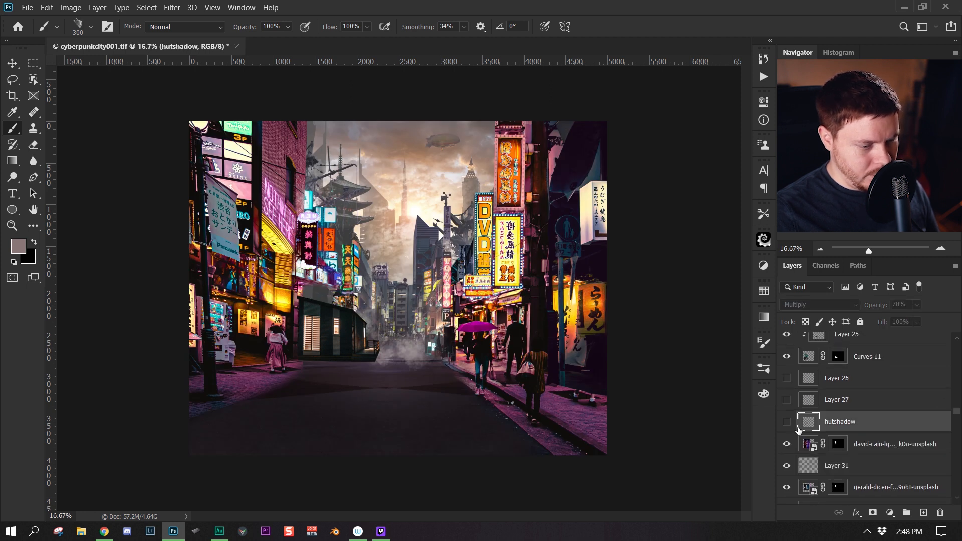
{"action": "left_click", "coordinate": [788, 423]}
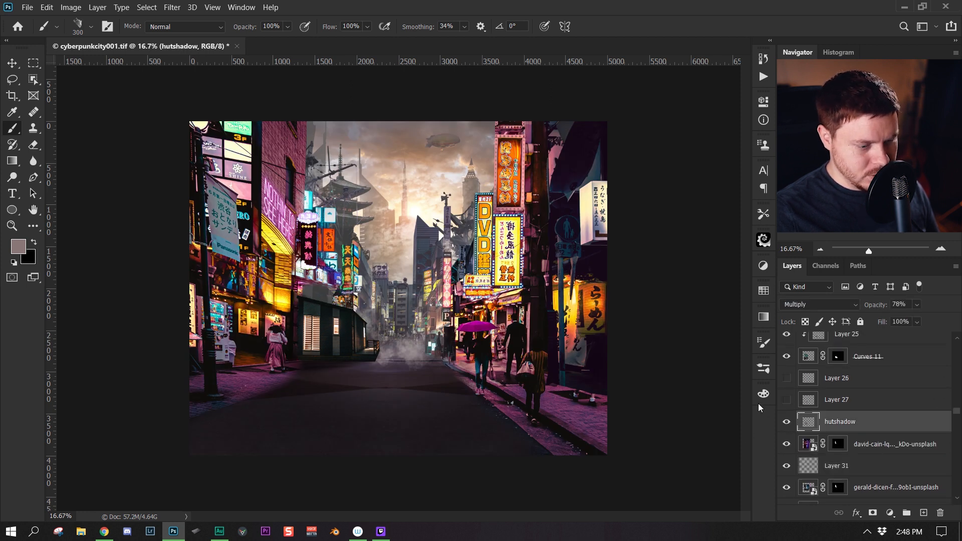
{"action": "left_click", "coordinate": [787, 422]}
{"action": "left_click", "coordinate": [786, 422]}
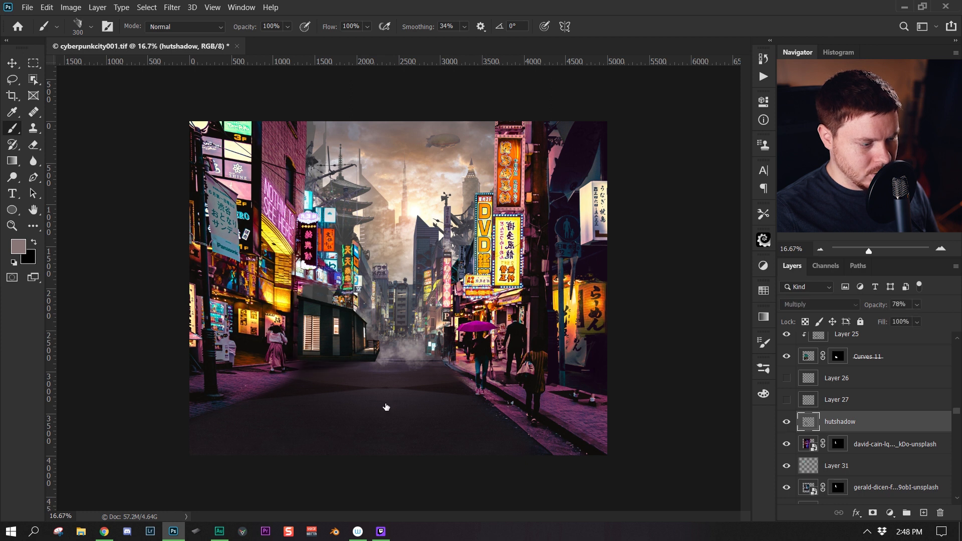
Step: Show Layer 27 and Layer 26 between the hutshadow layer and the hut's Curves 11 layer
{"action": "left_click", "coordinate": [787, 399]}
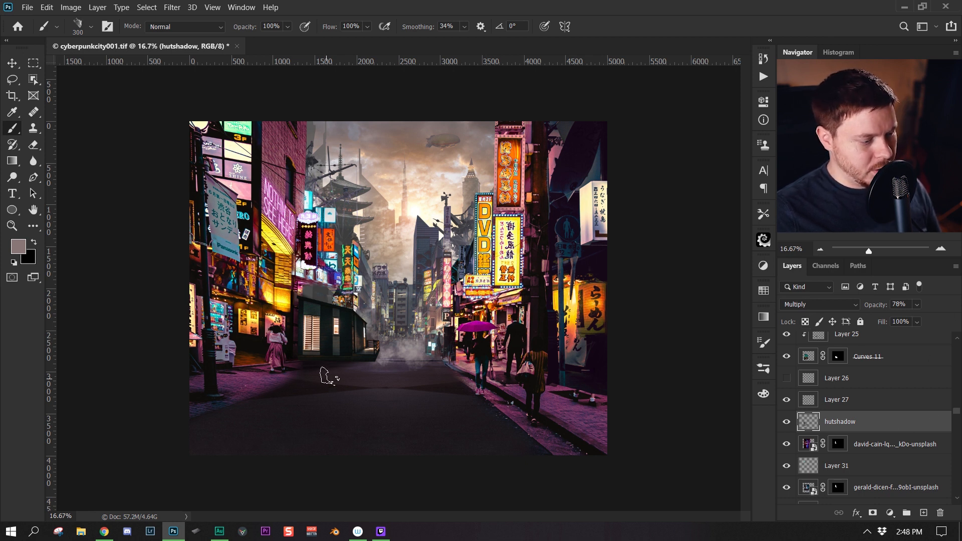
{"action": "left_click", "coordinate": [383, 371], "text": "alt"}
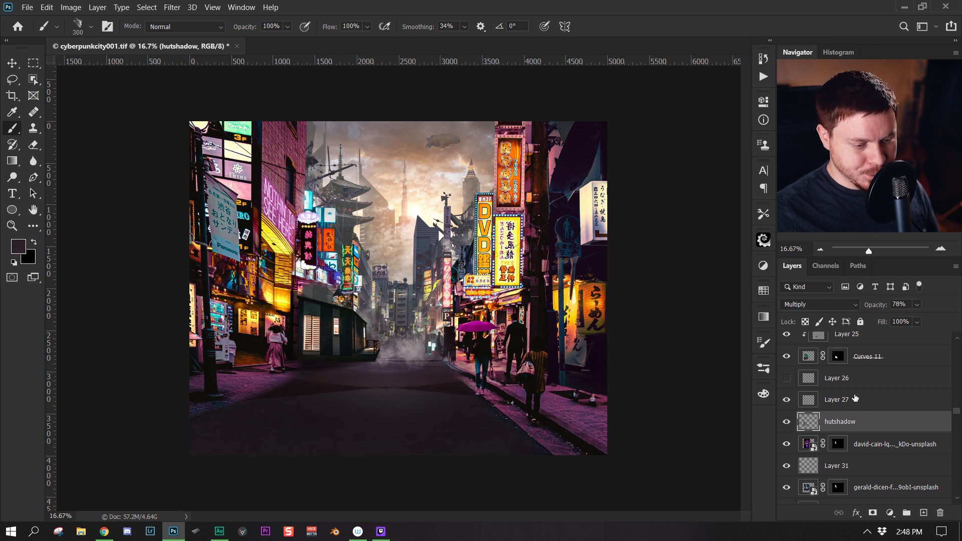
{"action": "left_click", "coordinate": [876, 382]}
Step: Open the settings of the hut's clipped Color Balance 11 and Curves 17 adjustments, and show Curves 17
{"action": "scroll", "coordinate": [885, 413], "scroll_direction": "up", "scroll_amount": 2}
{"action": "double_click", "coordinate": [821, 400]}
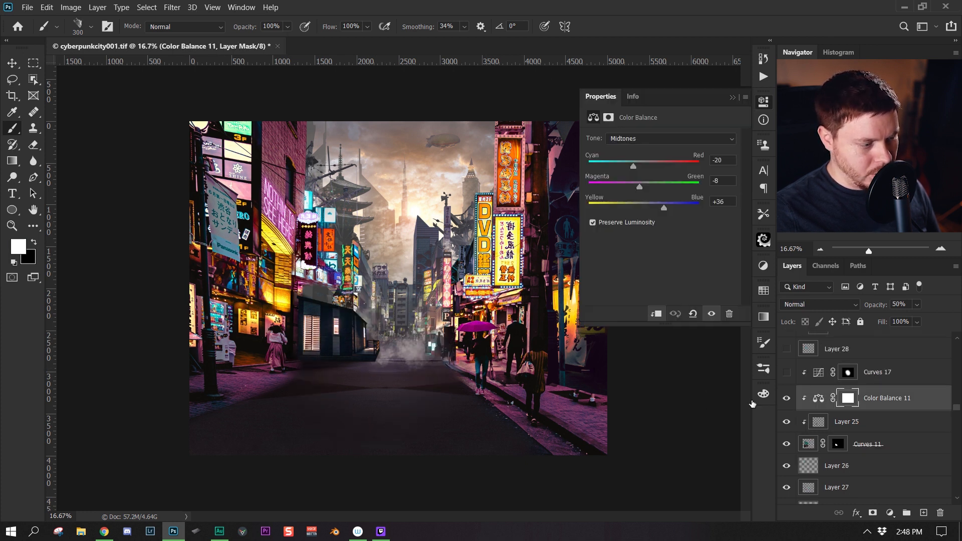
{"action": "left_click", "coordinate": [878, 375]}
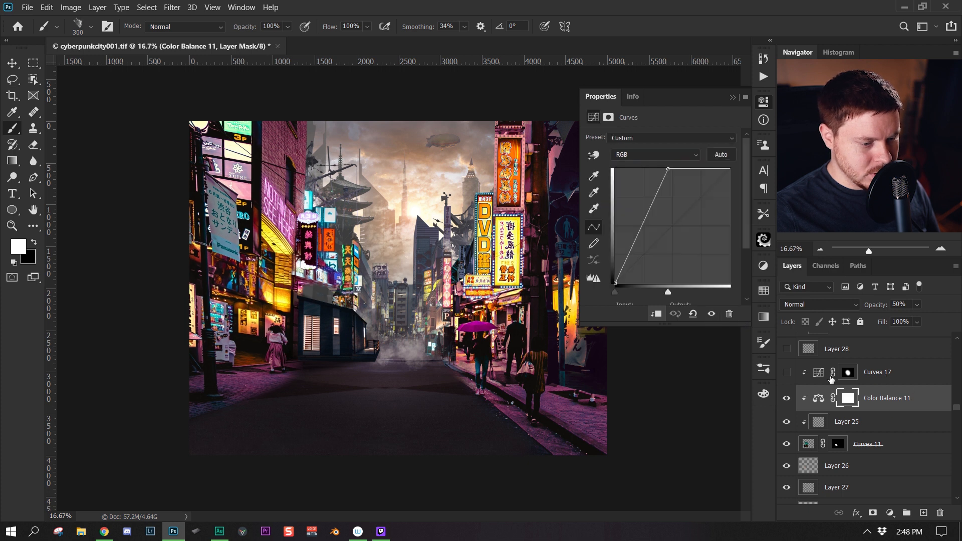
{"action": "left_click", "coordinate": [787, 371]}
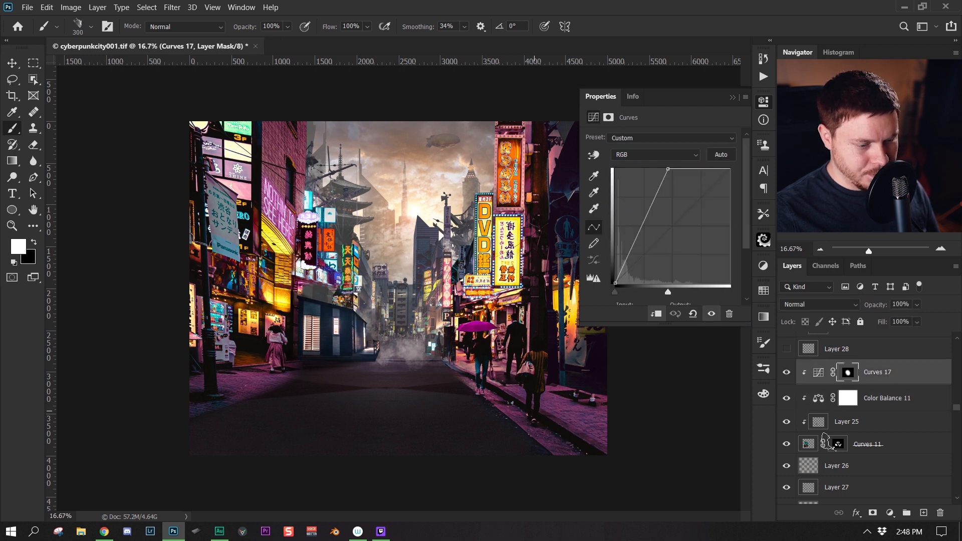
Step: Show the Screen-blended Layer 28 above the hut's Curves 17 adjustment and select it
{"action": "scroll", "coordinate": [832, 424], "scroll_direction": "up", "scroll_amount": 2}
{"action": "left_click", "coordinate": [786, 394]}
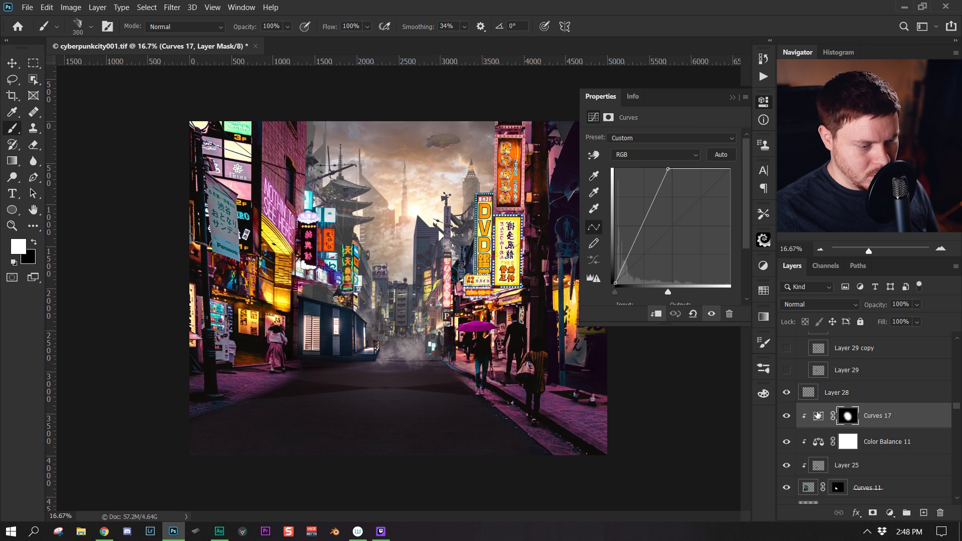
{"action": "left_click", "coordinate": [845, 393]}
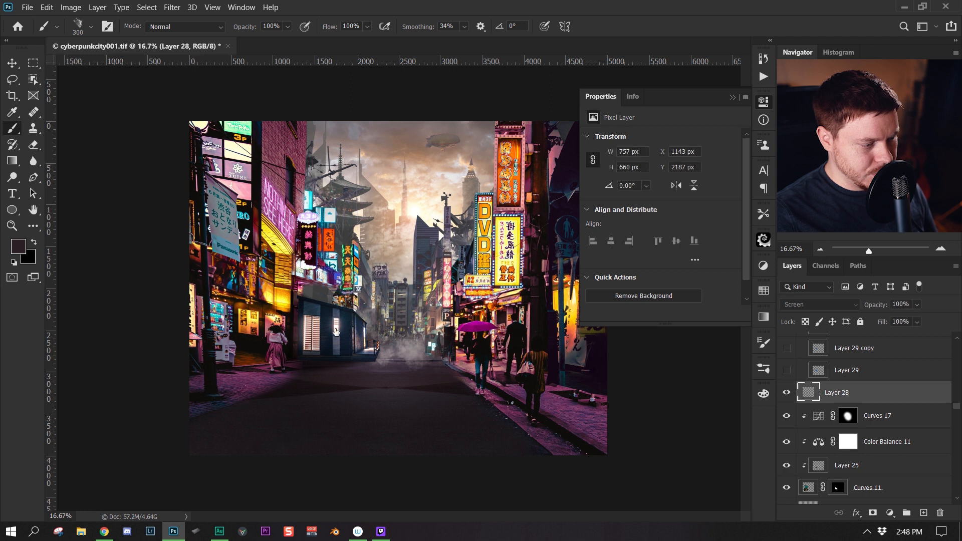
Step: Show the Lighten-blended blue neon sign on Layer 29, view it alone, and bring the composite back with it shown
{"action": "scroll", "coordinate": [802, 421], "scroll_direction": "up", "scroll_amount": 2}
{"action": "left_click", "coordinate": [787, 414]}
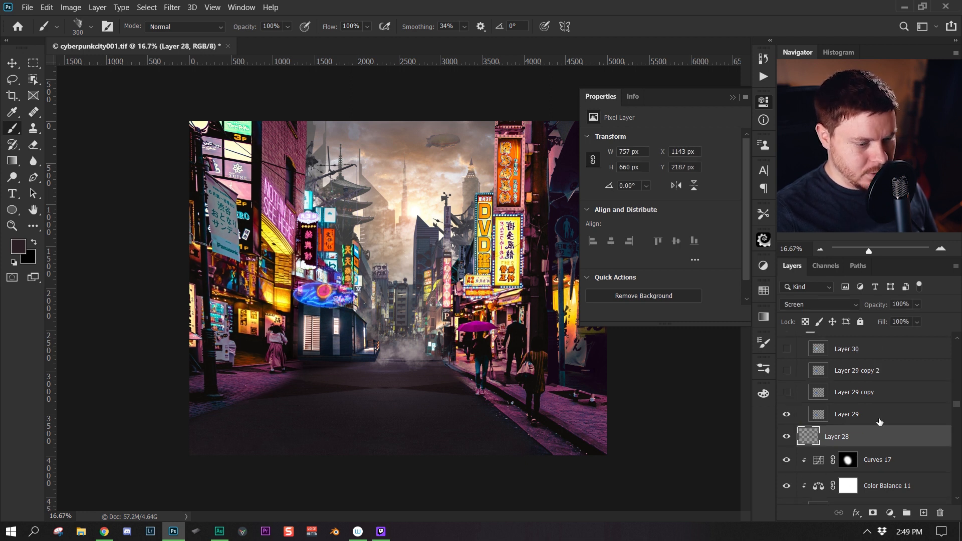
{"action": "left_click", "coordinate": [796, 415]}
{"action": "left_click", "coordinate": [786, 415], "text": "alt"}
{"action": "left_click", "coordinate": [785, 415], "text": "alt"}
{"action": "left_click", "coordinate": [786, 415], "text": "alt"}
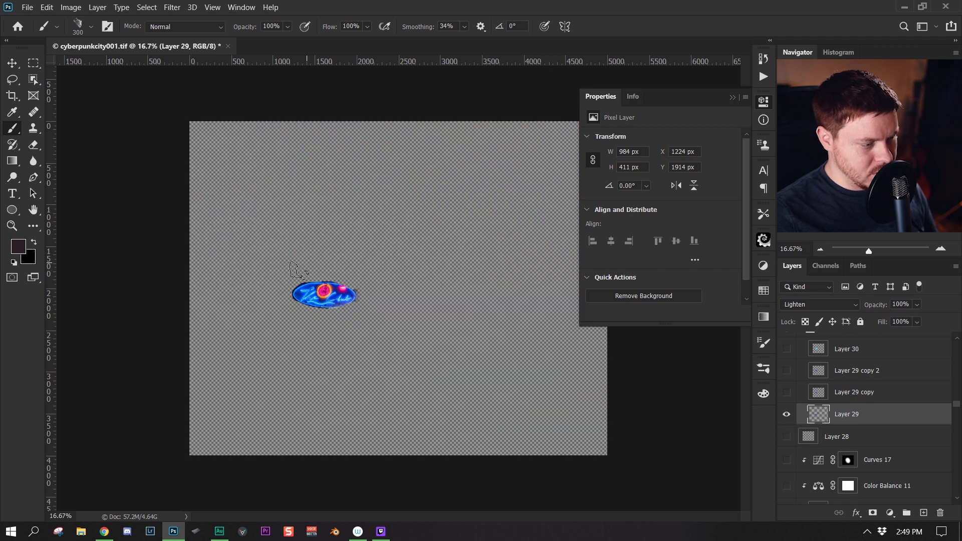
{"action": "left_click", "coordinate": [786, 414], "text": "alt"}
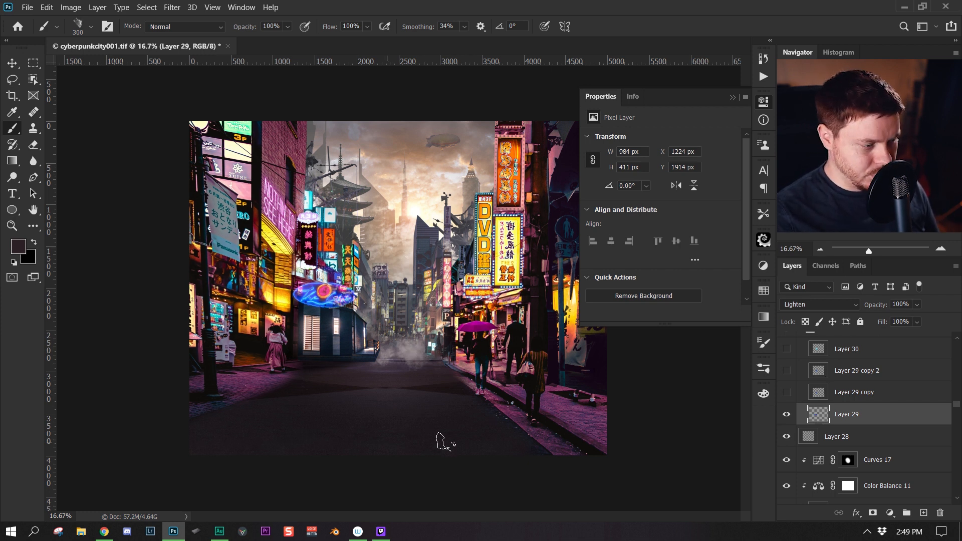
Step: Select and show the Soft Light Layer 29 copy above the blue neon sign layer
{"action": "left_click", "coordinate": [874, 393]}
{"action": "left_click", "coordinate": [785, 394]}
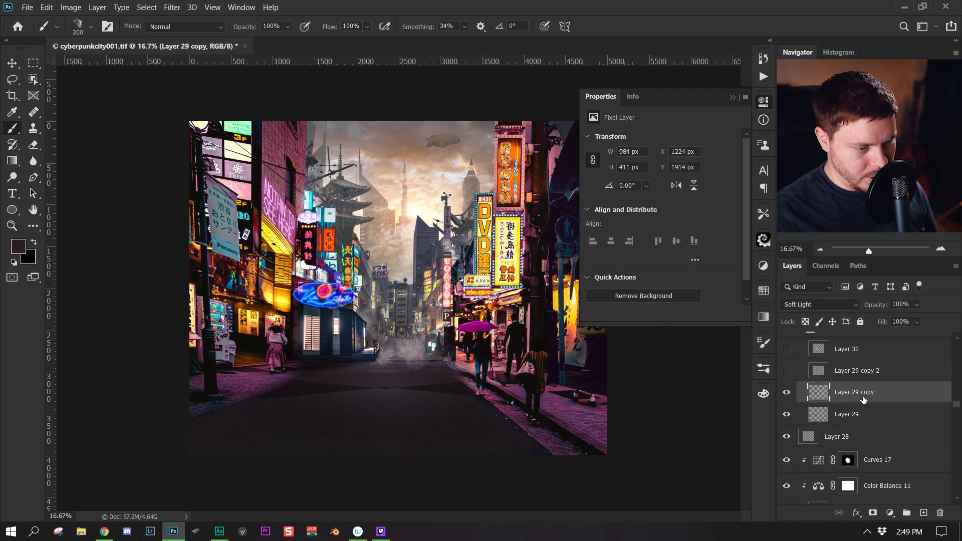
Step: Examine Layer 29 and its Soft Light copy on the club sign, comparing the sign with the copy hidden and shown
{"action": "left_click", "coordinate": [871, 423]}
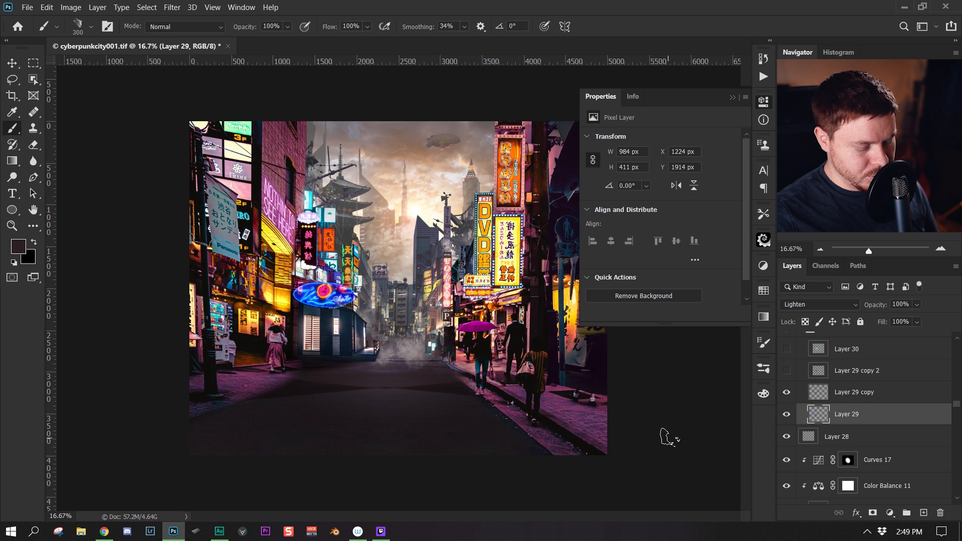
{"action": "left_click", "coordinate": [867, 393]}
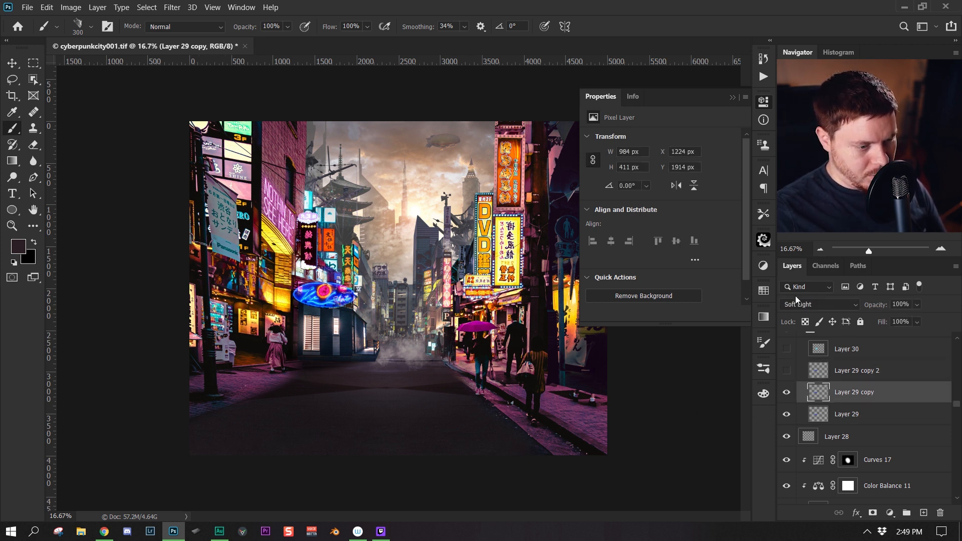
{"action": "left_click", "coordinate": [785, 394]}
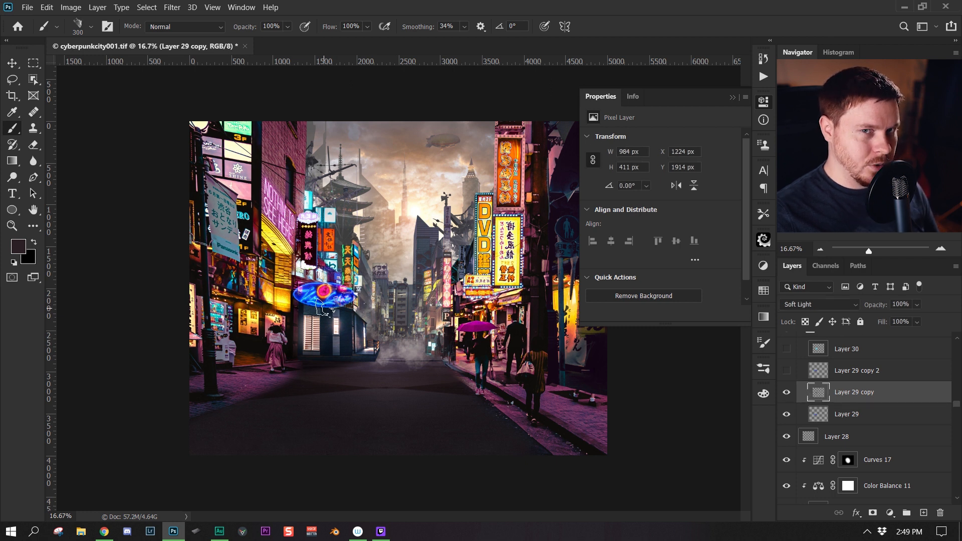
{"action": "key", "text": "z"}
{"action": "left_click_drag", "start_coordinate": [317, 308], "coordinate": [428, 325]}
{"action": "left_click", "coordinate": [427, 325]}
{"action": "left_click", "coordinate": [450, 307]}
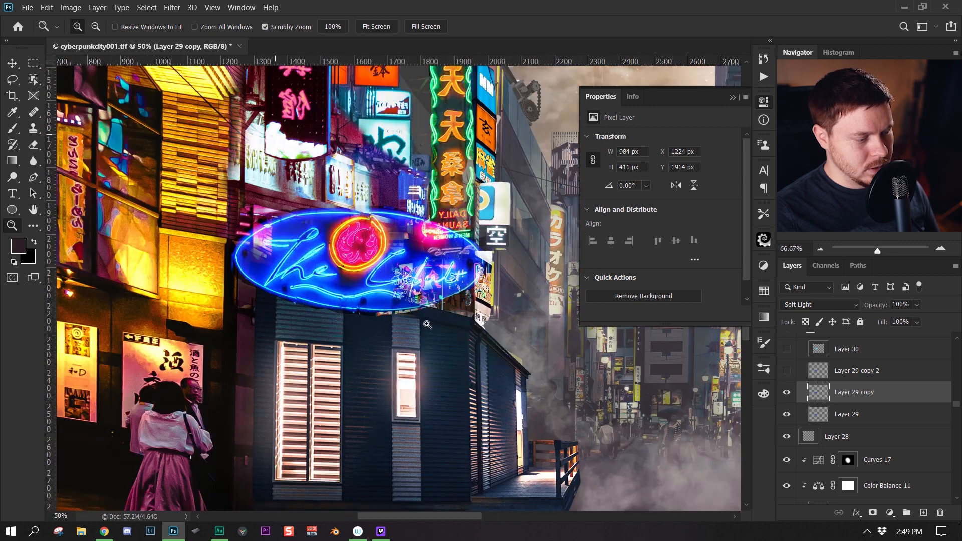
{"action": "left_click_drag", "start_coordinate": [469, 278], "coordinate": [439, 279]}
{"action": "left_click", "coordinate": [439, 279]}
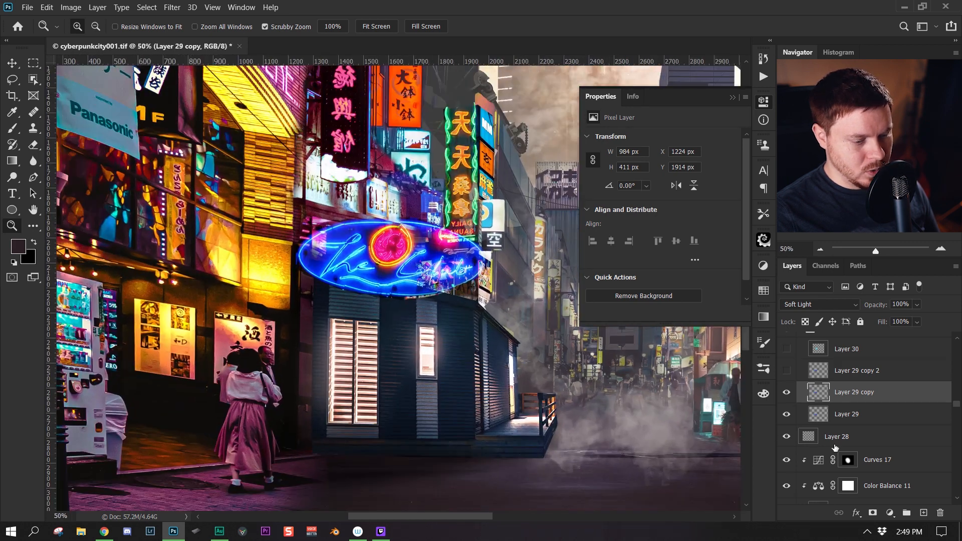
{"action": "left_click", "coordinate": [787, 392]}
{"action": "left_click", "coordinate": [787, 393]}
Step: Make Layer 29 copy 2 and Layer 30 visible in the club group
{"action": "scroll", "coordinate": [861, 425], "scroll_direction": "up", "scroll_amount": 1}
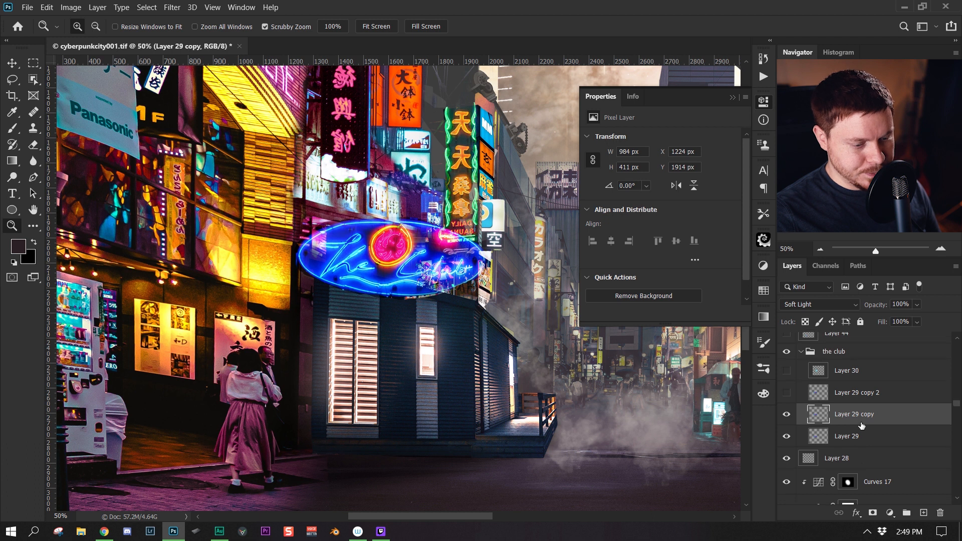
{"action": "left_click", "coordinate": [787, 393]}
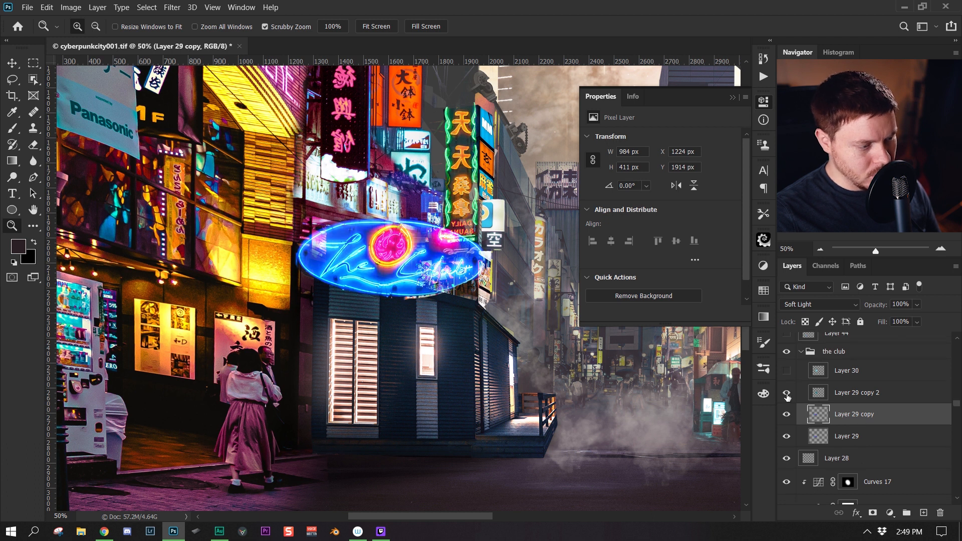
{"action": "left_click", "coordinate": [852, 394]}
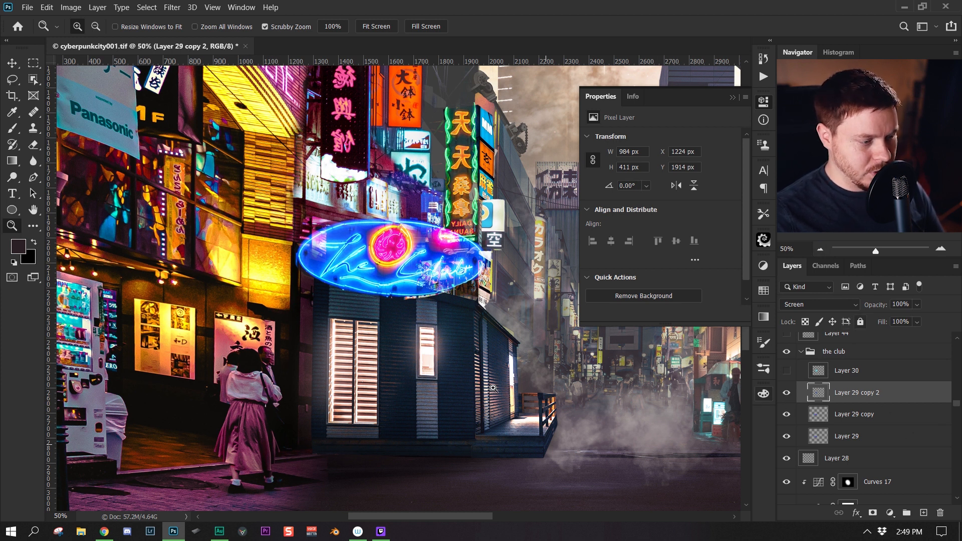
{"action": "scroll", "coordinate": [841, 401], "scroll_direction": "up", "scroll_amount": 1}
{"action": "left_click", "coordinate": [841, 396]}
{"action": "left_click", "coordinate": [786, 393]}
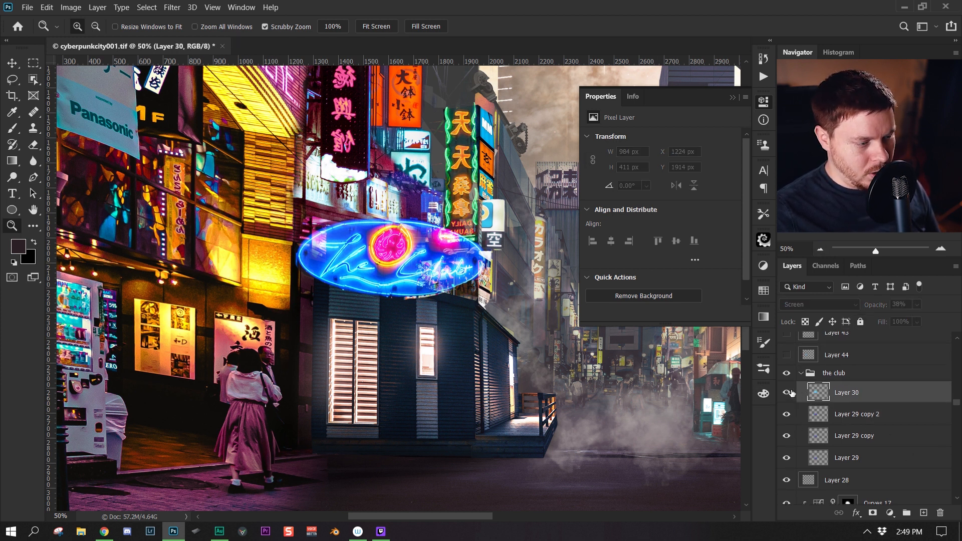
Step: Try a light cyan glow dab near the club sign on Layer 30 with a 500 px soft round brush, and undo it
{"action": "key", "text": "ctrl+minus"}
{"action": "key", "text": "ctrl+minus"}
{"action": "left_click_drag", "start_coordinate": [492, 271], "coordinate": [424, 286]}
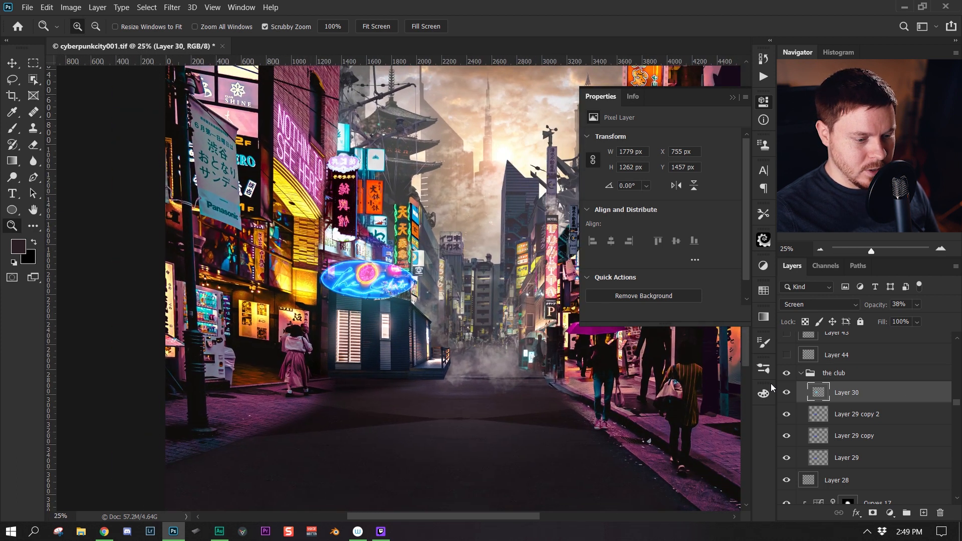
{"action": "key", "text": "b"}
{"action": "left_click", "coordinate": [355, 270], "text": "alt"}
{"action": "key", "text": "bracketright"}
{"action": "key", "text": "bracketright"}
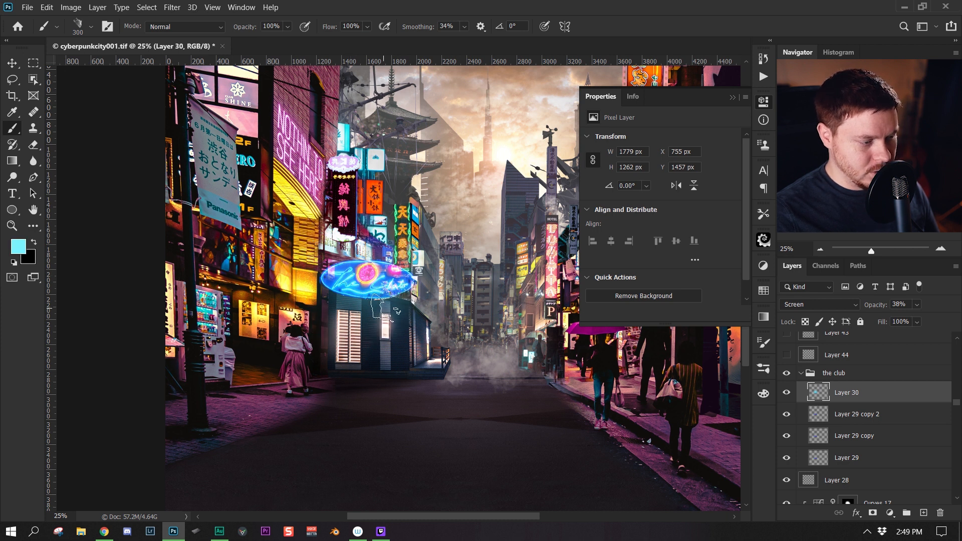
{"action": "left_click", "coordinate": [764, 368]}
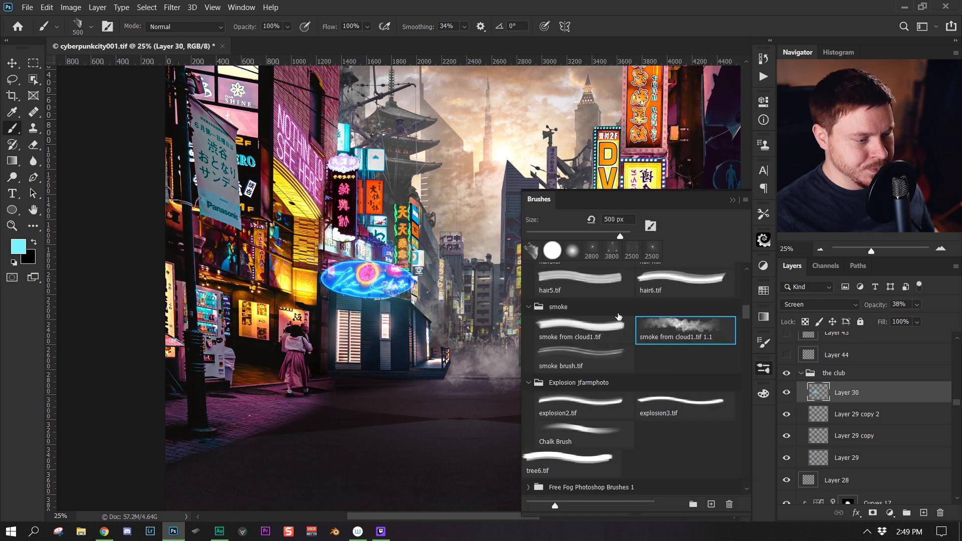
{"action": "left_click", "coordinate": [574, 256]}
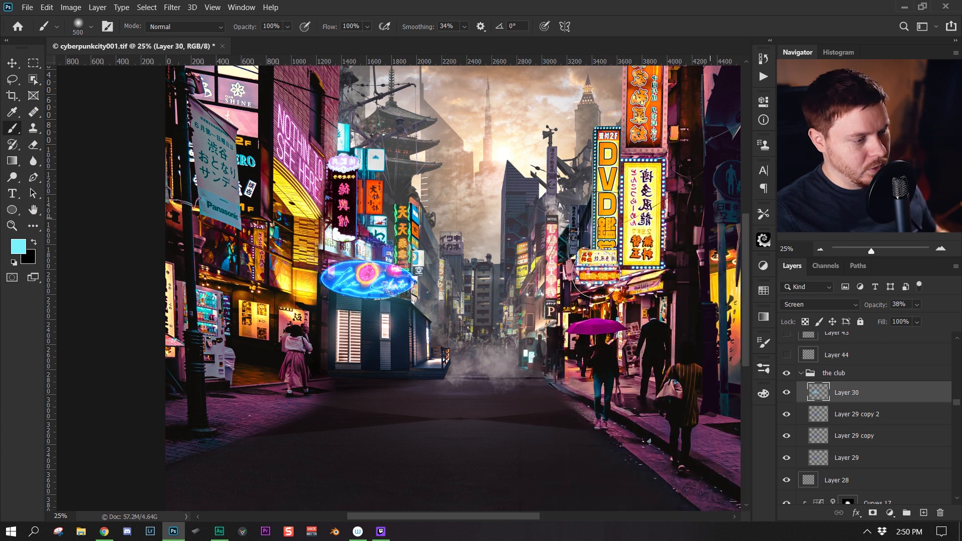
{"action": "left_click", "coordinate": [425, 263]}
{"action": "key", "text": "ctrl+z"}
Step: Make the Linear Dodge (Add) Layer 44 above the club group visible and compare the image with it off and on
{"action": "key", "text": "z"}
{"action": "left_click_drag", "start_coordinate": [464, 296], "coordinate": [392, 351]}
{"action": "key", "text": "ctrl+plus"}
{"action": "key", "text": "ctrl+plus"}
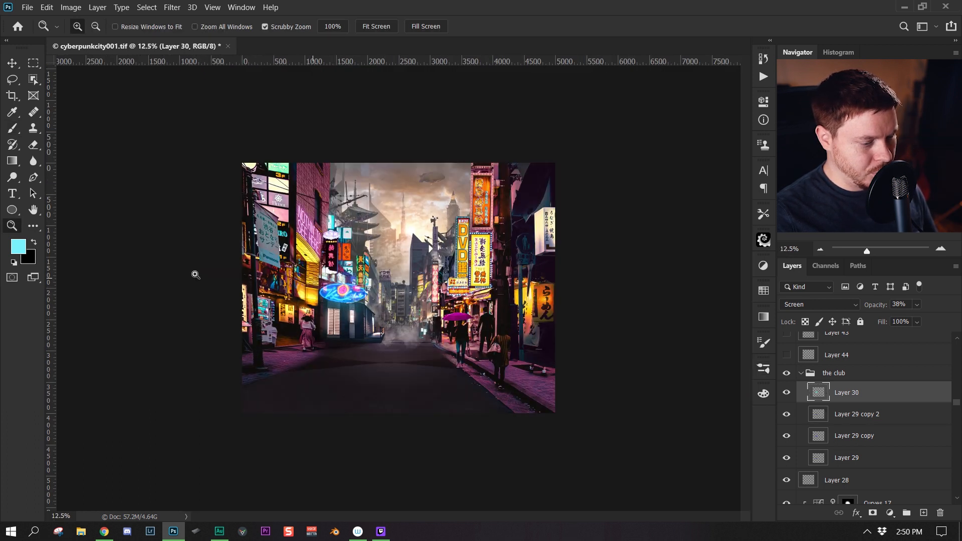
{"action": "scroll", "coordinate": [852, 476], "scroll_direction": "up", "scroll_amount": 2}
{"action": "scroll", "coordinate": [838, 435], "scroll_direction": "down", "scroll_amount": 2}
{"action": "left_click", "coordinate": [785, 399]}
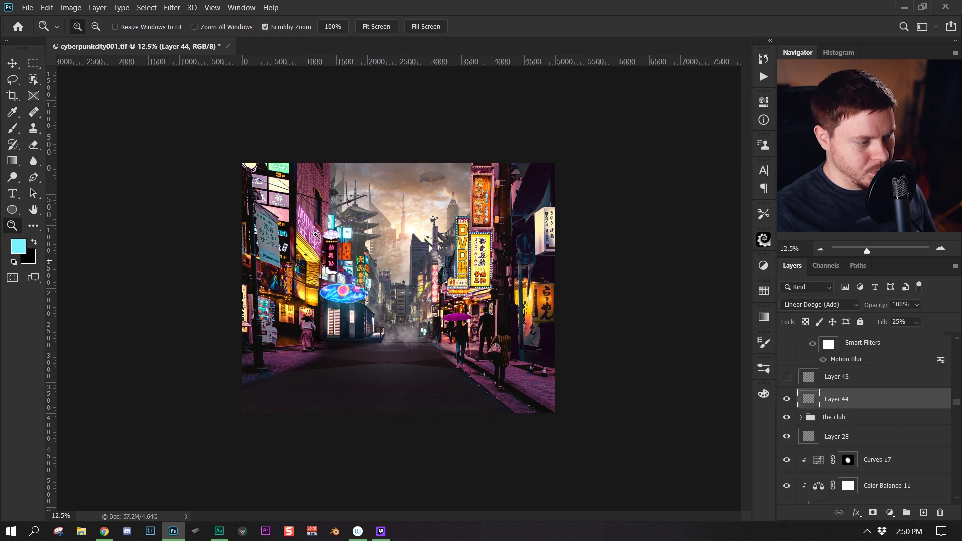
{"action": "key", "text": "ctrl+plus"}
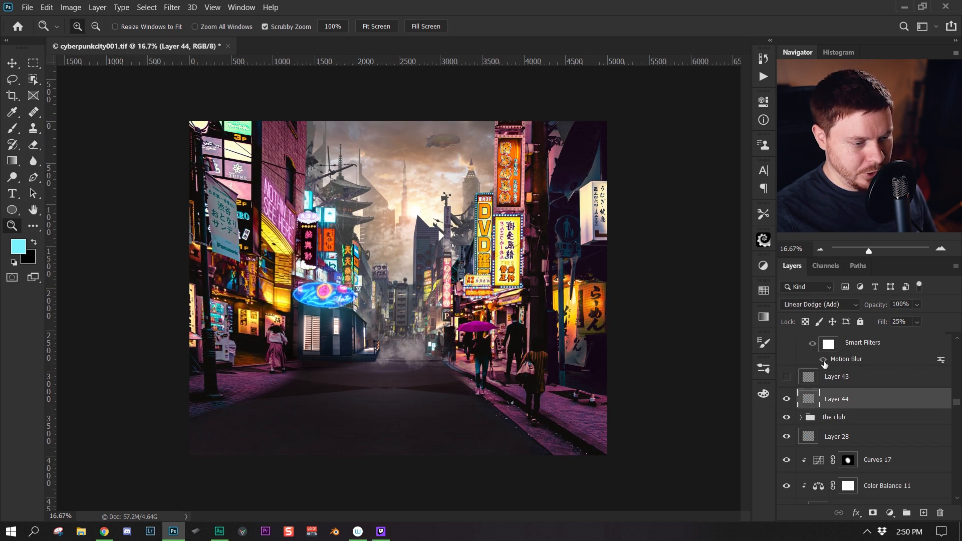
{"action": "left_click", "coordinate": [786, 400]}
{"action": "left_click", "coordinate": [786, 400]}
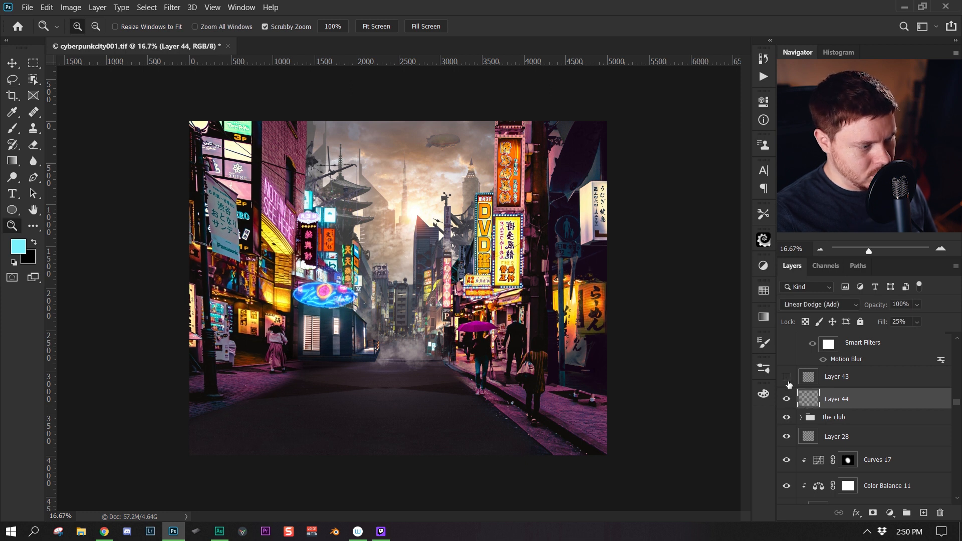
Step: Make the Color Dodge Layer 43 visible and compare the image with it off and on
{"action": "left_click", "coordinate": [786, 376]}
{"action": "left_click", "coordinate": [850, 379]}
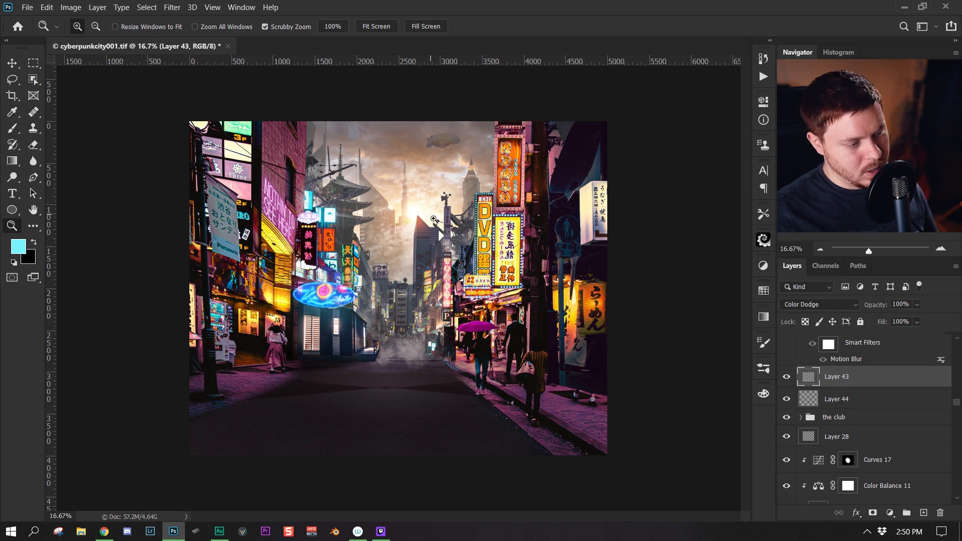
{"action": "left_click", "coordinate": [788, 379]}
{"action": "left_click", "coordinate": [788, 379]}
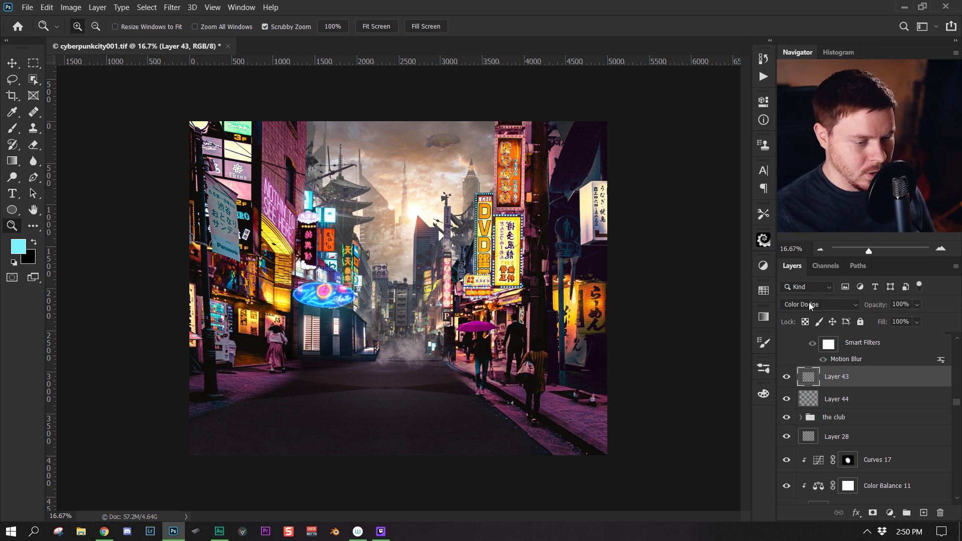
{"action": "scroll", "coordinate": [884, 389], "scroll_direction": "up", "scroll_amount": 2}
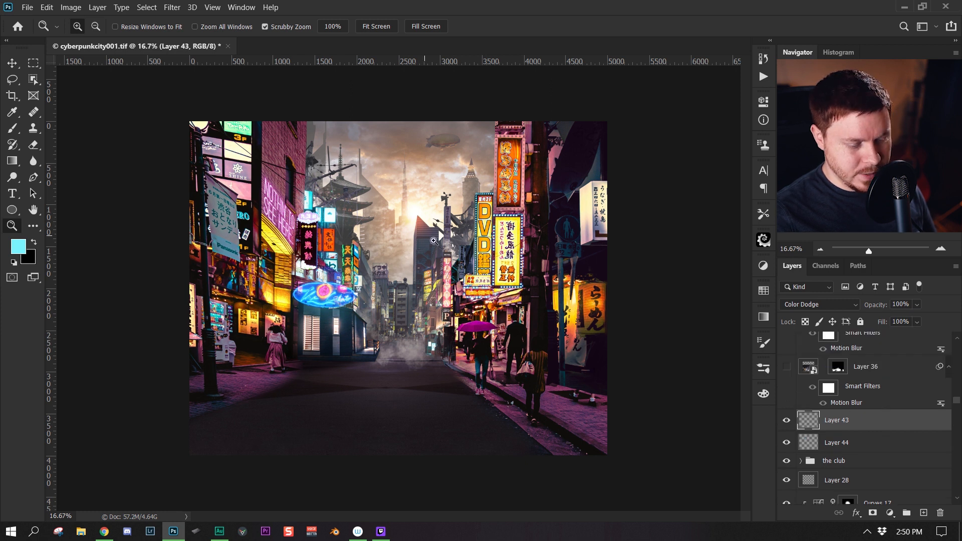
{"action": "left_click", "coordinate": [786, 420]}
{"action": "left_click", "coordinate": [786, 420]}
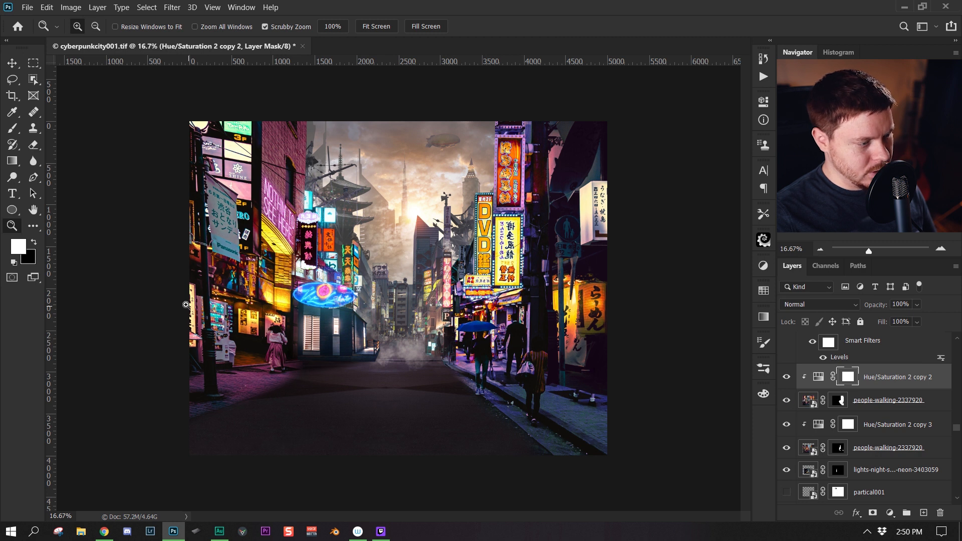
Step: Examine the Magentas settings of Hue/Saturation 2 copy 2 and compare the street with the adjustment off and on
{"action": "double_click", "coordinate": [815, 377]}
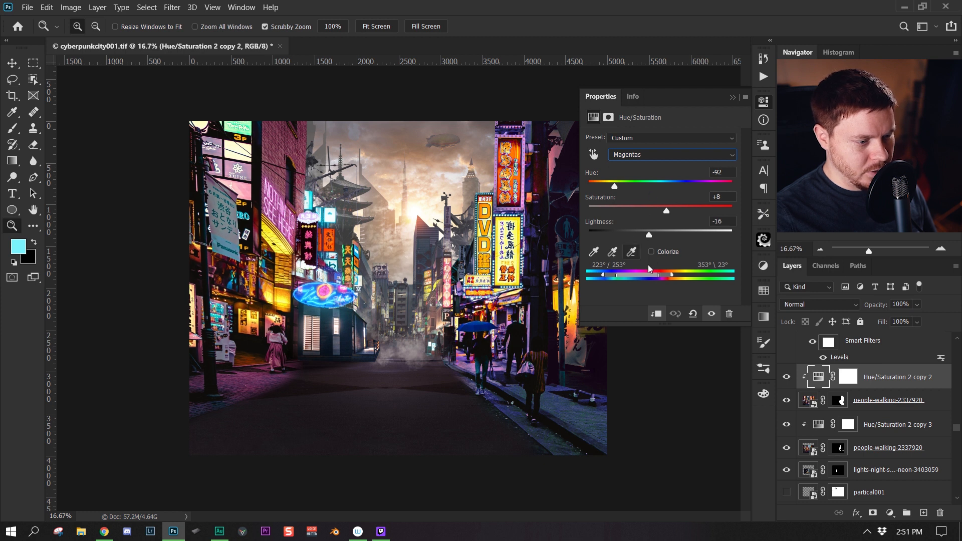
{"action": "left_click", "coordinate": [788, 376]}
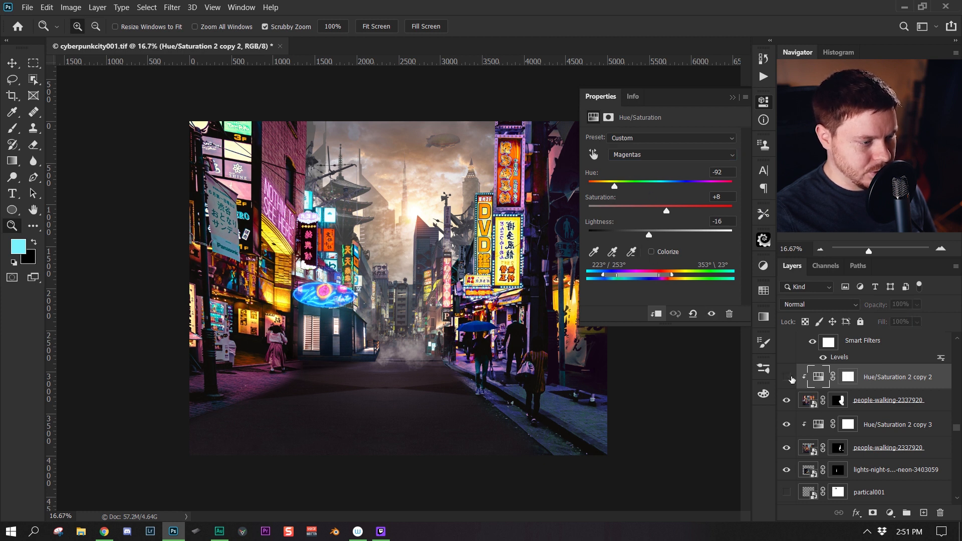
{"action": "left_click", "coordinate": [788, 377]}
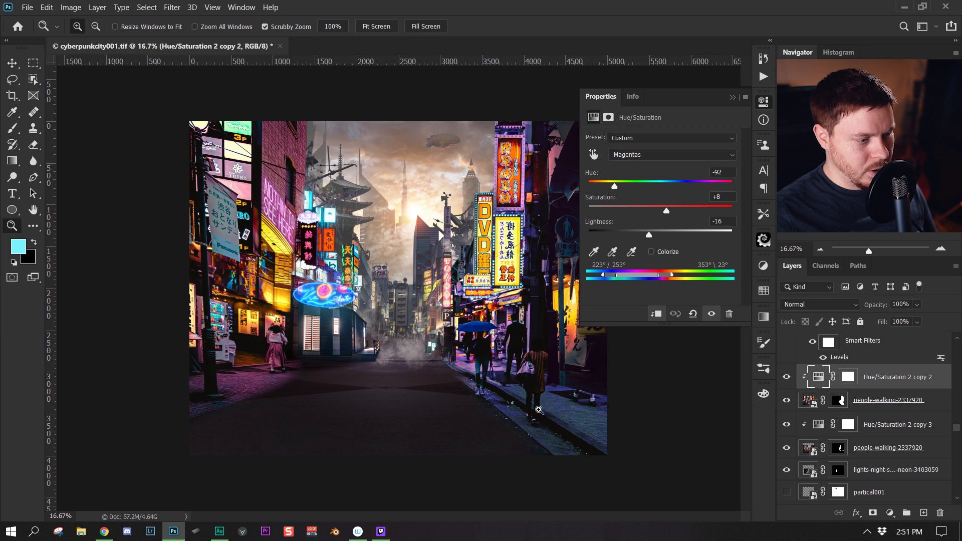
Step: Select the partical001 layer below the neon lights layer and make it visible
{"action": "scroll", "coordinate": [919, 448], "scroll_direction": "down", "scroll_amount": 1}
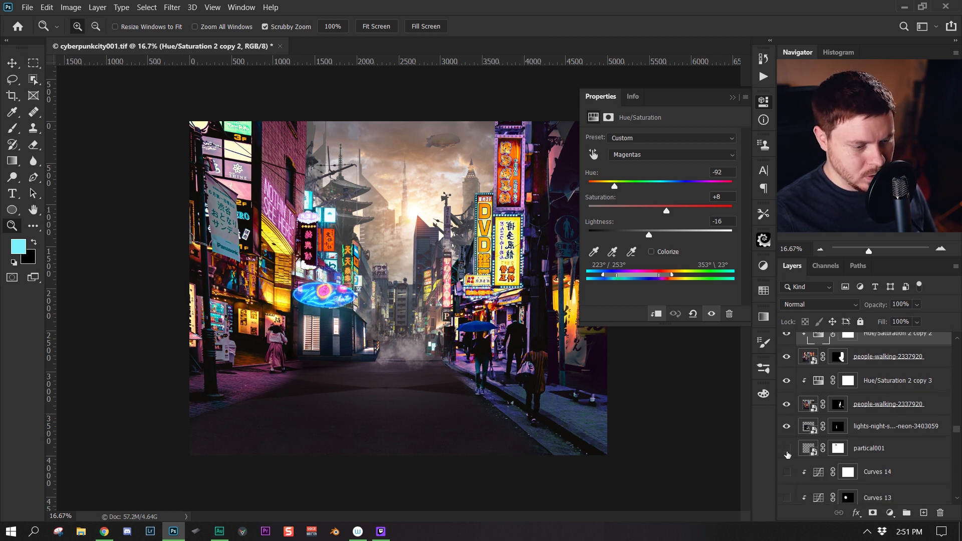
{"action": "scroll", "coordinate": [873, 438], "scroll_direction": "down", "scroll_amount": 1}
{"action": "left_click", "coordinate": [882, 427]}
{"action": "left_click", "coordinate": [786, 427]}
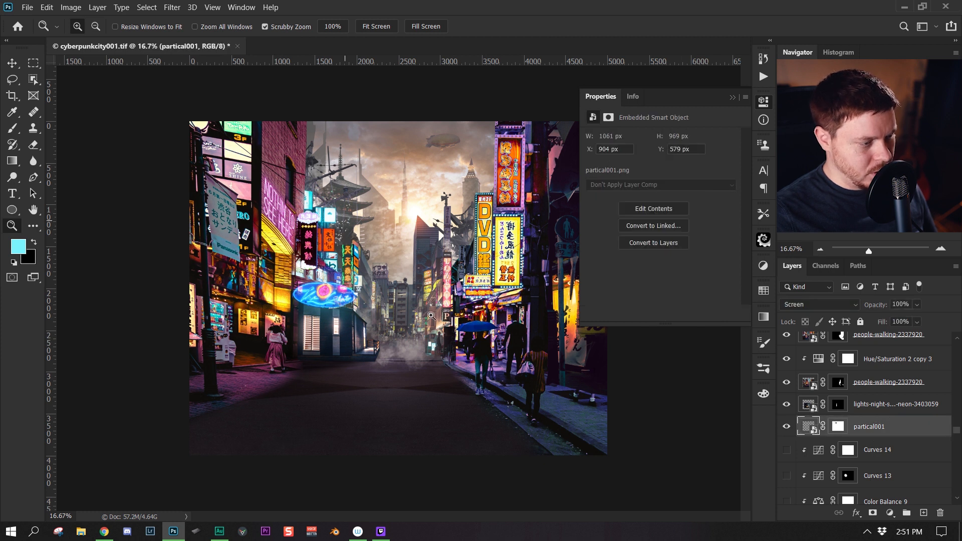
Step: Isolate partical001 to examine its particles up close, restore the other layers and inspect the particles within the scene
{"action": "left_click", "coordinate": [787, 427], "text": "alt"}
{"action": "left_click_drag", "start_coordinate": [335, 235], "coordinate": [396, 363]}
{"action": "left_click", "coordinate": [434, 367]}
{"action": "left_click", "coordinate": [434, 367]}
{"action": "left_click_drag", "start_coordinate": [513, 384], "coordinate": [420, 361]}
{"action": "left_click", "coordinate": [414, 347]}
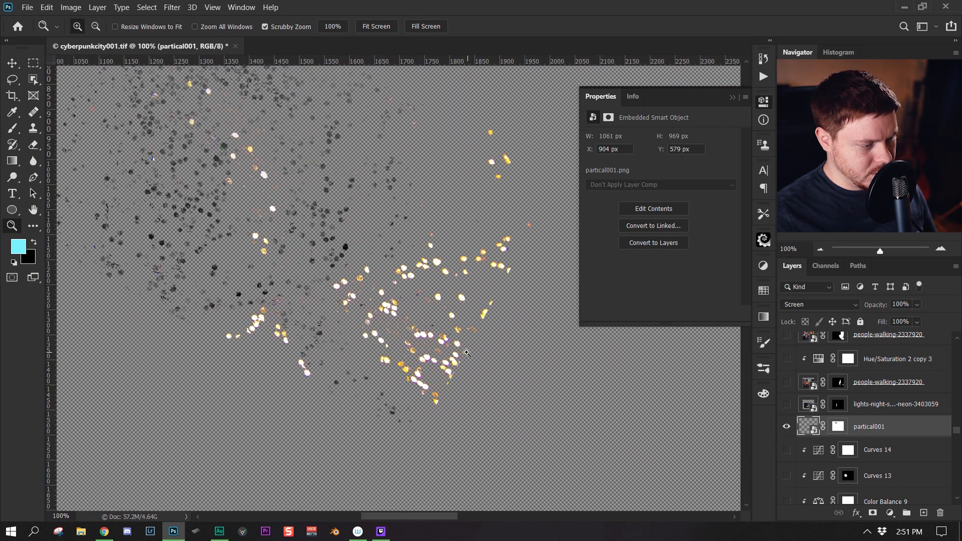
{"action": "left_click", "coordinate": [787, 426], "text": "alt"}
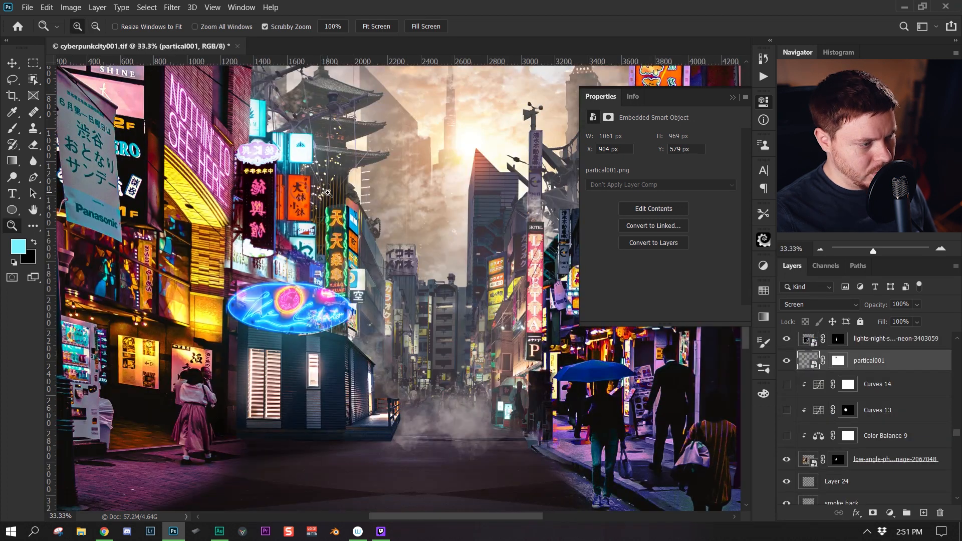
{"action": "left_click", "coordinate": [332, 196]}
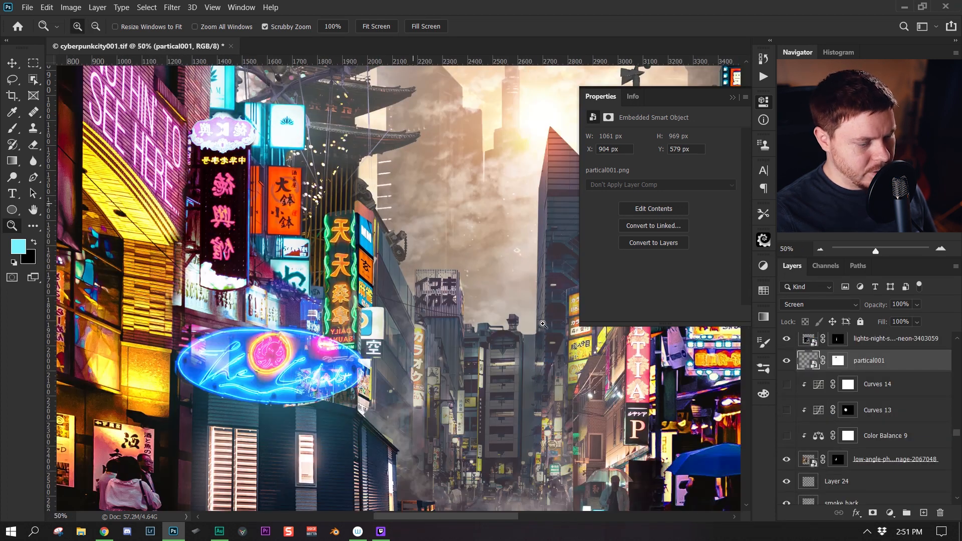
Step: Examine what the low-angle photo layer contributes by hiding it, viewing it alone and restoring it with all other layers
{"action": "left_click", "coordinate": [786, 459]}
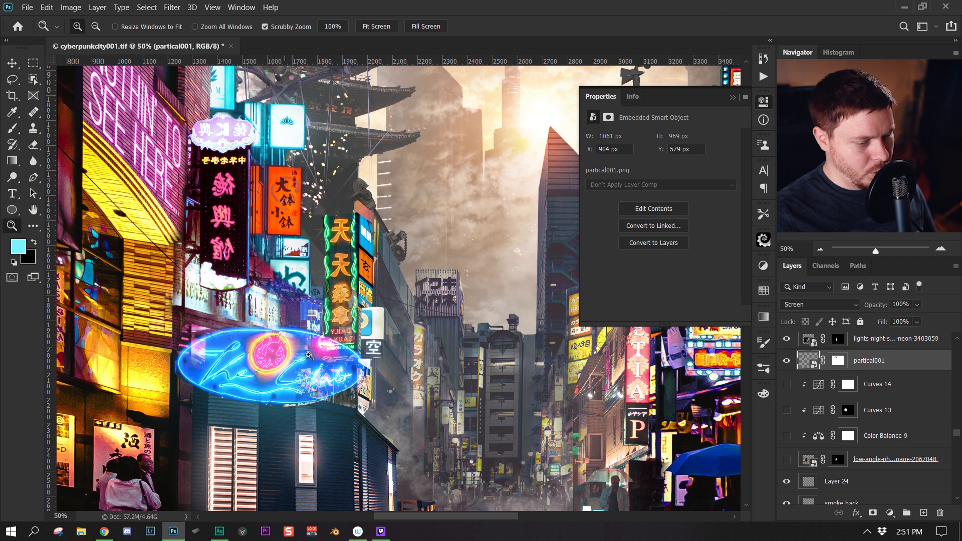
{"action": "left_click", "coordinate": [786, 459], "text": "alt"}
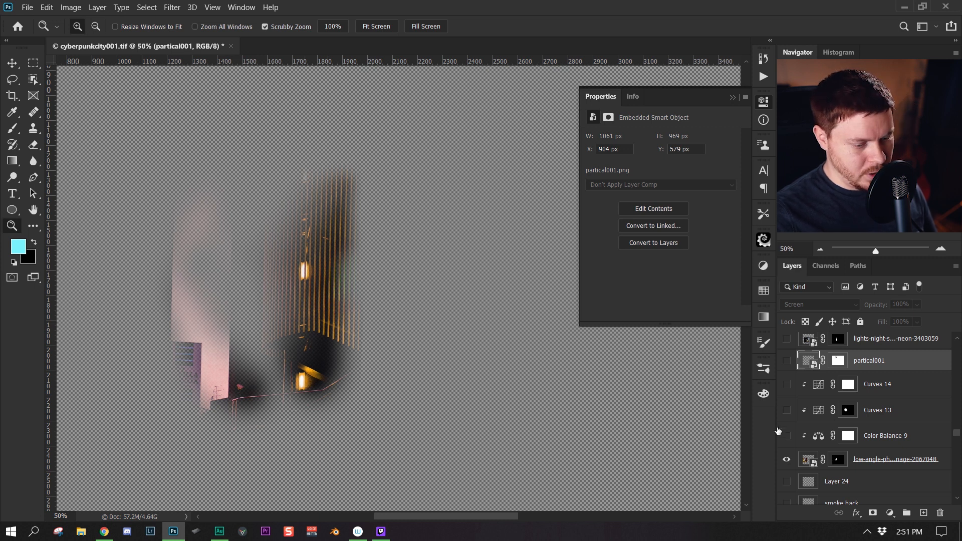
{"action": "left_click", "coordinate": [787, 460], "text": "alt"}
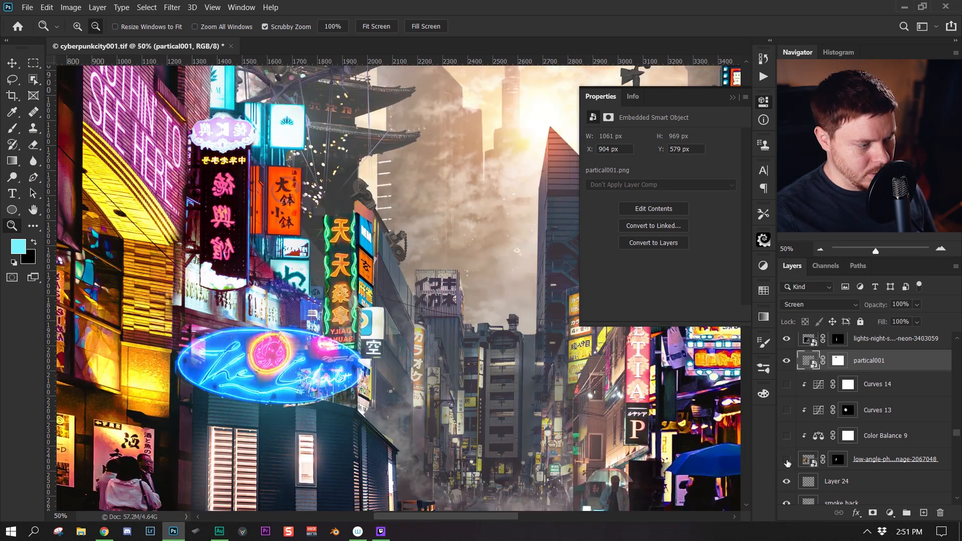
{"action": "left_click", "coordinate": [786, 460]}
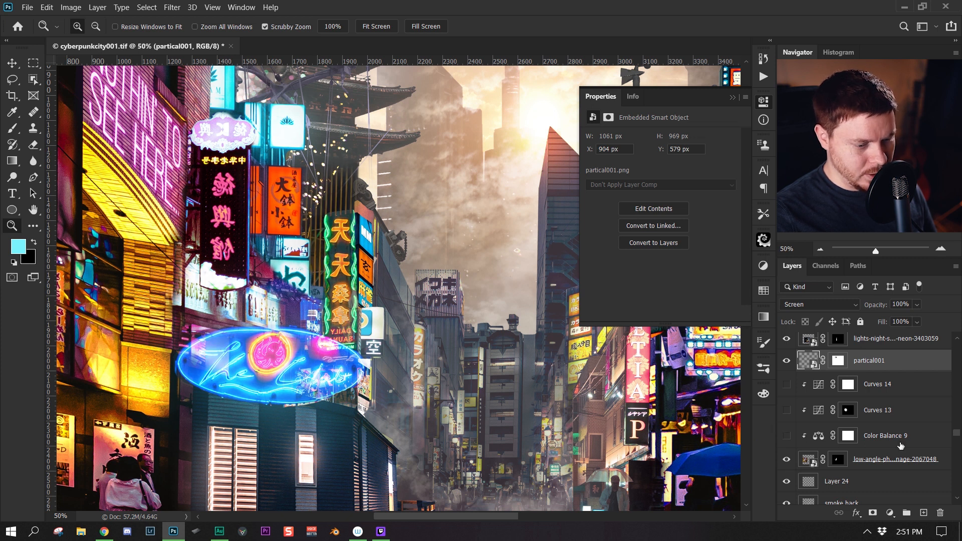
Step: Make the Color Balance 9, Curves 13 and Curves 14 adjustments above the low-angle photo layer visible
{"action": "left_click", "coordinate": [884, 436]}
{"action": "left_click", "coordinate": [818, 437]}
{"action": "left_click", "coordinate": [786, 436]}
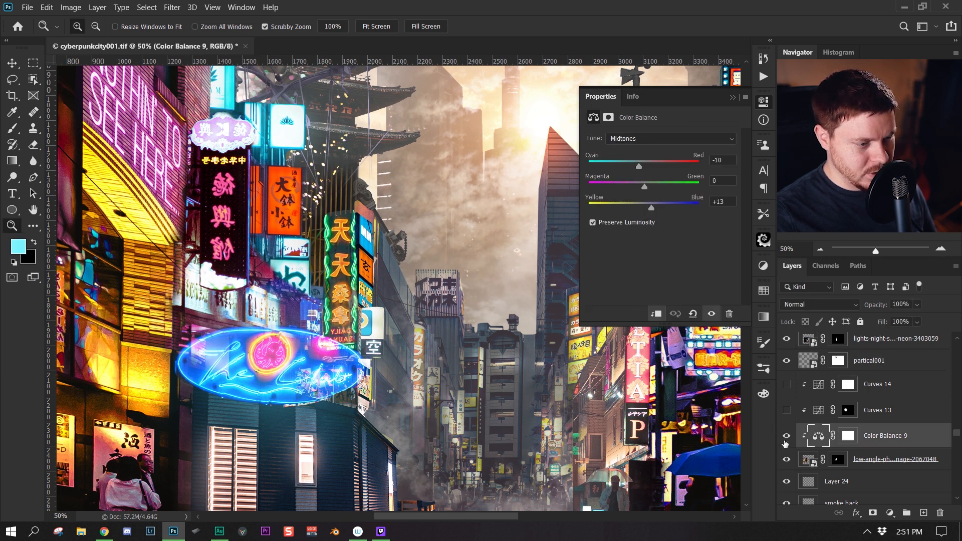
{"action": "left_click", "coordinate": [803, 410]}
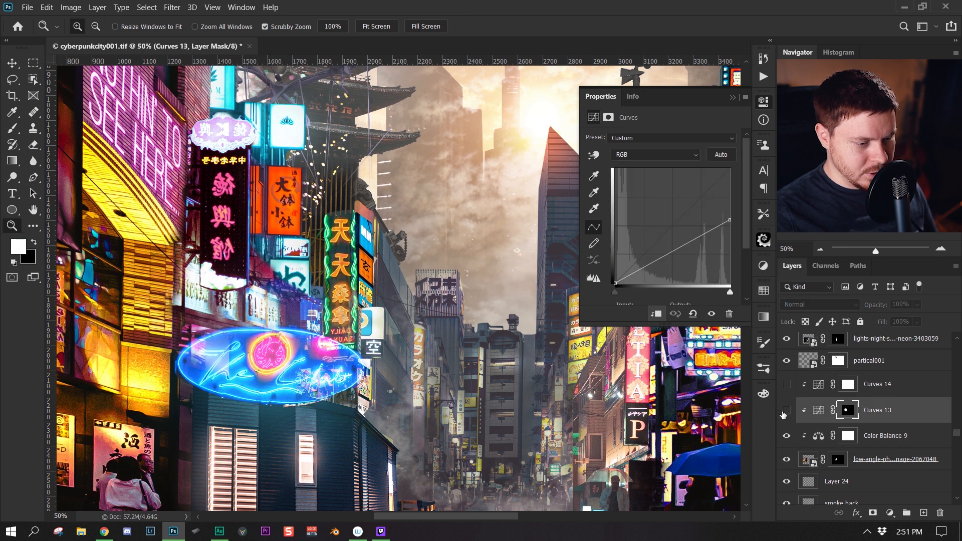
{"action": "left_click", "coordinate": [786, 411]}
{"action": "left_click", "coordinate": [803, 385]}
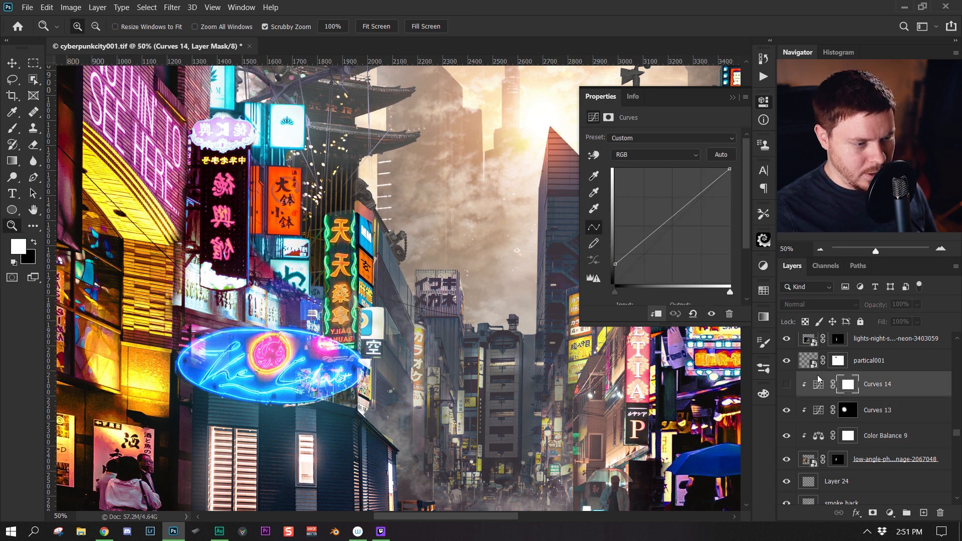
{"action": "left_click", "coordinate": [787, 385]}
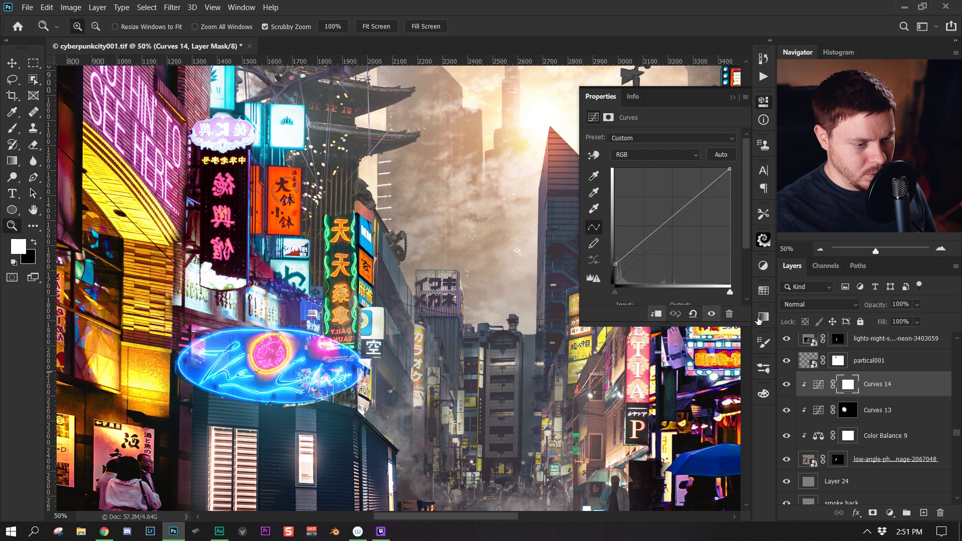
Step: Make the Color Balance 2 adjustment above the people-walking copy layer visible and review the whole street scene
{"action": "left_click_drag", "start_coordinate": [416, 200], "coordinate": [469, 212]}
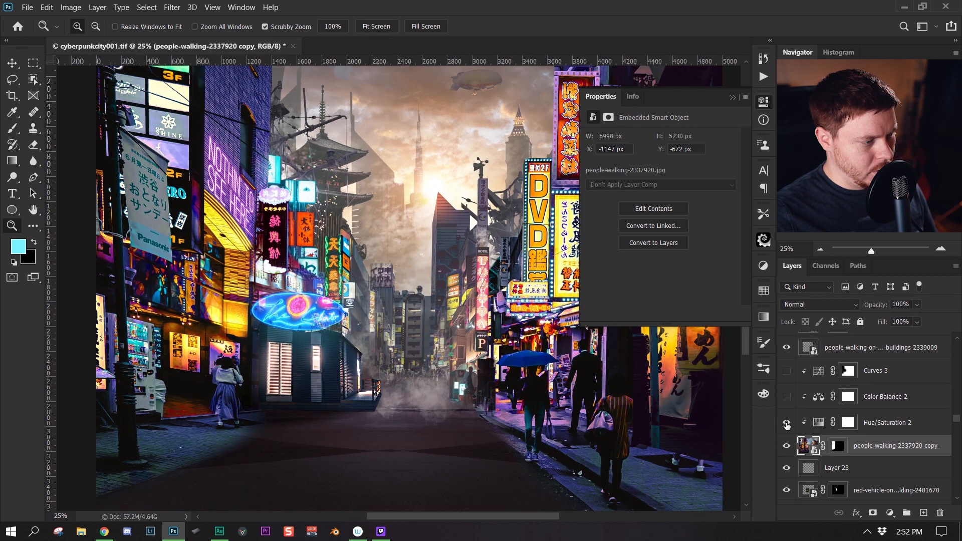
{"action": "left_click", "coordinate": [786, 397]}
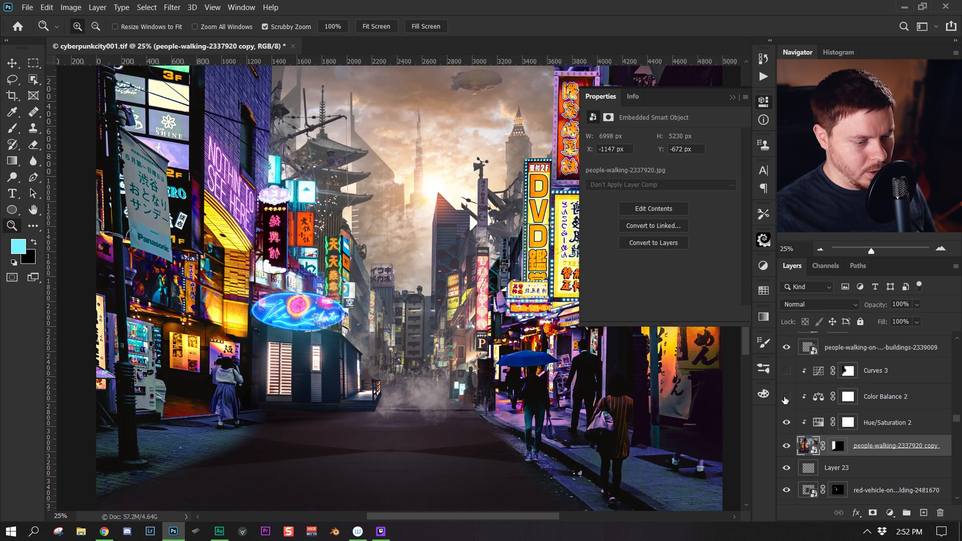
{"action": "left_click_drag", "start_coordinate": [467, 364], "coordinate": [328, 296]}
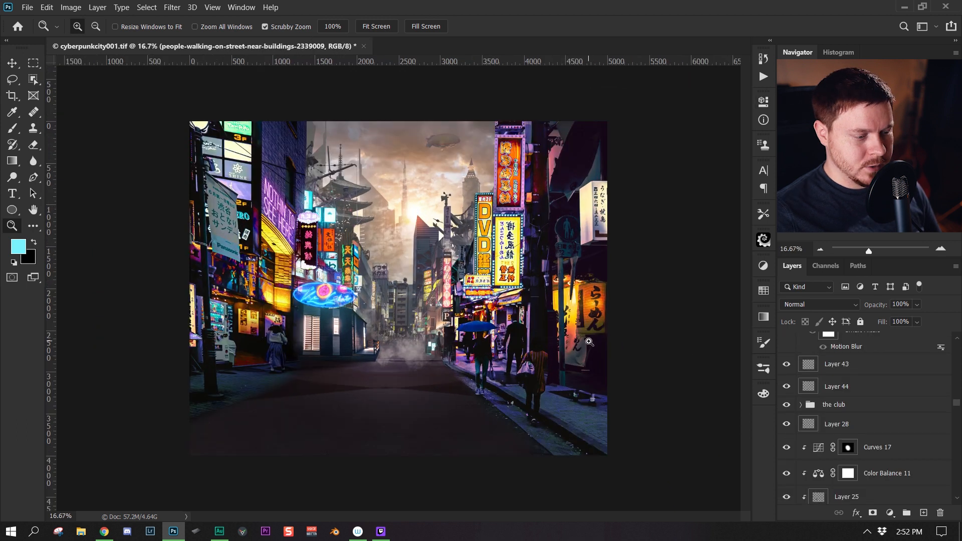
{"action": "left_click_drag", "start_coordinate": [586, 343], "coordinate": [543, 370]}
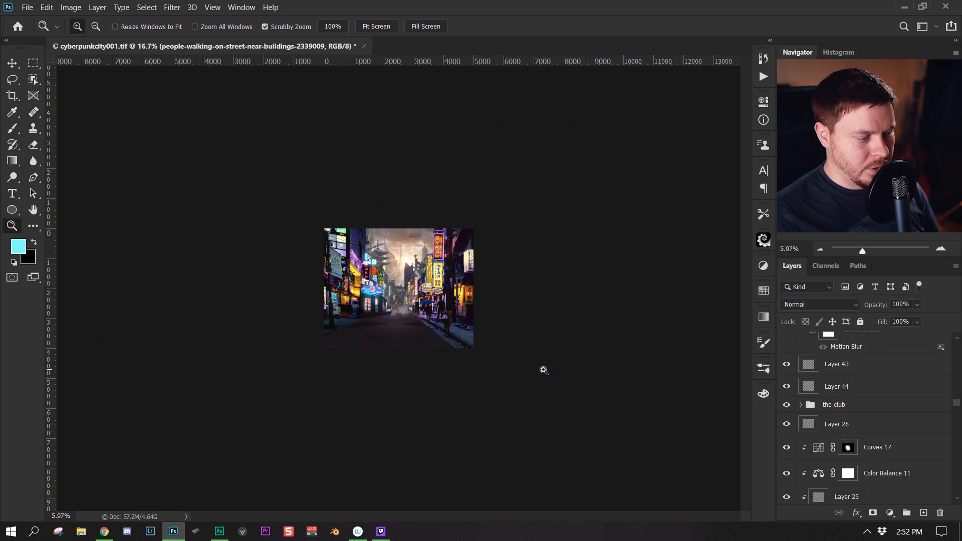
{"action": "left_click", "coordinate": [501, 381]}
{"action": "left_click", "coordinate": [475, 382]}
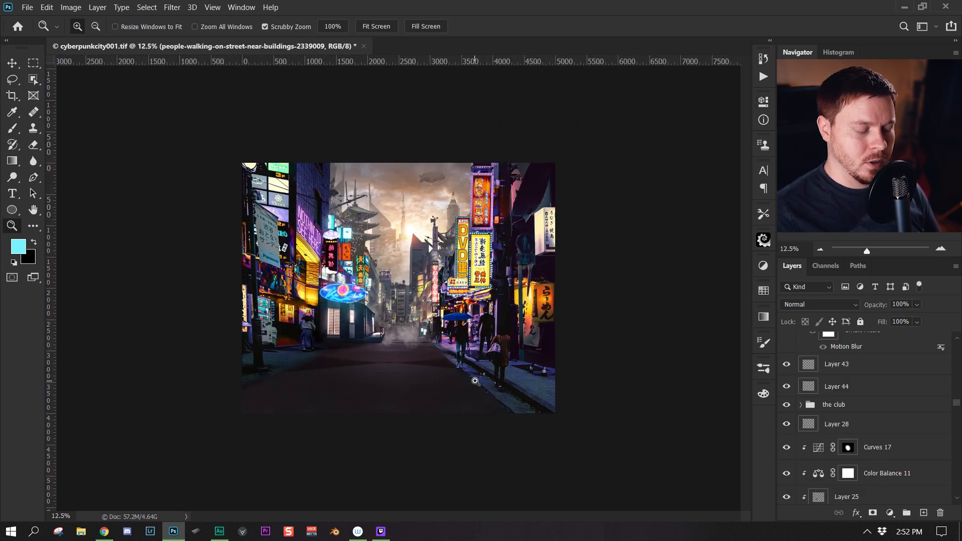
{"action": "left_click", "coordinate": [451, 342]}
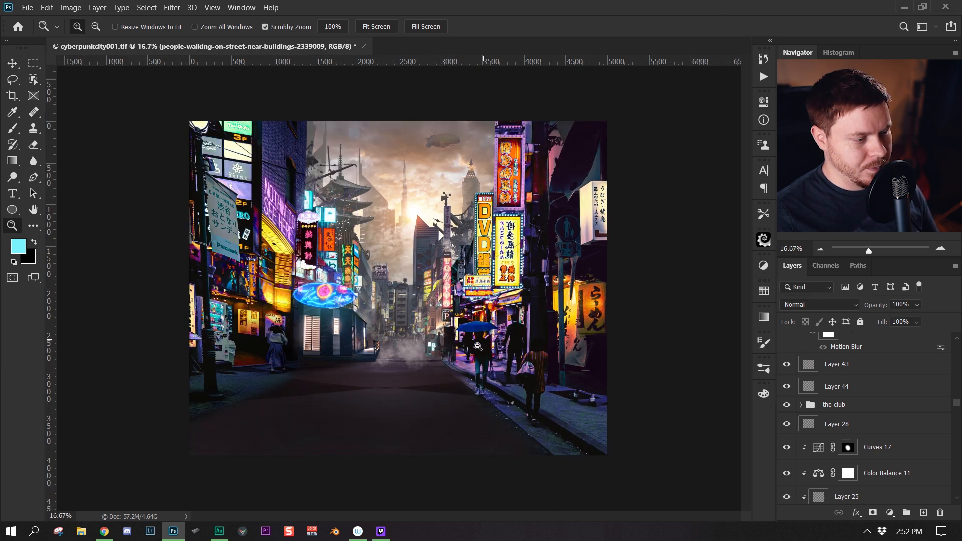
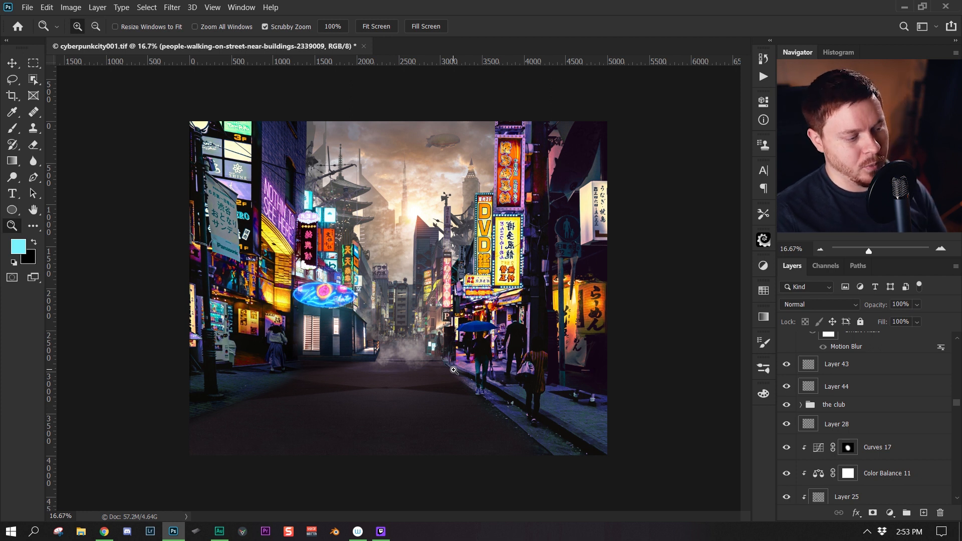
Step: Stamp all visible layers into a new merged layer directly above Layer 43
{"action": "key", "text": "ctrl+minus"}
{"action": "scroll", "coordinate": [891, 455], "scroll_direction": "up", "scroll_amount": 3}
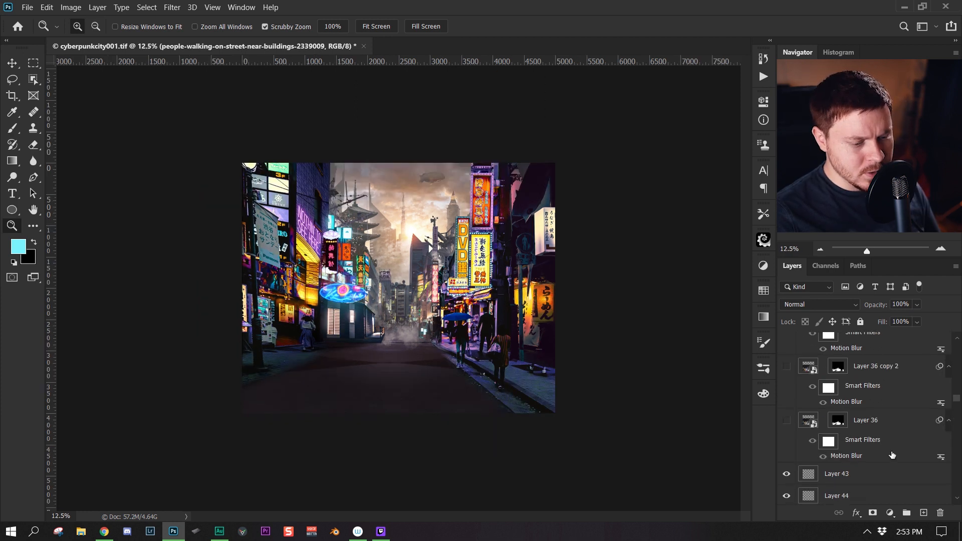
{"action": "left_click", "coordinate": [889, 367]}
{"action": "left_click", "coordinate": [894, 422]}
{"action": "left_click", "coordinate": [842, 474]}
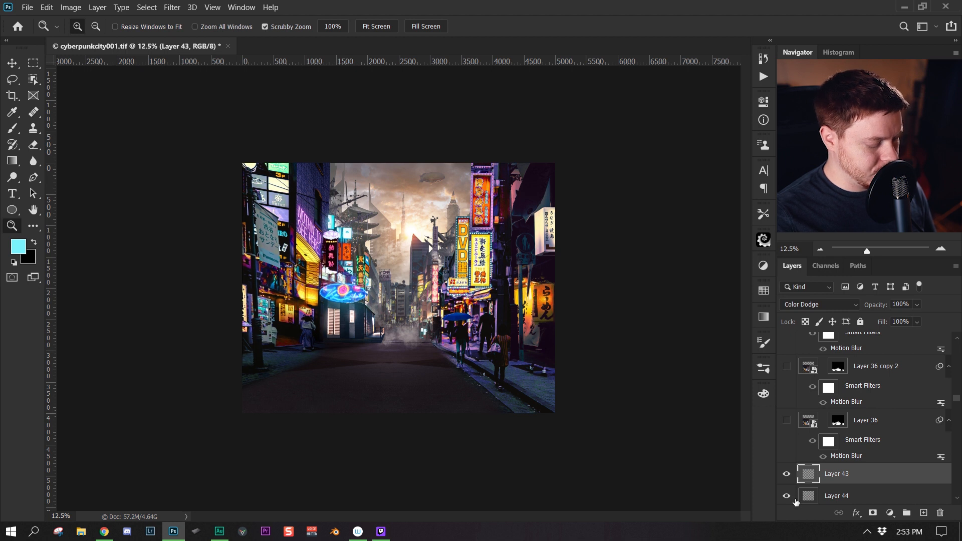
{"action": "key", "text": "ctrl+shift+alt+e"}
{"action": "scroll", "coordinate": [903, 479], "scroll_direction": "down", "scroll_amount": 1}
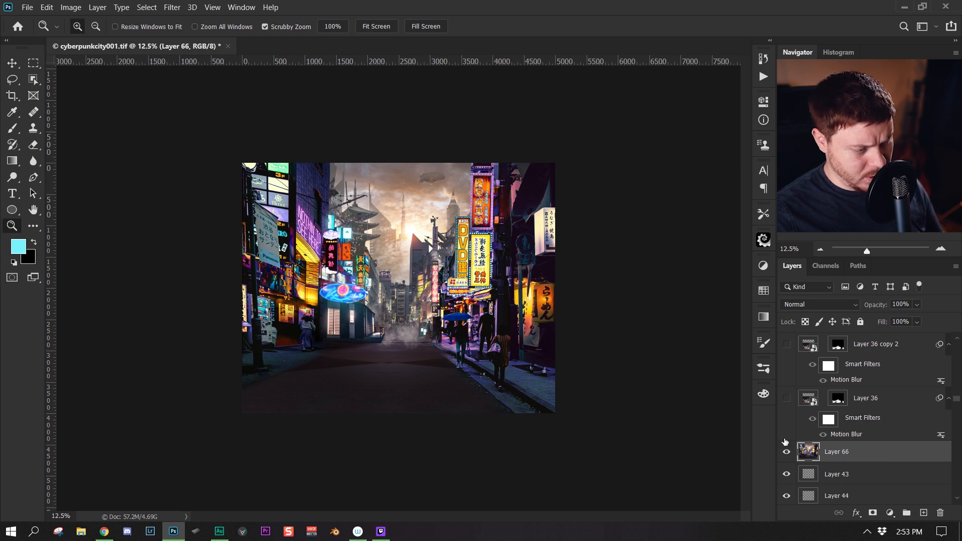
Step: Flip the merged street layer vertically with Free Transform and move it down over the lower part of the canvas
{"action": "key", "text": "ctrl+t"}
{"action": "right_click", "coordinate": [412, 257]}
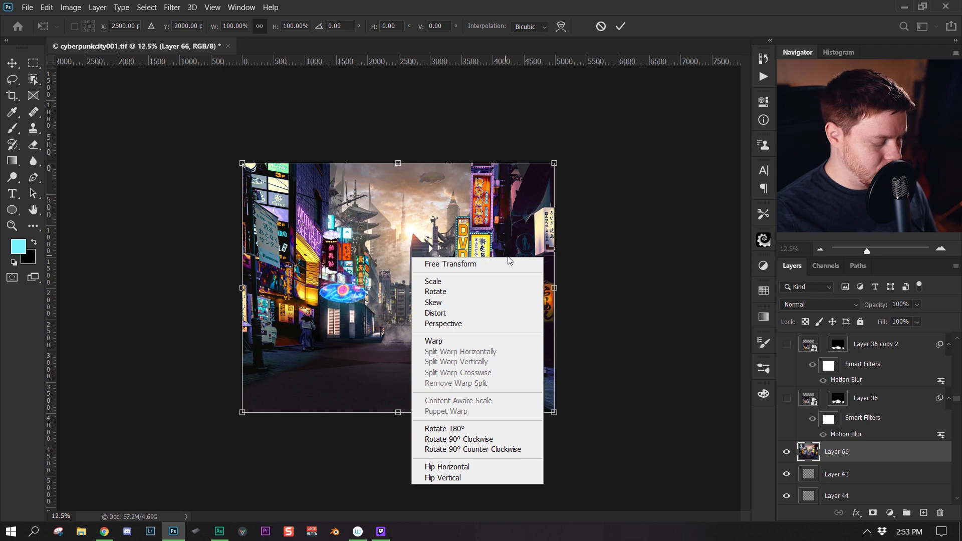
{"action": "right_click", "coordinate": [414, 206]}
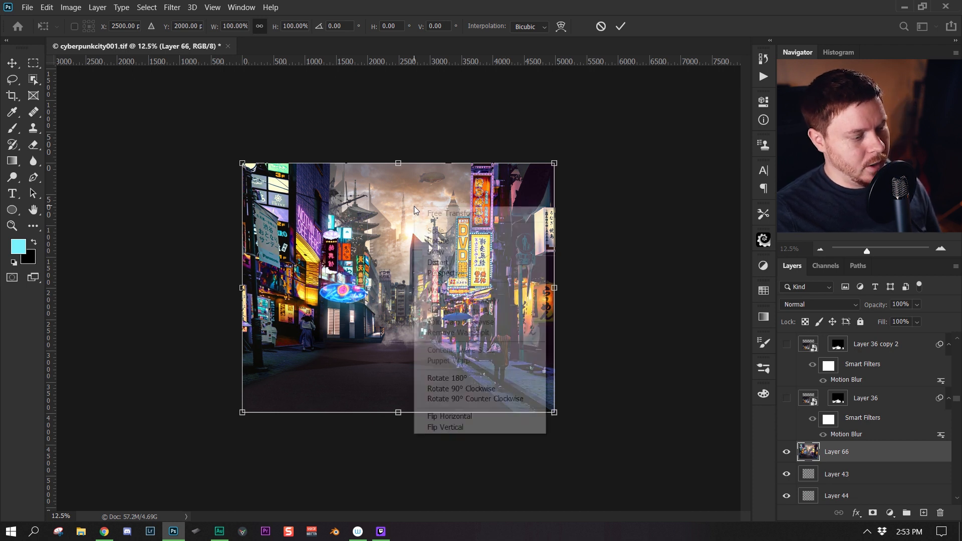
{"action": "left_click", "coordinate": [470, 429]}
{"action": "left_click_drag", "start_coordinate": [448, 264], "coordinate": [447, 357]}
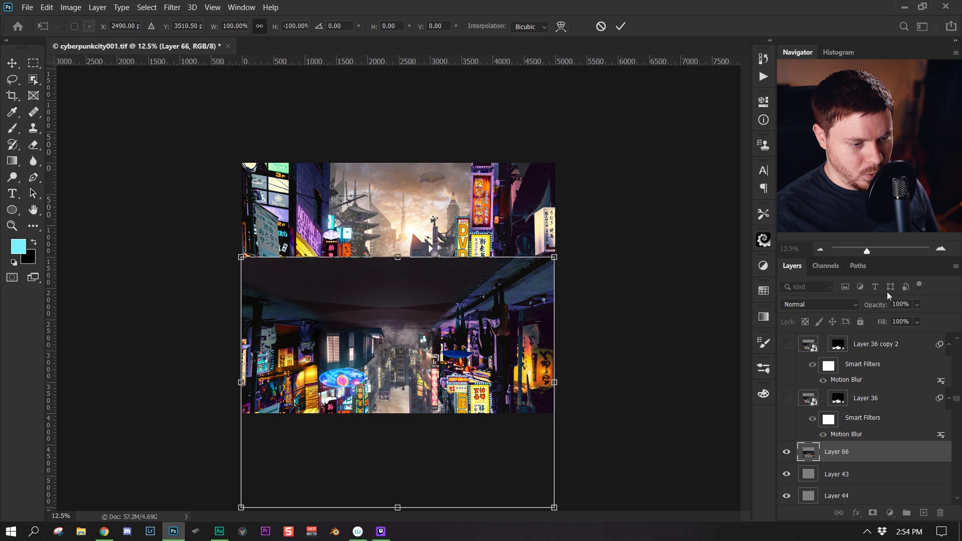
Step: Align the flipped layer at 70% opacity as a street reflection and set its blend mode to Soft Light
{"action": "left_click_drag", "start_coordinate": [873, 308], "coordinate": [852, 309]}
{"action": "mouse_move", "coordinate": [434, 339]}
{"action": "left_mouse_down"}
{"action": "mouse_move", "coordinate": [433, 359]}
{"action": "mouse_move", "coordinate": [434, 351]}
{"action": "left_mouse_up"}
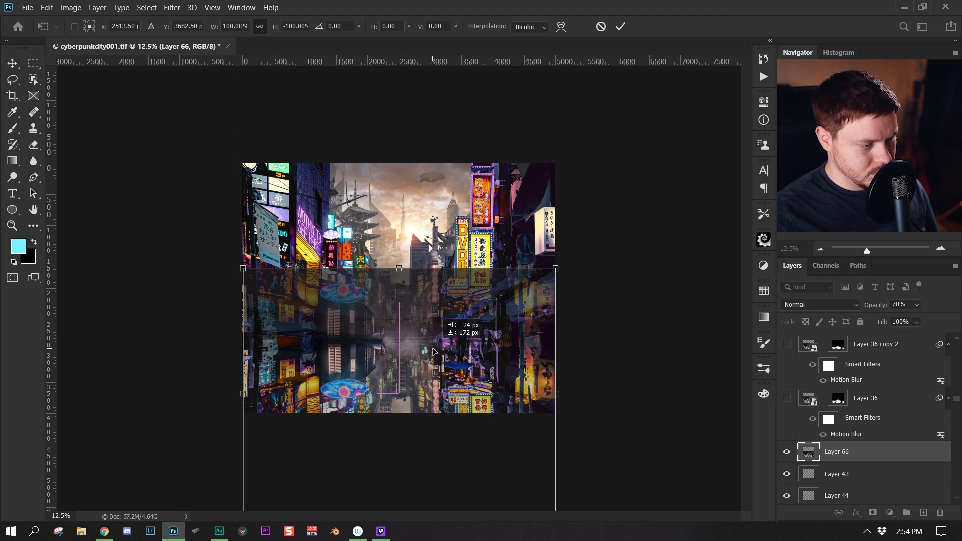
{"action": "key", "text": "Return"}
{"action": "left_click", "coordinate": [819, 304]}
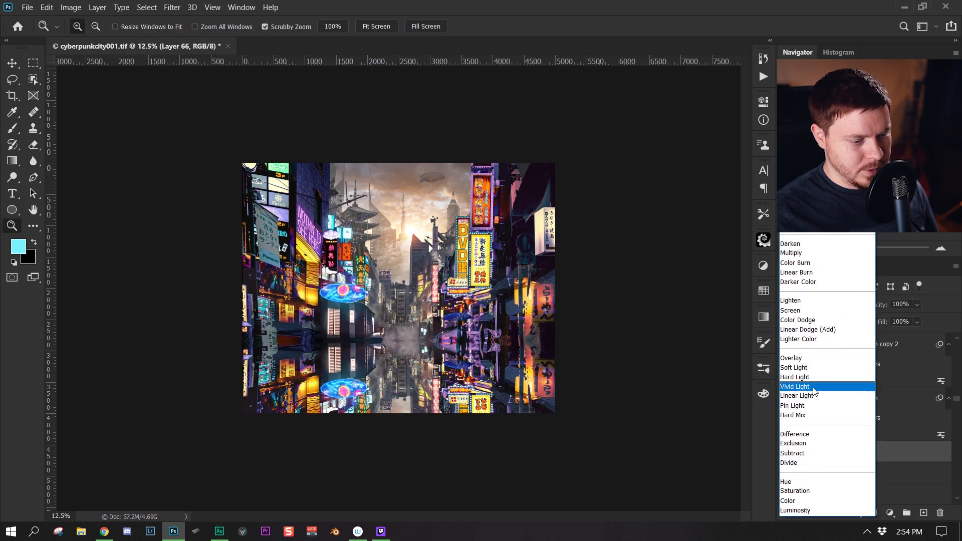
{"action": "left_click", "coordinate": [810, 368]}
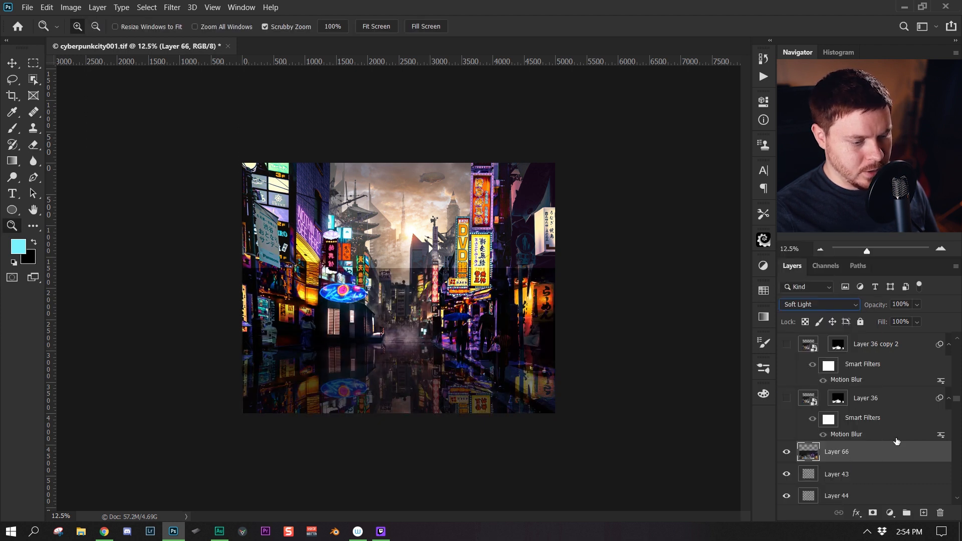
Step: Remove the temporary flipped layer and make the original Layer 36 reflection visible instead
{"action": "left_click", "coordinate": [885, 407]}
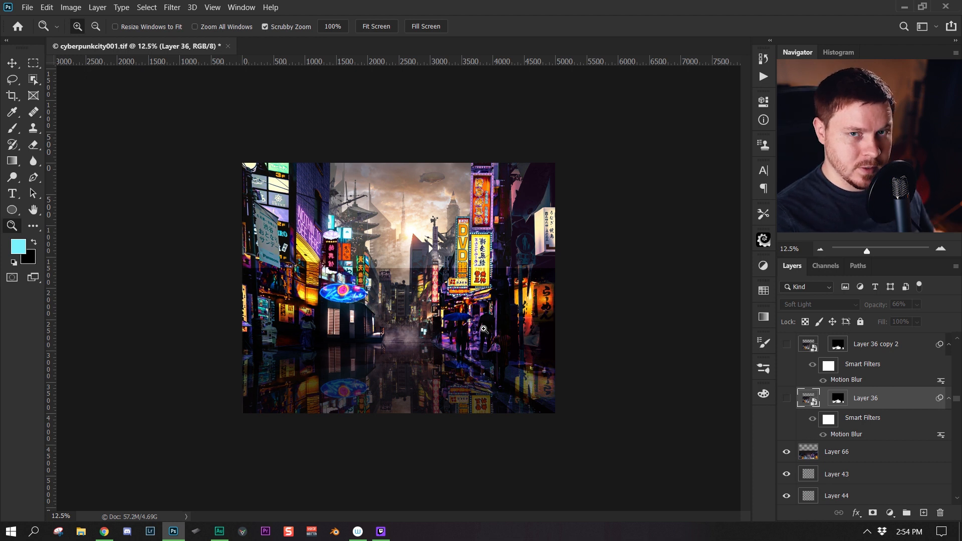
{"action": "left_click_drag", "start_coordinate": [909, 403], "coordinate": [934, 496]}
{"action": "left_click", "coordinate": [831, 396]}
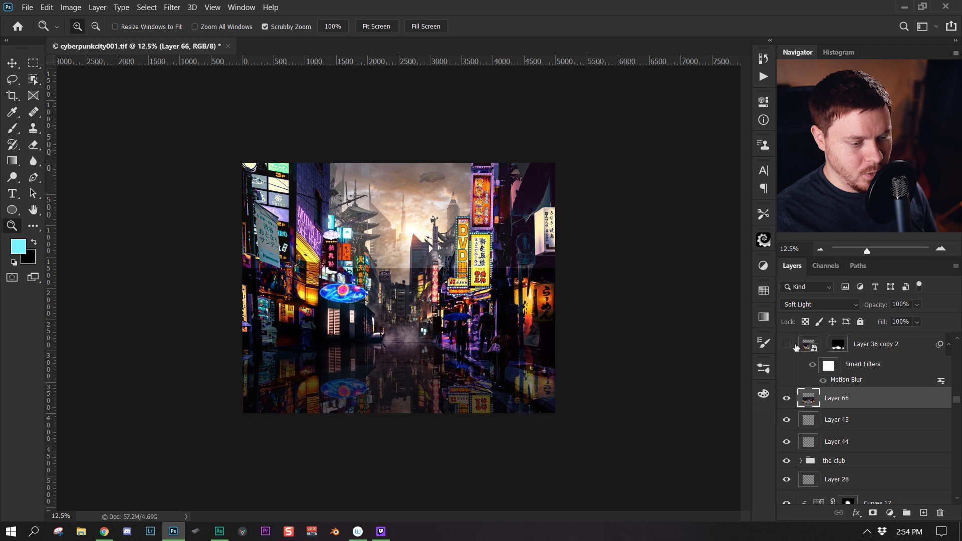
{"action": "key", "text": "ctrl+z"}
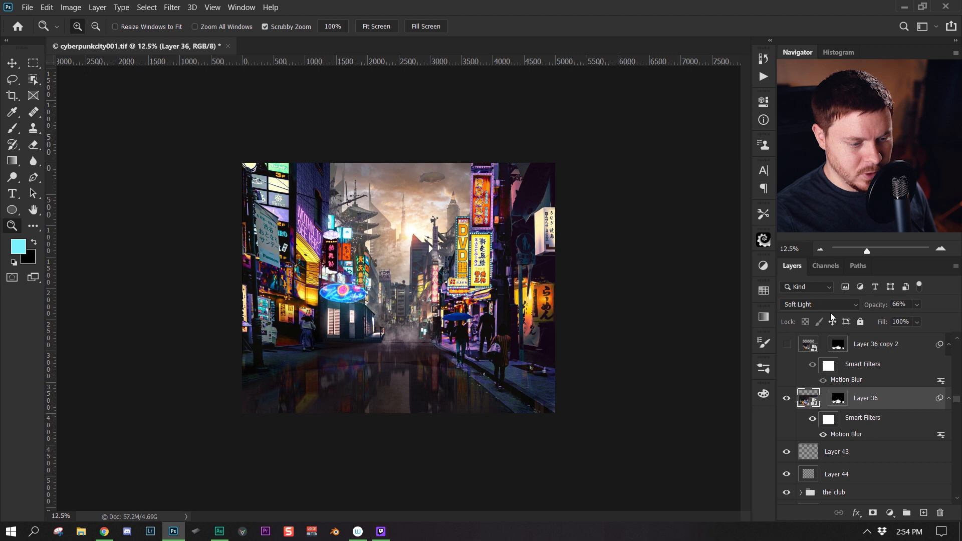
Step: Compare Layer 36 with its mask disabled and enabled, and inspect its Motion Blur filter settings
{"action": "left_click", "coordinate": [837, 397], "text": "shift"}
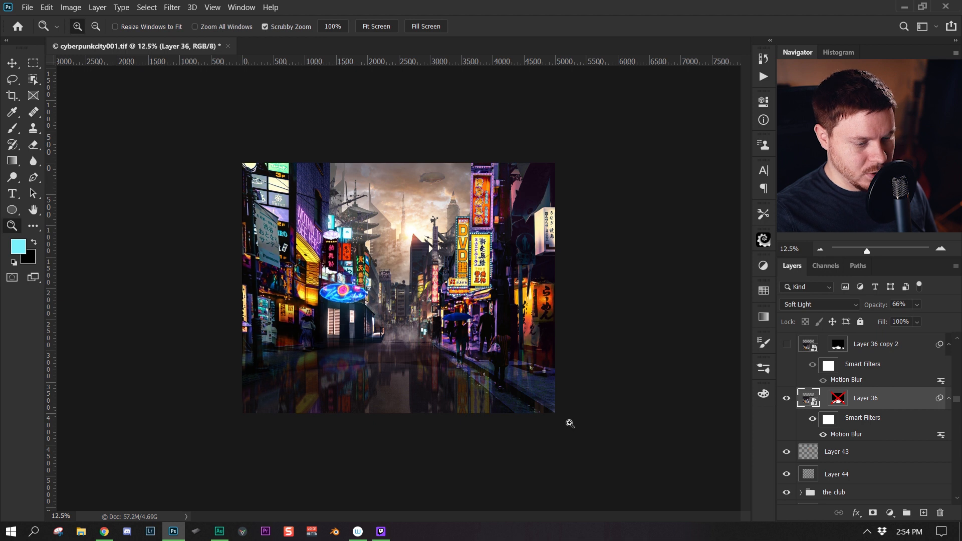
{"action": "left_click", "coordinate": [834, 401], "text": "shift"}
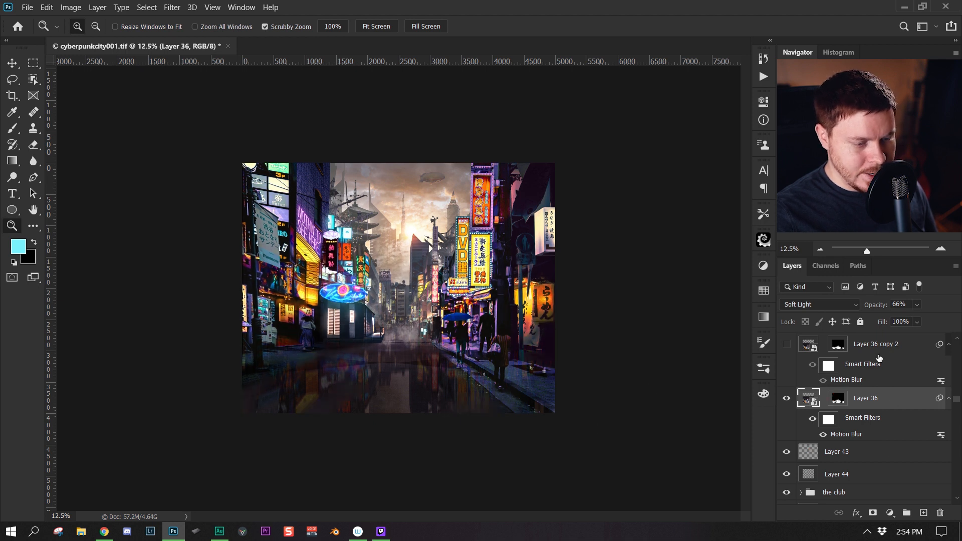
{"action": "double_click", "coordinate": [859, 435]}
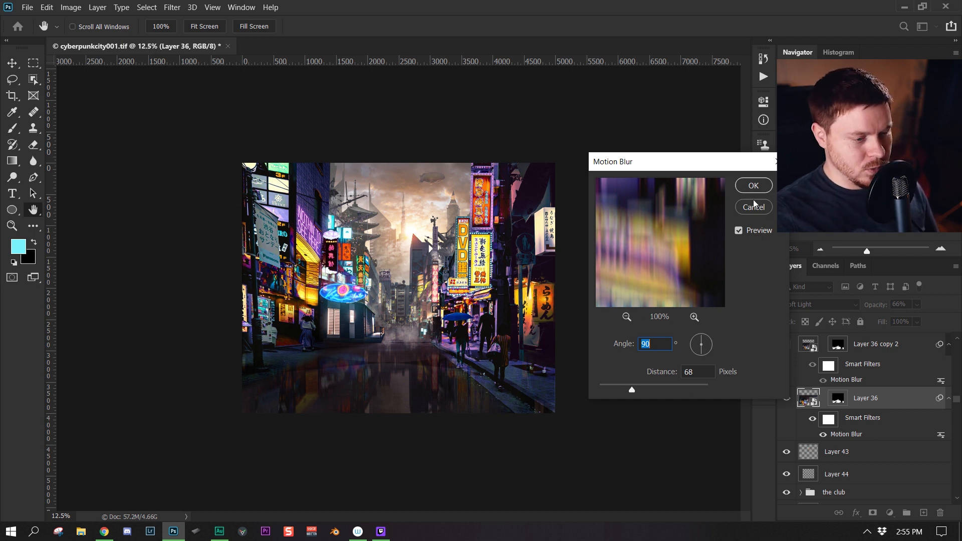
{"action": "key", "text": "Return"}
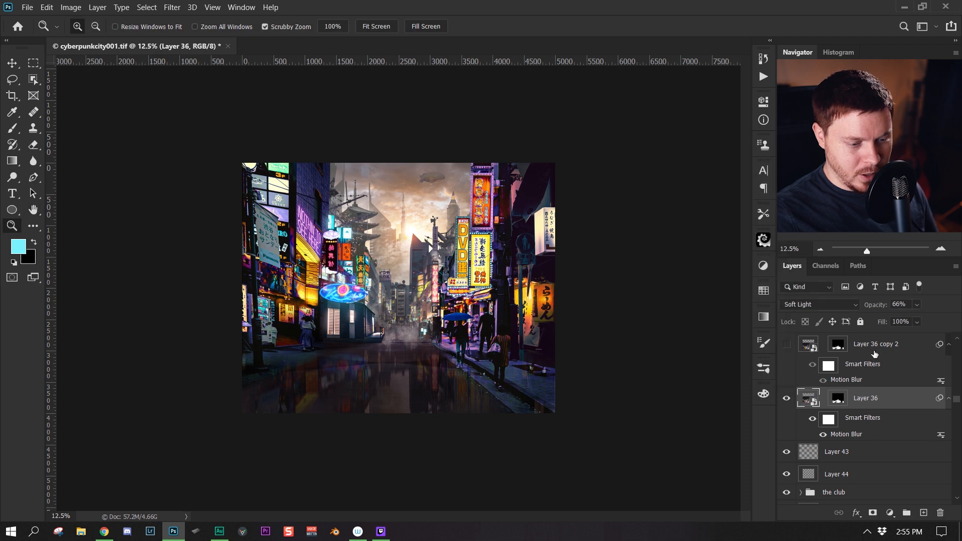
Step: Make the reflection layers Layer 36 copy 2 and Layer 36 copy visible above Layer 36
{"action": "left_click", "coordinate": [887, 385]}
{"action": "scroll", "coordinate": [886, 393], "scroll_direction": "up", "scroll_amount": 2}
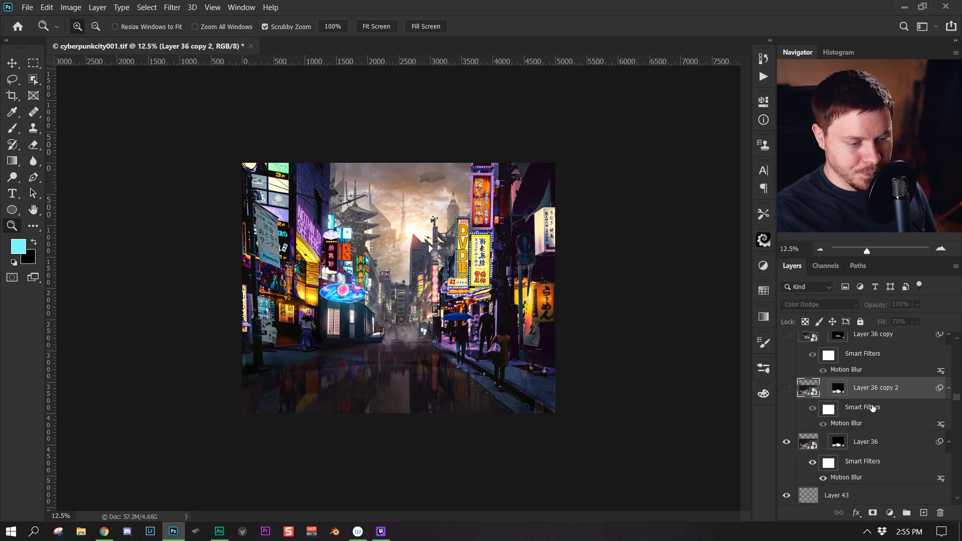
{"action": "left_click", "coordinate": [786, 388]}
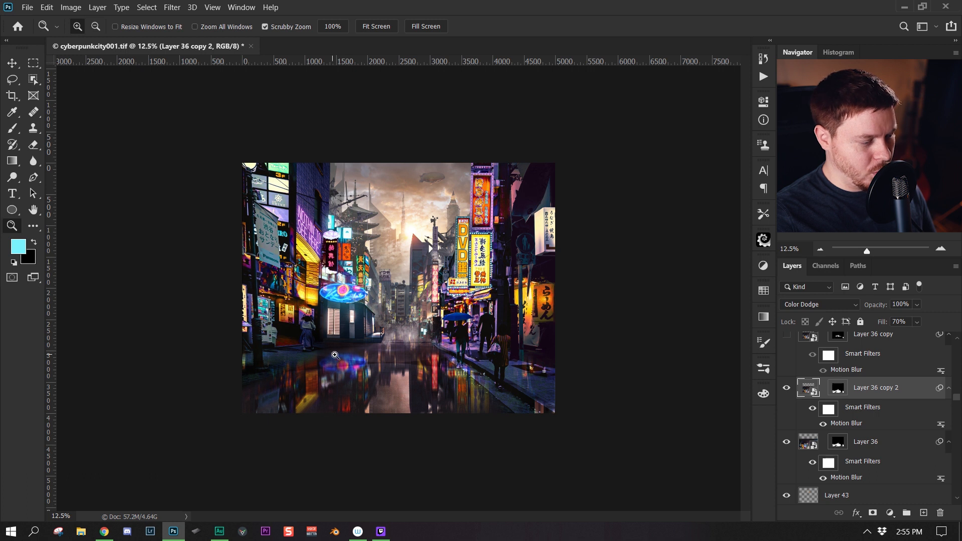
{"action": "scroll", "coordinate": [892, 420], "scroll_direction": "up", "scroll_amount": 2}
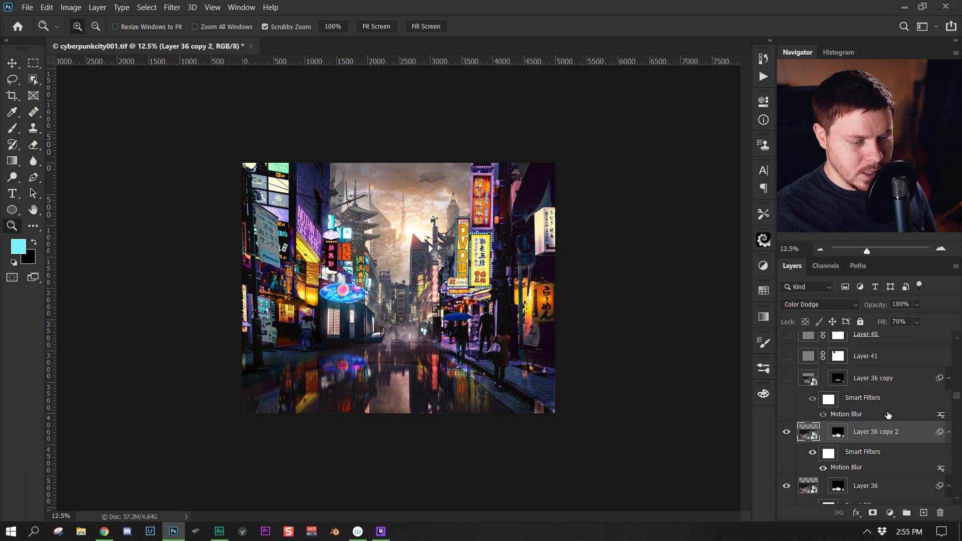
{"action": "left_click", "coordinate": [875, 379]}
{"action": "left_click", "coordinate": [786, 378]}
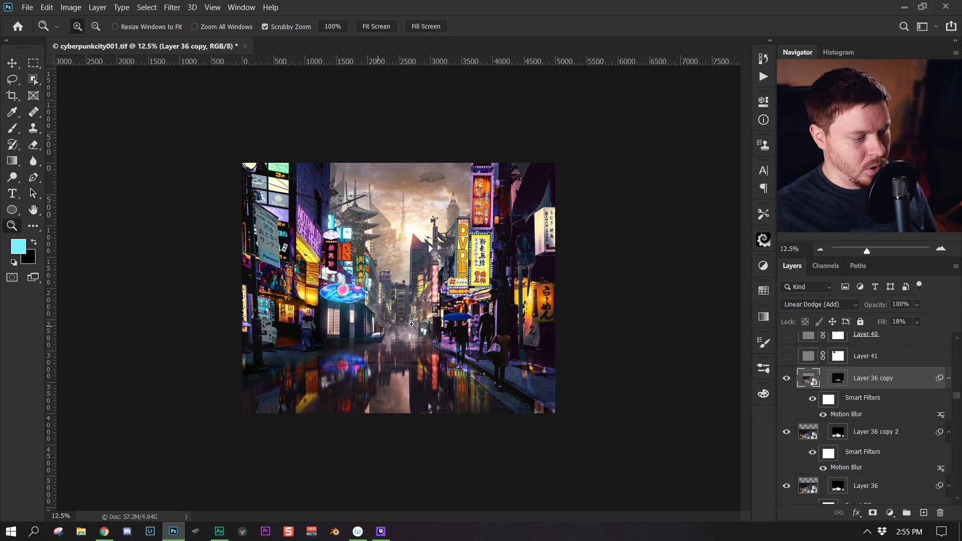
Step: Isolate Layer 41 to examine its content on its own and restore the other layers
{"action": "scroll", "coordinate": [941, 407], "scroll_direction": "up", "scroll_amount": 1}
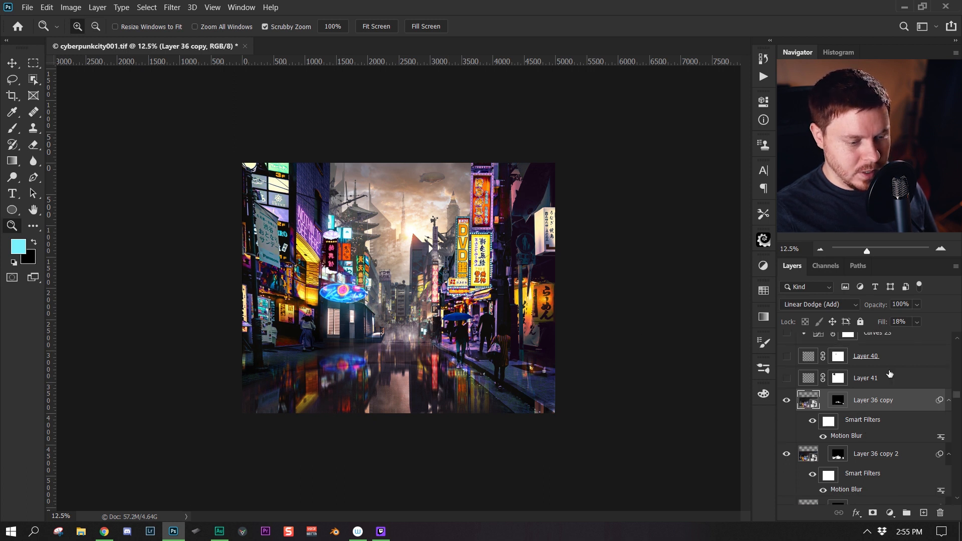
{"action": "left_click", "coordinate": [787, 379]}
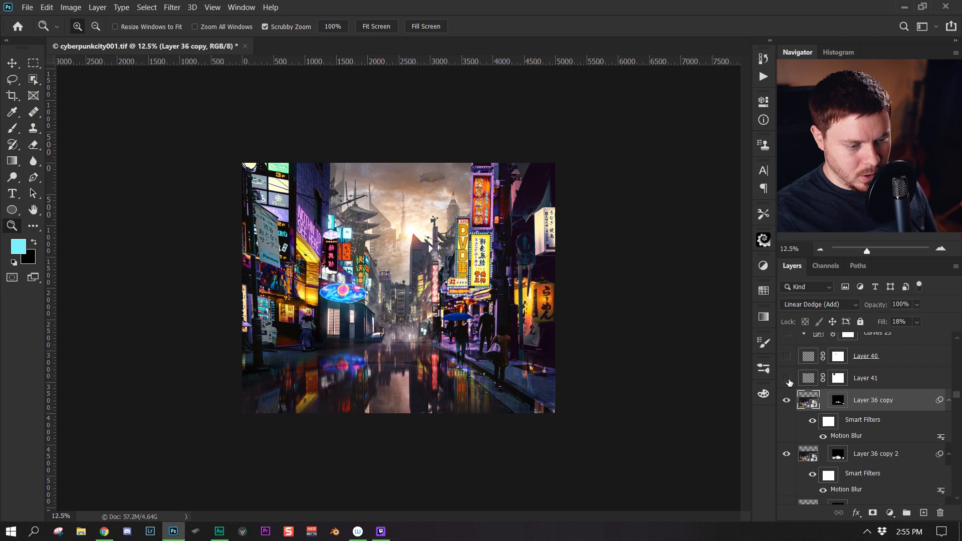
{"action": "left_click", "coordinate": [786, 378], "text": "alt"}
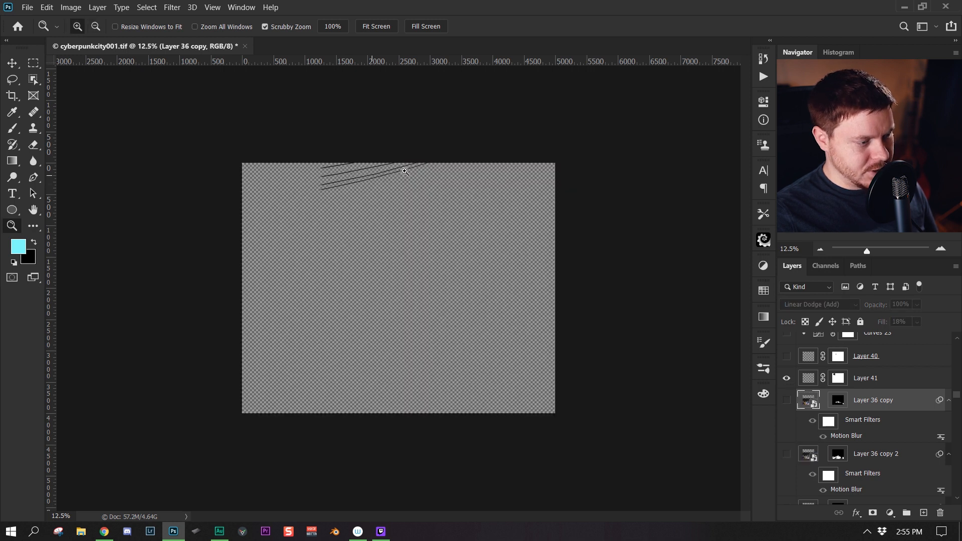
{"action": "left_click", "coordinate": [786, 380], "text": "alt"}
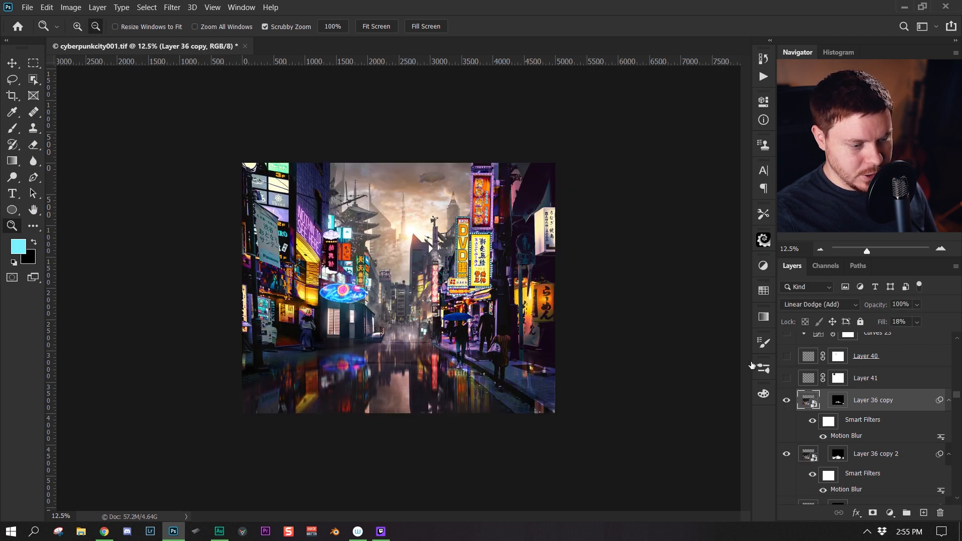
Step: Make Layer 41 and Layer 40 visible above the reflection layers
{"action": "left_click", "coordinate": [786, 378]}
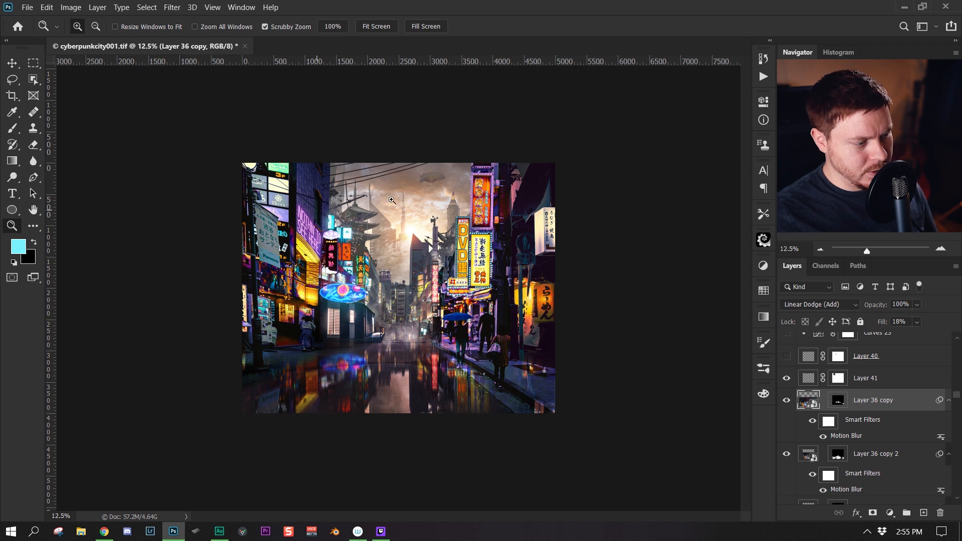
{"action": "scroll", "coordinate": [801, 395], "scroll_direction": "up", "scroll_amount": 2}
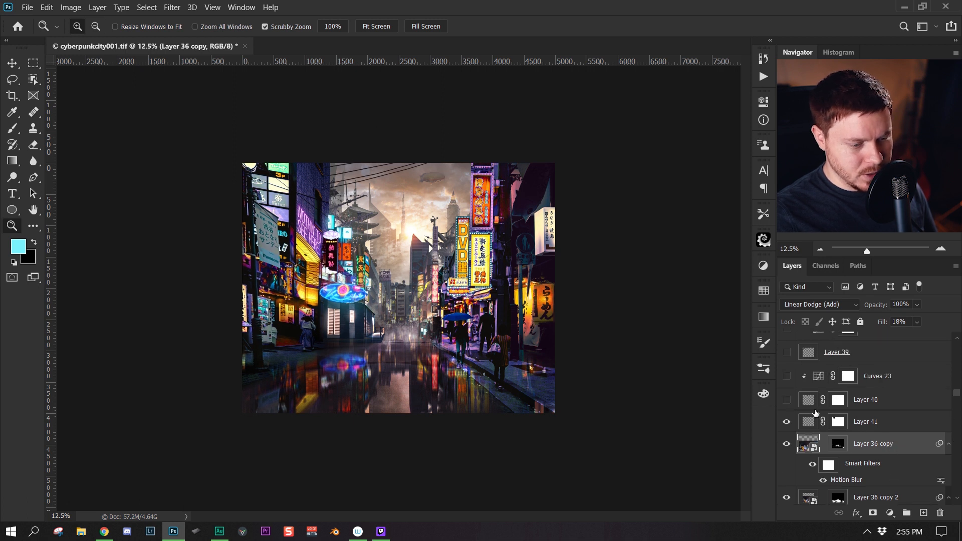
{"action": "left_click", "coordinate": [787, 400]}
{"action": "left_click", "coordinate": [880, 401]}
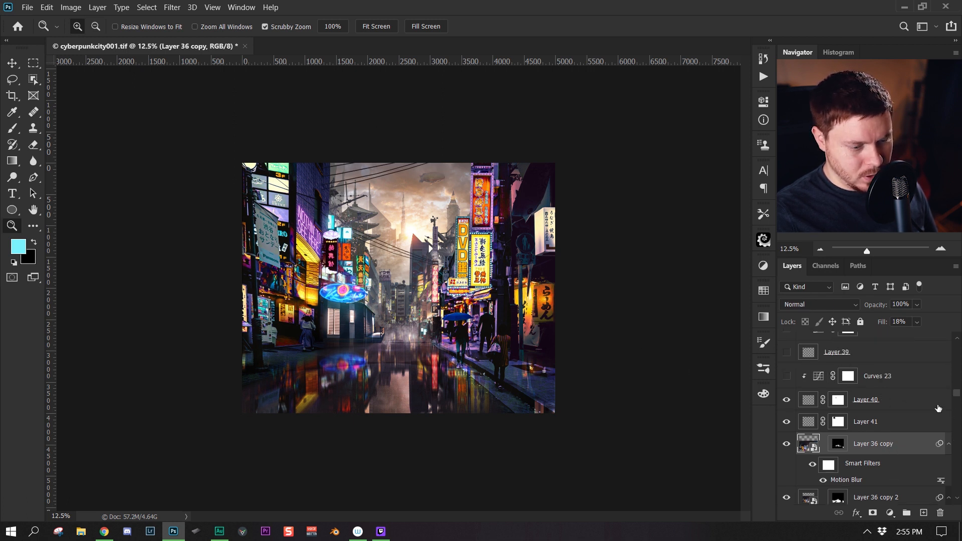
Step: Make the clipped Curves 23 adjustment above Layer 40 visible and open its curve settings
{"action": "left_click", "coordinate": [819, 380]}
{"action": "left_click", "coordinate": [786, 377]}
{"action": "double_click", "coordinate": [817, 376]}
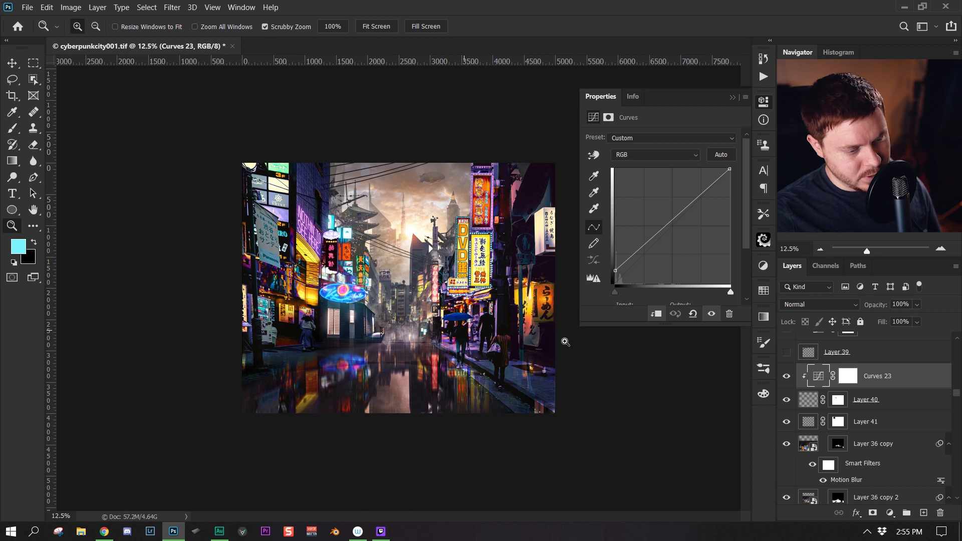
Step: Make Layer 39 visible, isolate it to examine its content, and restore the other layers
{"action": "left_click", "coordinate": [894, 360]}
{"action": "left_click", "coordinate": [786, 351]}
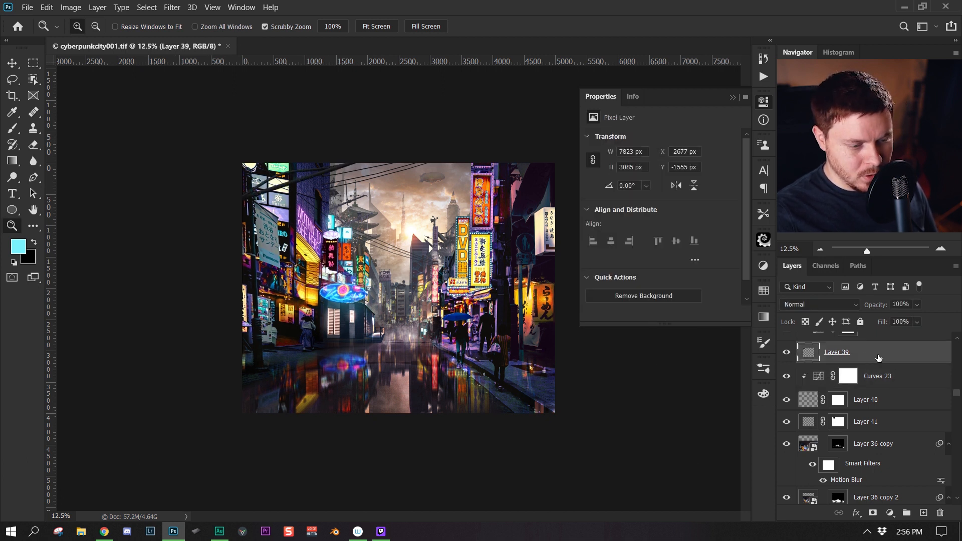
{"action": "left_click", "coordinate": [786, 352], "text": "alt"}
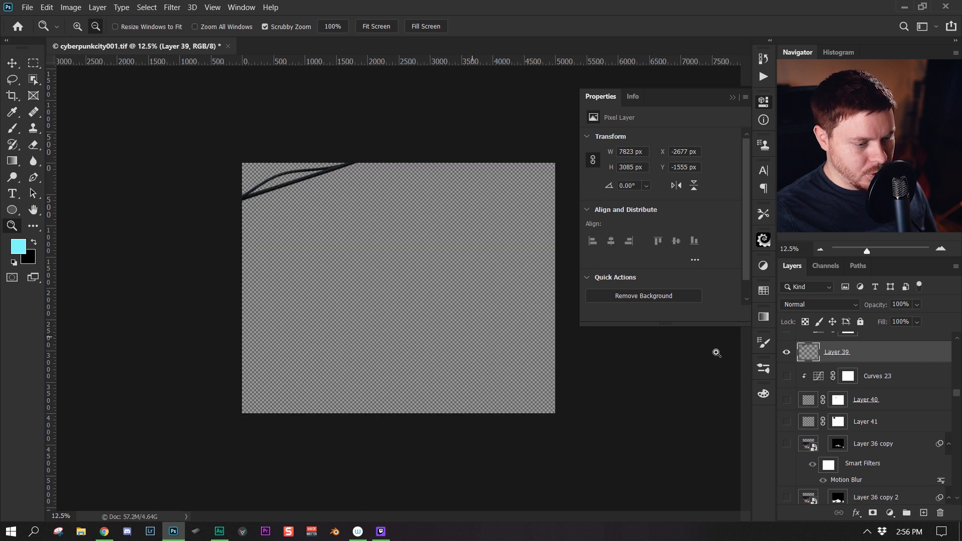
{"action": "left_click", "coordinate": [784, 355], "text": "alt"}
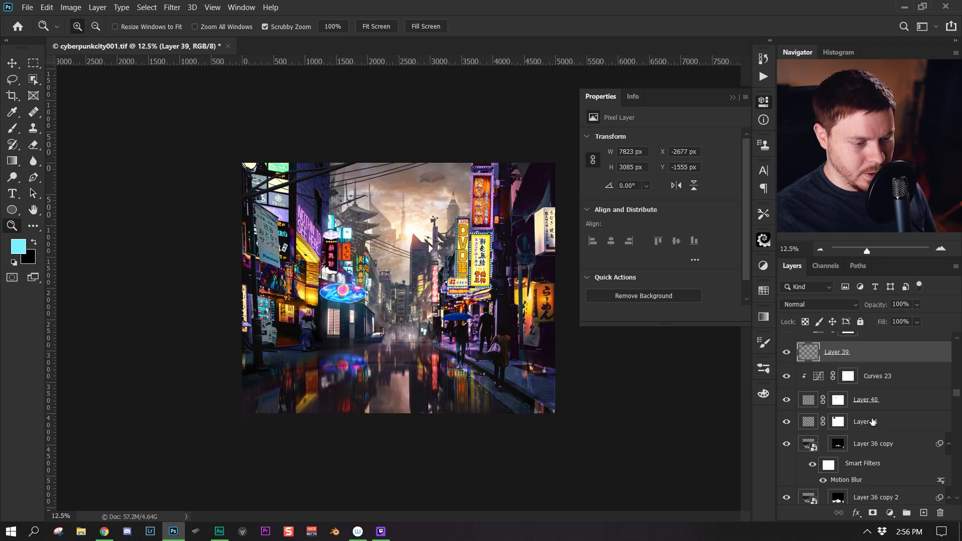
Step: Make the Curves 24 adjustment clipped to Layer 39 visible and display its curve settings
{"action": "scroll", "coordinate": [922, 398], "scroll_direction": "up", "scroll_amount": 5}
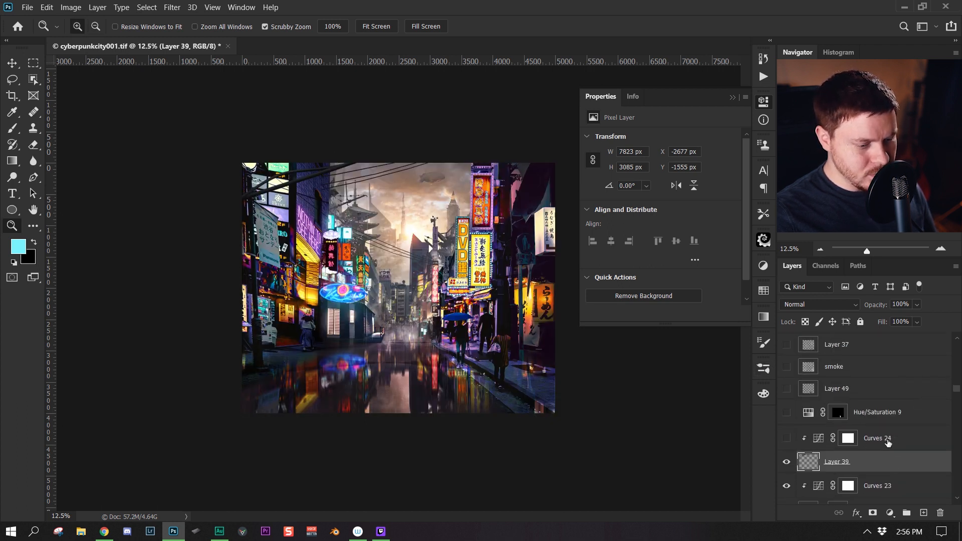
{"action": "left_click", "coordinate": [887, 439]}
{"action": "left_click", "coordinate": [786, 437]}
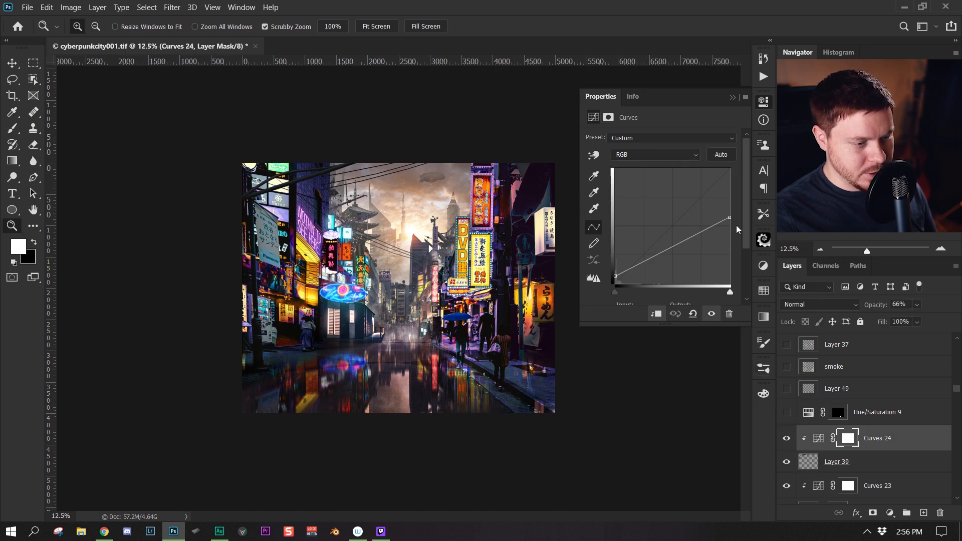
Step: Display the Hue/Saturation 9 settings and make that adjustment layer visible
{"action": "left_click", "coordinate": [892, 414]}
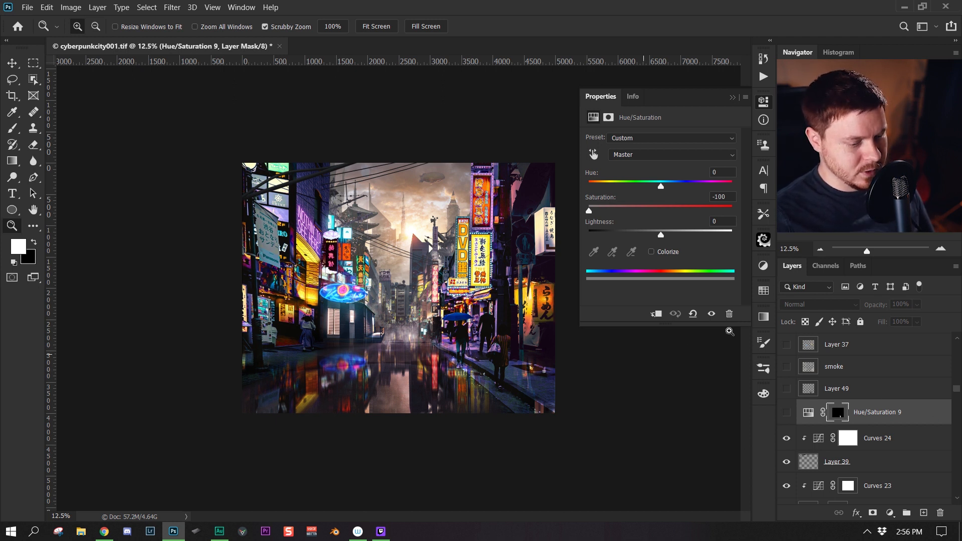
{"action": "left_click", "coordinate": [786, 412]}
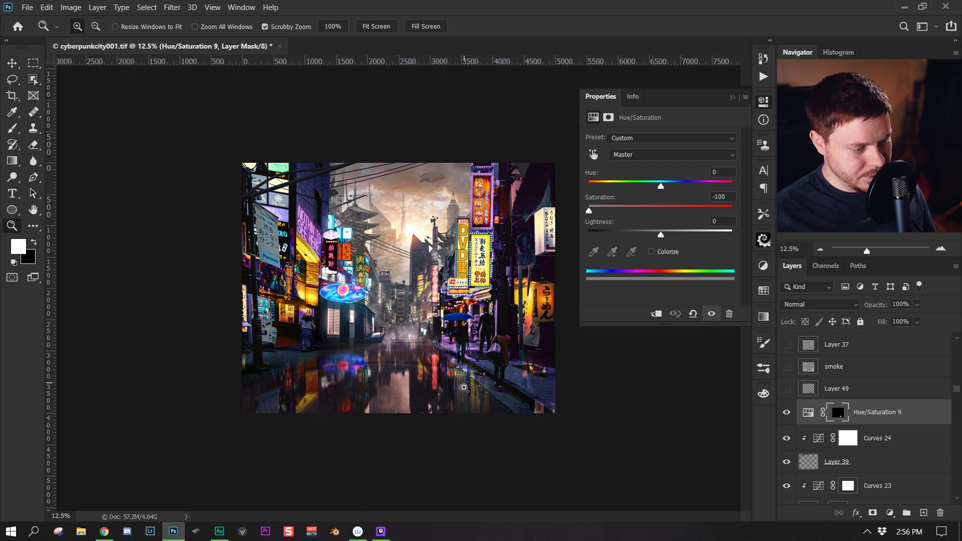
{"action": "key", "text": "shift+alt+m"}
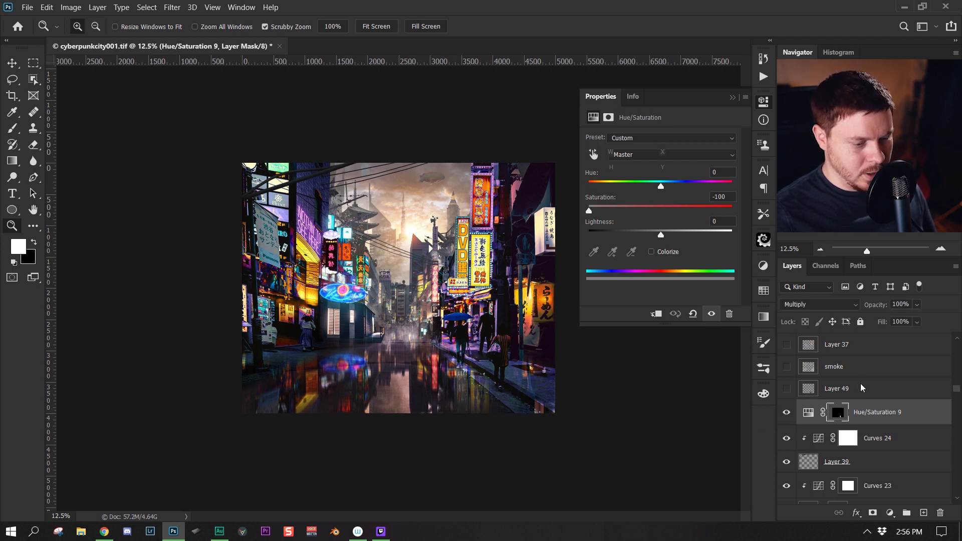
Step: Make Layer 49 and the smoke layer visible above Hue/Saturation 9
{"action": "left_click", "coordinate": [862, 389]}
{"action": "left_click", "coordinate": [788, 391]}
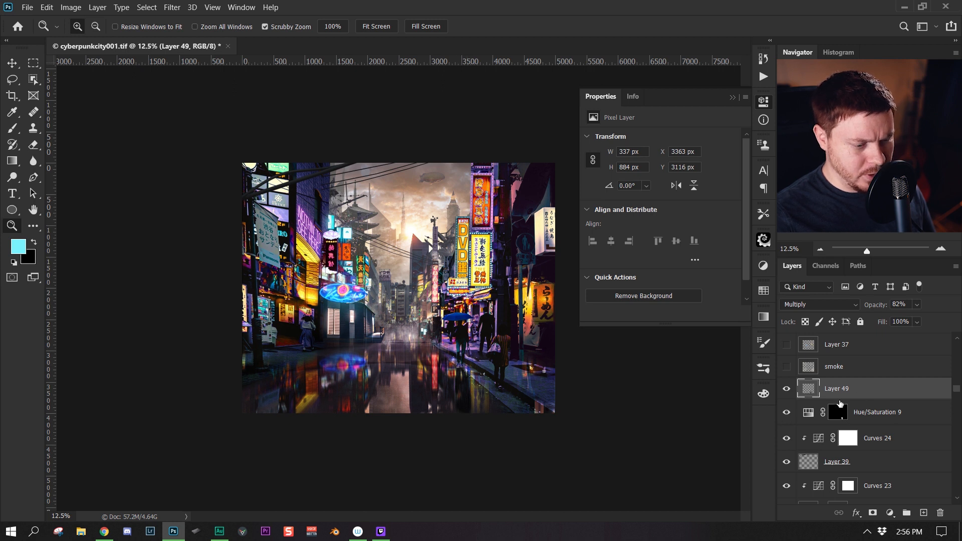
{"action": "left_click", "coordinate": [842, 366]}
{"action": "left_click", "coordinate": [787, 366]}
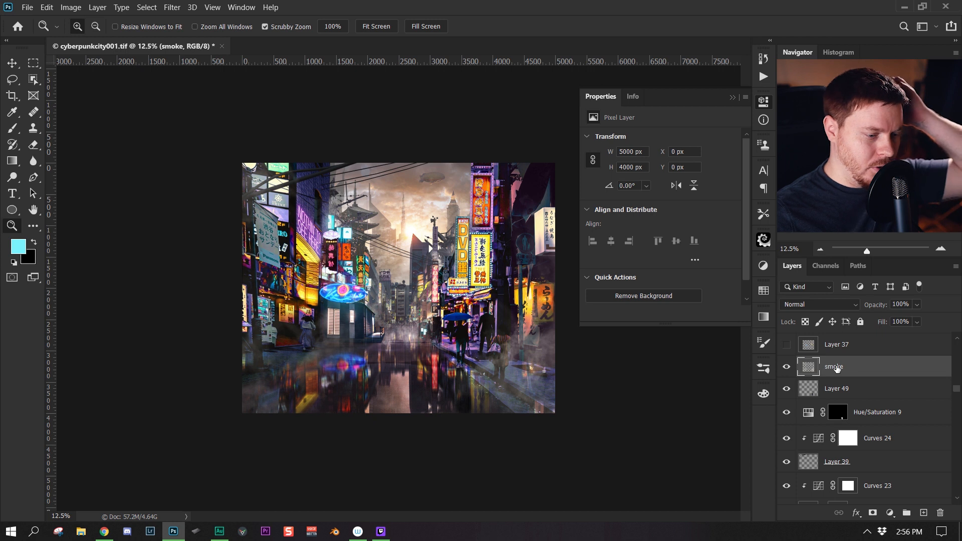
Step: Make Layer 37 visible above the smoke layer and compare the image with it hidden and shown
{"action": "left_click", "coordinate": [786, 344]}
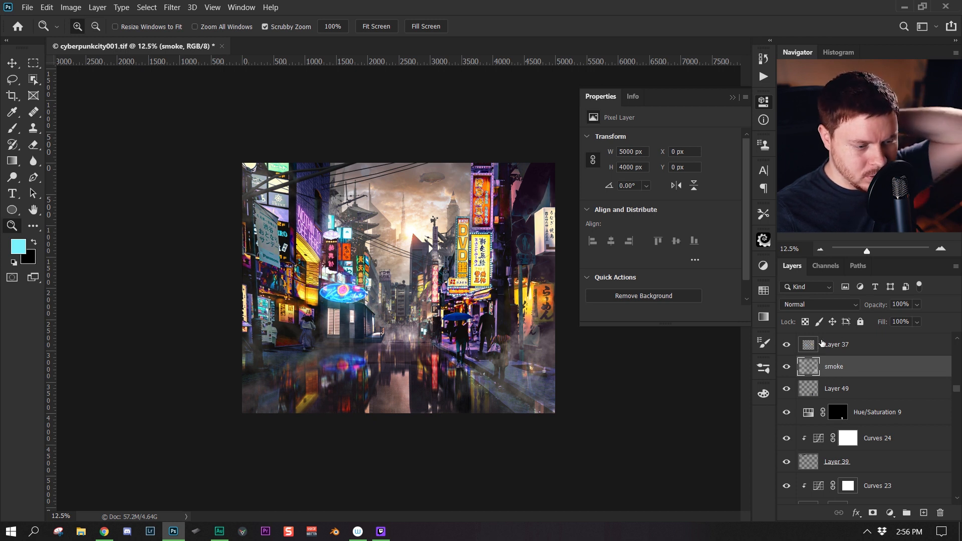
{"action": "left_click", "coordinate": [846, 345]}
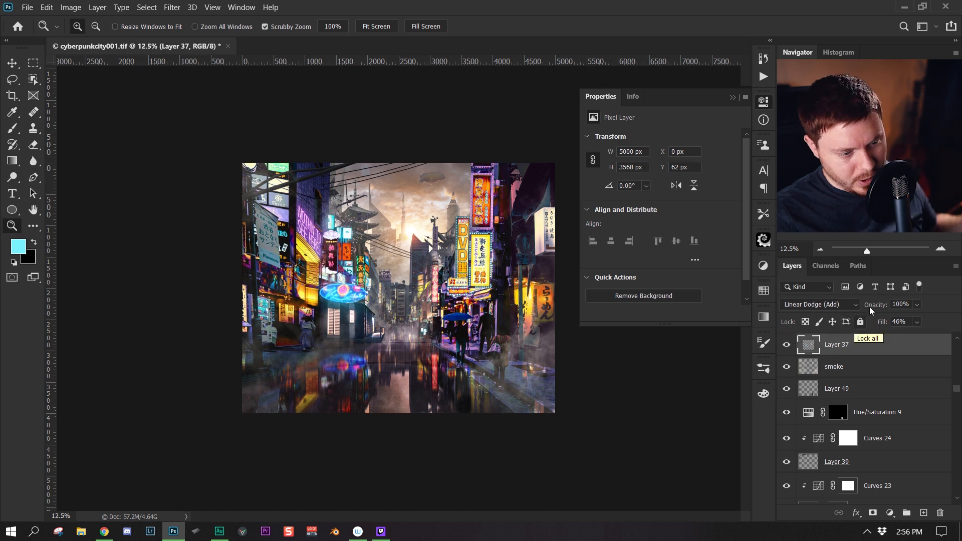
{"action": "scroll", "coordinate": [866, 373], "scroll_direction": "up", "scroll_amount": 1}
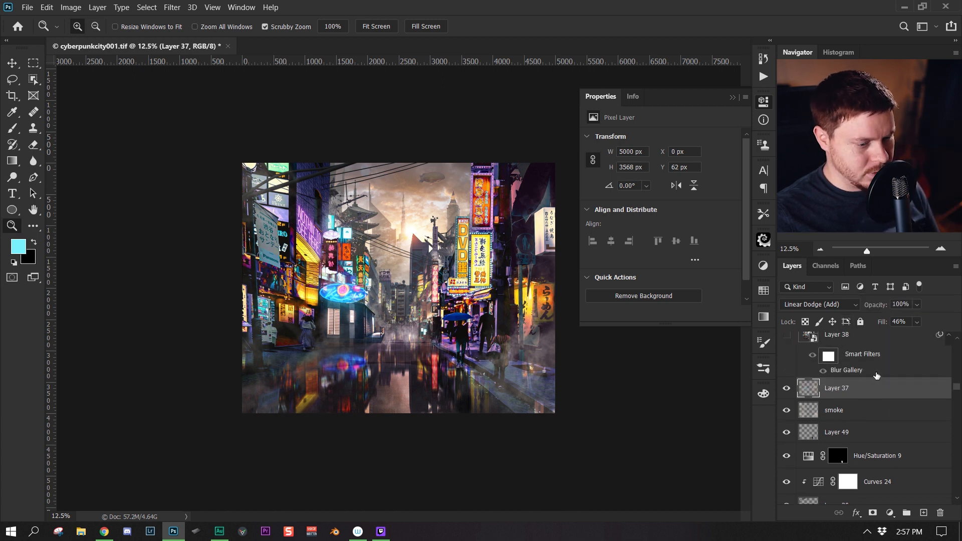
{"action": "left_click", "coordinate": [786, 388]}
{"action": "left_click", "coordinate": [786, 387]}
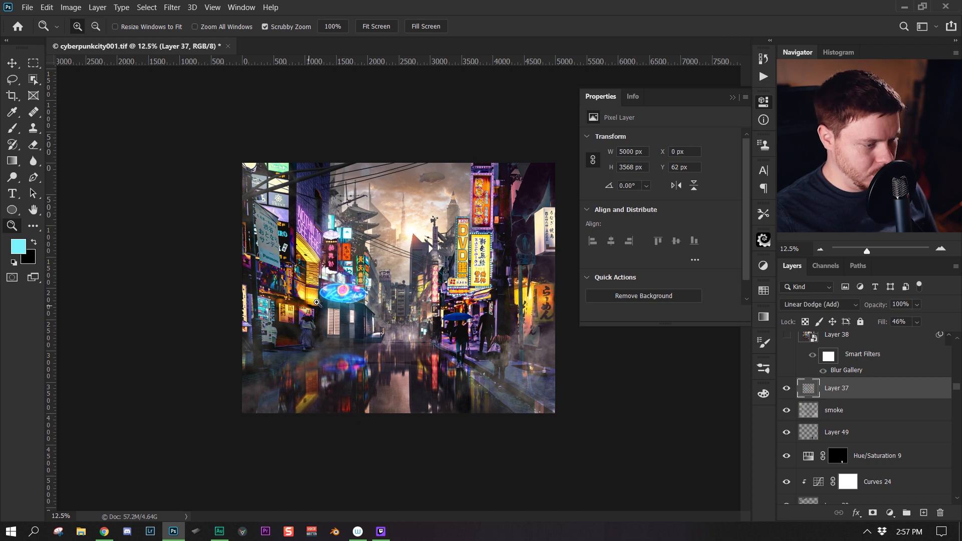
Step: Make the blurred smart object Layer 38 visible above Layer 37
{"action": "scroll", "coordinate": [867, 425], "scroll_direction": "up", "scroll_amount": 1}
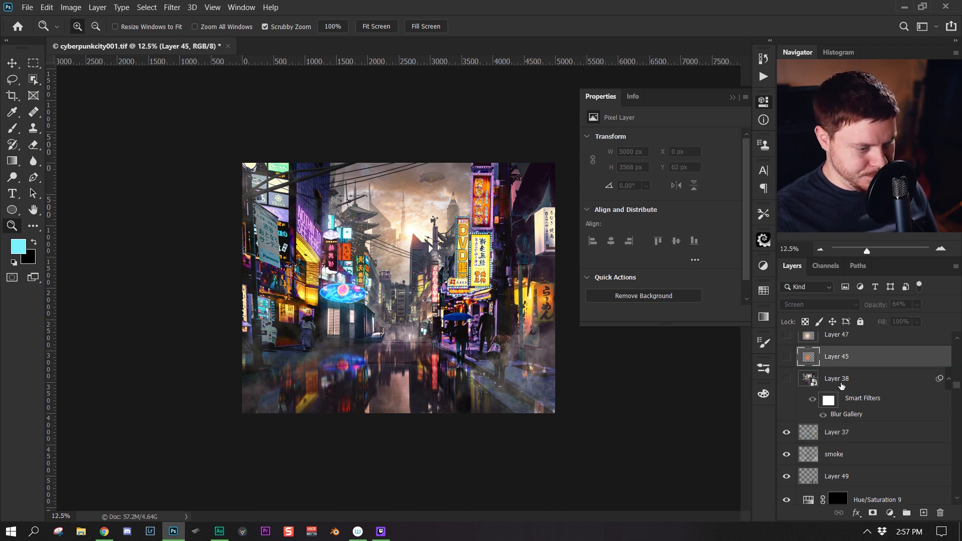
{"action": "left_click", "coordinate": [806, 385]}
{"action": "left_click", "coordinate": [786, 381]}
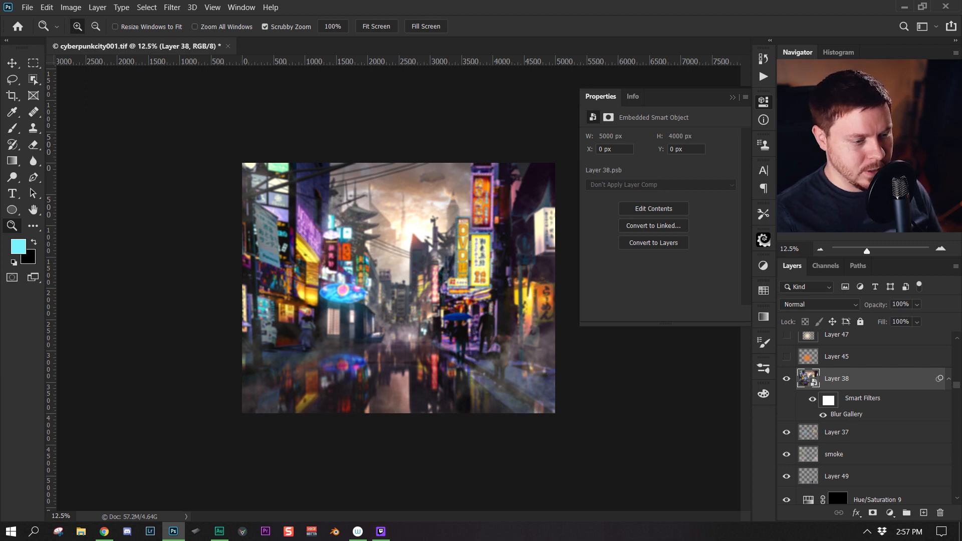
Step: Inspect Layer 38's Field Blur and bokeh settings and the available Blur Gallery filters without changing anything
{"action": "double_click", "coordinate": [846, 414]}
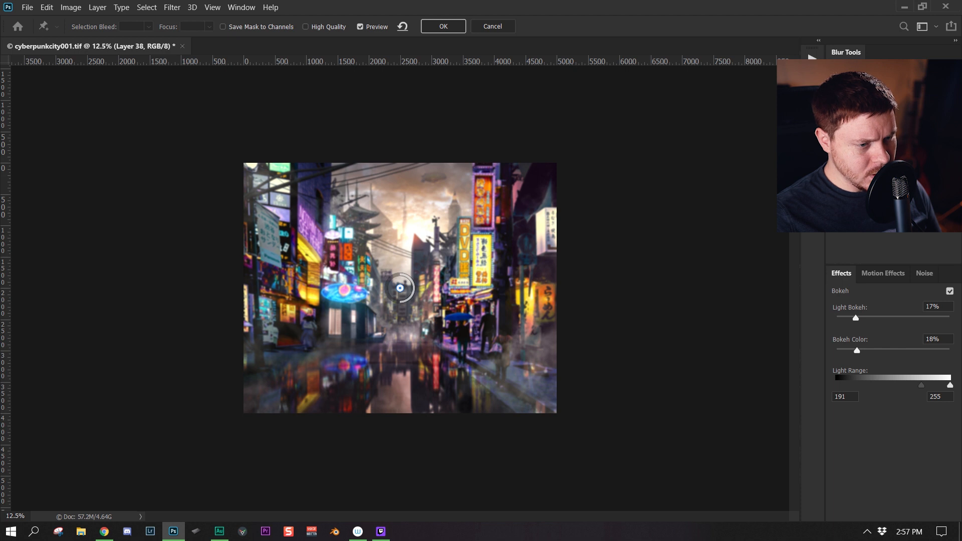
{"action": "key", "text": "Escape"}
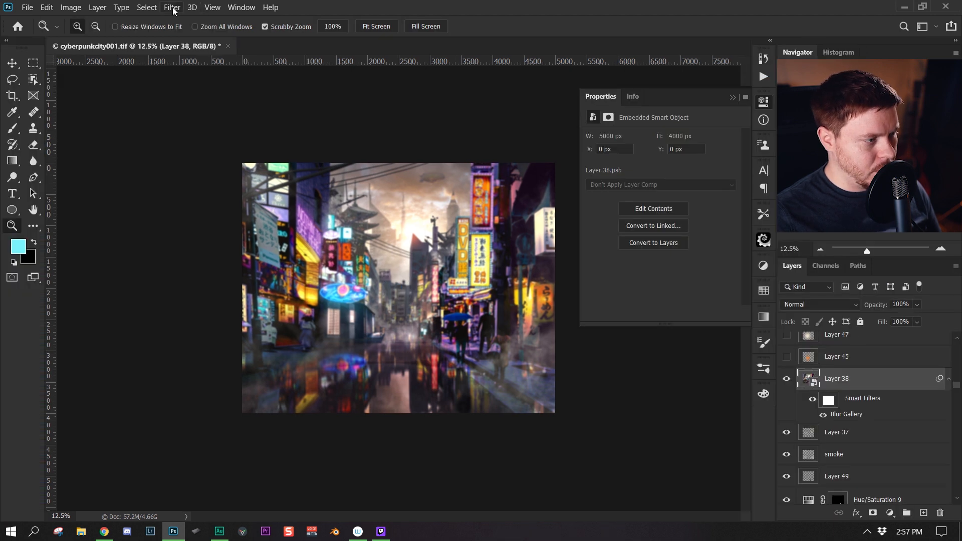
{"action": "left_click", "coordinate": [172, 7]}
{"action": "mouse_move", "coordinate": [266, 156]}
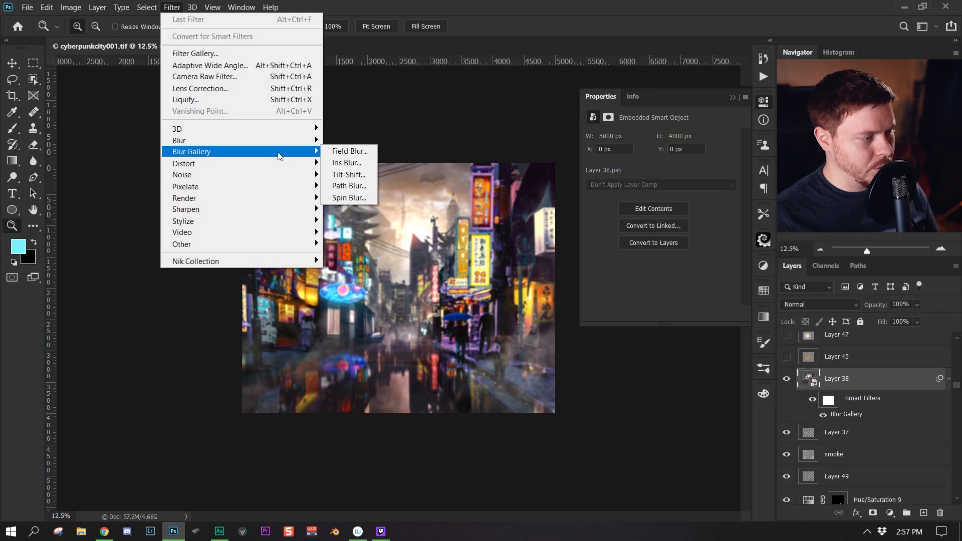
{"action": "double_click", "coordinate": [856, 416]}
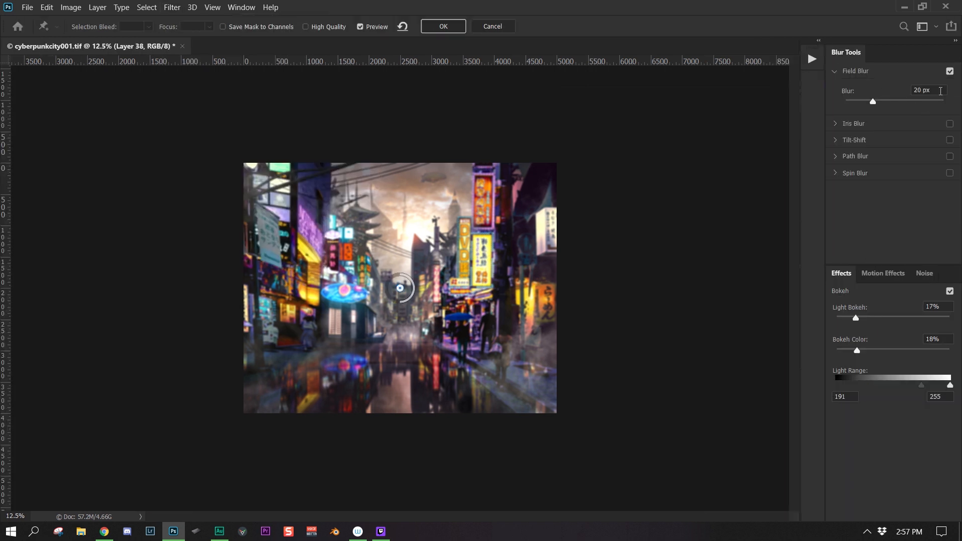
{"action": "left_click", "coordinate": [493, 27]}
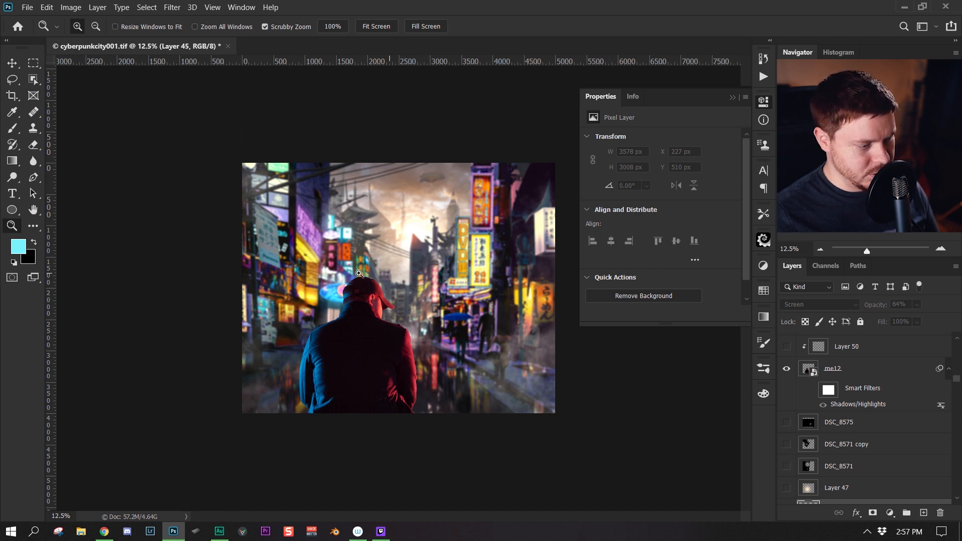
Step: Preview Layer 50 on the me12 figure and examine the man against the blurred city at several reduced zoom levels
{"action": "scroll", "coordinate": [804, 390], "scroll_direction": "up", "scroll_amount": 2}
{"action": "left_click", "coordinate": [787, 391]}
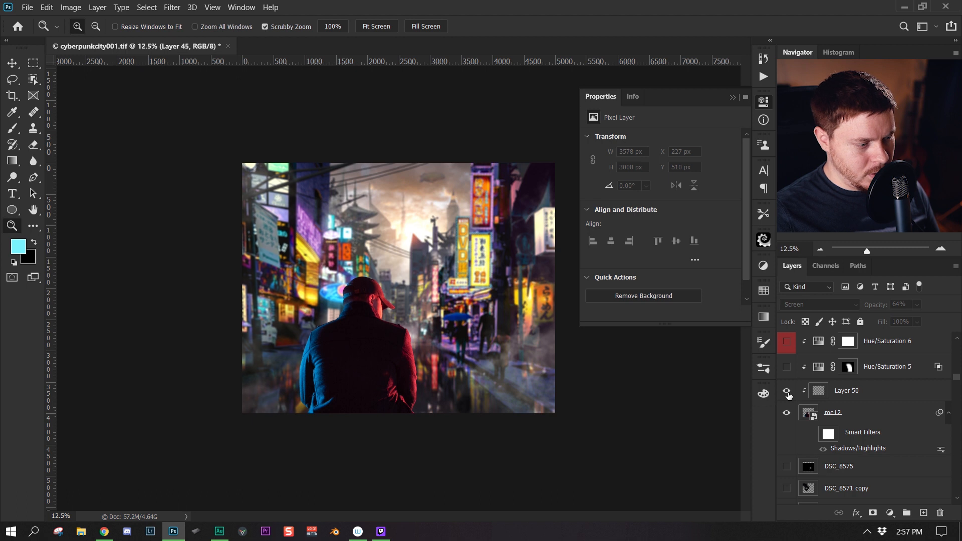
{"action": "scroll", "coordinate": [470, 378], "scroll_direction": "down", "scroll_amount": 3}
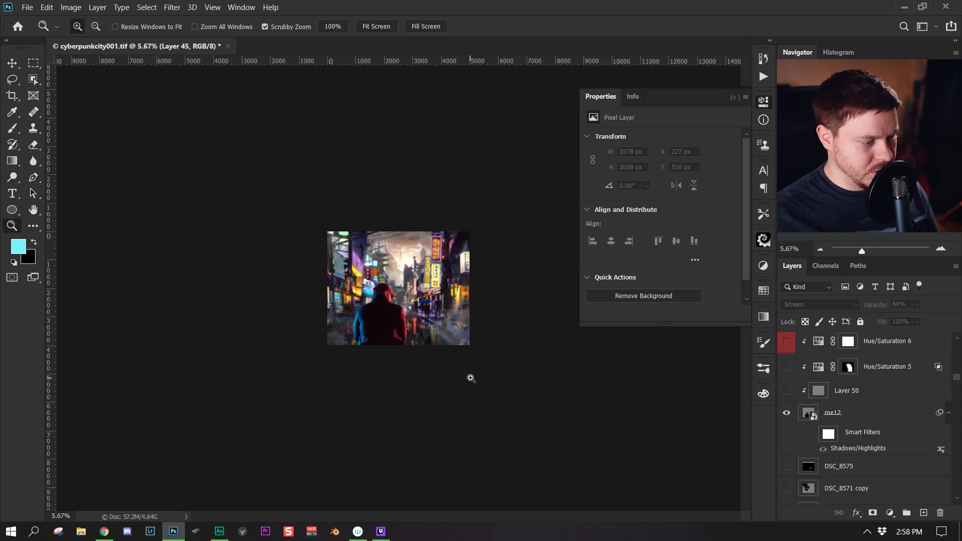
{"action": "scroll", "coordinate": [471, 378], "scroll_direction": "up", "scroll_amount": 3}
{"action": "scroll", "coordinate": [471, 378], "scroll_direction": "down", "scroll_amount": 2}
{"action": "scroll", "coordinate": [428, 356], "scroll_direction": "up", "scroll_amount": 1}
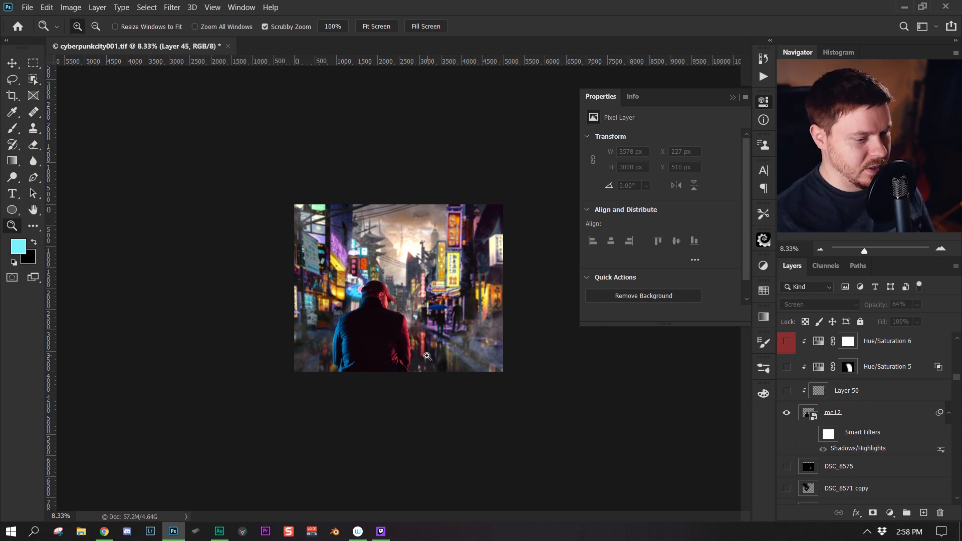
{"action": "scroll", "coordinate": [567, 401], "scroll_direction": "down", "scroll_amount": 3}
{"action": "scroll", "coordinate": [567, 401], "scroll_direction": "up", "scroll_amount": 1}
{"action": "left_click", "coordinate": [731, 98]}
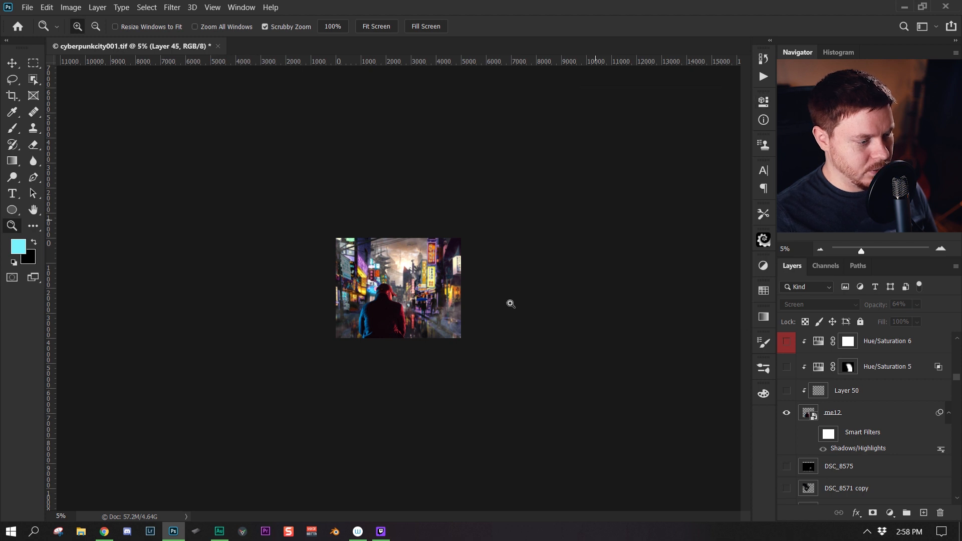
Step: Make Layer 50 and Hue/Saturation 5 visible on the figure and display the Hue/Saturation 5 settings
{"action": "scroll", "coordinate": [562, 249], "scroll_direction": "up", "scroll_amount": 2}
{"action": "scroll", "coordinate": [807, 440], "scroll_direction": "up", "scroll_amount": 1}
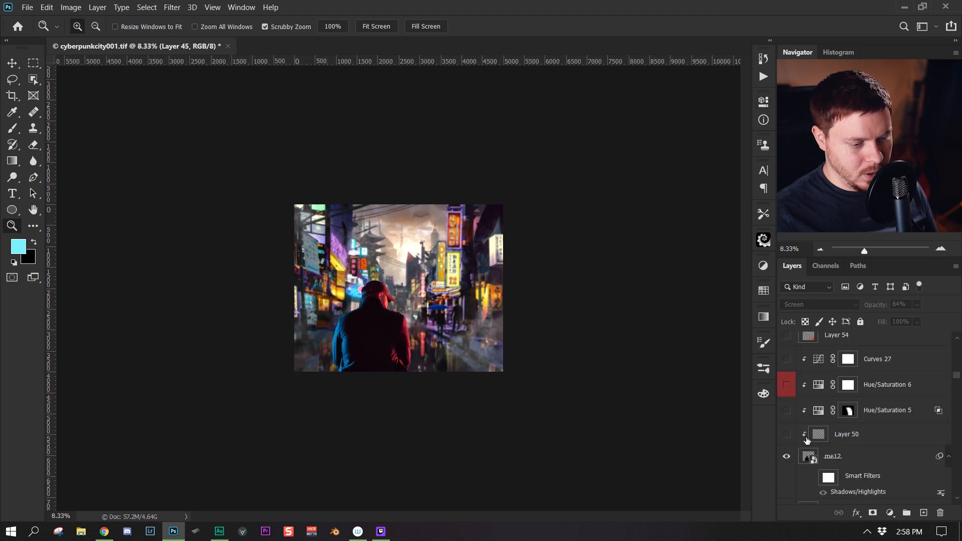
{"action": "left_click", "coordinate": [787, 410]}
{"action": "left_click", "coordinate": [796, 414]}
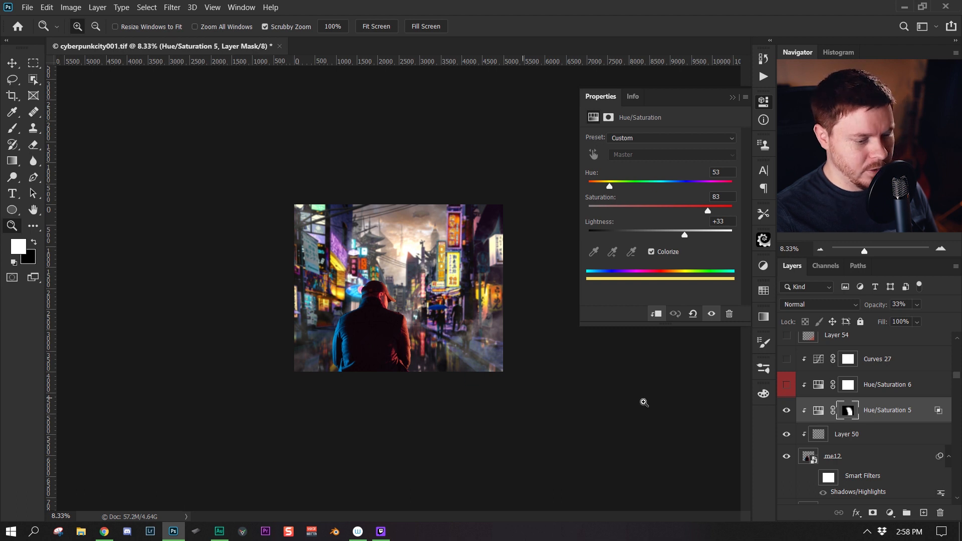
Step: Make the Curves 27 adjustment on the figure visible and inspect the Hue/Saturation 6 and Curves 27 settings
{"action": "scroll", "coordinate": [860, 387], "scroll_direction": "up", "scroll_amount": 1}
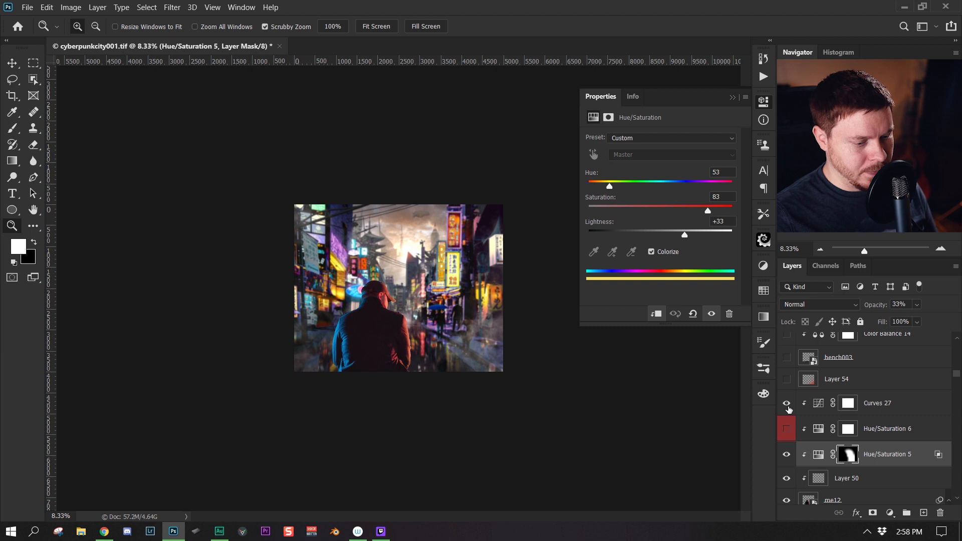
{"action": "left_click", "coordinate": [787, 403]}
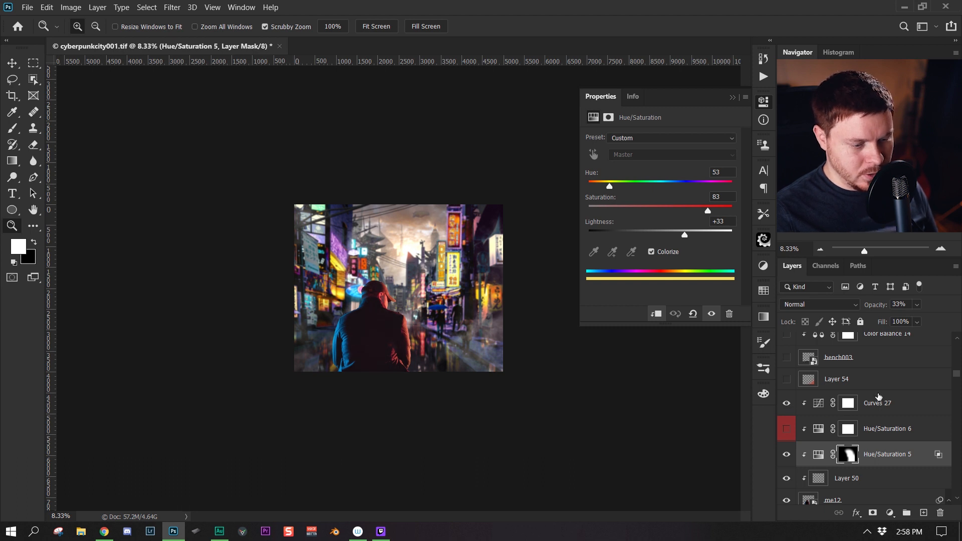
{"action": "left_click", "coordinate": [810, 436]}
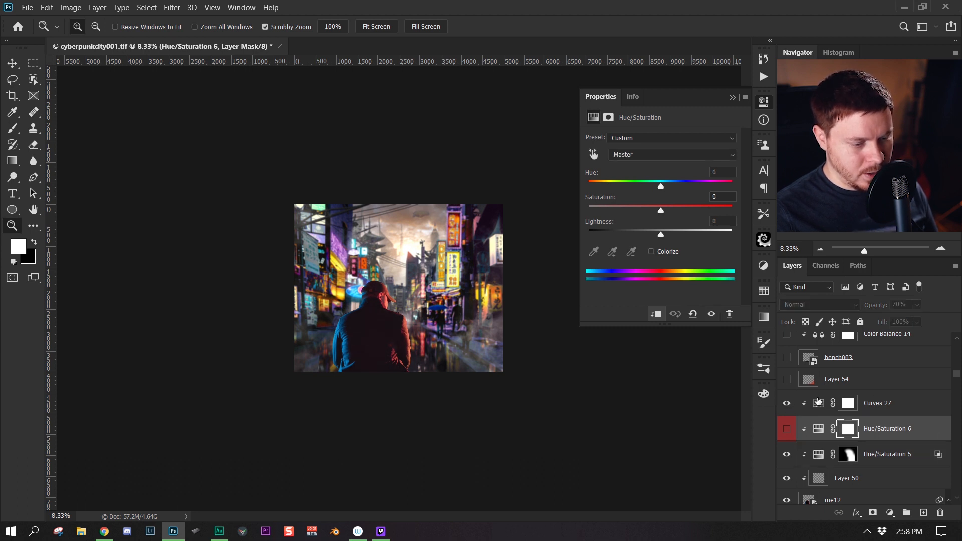
{"action": "left_click", "coordinate": [818, 405]}
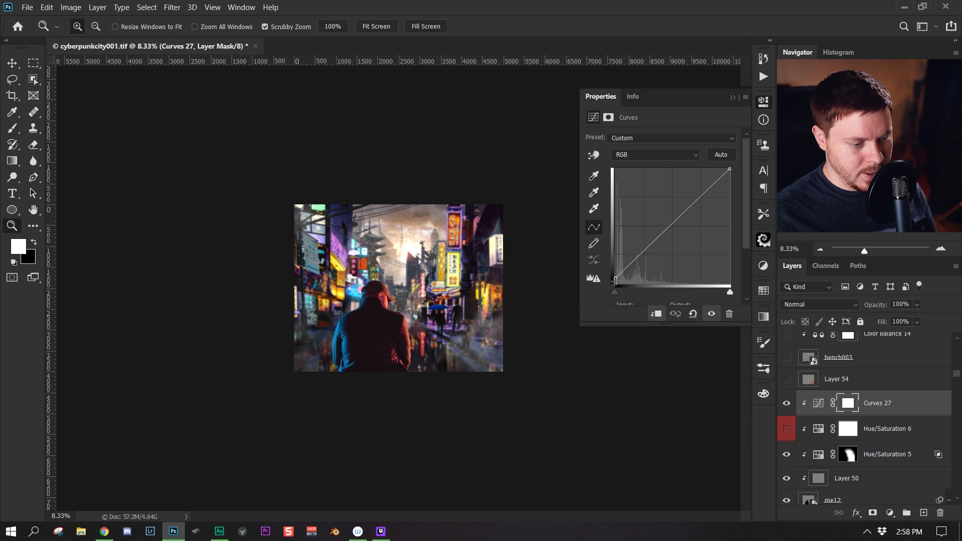
Step: Compare the figure with and without the Curves 27 adjustment, and make Layer 54 above it visible
{"action": "left_click", "coordinate": [787, 403]}
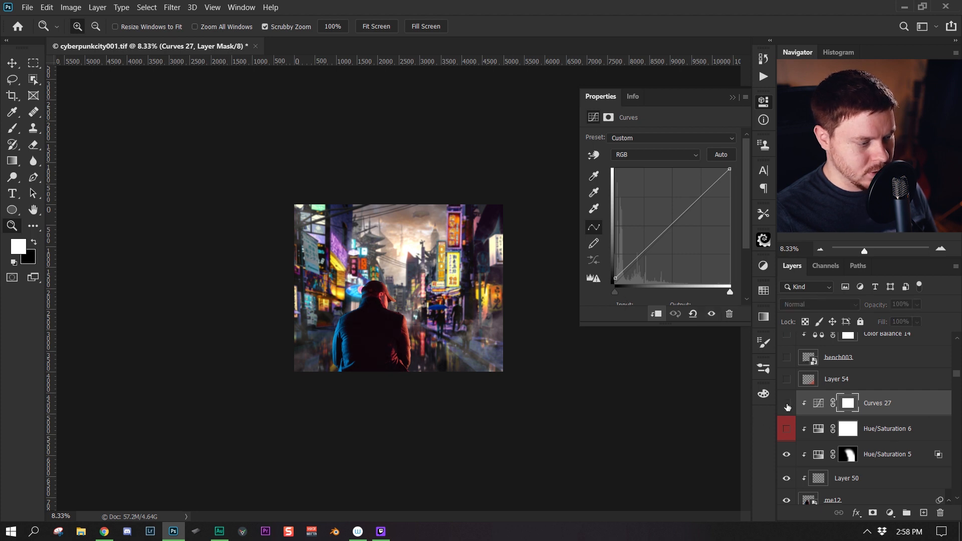
{"action": "left_click", "coordinate": [786, 404]}
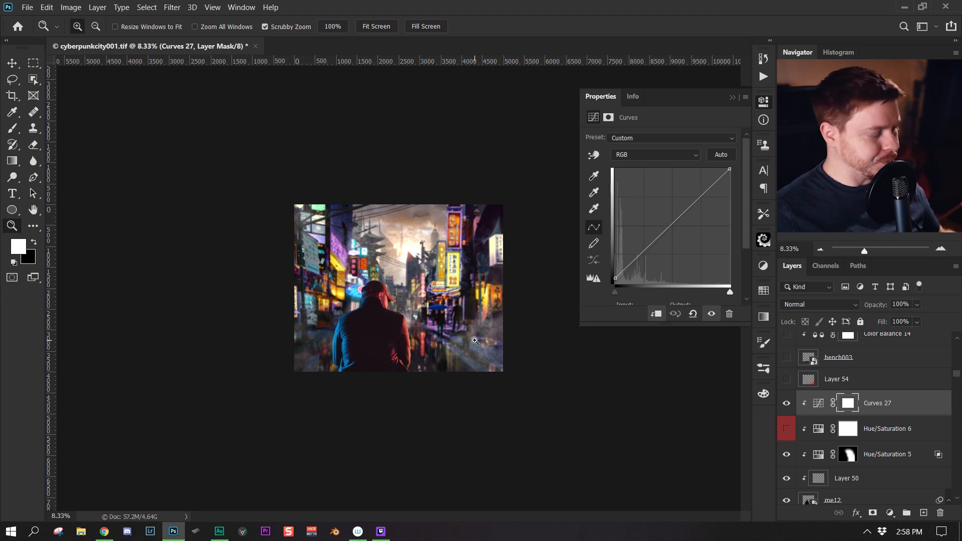
{"action": "scroll", "coordinate": [874, 392], "scroll_direction": "up", "scroll_amount": 1}
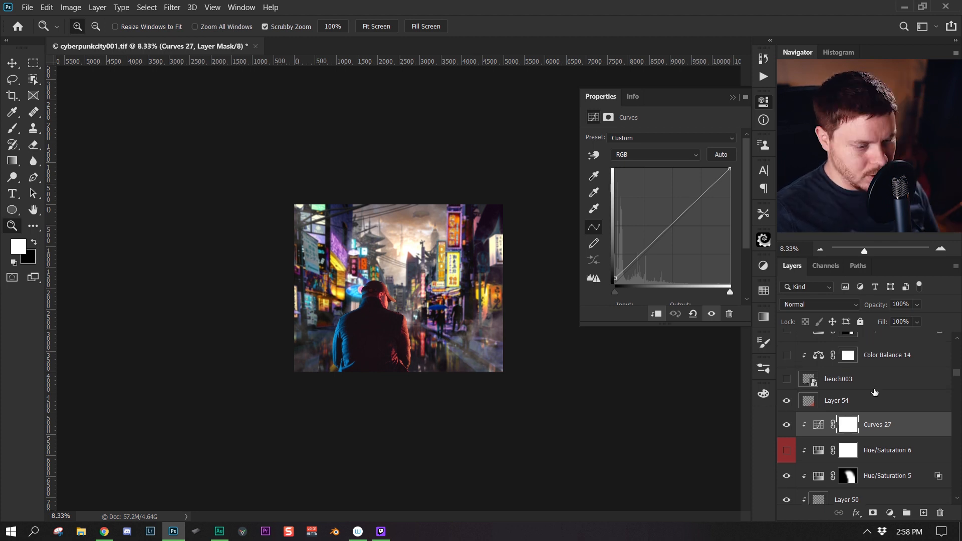
{"action": "left_click", "coordinate": [872, 401]}
{"action": "left_click", "coordinate": [786, 401]}
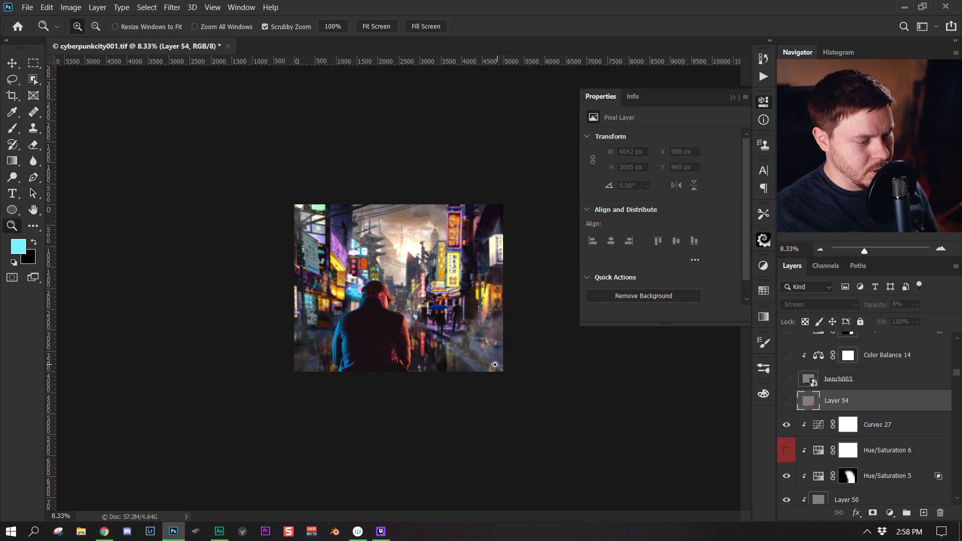
{"action": "left_click", "coordinate": [788, 401]}
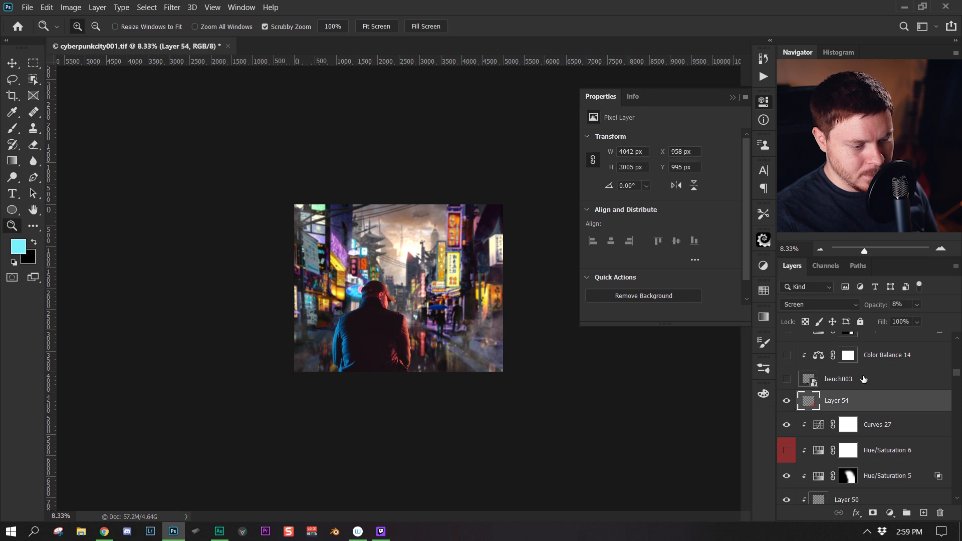
Step: Make the bench003 layer and its clipped Color Balance 14 adjustment visible and display the Color Balance 14 settings
{"action": "left_click", "coordinate": [796, 385]}
{"action": "left_click", "coordinate": [788, 381]}
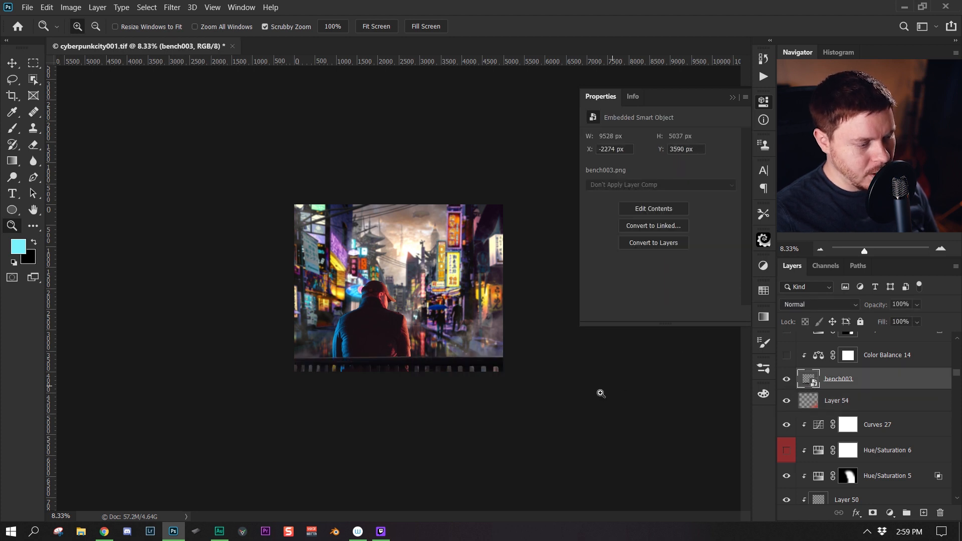
{"action": "scroll", "coordinate": [888, 405], "scroll_direction": "up", "scroll_amount": 2}
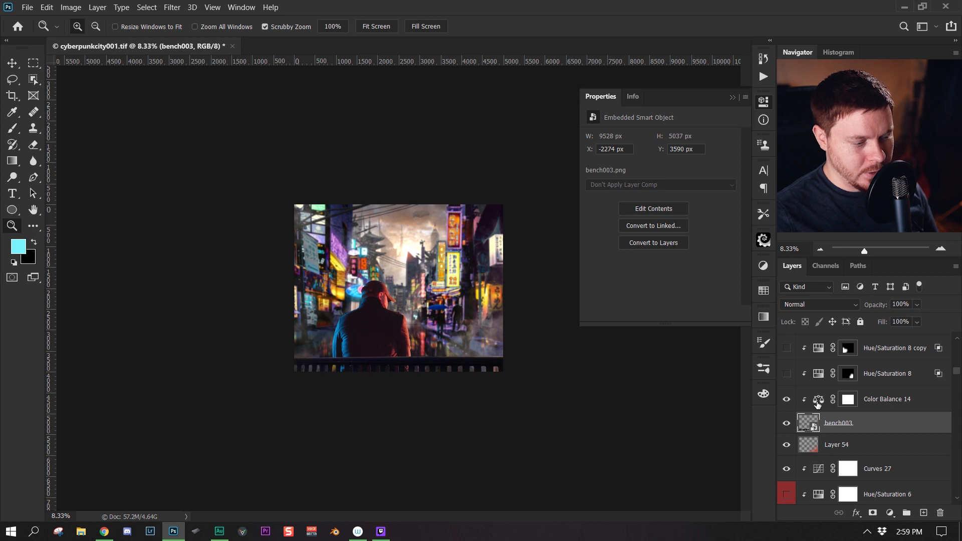
{"action": "left_click", "coordinate": [816, 405]}
Step: Make Hue/Saturation 8, Hue/Saturation 8 copy and Curves 26 on the bench visible, displaying each adjustment's settings
{"action": "left_click", "coordinate": [787, 373]}
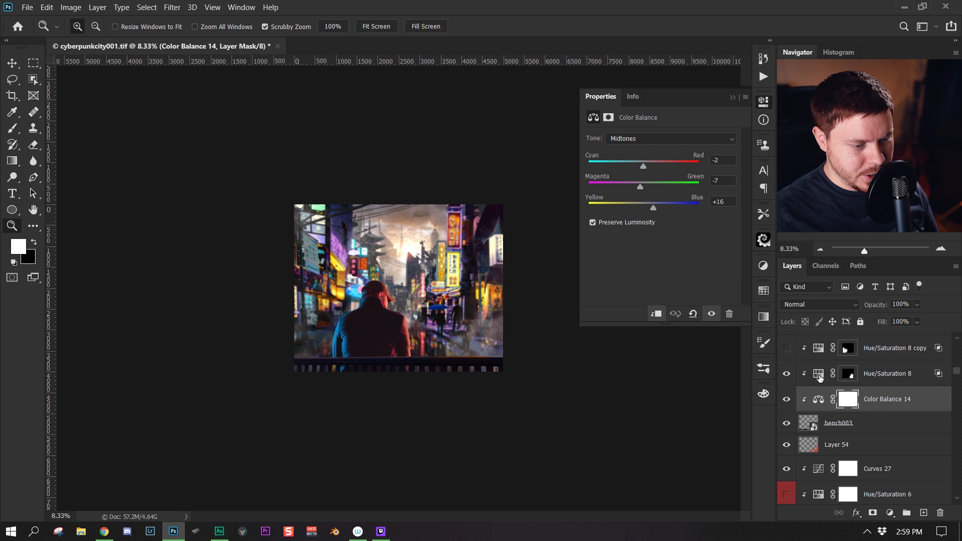
{"action": "left_click", "coordinate": [819, 376]}
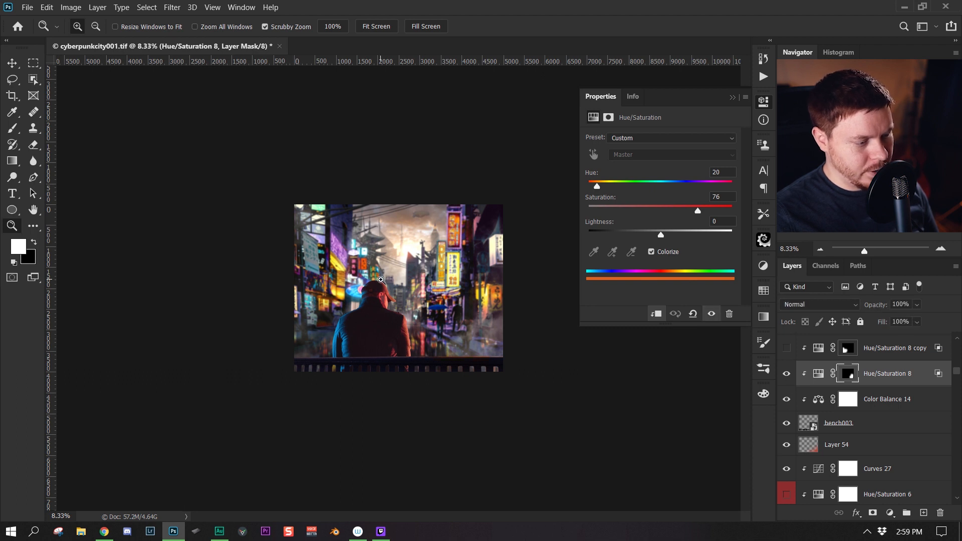
{"action": "scroll", "coordinate": [812, 407], "scroll_direction": "up", "scroll_amount": 2}
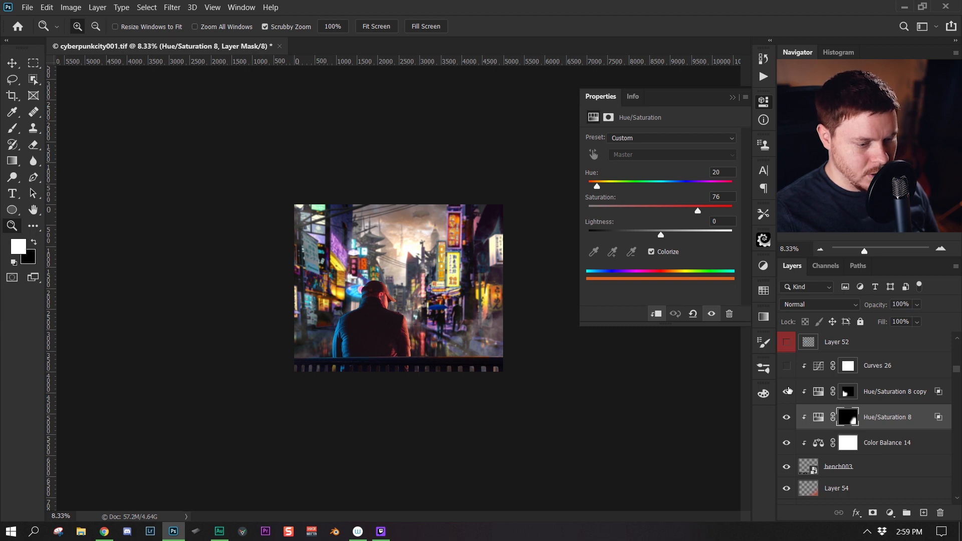
{"action": "left_click", "coordinate": [806, 390], "text": "alt"}
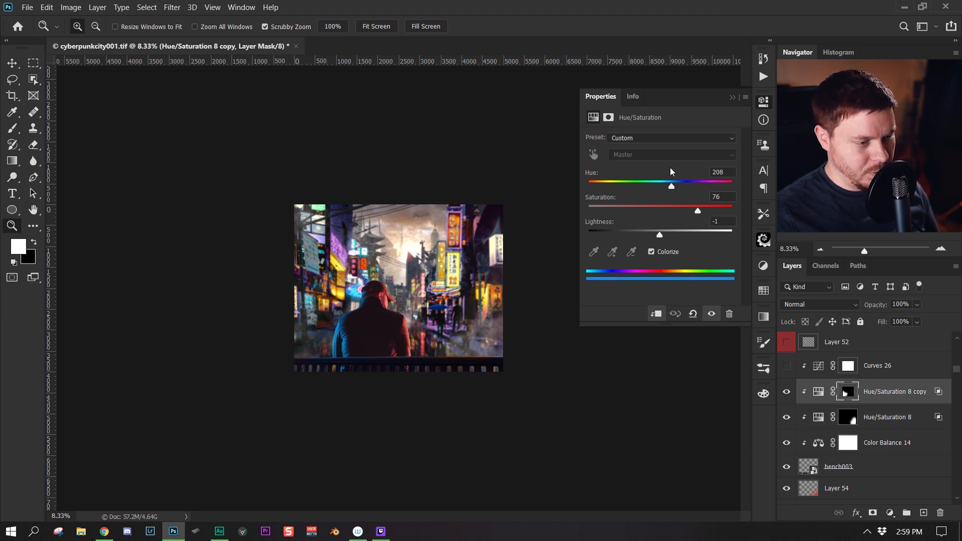
{"action": "left_click", "coordinate": [787, 366]}
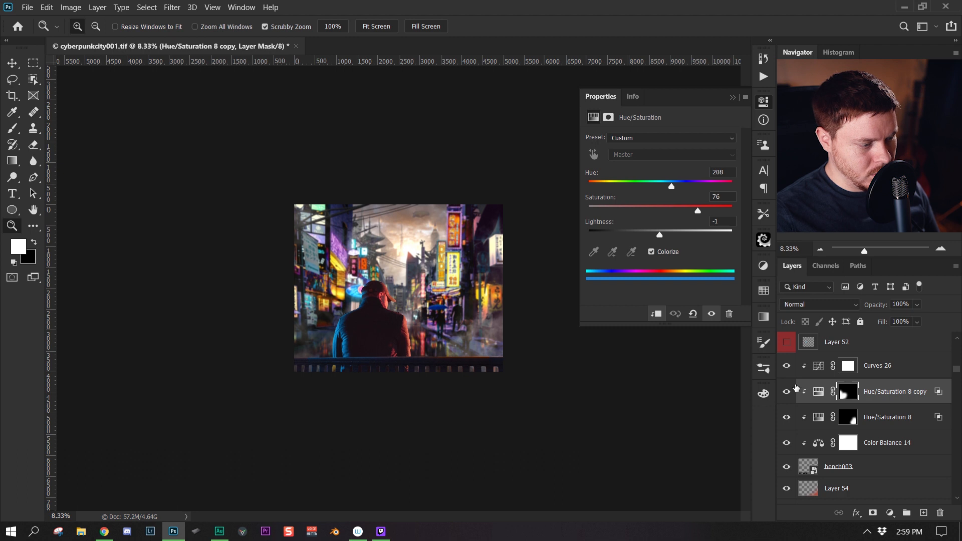
{"action": "left_click", "coordinate": [821, 371]}
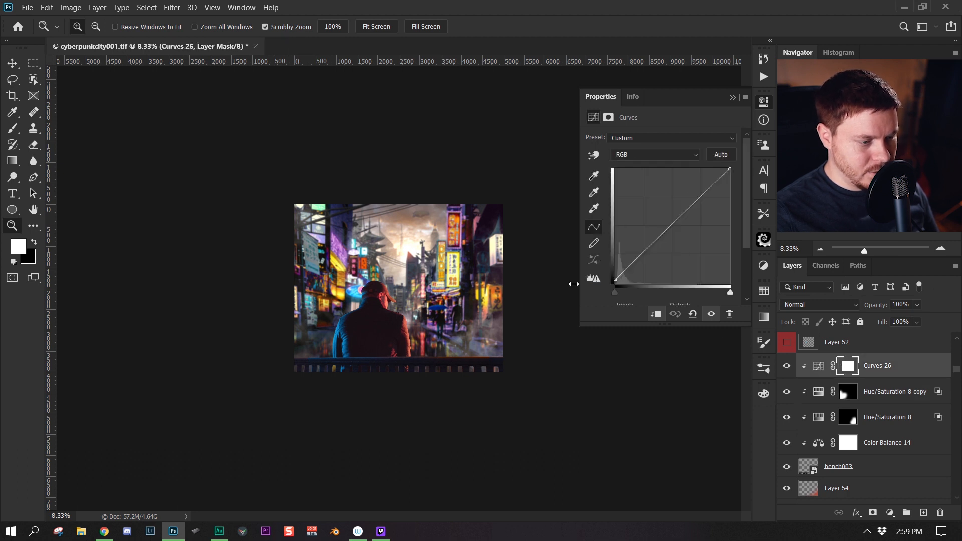
Step: Make the glow layers Layer 45 and Layer 47 above Layer 38 visible
{"action": "scroll", "coordinate": [835, 431], "scroll_direction": "up", "scroll_amount": 2}
{"action": "scroll", "coordinate": [835, 436], "scroll_direction": "down", "scroll_amount": 5}
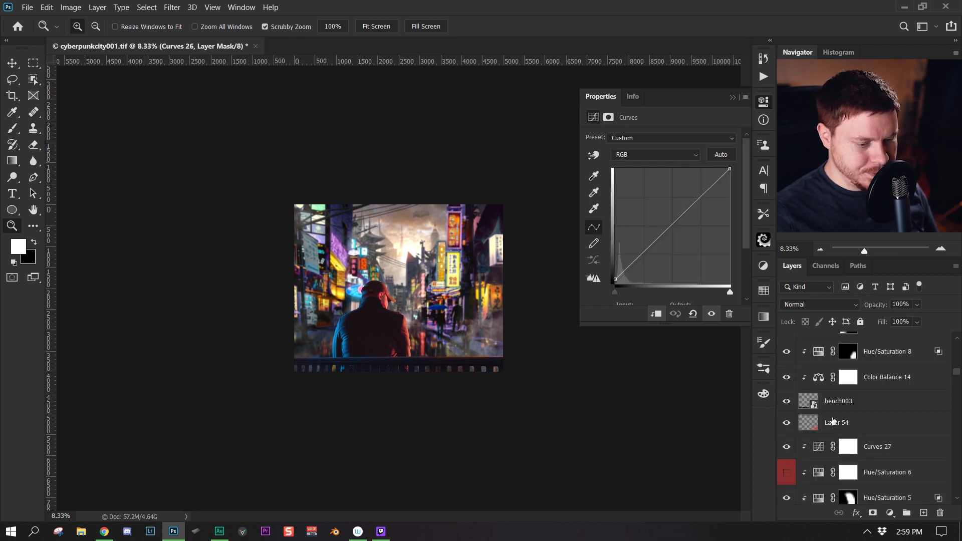
{"action": "scroll", "coordinate": [822, 449], "scroll_direction": "up", "scroll_amount": 1}
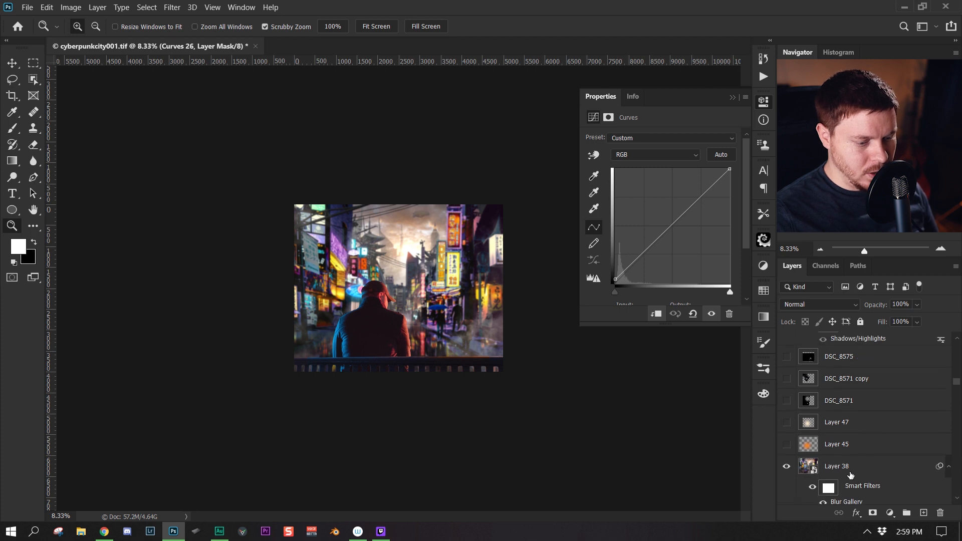
{"action": "left_click", "coordinate": [812, 445]}
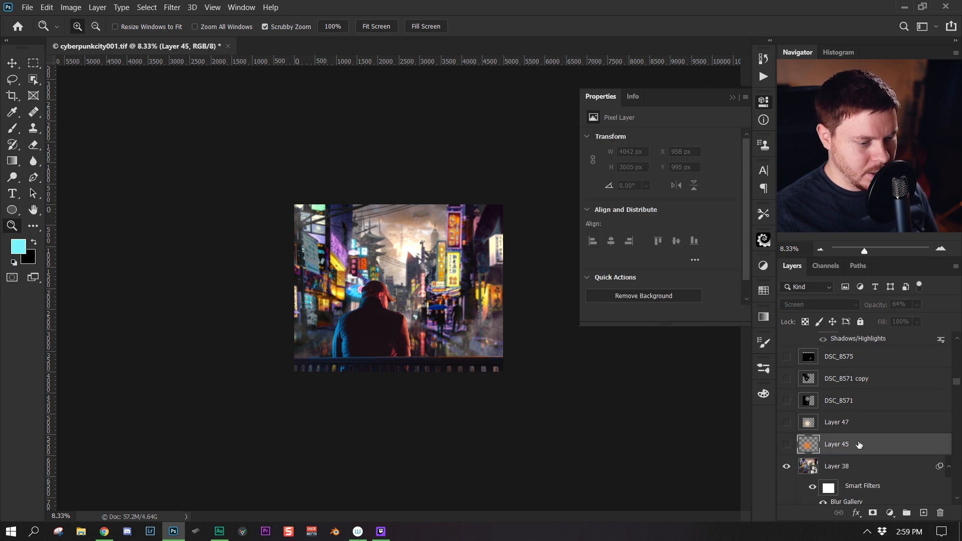
{"action": "left_click", "coordinate": [787, 444]}
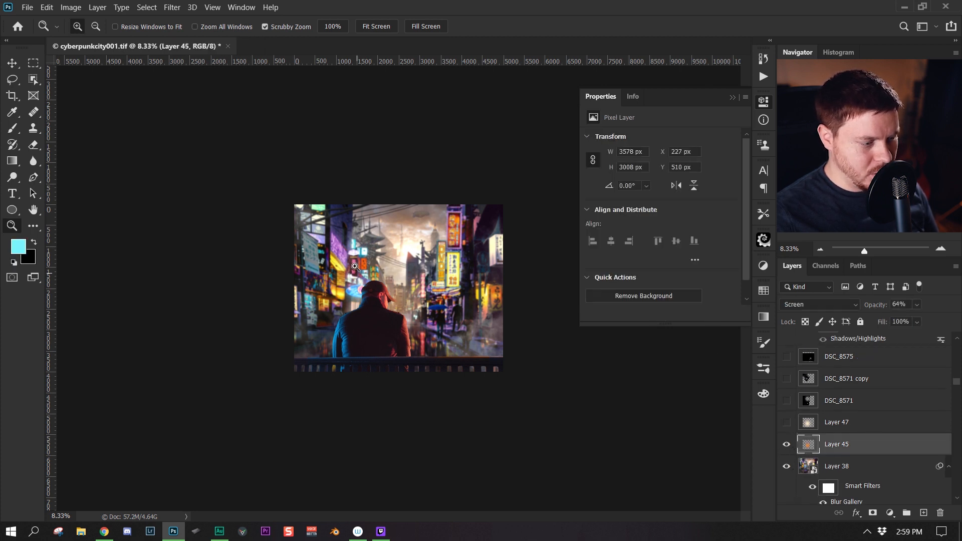
{"action": "left_click", "coordinate": [861, 430]}
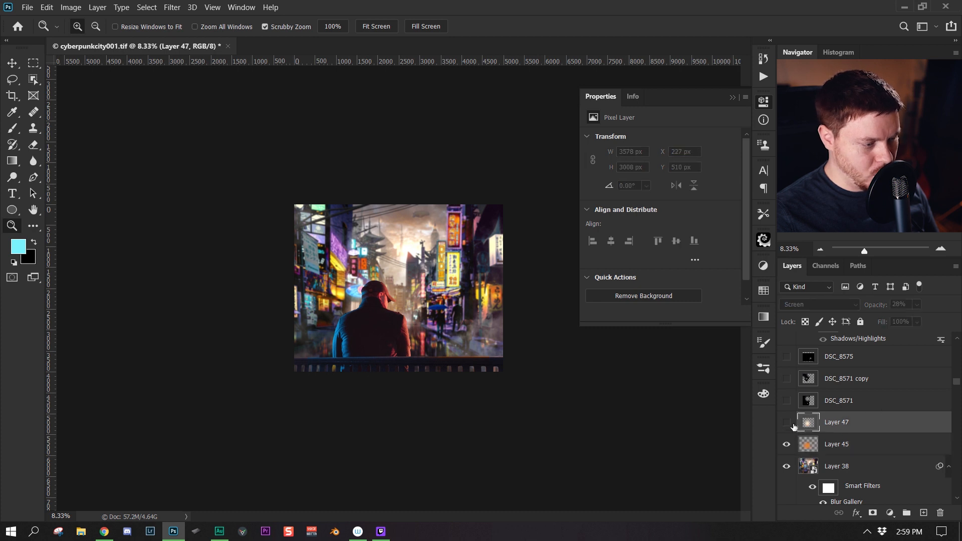
{"action": "left_click", "coordinate": [786, 423]}
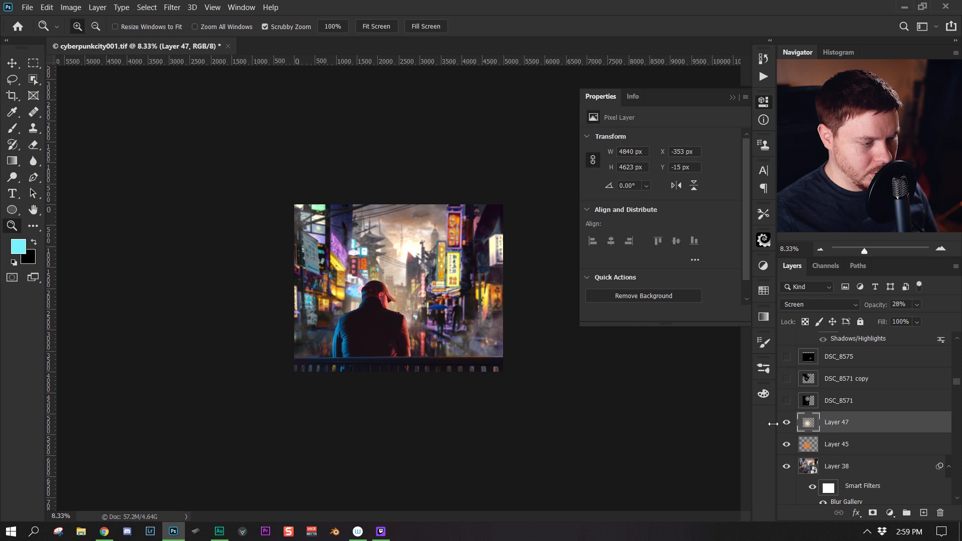
Step: Make the Color Dodge layers DSC_8571, DSC_8571 copy and DSC_8575 beneath the me12 figure visible
{"action": "scroll", "coordinate": [859, 424], "scroll_direction": "up", "scroll_amount": 1}
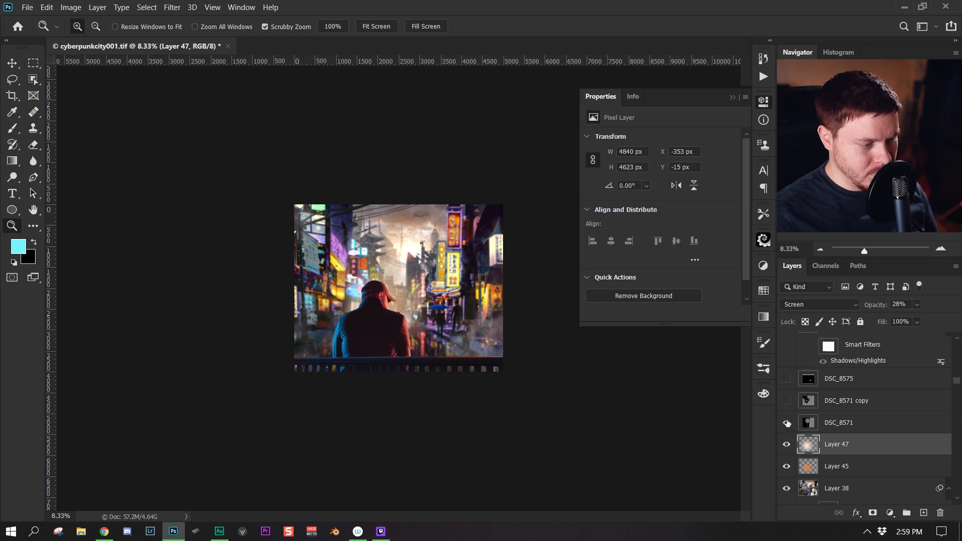
{"action": "left_click", "coordinate": [843, 427]}
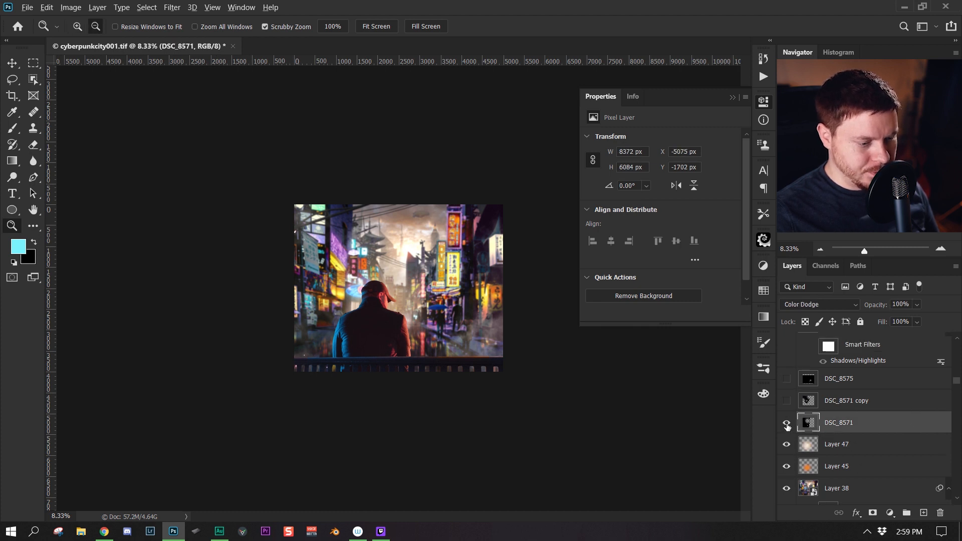
{"action": "left_click", "coordinate": [787, 424], "text": "alt"}
{"action": "left_click", "coordinate": [787, 424], "text": "alt"}
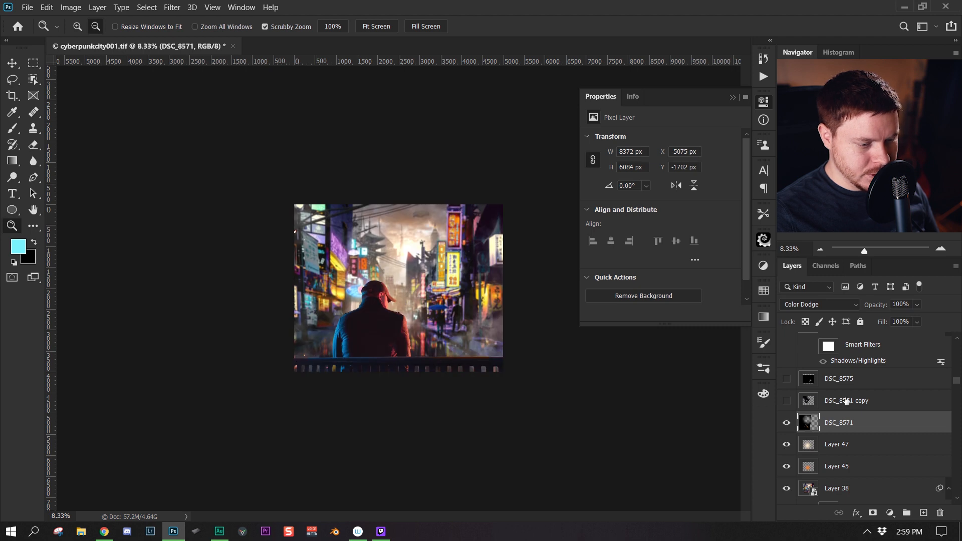
{"action": "left_click", "coordinate": [846, 401]}
{"action": "left_click", "coordinate": [787, 401]}
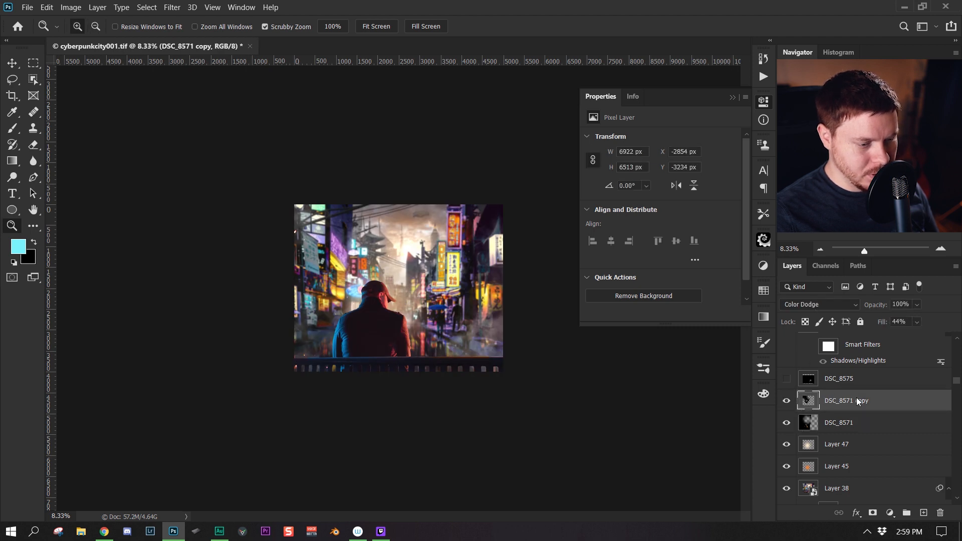
{"action": "left_click", "coordinate": [852, 380]}
{"action": "left_click", "coordinate": [787, 379]}
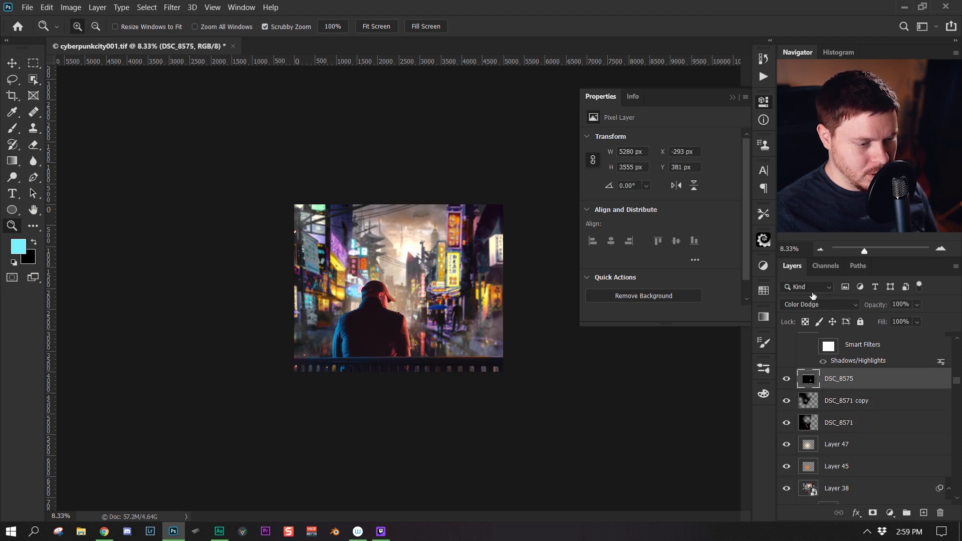
Step: Make Layer 48 and Layer 46 above the bench adjustments visible
{"action": "scroll", "coordinate": [850, 442], "scroll_direction": "up", "scroll_amount": 8}
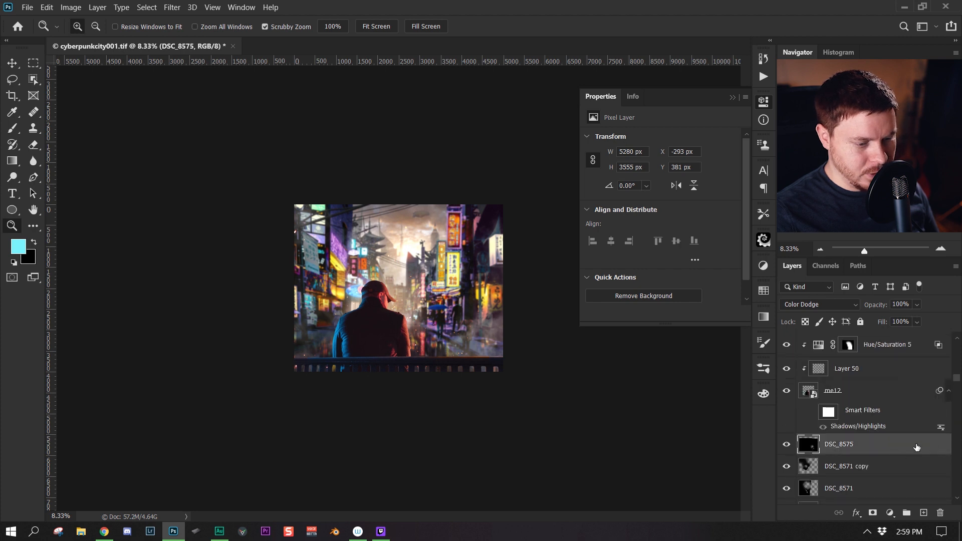
{"action": "scroll", "coordinate": [850, 442], "scroll_direction": "up", "scroll_amount": 10}
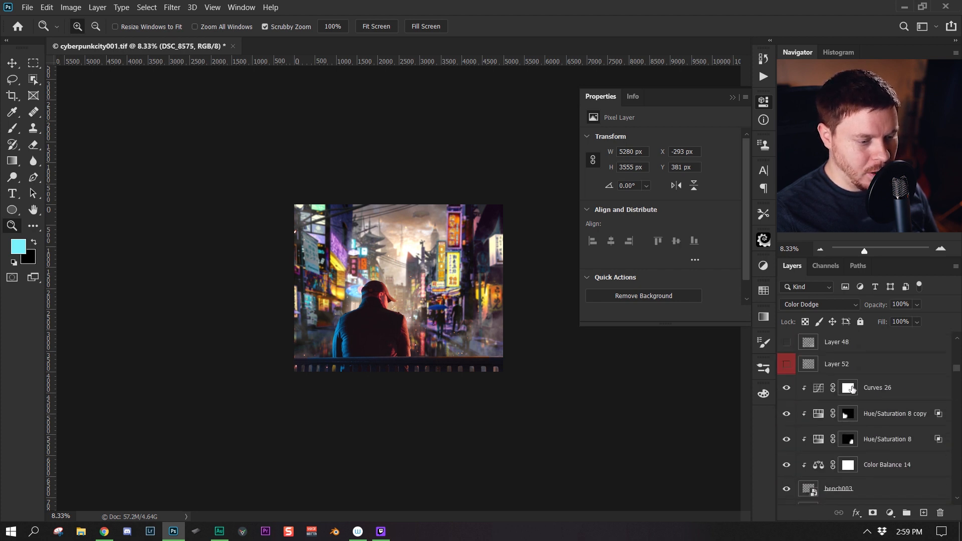
{"action": "left_click", "coordinate": [848, 415]}
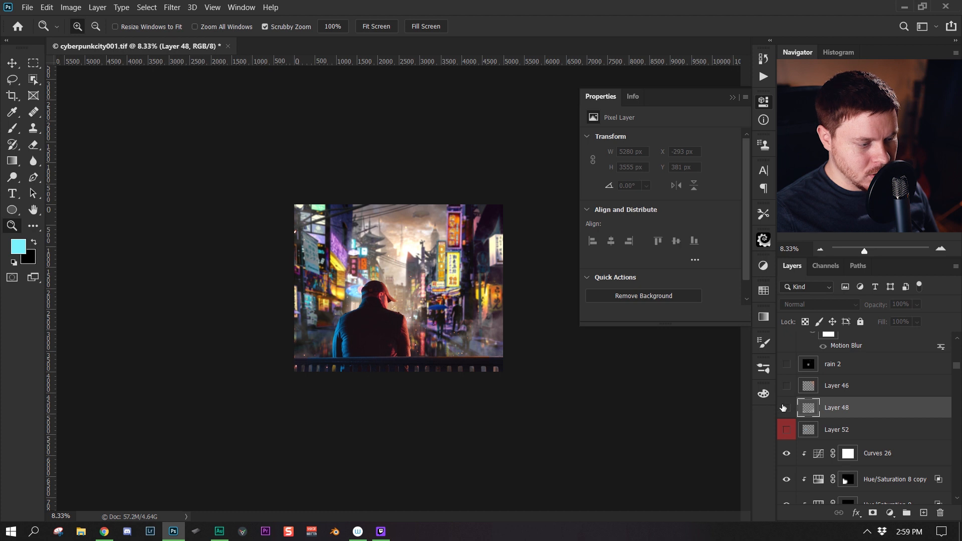
{"action": "left_click", "coordinate": [786, 407]}
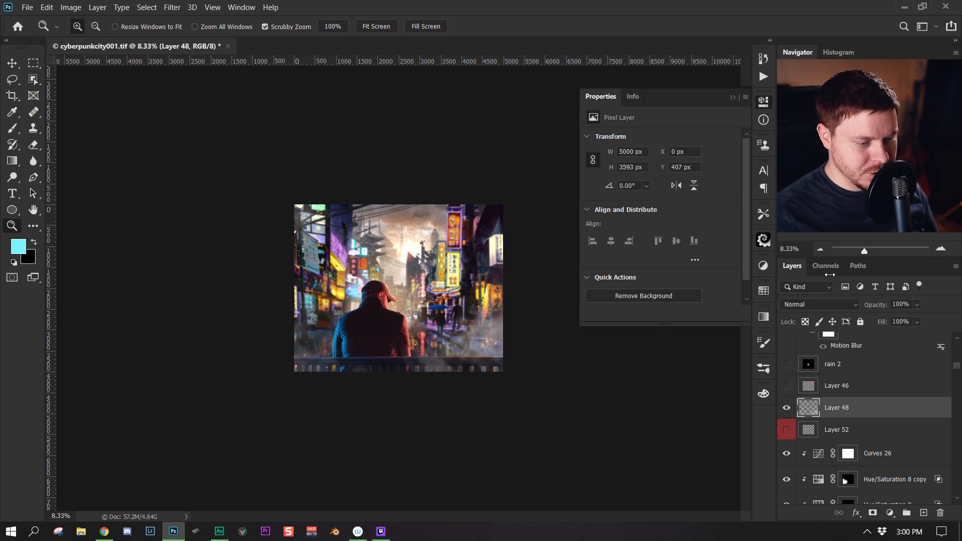
{"action": "left_click", "coordinate": [854, 386]}
{"action": "left_click", "coordinate": [786, 386]}
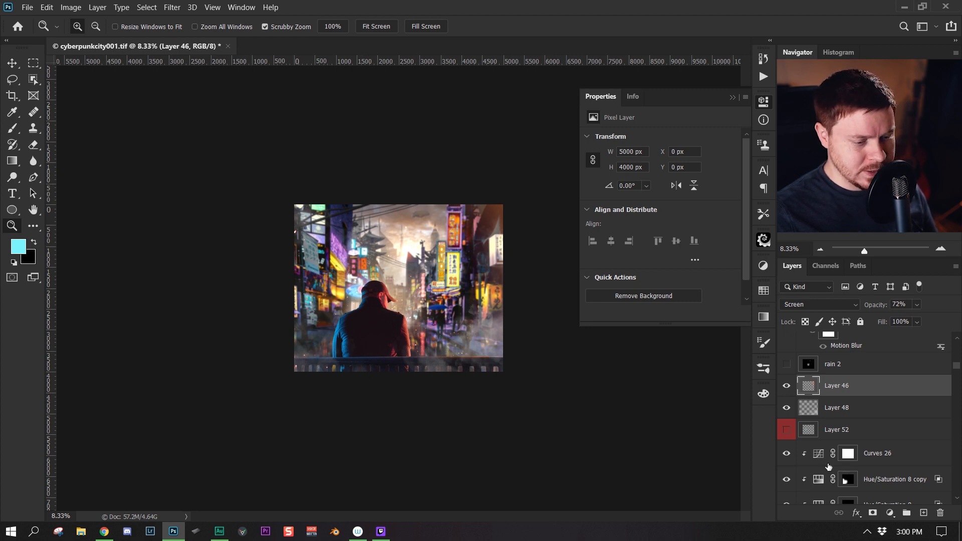
Step: Make the rain 2 layer visible and examine the rain over the composite at different zoom levels
{"action": "scroll", "coordinate": [824, 476], "scroll_direction": "up", "scroll_amount": 2}
{"action": "left_click", "coordinate": [856, 407]}
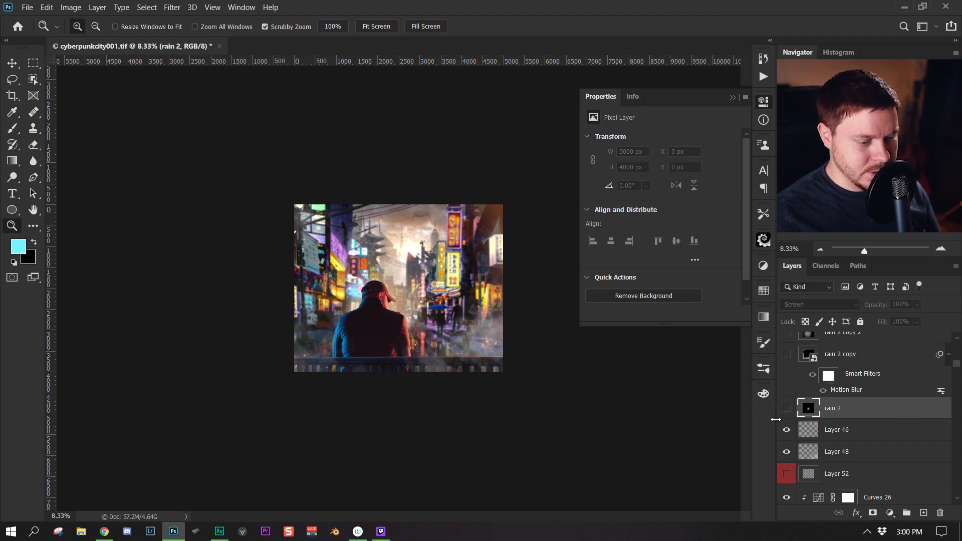
{"action": "left_click", "coordinate": [786, 409]}
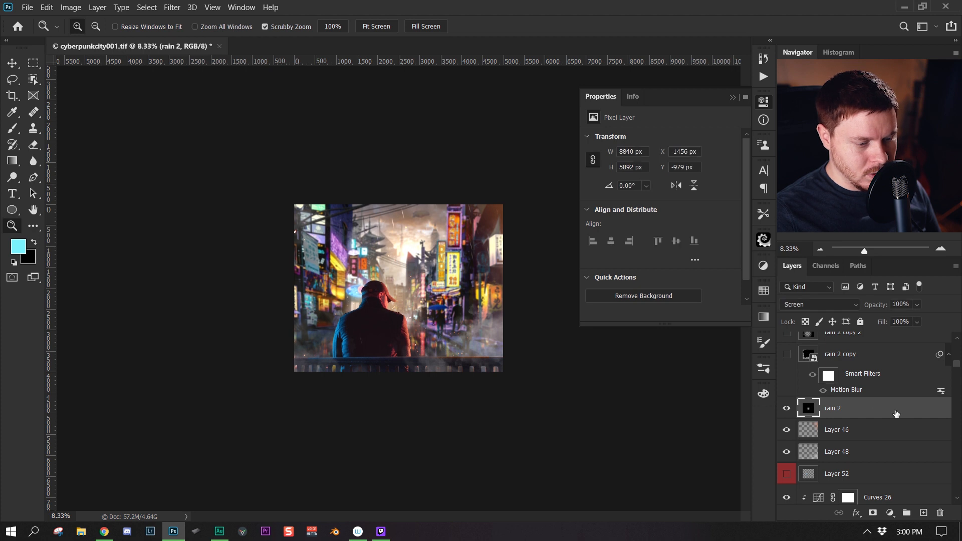
{"action": "scroll", "coordinate": [429, 247], "scroll_direction": "down", "scroll_amount": 4}
{"action": "scroll", "coordinate": [428, 264], "scroll_direction": "up", "scroll_amount": 5}
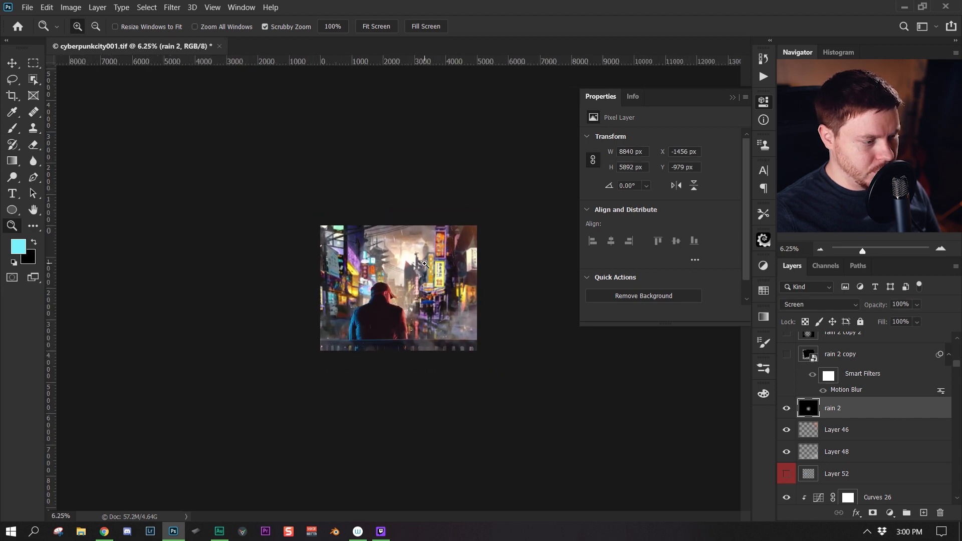
{"action": "left_click_drag", "start_coordinate": [469, 274], "coordinate": [437, 274]}
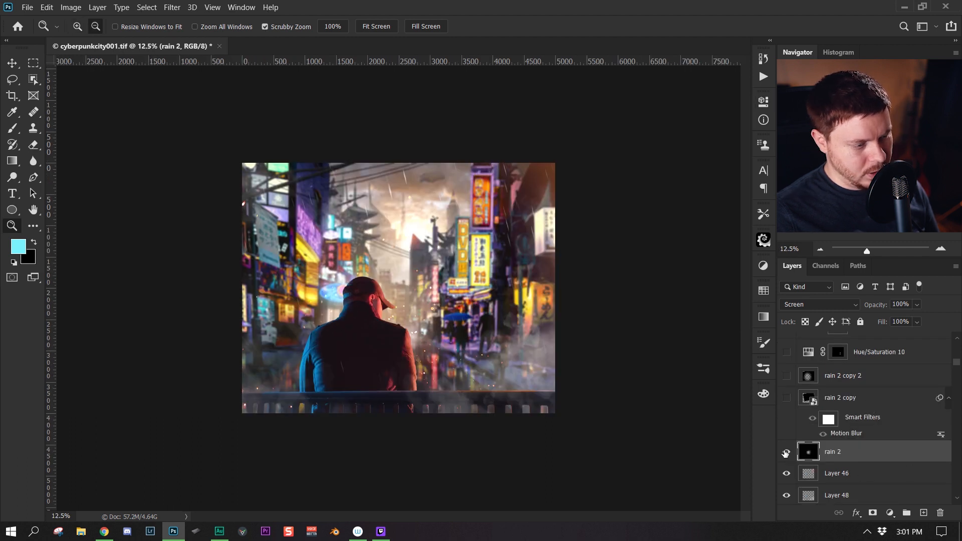
Step: Isolate the rain 2 layer to examine the rain on its own, and restore the other layers
{"action": "left_click", "coordinate": [786, 451], "text": "alt"}
{"action": "scroll", "coordinate": [562, 279], "scroll_direction": "down", "scroll_amount": 3}
{"action": "scroll", "coordinate": [558, 281], "scroll_direction": "up", "scroll_amount": 3}
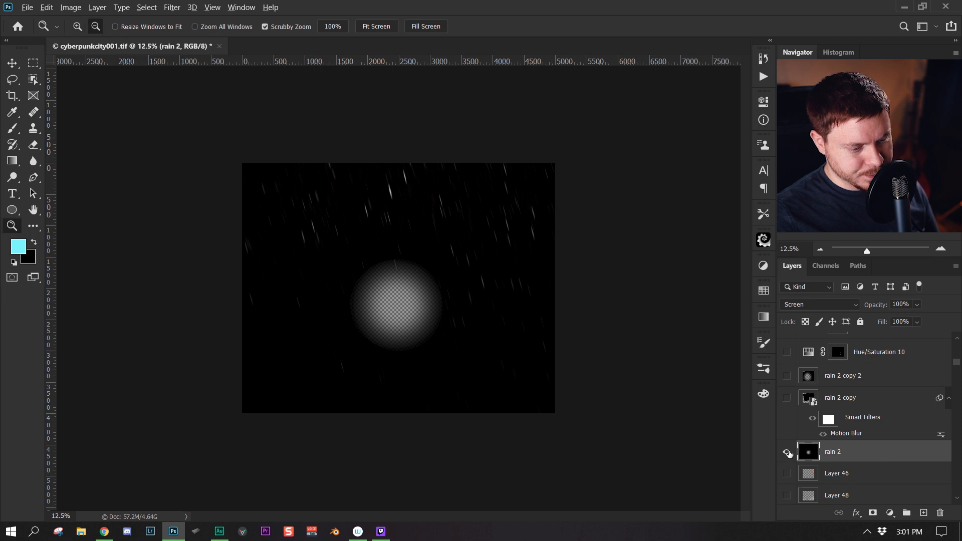
{"action": "left_click_drag", "start_coordinate": [786, 473], "coordinate": [786, 495]}
Step: Make the motion-blurred rain 2 copy layer visible
{"action": "left_click", "coordinate": [807, 397]}
{"action": "left_click", "coordinate": [786, 397]}
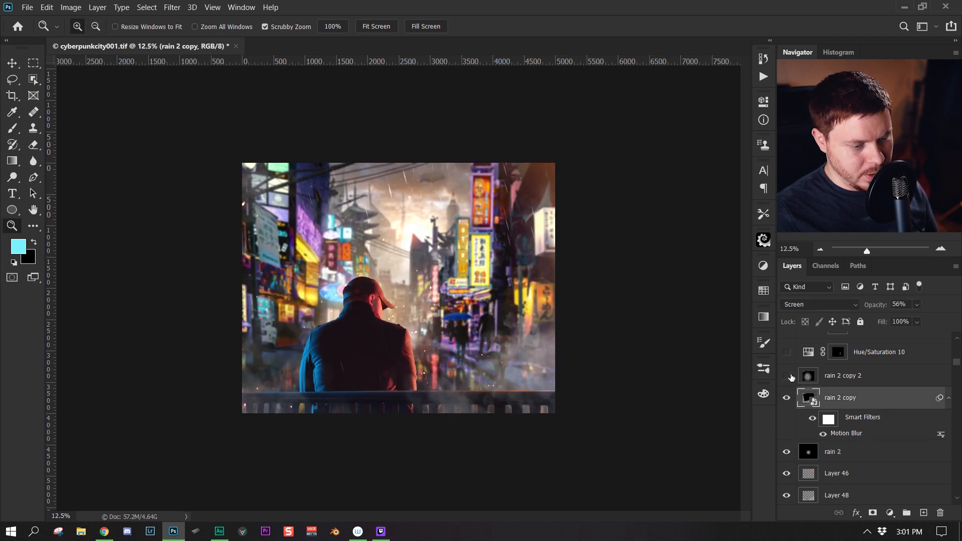
Step: Make the rain 2 copy 2 layer visible and toggle the Hue/Saturation 10 adjustment to compare its effect
{"action": "left_click", "coordinate": [789, 376]}
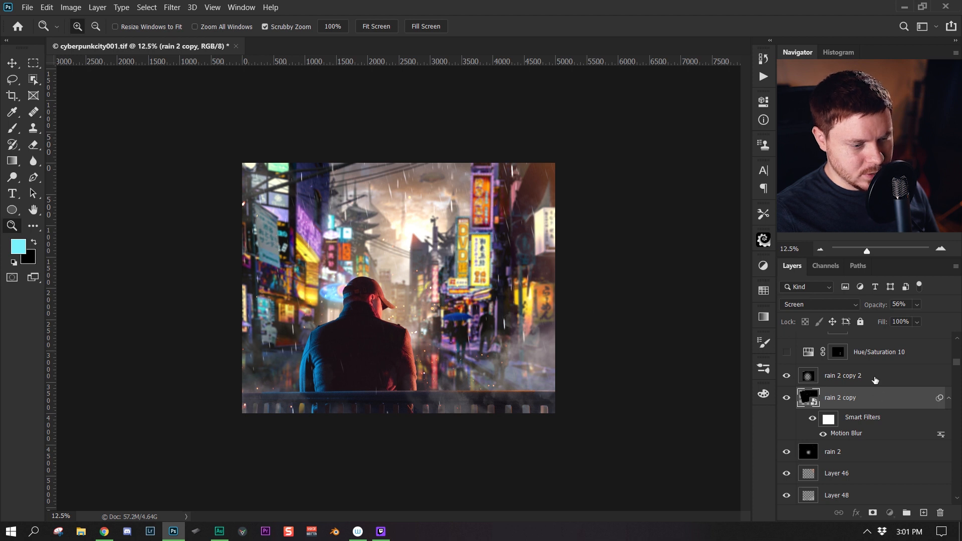
{"action": "left_click", "coordinate": [875, 379]}
{"action": "scroll", "coordinate": [791, 411], "scroll_direction": "up", "scroll_amount": 3}
{"action": "left_click", "coordinate": [783, 421]}
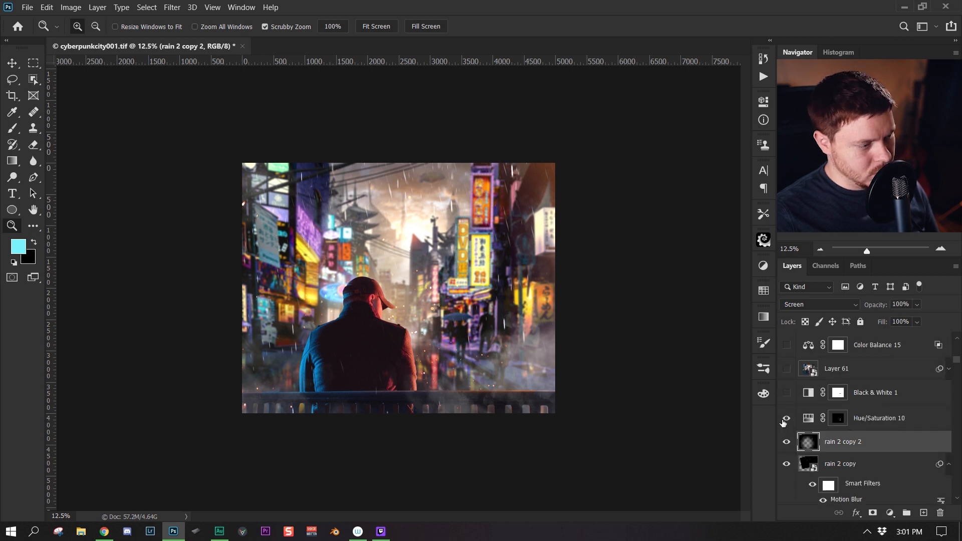
{"action": "left_click", "coordinate": [785, 421]}
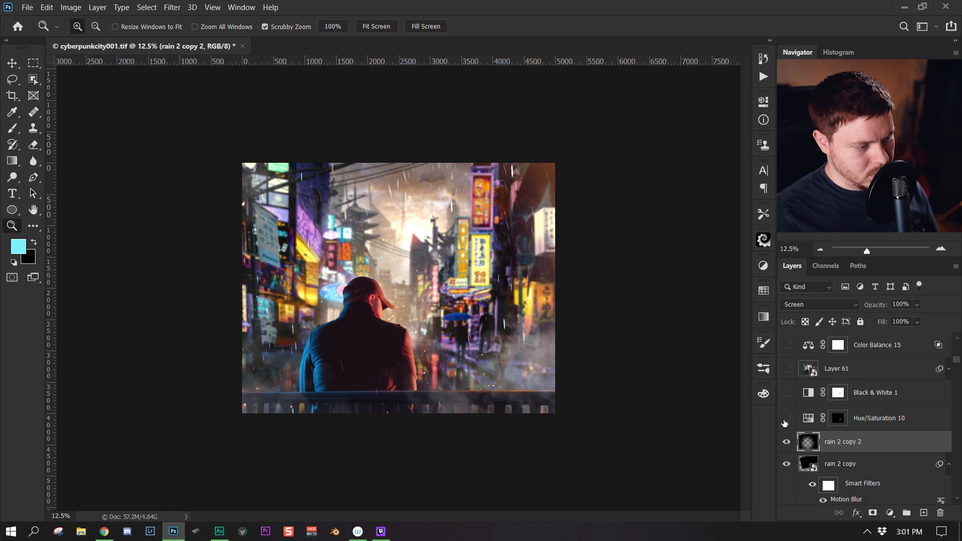
{"action": "left_click", "coordinate": [786, 420]}
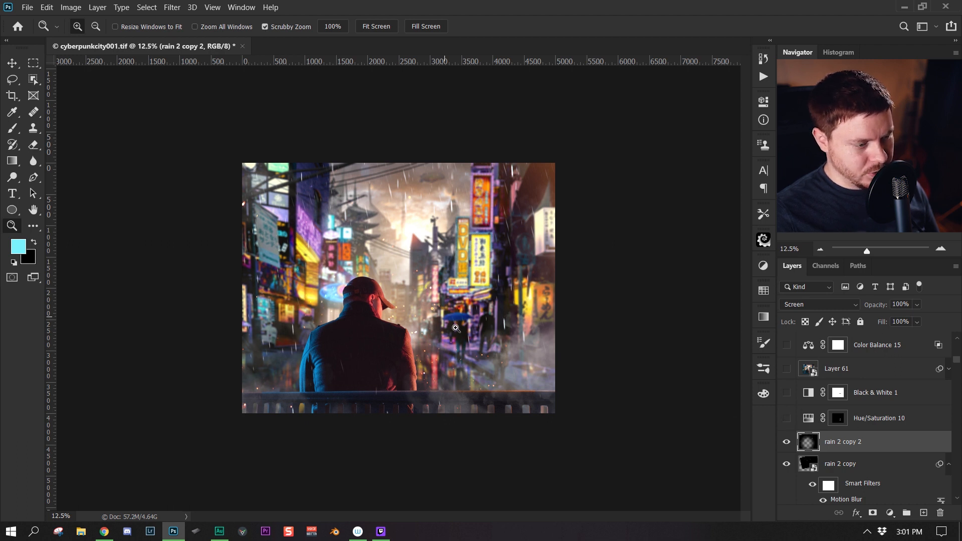
Step: Turn on the Hue/Saturation 10 adjustment and review its settings for the Blues range
{"action": "left_click_drag", "start_coordinate": [481, 317], "coordinate": [440, 346]}
{"action": "left_click", "coordinate": [439, 345]}
{"action": "left_click", "coordinate": [440, 345]}
{"action": "left_click", "coordinate": [456, 326]}
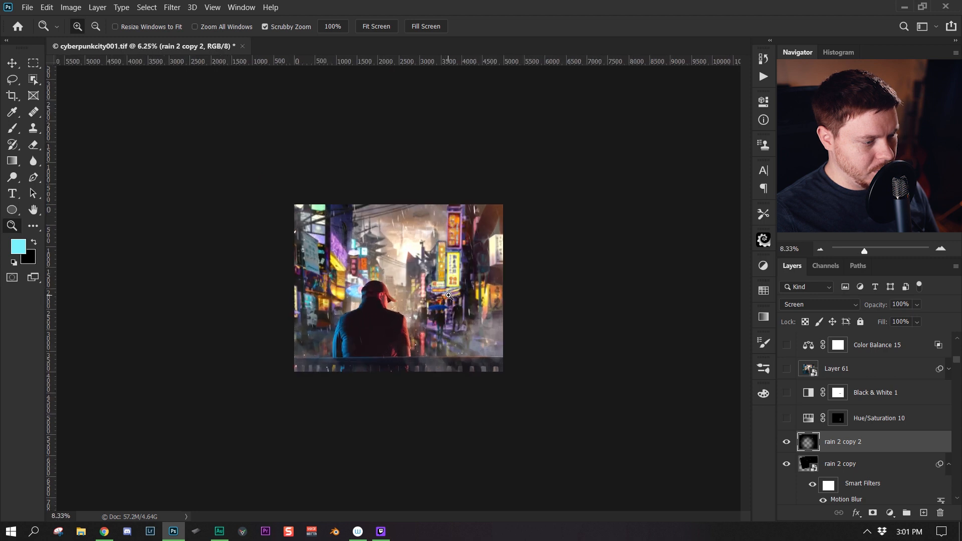
{"action": "left_click", "coordinate": [843, 421]}
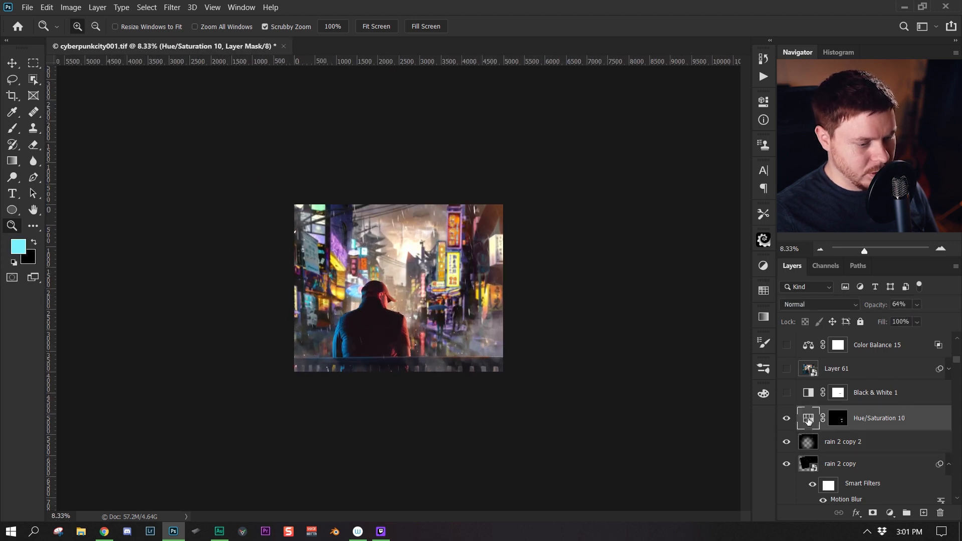
{"action": "double_click", "coordinate": [808, 418]}
{"action": "left_click", "coordinate": [658, 157]}
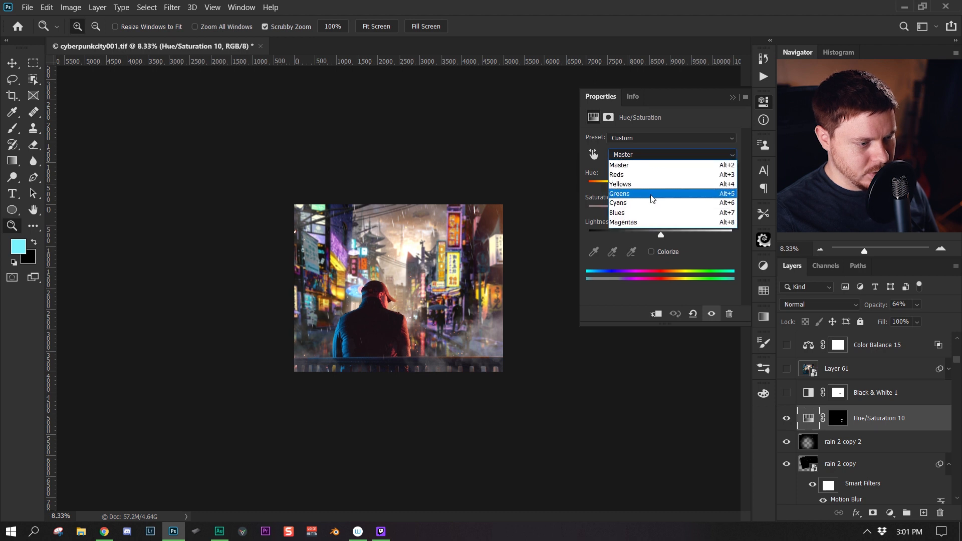
{"action": "left_click", "coordinate": [646, 204]}
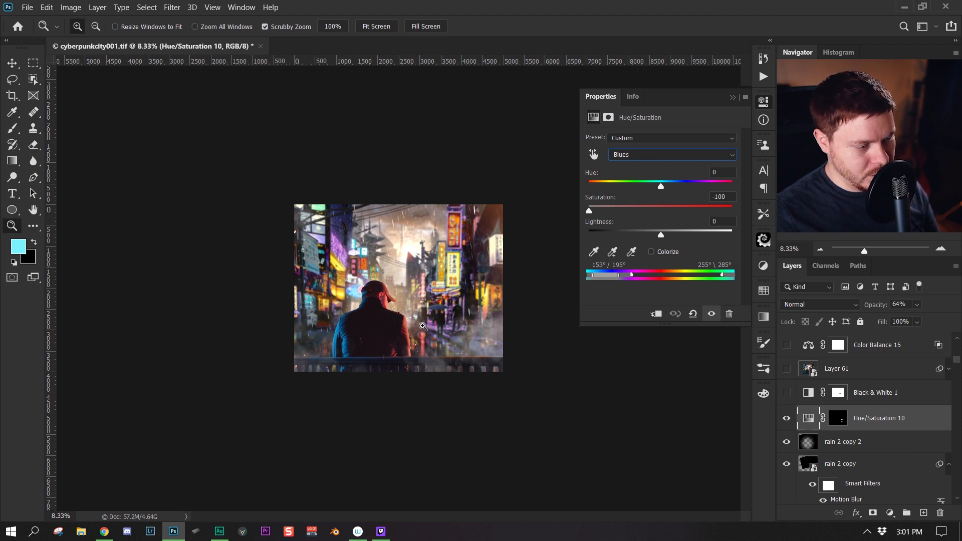
Step: Make the Black & White 1 adjustment visible and review its color mix over the composite
{"action": "left_click", "coordinate": [786, 392]}
{"action": "left_click", "coordinate": [808, 393]}
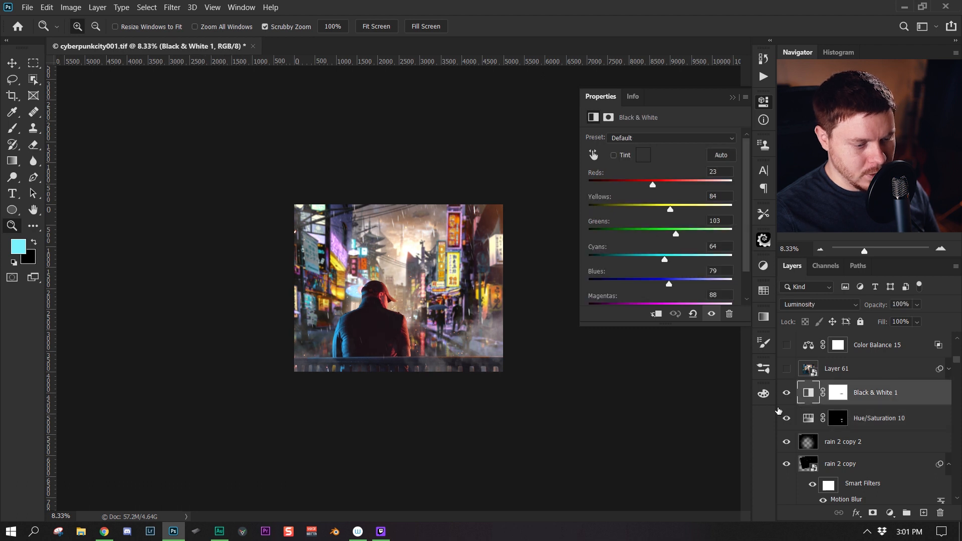
{"action": "left_click", "coordinate": [156, 309]}
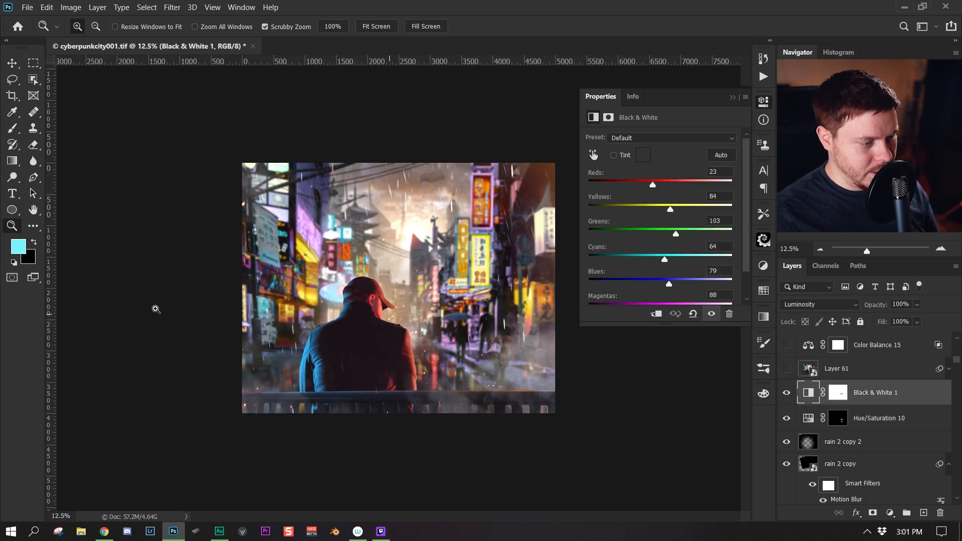
{"action": "left_click", "coordinate": [733, 98]}
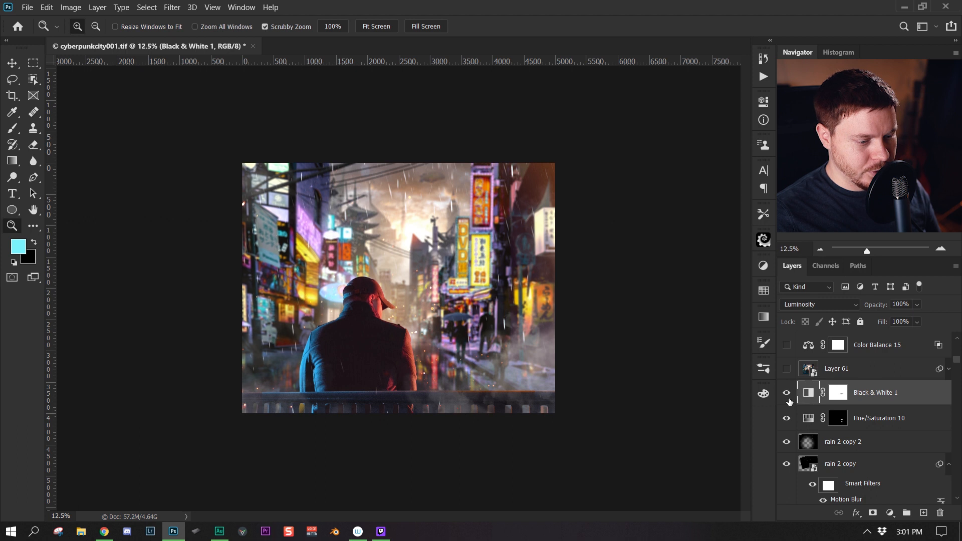
Step: Compare the composite with and without Black & White 1, and review its color values again
{"action": "left_click", "coordinate": [787, 399]}
{"action": "left_click", "coordinate": [787, 398]}
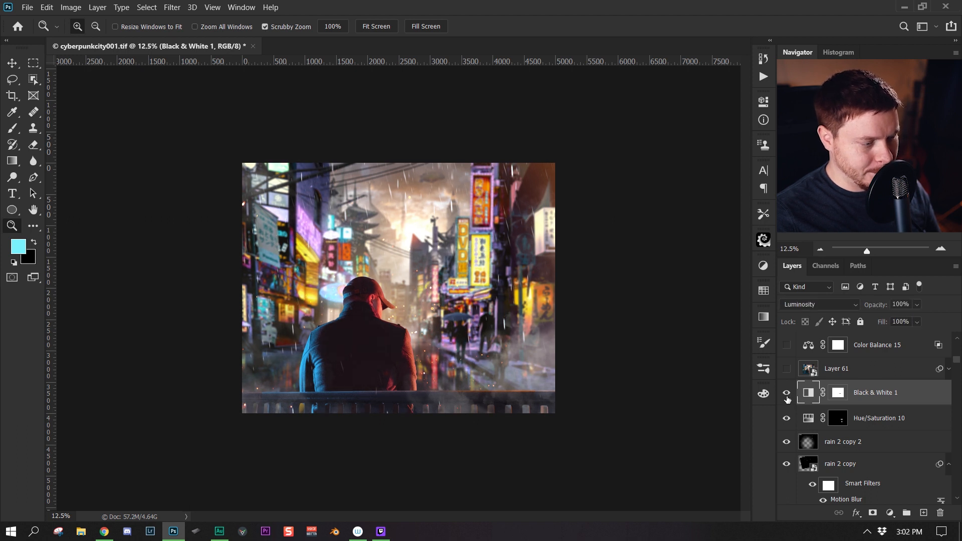
{"action": "left_click", "coordinate": [786, 396]}
{"action": "left_click", "coordinate": [787, 396]}
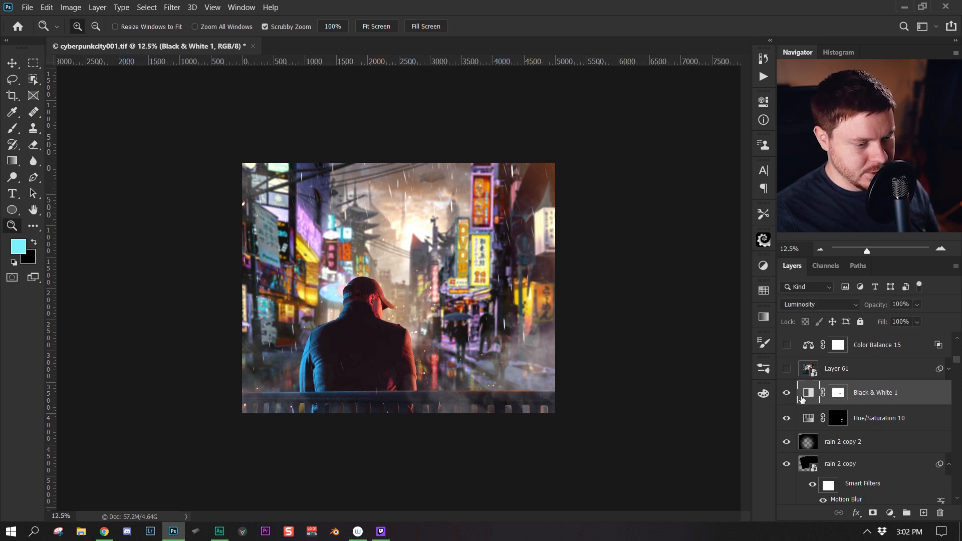
{"action": "double_click", "coordinate": [810, 395]}
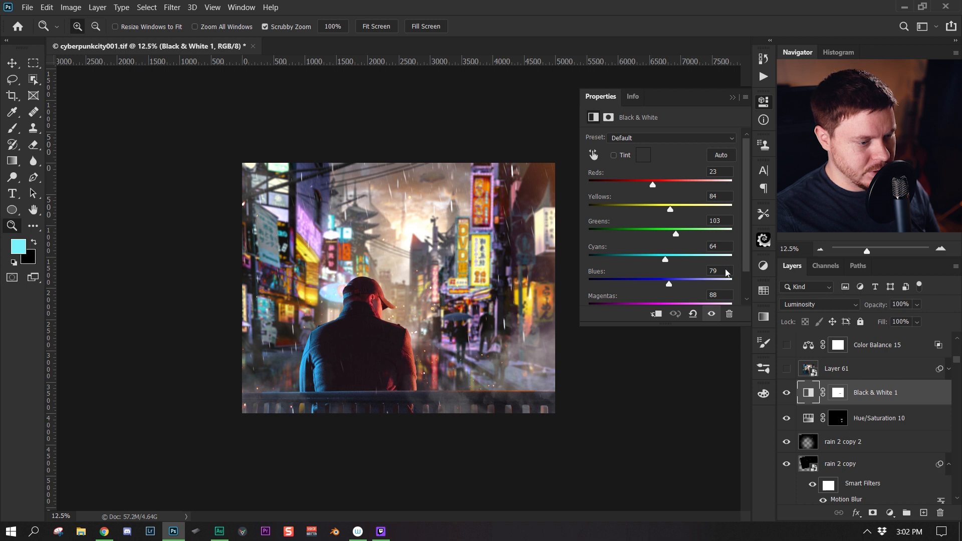
{"action": "scroll", "coordinate": [727, 273], "scroll_direction": "down", "scroll_amount": 1}
Step: Make the Layer 61 smart object visible, expand its smart filters and select it
{"action": "scroll", "coordinate": [796, 424], "scroll_direction": "up", "scroll_amount": 2}
{"action": "left_click", "coordinate": [786, 412]}
{"action": "left_click", "coordinate": [948, 413]}
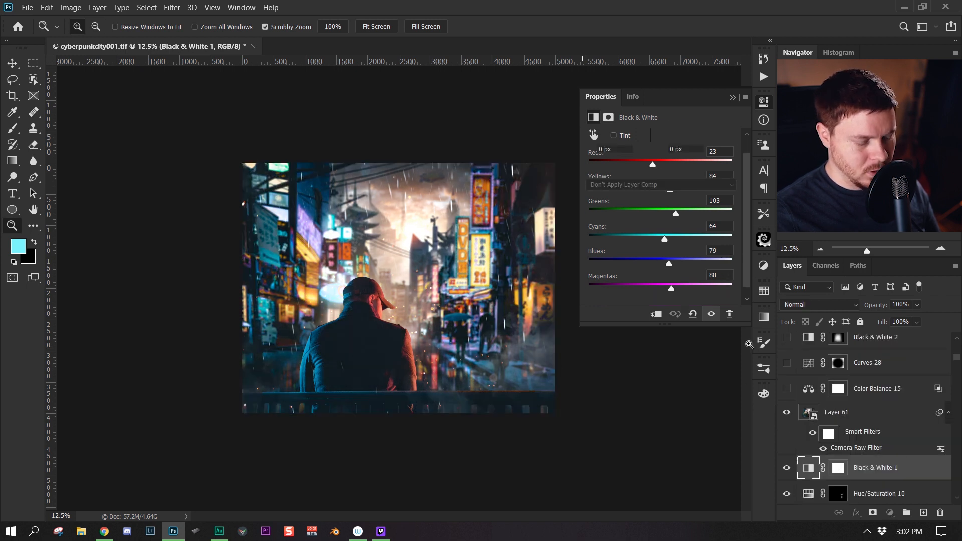
{"action": "left_click", "coordinate": [797, 412]}
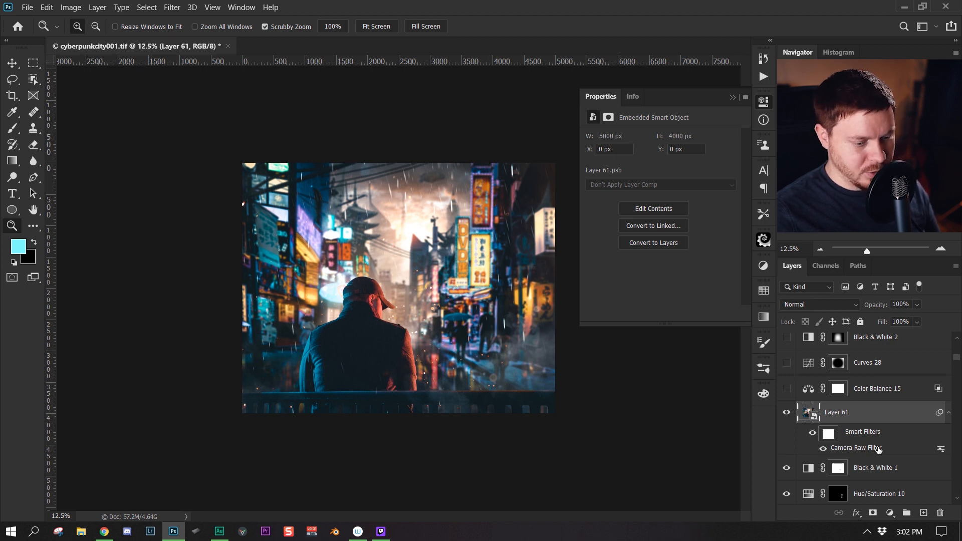
Step: Open Layer 61's Camera Raw Filter settings and compare the image with and without the Tone Curve adjustment
{"action": "left_click", "coordinate": [172, 7]}
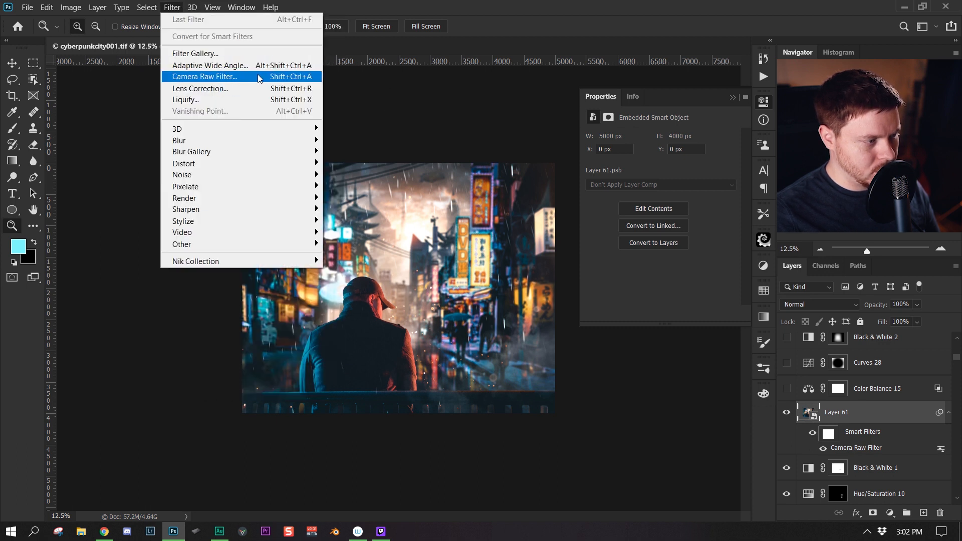
{"action": "left_click", "coordinate": [854, 413]}
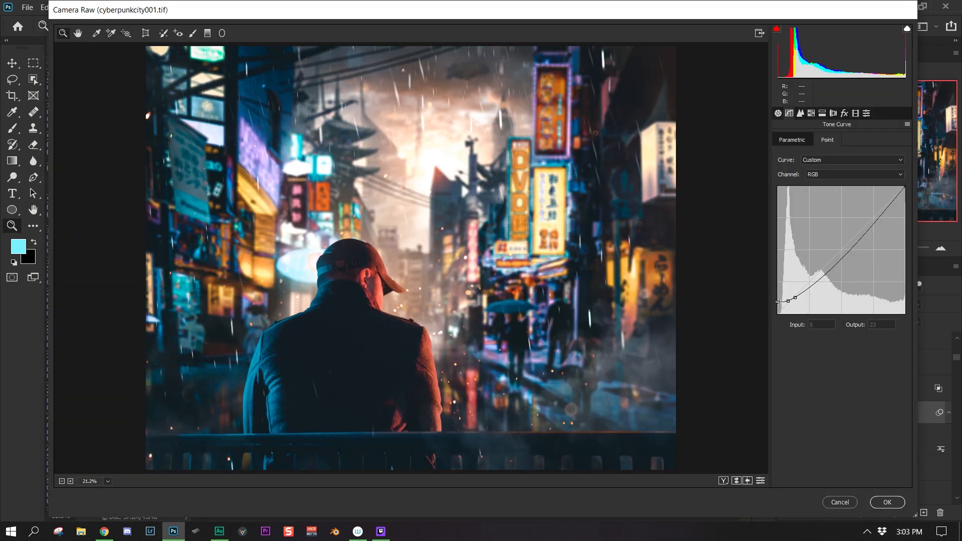
{"action": "left_click", "coordinate": [760, 481]}
{"action": "left_click", "coordinate": [760, 481]}
{"action": "left_click", "coordinate": [760, 481]}
{"action": "left_click", "coordinate": [760, 481]}
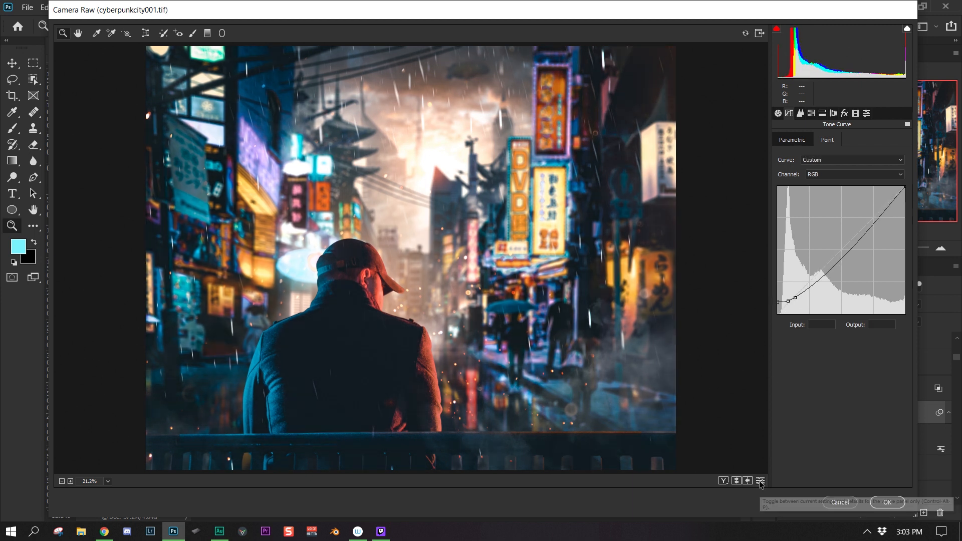
Step: Review the Camera Raw Basic settings and compare the image with and without them at a smaller zoom
{"action": "left_click", "coordinate": [777, 113]}
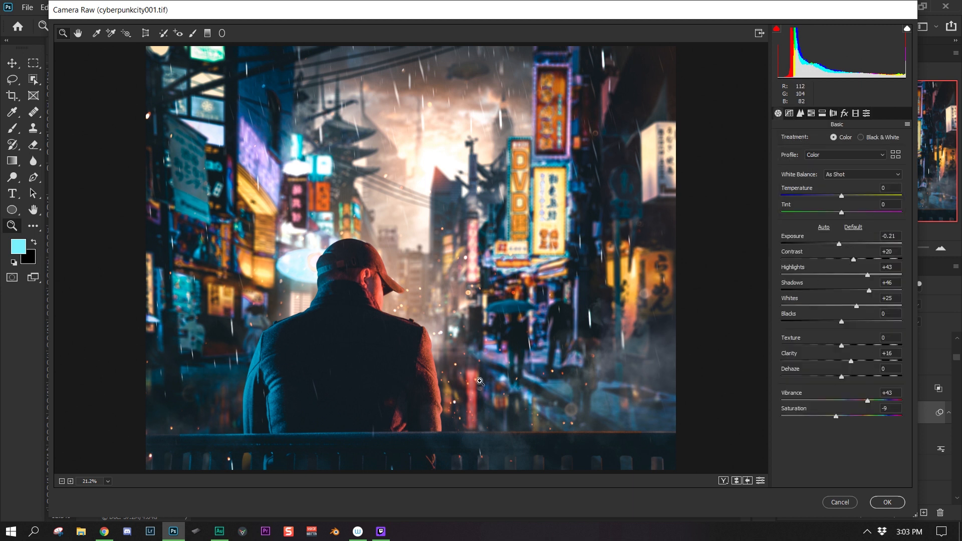
{"action": "scroll", "coordinate": [535, 280], "scroll_direction": "down", "scroll_amount": 3}
{"action": "scroll", "coordinate": [556, 353], "scroll_direction": "up", "scroll_amount": 3}
{"action": "key", "text": "ctrl+minus"}
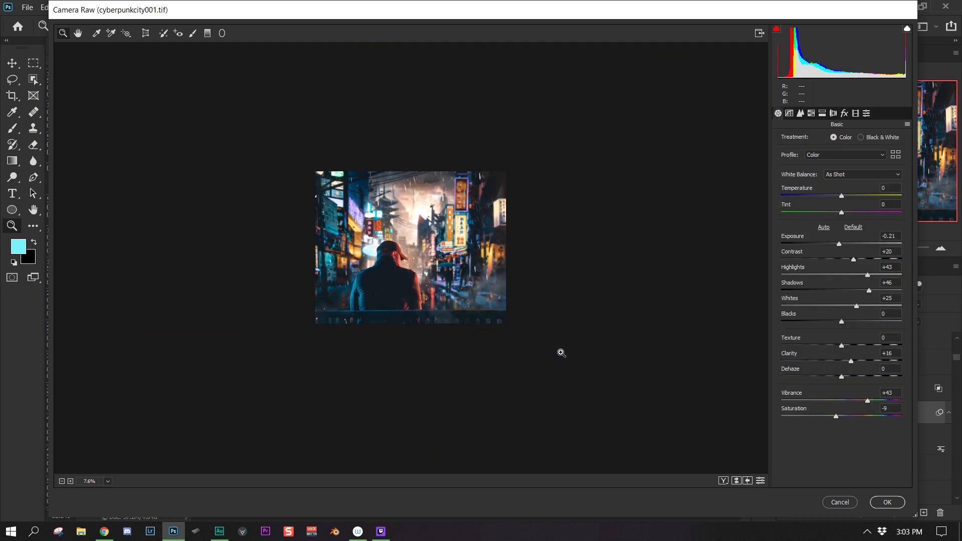
{"action": "left_click", "coordinate": [760, 480]}
{"action": "left_click", "coordinate": [760, 480]}
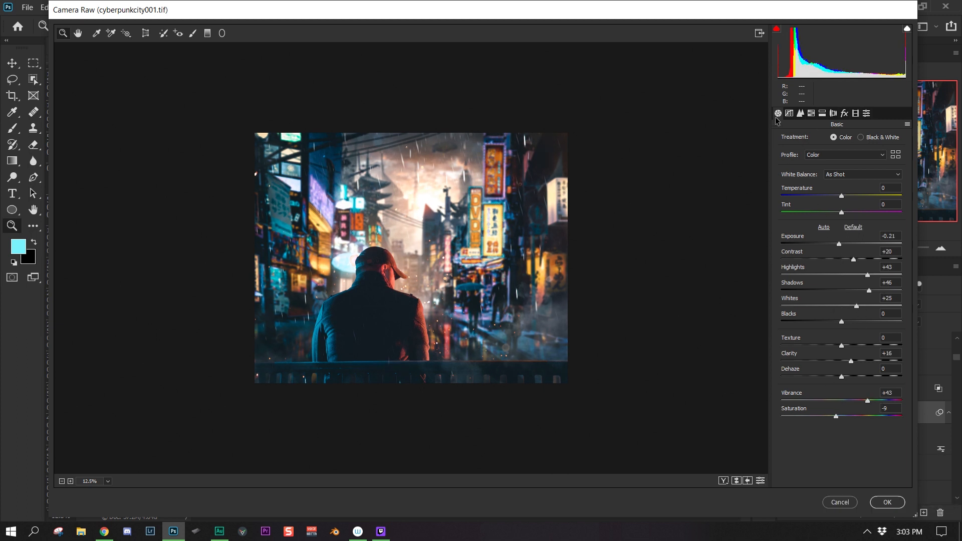
Step: Examine the Camera Raw HSL Adjustments, the Post Crop Vignetting effect and the Calibration settings
{"action": "left_click", "coordinate": [811, 113]}
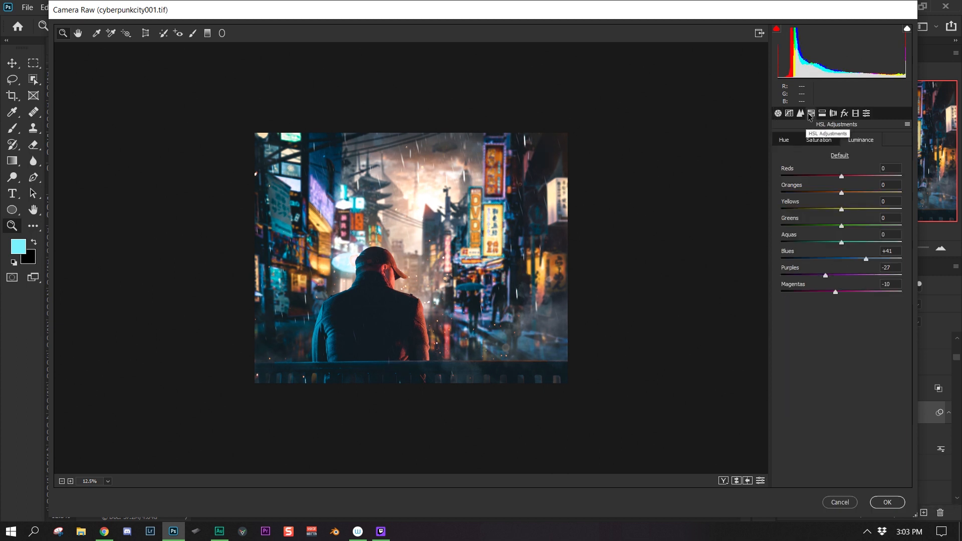
{"action": "left_click", "coordinate": [785, 140]}
{"action": "left_click", "coordinate": [813, 144]}
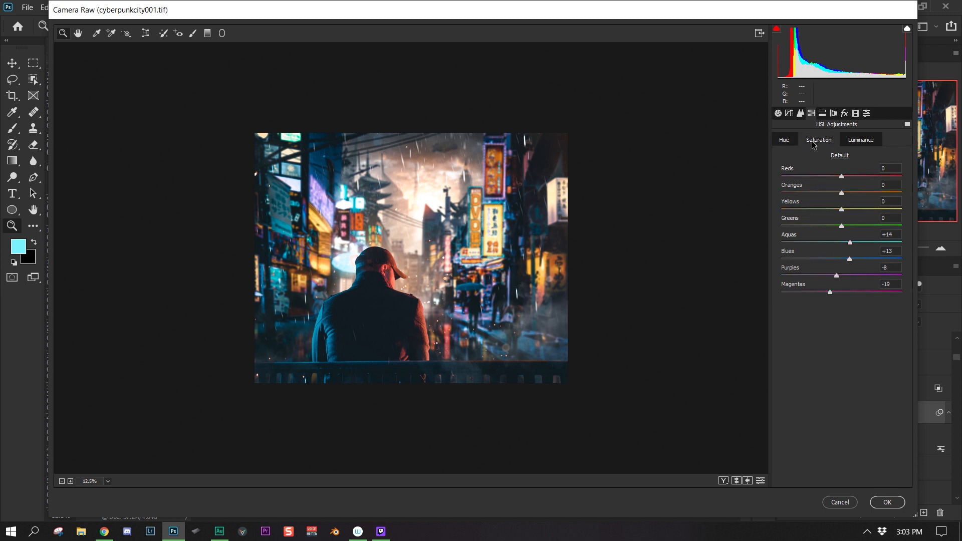
{"action": "left_click", "coordinate": [844, 114]}
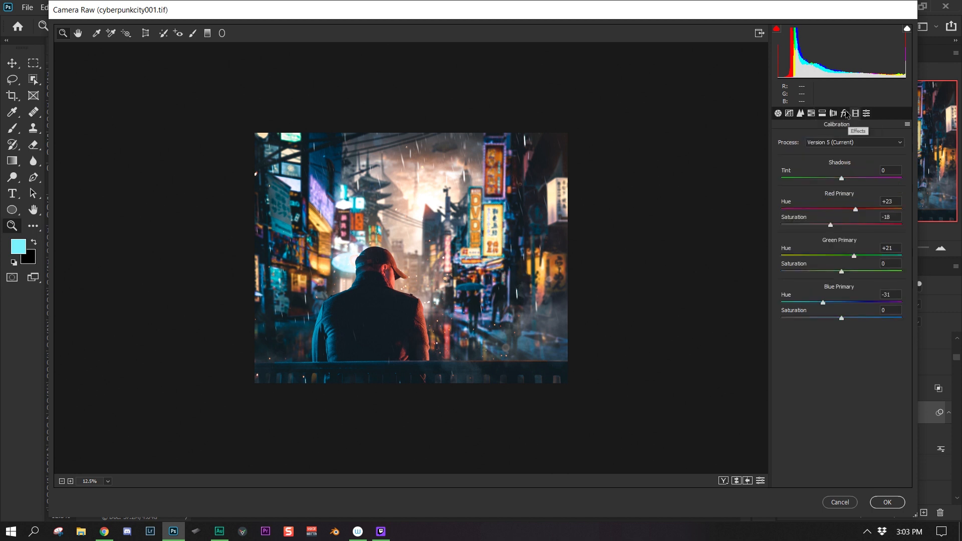
{"action": "left_click", "coordinate": [845, 113]}
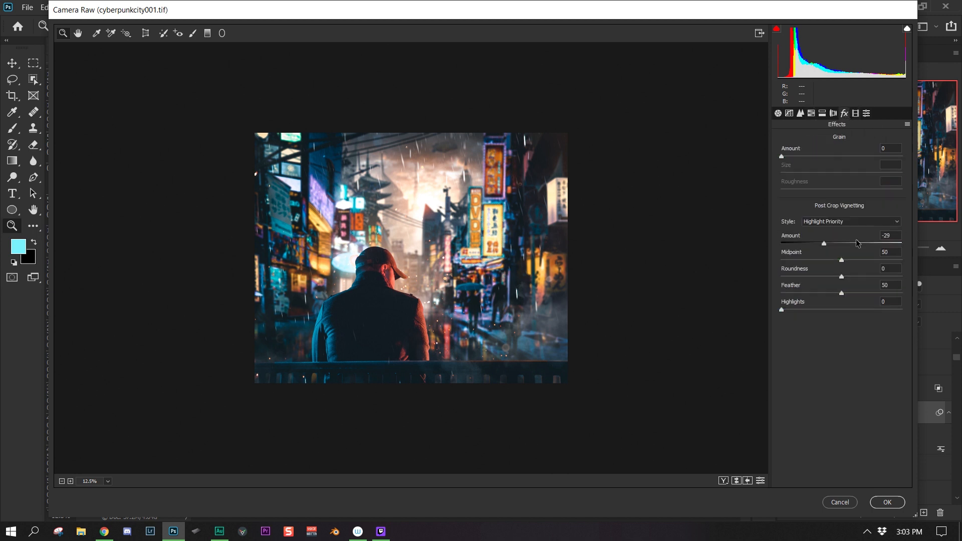
{"action": "left_click", "coordinate": [811, 114]}
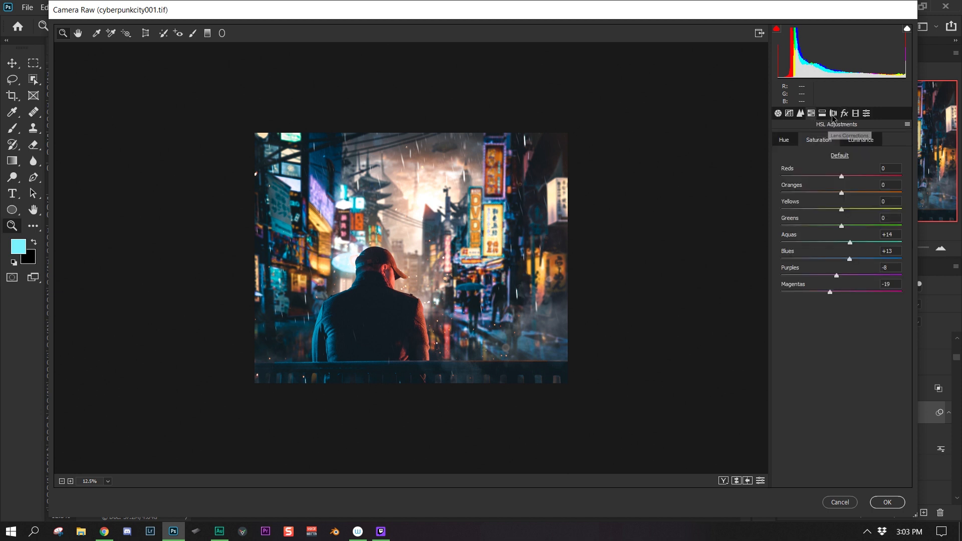
{"action": "left_click", "coordinate": [856, 114]}
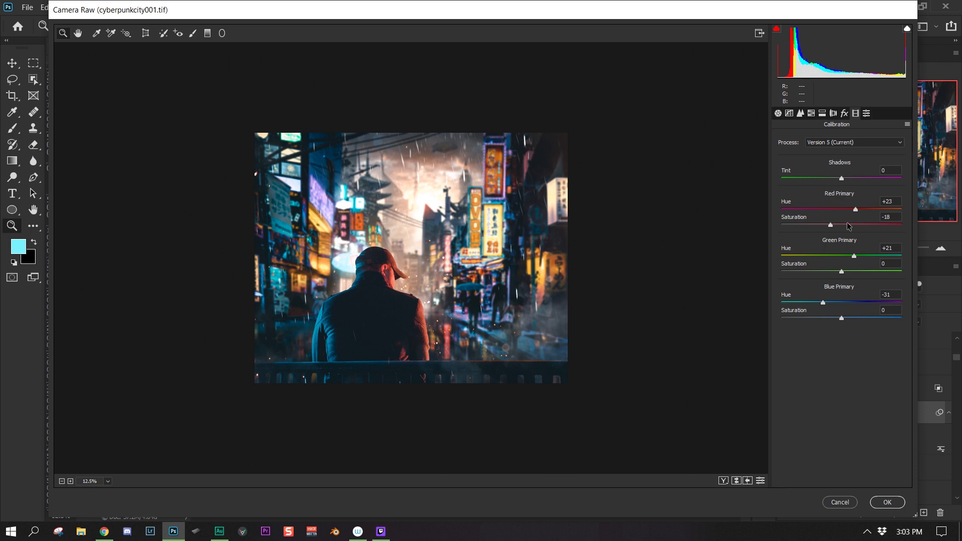
Step: Examine the hue, saturation and luminance values in the HSL Adjustments one set after another
{"action": "left_click", "coordinate": [822, 112]}
{"action": "left_click", "coordinate": [811, 113]}
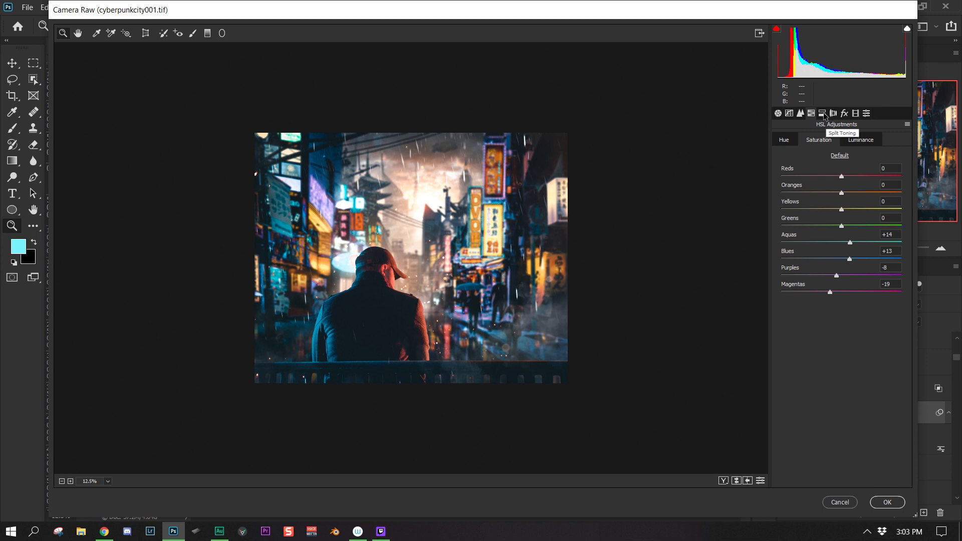
{"action": "left_click", "coordinate": [821, 114]}
{"action": "left_click", "coordinate": [811, 113]}
{"action": "left_click", "coordinate": [789, 139]}
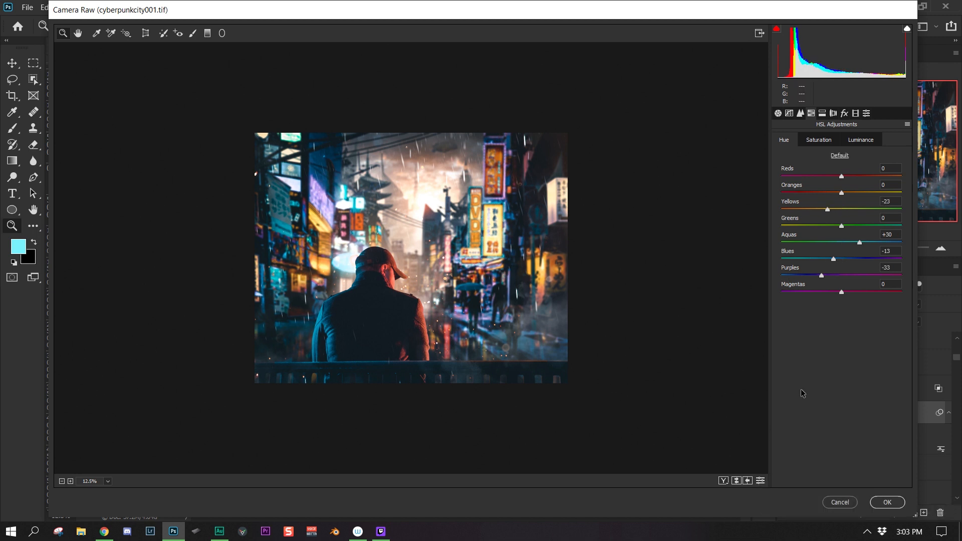
{"action": "left_click", "coordinate": [822, 139]}
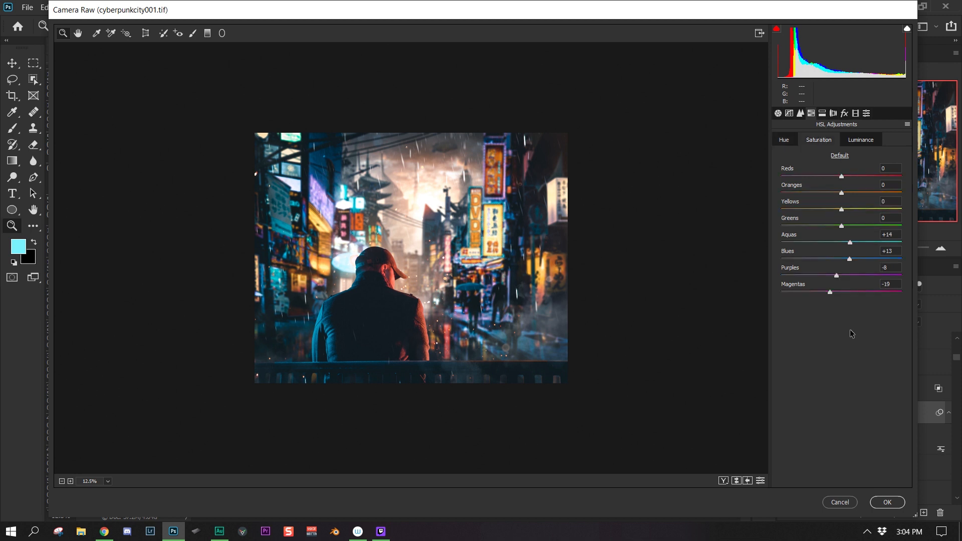
{"action": "left_click", "coordinate": [862, 143]}
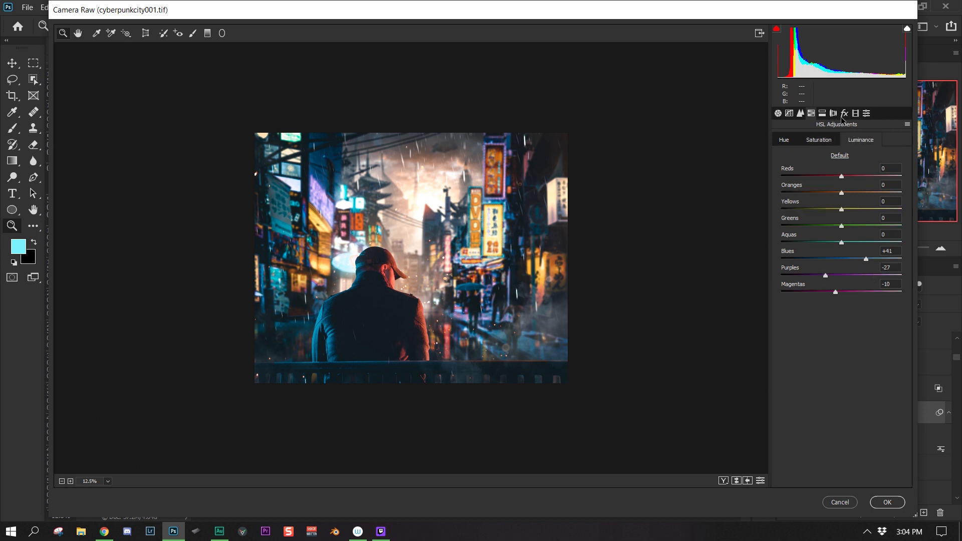
Step: Review the Split Toning values for highlights and shadows, check the shadow hue and accept the Camera Raw Filter
{"action": "left_click", "coordinate": [823, 113]}
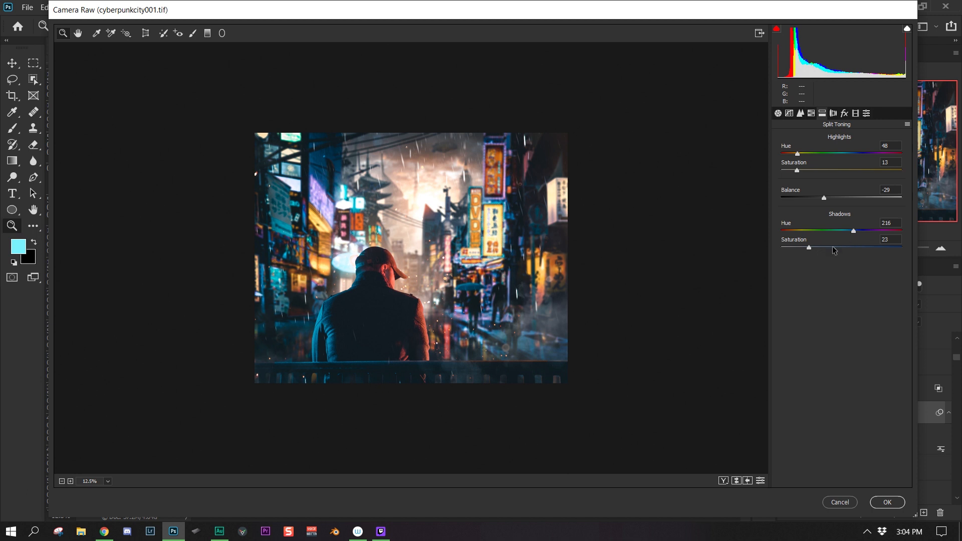
{"action": "left_click", "coordinate": [854, 232], "text": "alt"}
{"action": "left_click", "coordinate": [887, 502]}
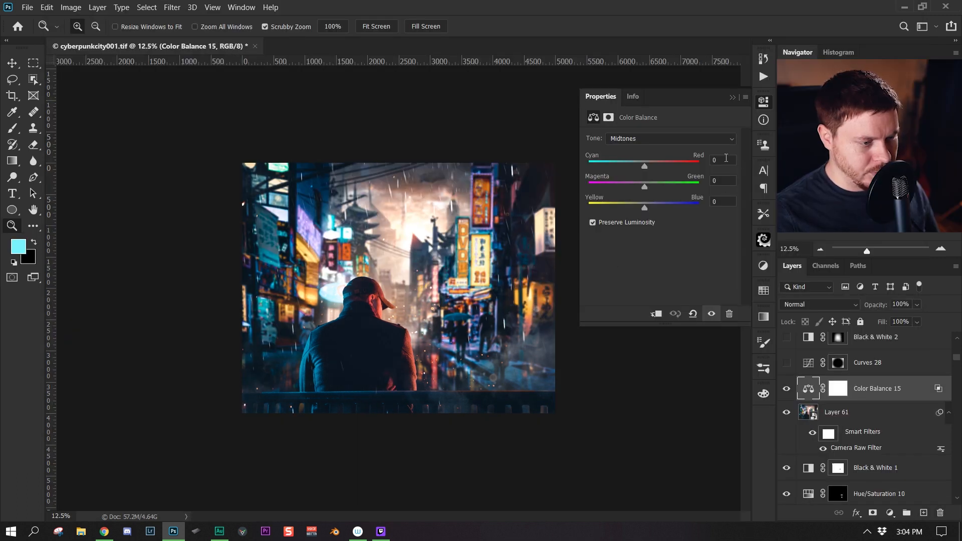
Step: Show the Shadows tone values of the Color Balance 15 adjustment and point out its Yellow–Blue setting
{"action": "left_click", "coordinate": [673, 138]}
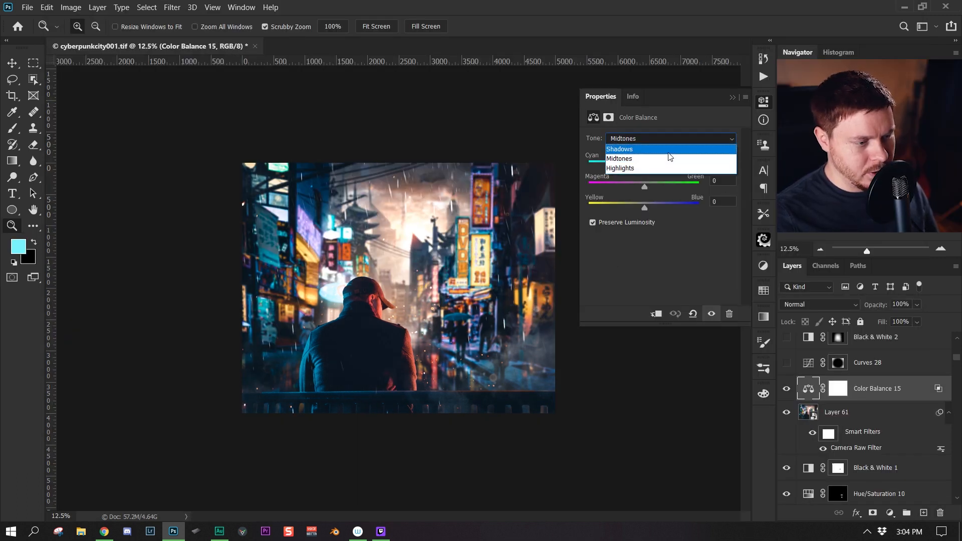
{"action": "left_click", "coordinate": [670, 150]}
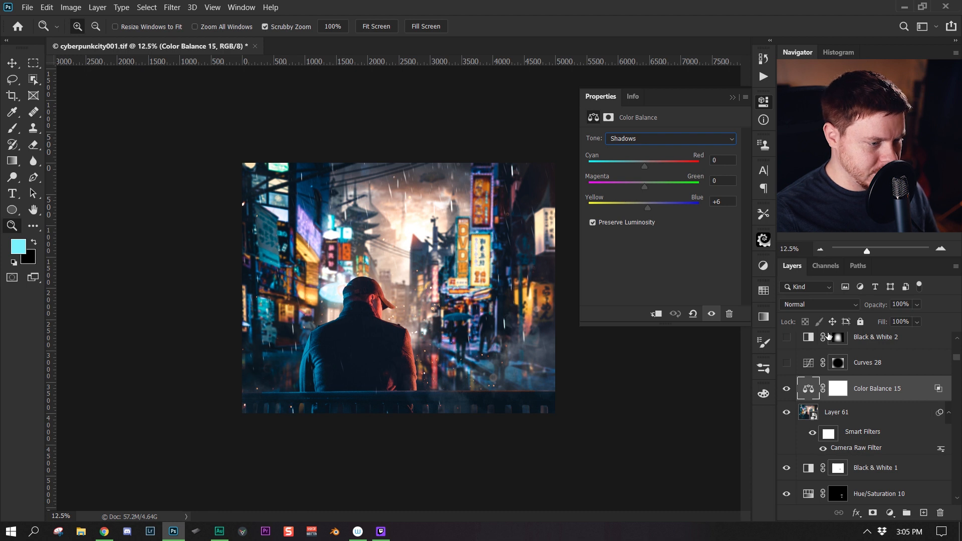
{"action": "left_click", "coordinate": [732, 202]}
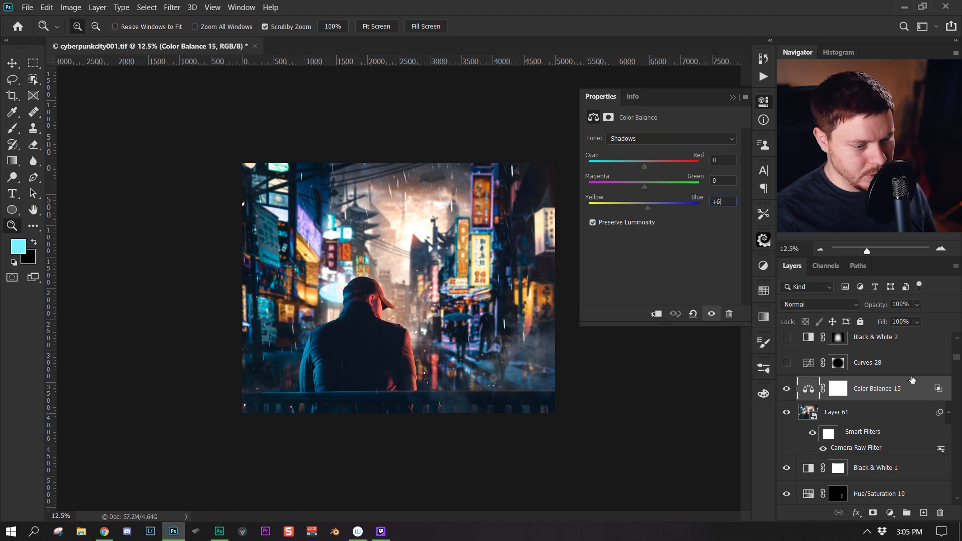
Step: Examine the Blend If range for the underlying layer in Color Balance 15's Blending Options, and cancel the Layer Style dialog
{"action": "left_click", "coordinate": [910, 391]}
{"action": "double_click", "coordinate": [888, 398]}
{"action": "key", "text": "alt"}
{"action": "left_click_drag", "start_coordinate": [694, 467], "coordinate": [715, 472]}
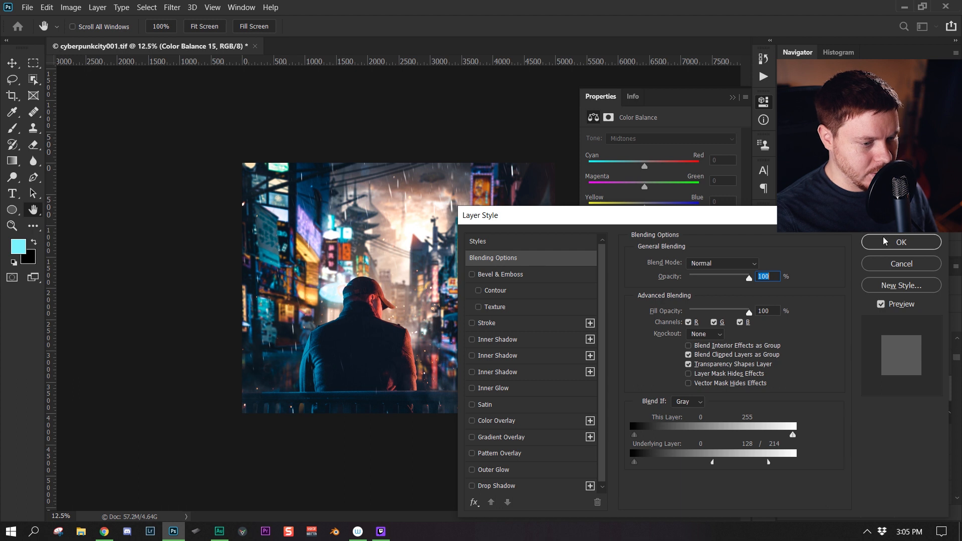
{"action": "left_click", "coordinate": [913, 266]}
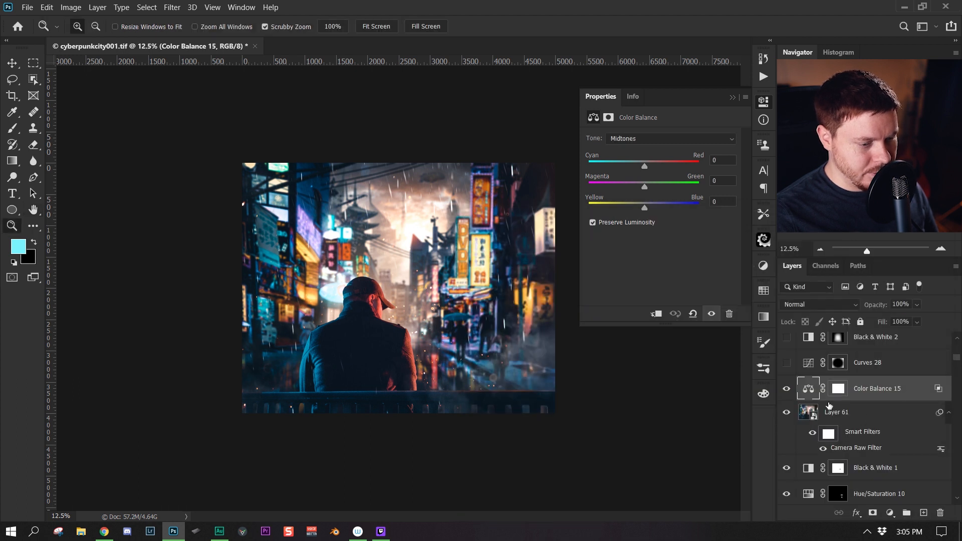
Step: Turn on the Curves 28 layer above Color Balance 15 and compare the image with and without it
{"action": "left_click", "coordinate": [787, 388]}
{"action": "left_click", "coordinate": [786, 407]}
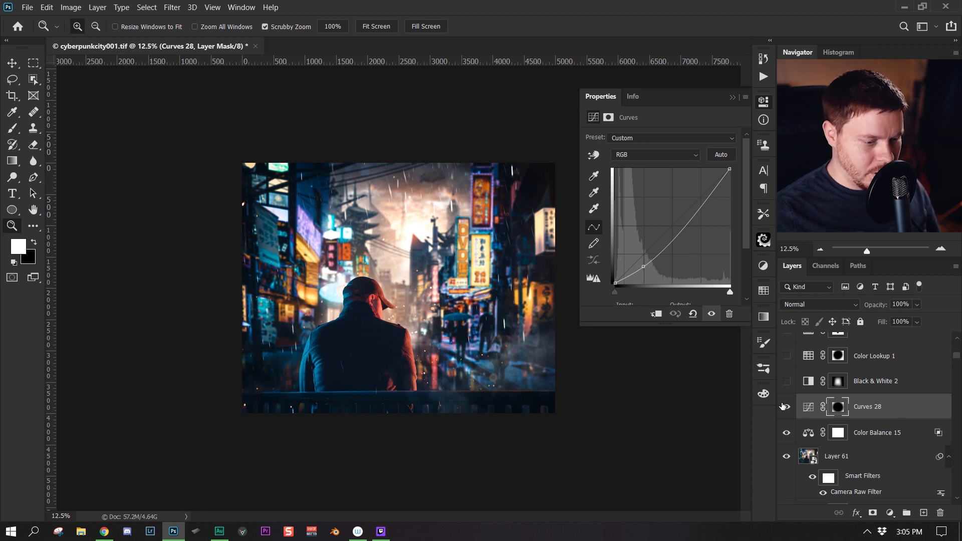
{"action": "left_click", "coordinate": [785, 408]}
{"action": "left_click", "coordinate": [786, 407]}
Step: Turn on the Black & White 2 layer, show its settings and compare the image with and without it
{"action": "left_click", "coordinate": [786, 381]}
{"action": "left_click", "coordinate": [812, 382]}
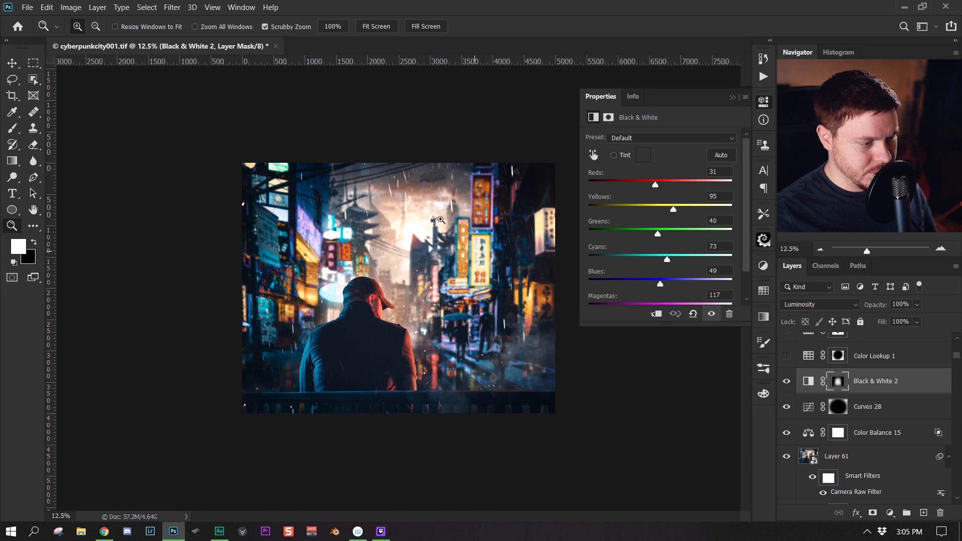
{"action": "left_click", "coordinate": [787, 381]}
{"action": "left_click", "coordinate": [788, 382]}
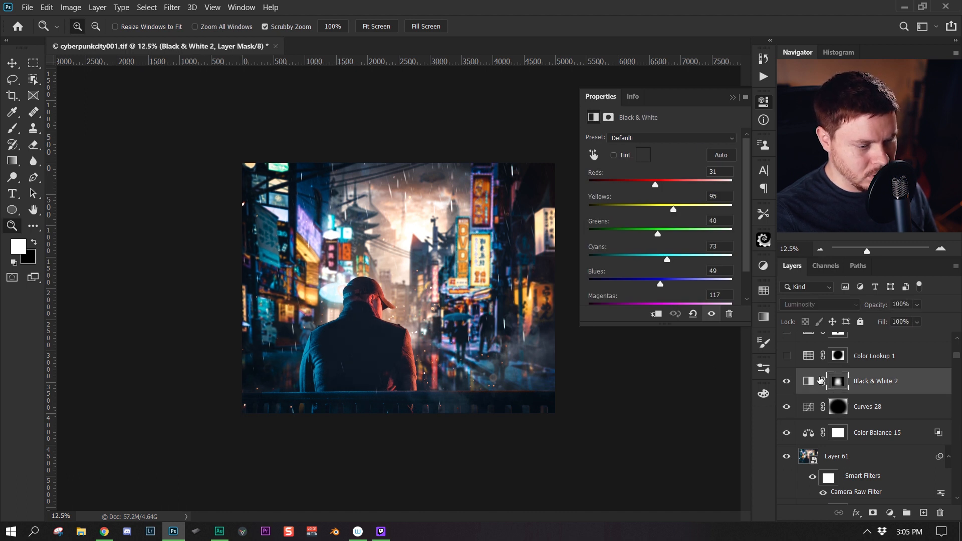
Step: Turn on the Color Lookup 1 layer, show where the adjustment comes from and review its EdgyAmber.3DL lookup choice
{"action": "scroll", "coordinate": [900, 395], "scroll_direction": "up", "scroll_amount": 2}
{"action": "key", "text": "alt+shift+f"}
{"action": "left_click", "coordinate": [916, 400]}
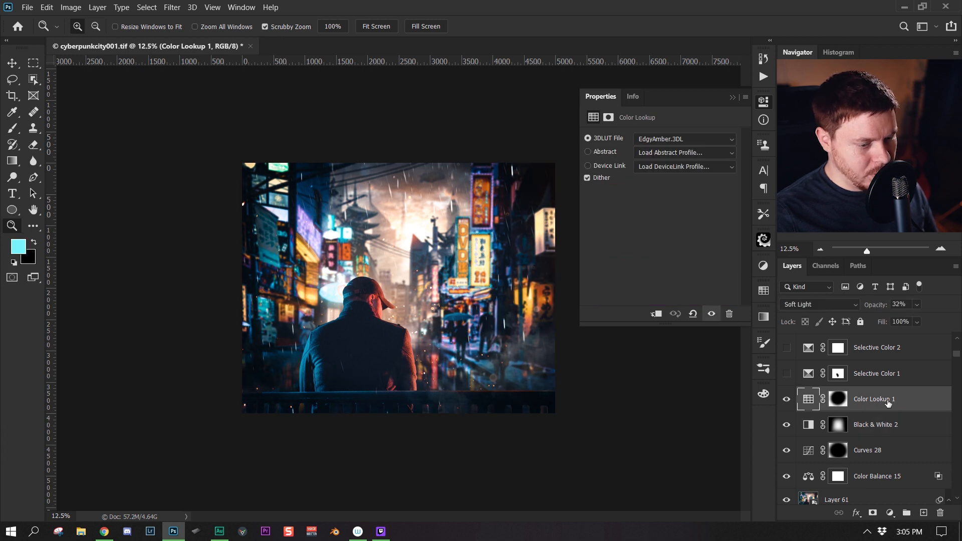
{"action": "left_click", "coordinate": [890, 513]}
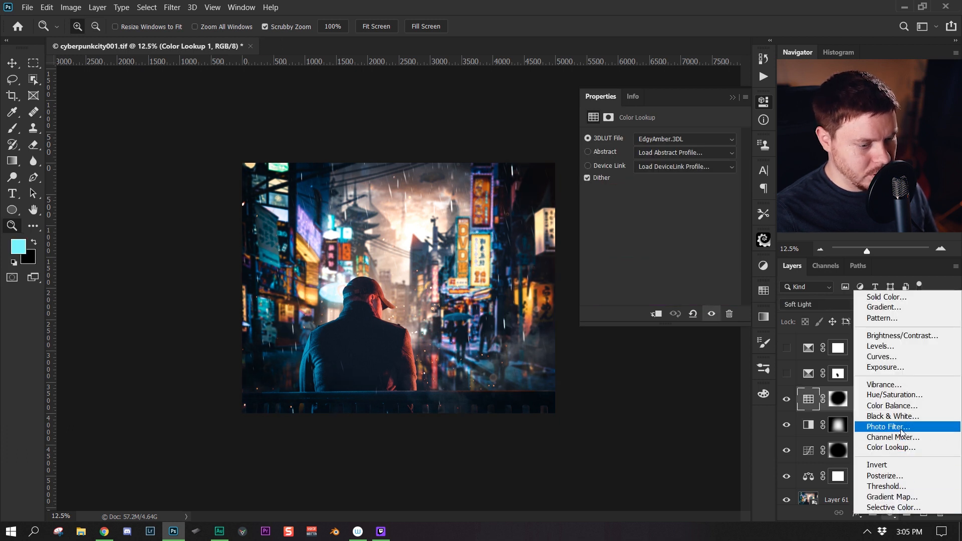
{"action": "left_click", "coordinate": [767, 459]}
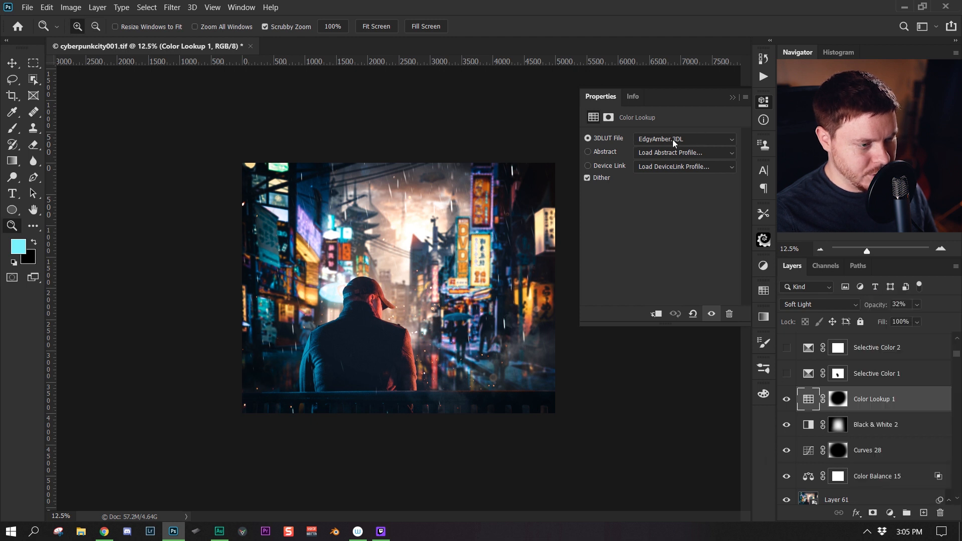
{"action": "left_click", "coordinate": [708, 139]}
{"action": "left_click", "coordinate": [715, 117]}
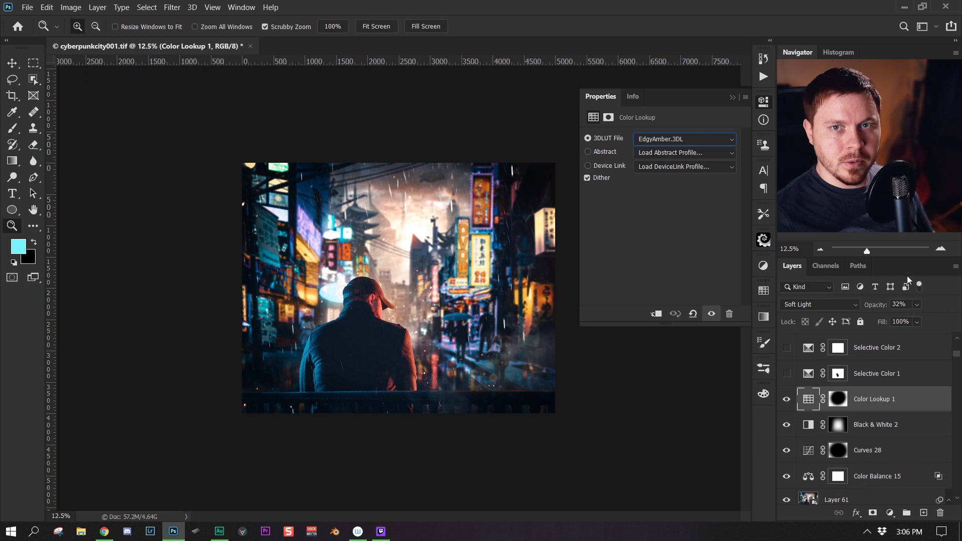
Step: Turn on the Selective Color 1 layer and examine its Reds settings and their effect on the image
{"action": "left_click", "coordinate": [808, 373]}
{"action": "left_click", "coordinate": [786, 374]}
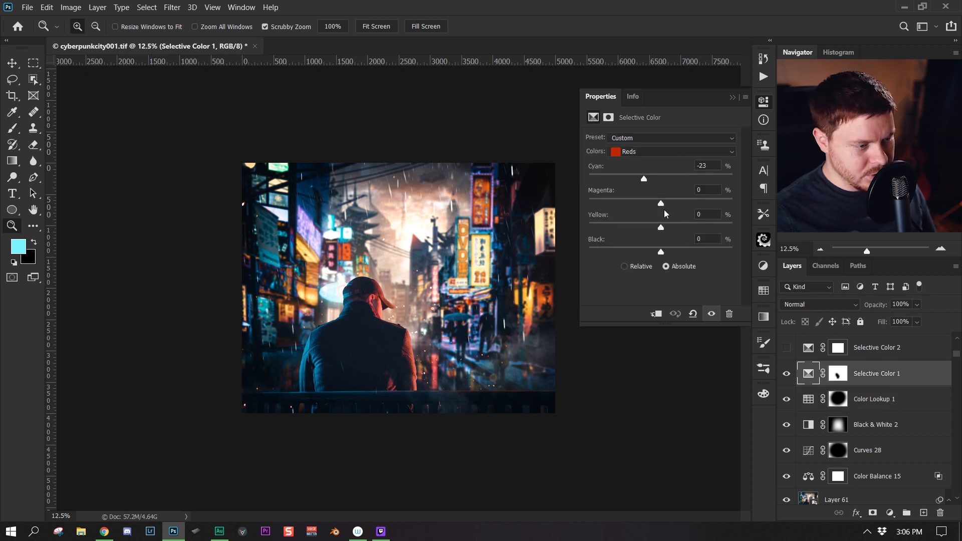
{"action": "scroll", "coordinate": [810, 423], "scroll_direction": "up", "scroll_amount": 2}
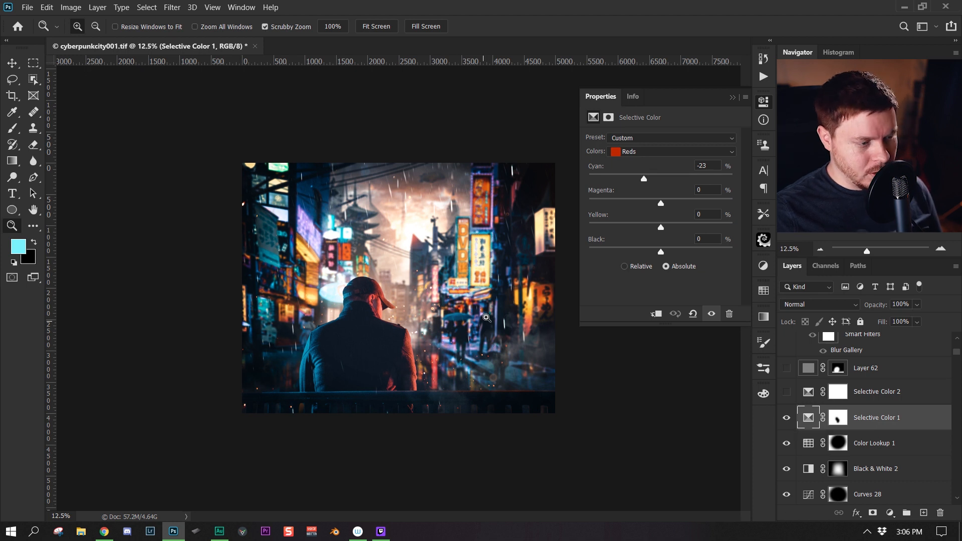
{"action": "left_click", "coordinate": [484, 321]}
{"action": "left_click_drag", "start_coordinate": [484, 320], "coordinate": [432, 346]}
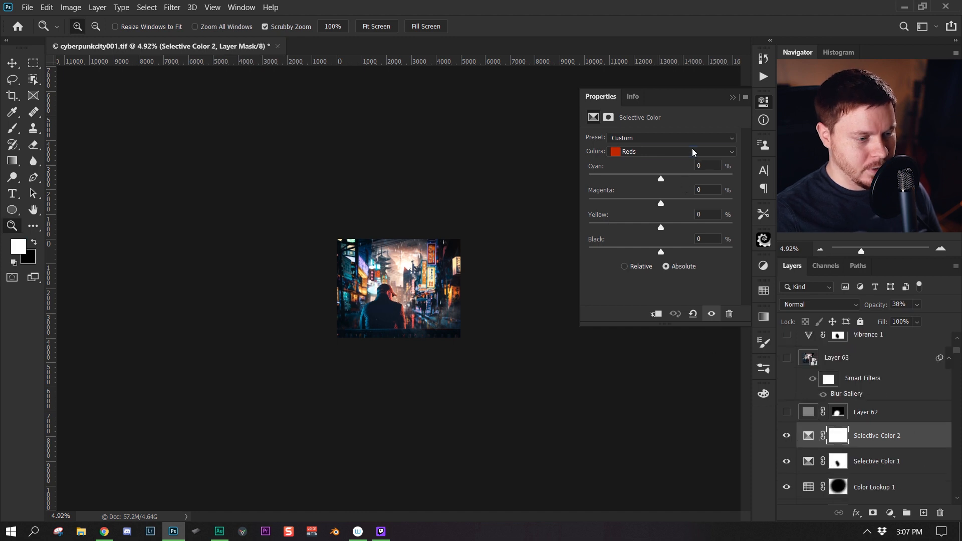
Step: Review the Selective Color 2 settings for individual colors through to Blues, and check the effect on the whole image
{"action": "left_click", "coordinate": [693, 152]}
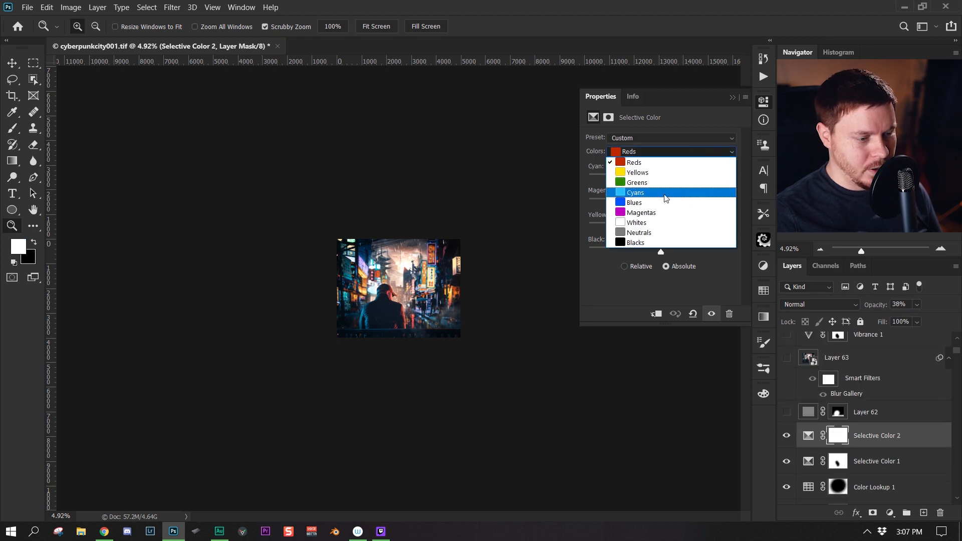
{"action": "left_click", "coordinate": [651, 194]}
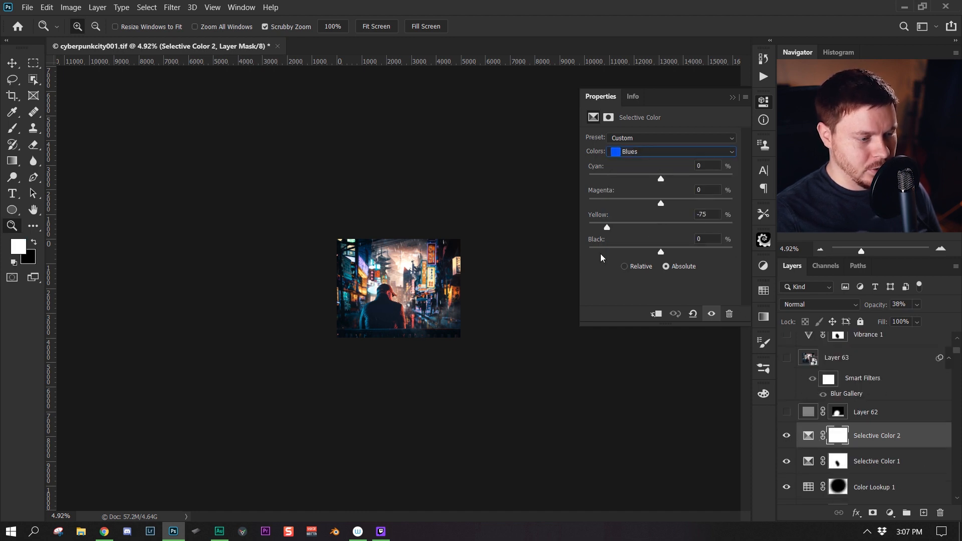
{"action": "left_click", "coordinate": [469, 347]}
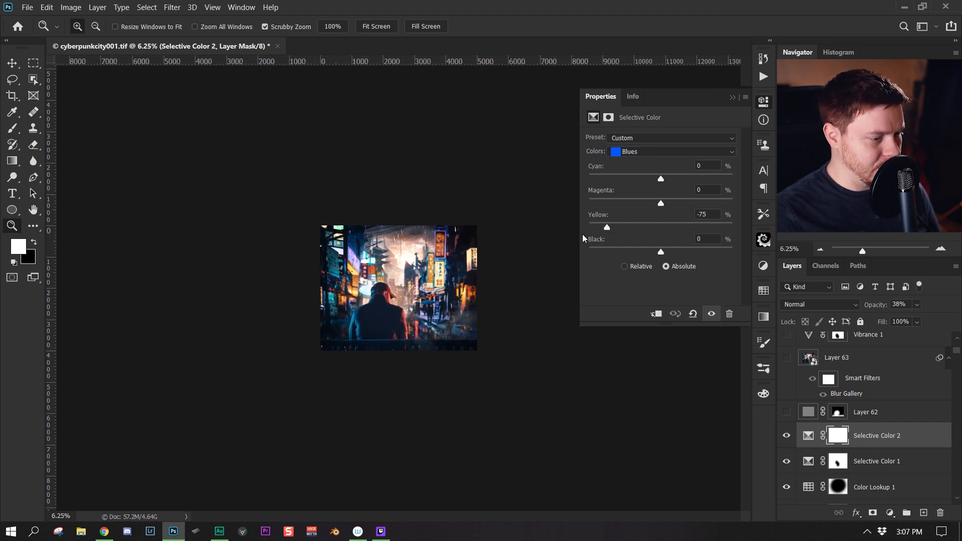
{"action": "left_click", "coordinate": [486, 346]}
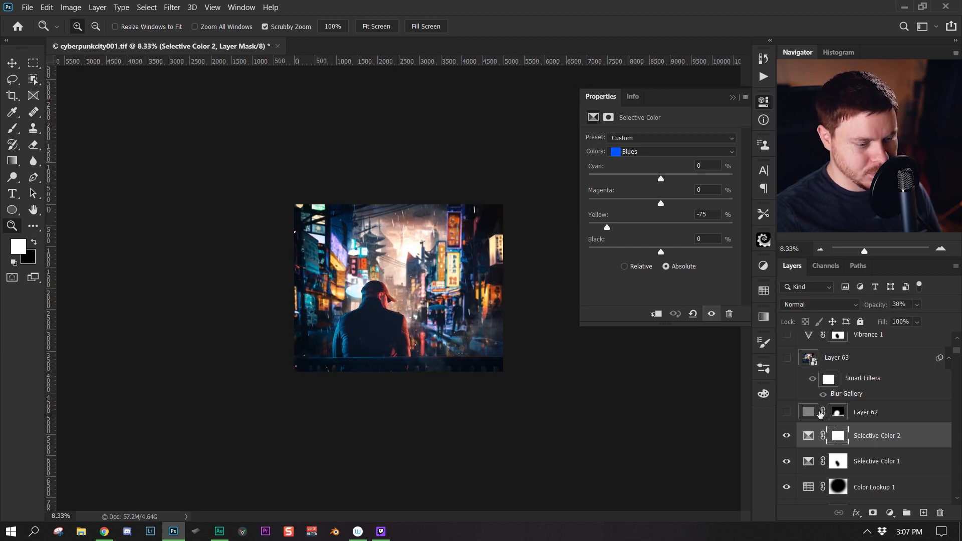
Step: Turn on Layer 62 and select its gray pixel content
{"action": "left_click", "coordinate": [786, 412]}
{"action": "left_click", "coordinate": [808, 411]}
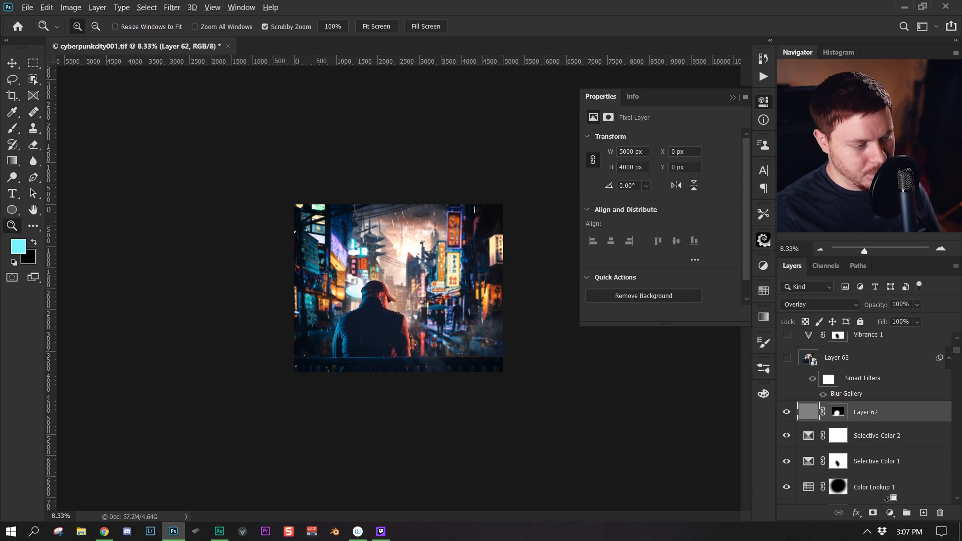
Step: Stamp all visible layers into a new layer above Layer 62 and convert it to a smart object
{"action": "key", "text": "ctrl+shift+alt+e"}
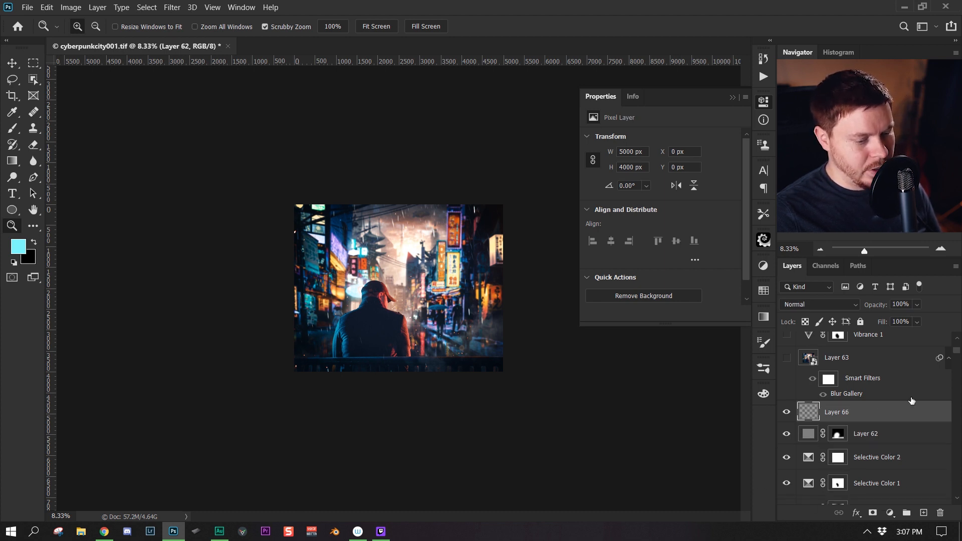
{"action": "right_click", "coordinate": [905, 413]}
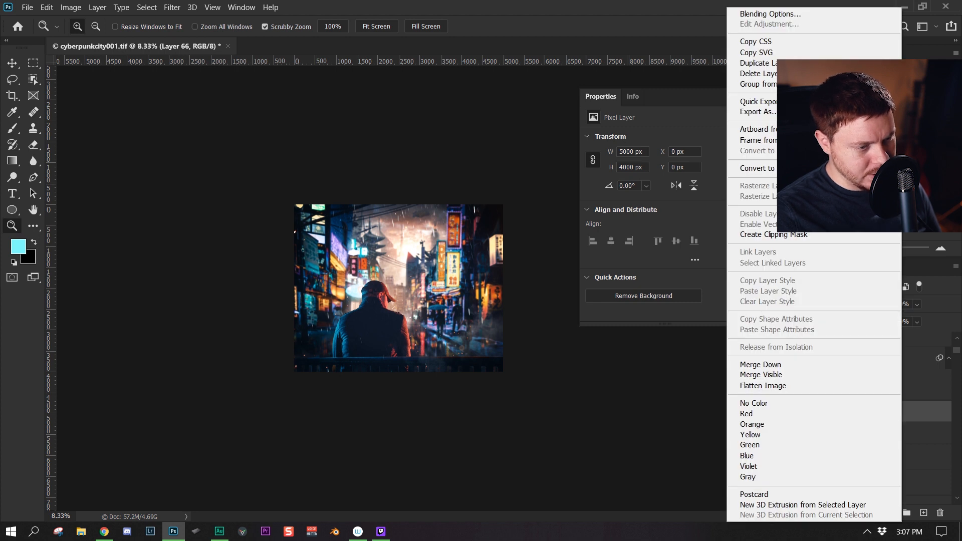
{"action": "left_click", "coordinate": [751, 169]}
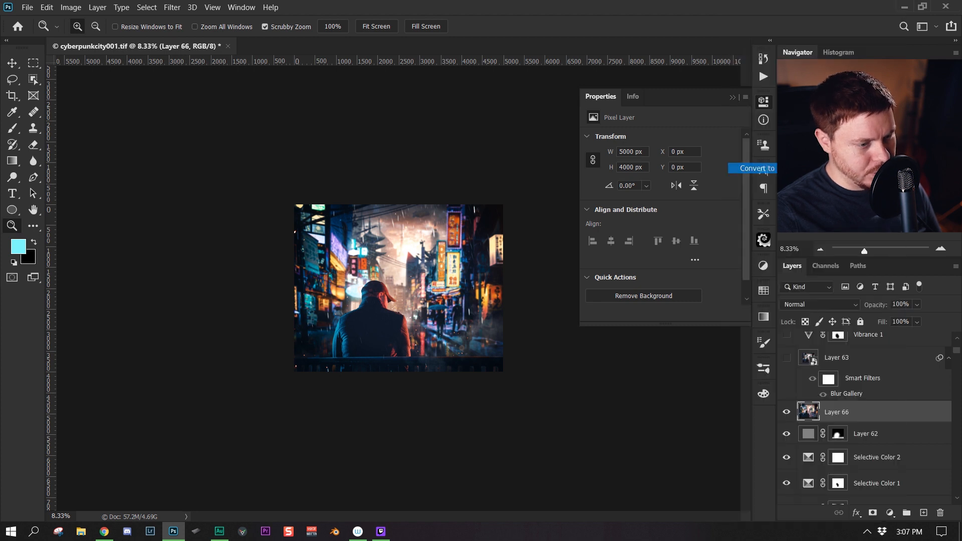
Step: Preview the High Pass filter with a 2.0 pixel radius on the stamped smart object, and cancel it
{"action": "left_click", "coordinate": [172, 7]}
{"action": "mouse_move", "coordinate": [259, 244]}
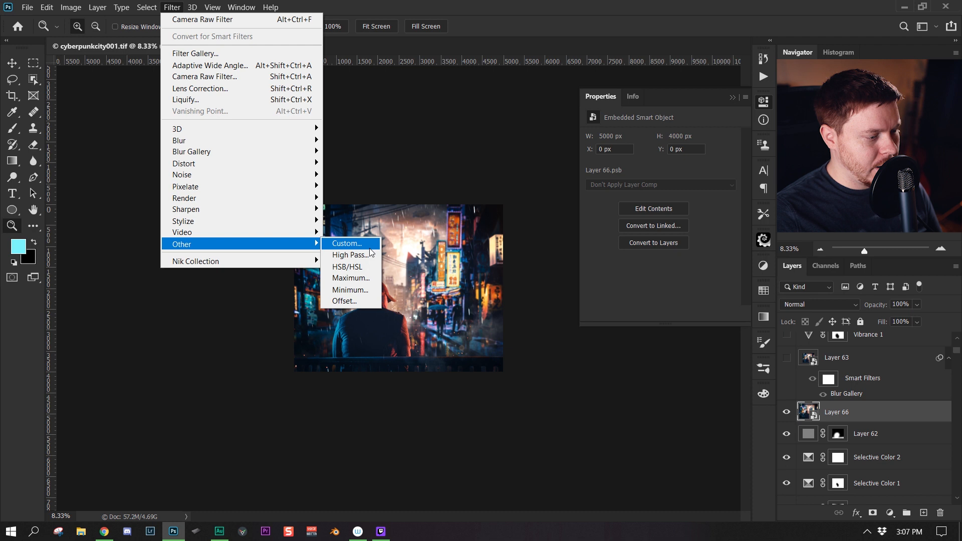
{"action": "left_click", "coordinate": [350, 255]}
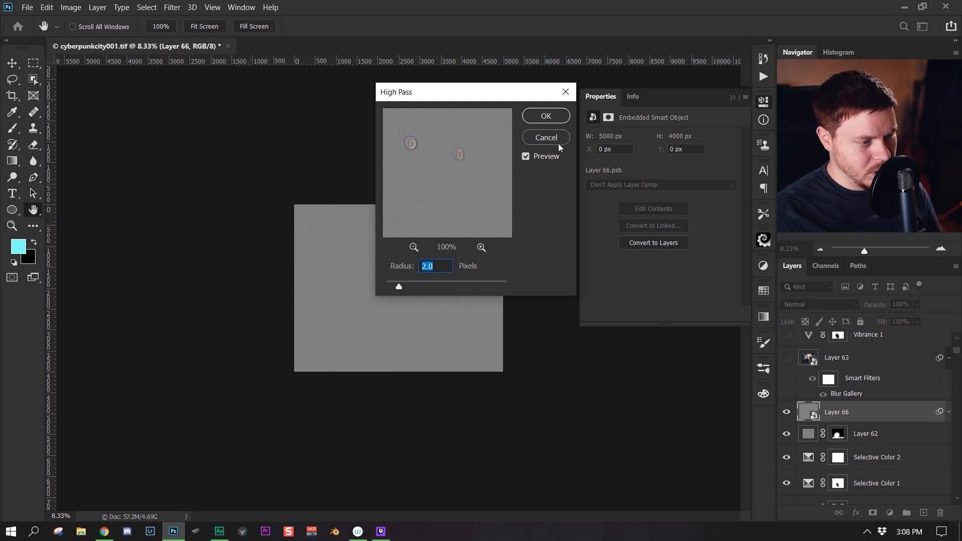
{"action": "left_click", "coordinate": [566, 92]}
{"action": "right_click", "coordinate": [508, 238]}
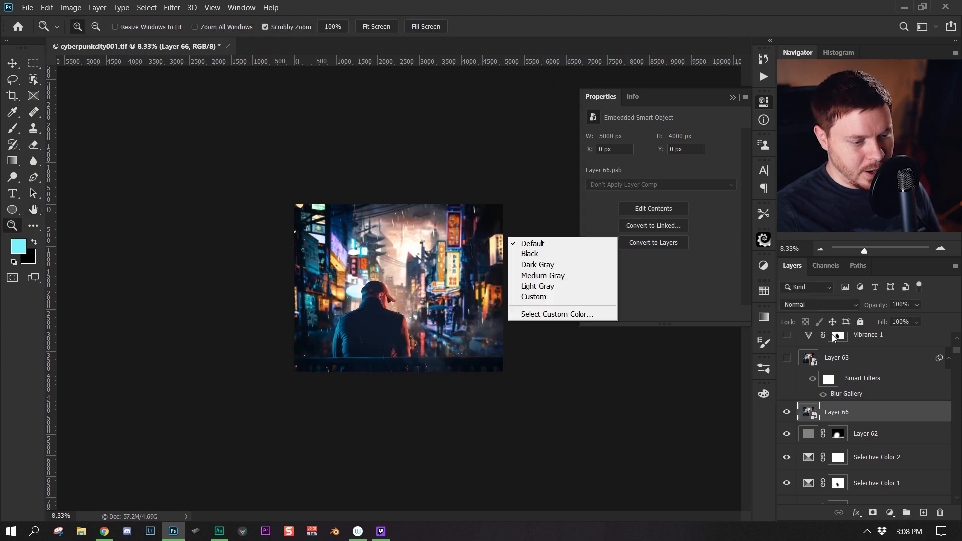
Step: Delete the stamped smart object layer and check the blend mode of Layer 62
{"action": "left_click", "coordinate": [904, 412]}
{"action": "left_click_drag", "start_coordinate": [904, 420], "coordinate": [940, 512]}
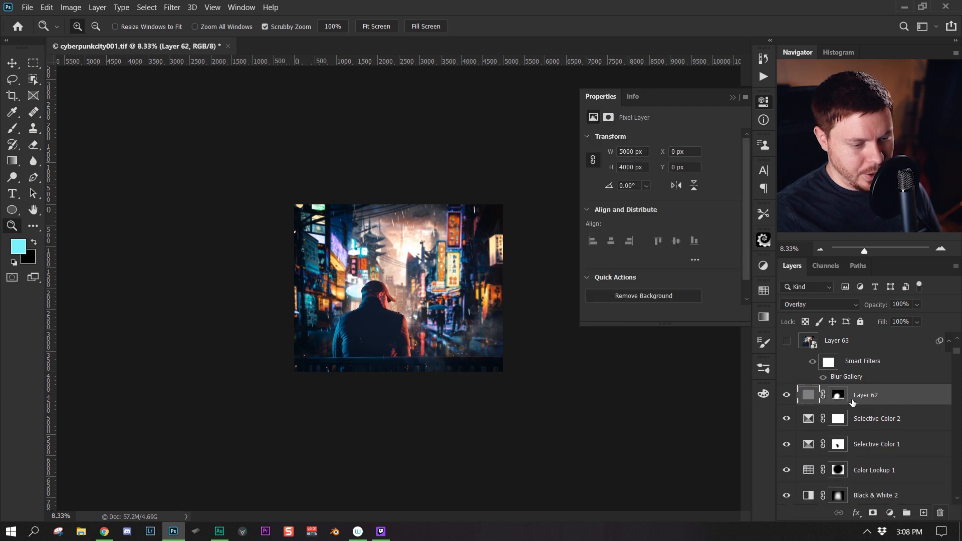
{"action": "left_click", "coordinate": [828, 305]}
{"action": "left_click", "coordinate": [928, 403]}
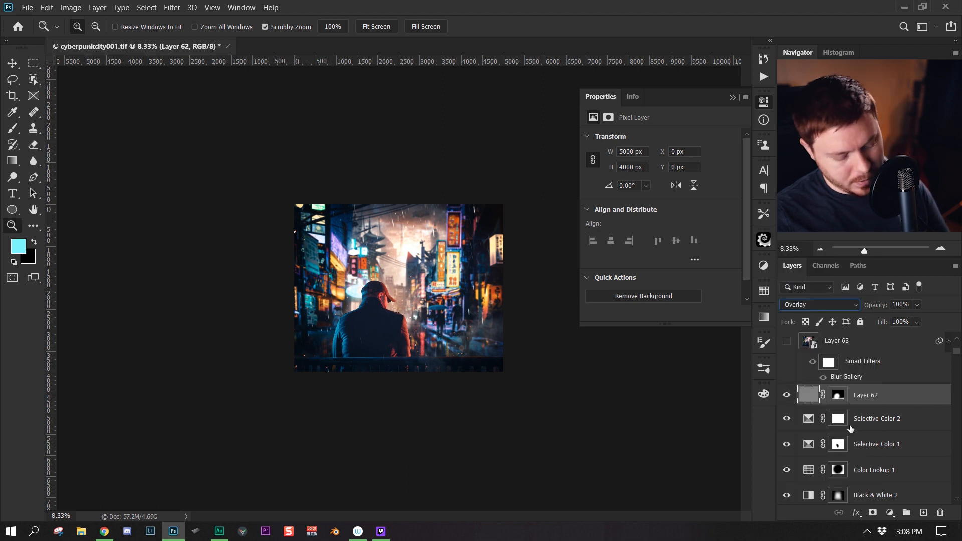
Step: Turn on Layer 63, point out its smart object conversion, and inspect its Blur Gallery filter before cancelling the blur workspace
{"action": "double_click", "coordinate": [847, 376]}
{"action": "left_click", "coordinate": [494, 27]}
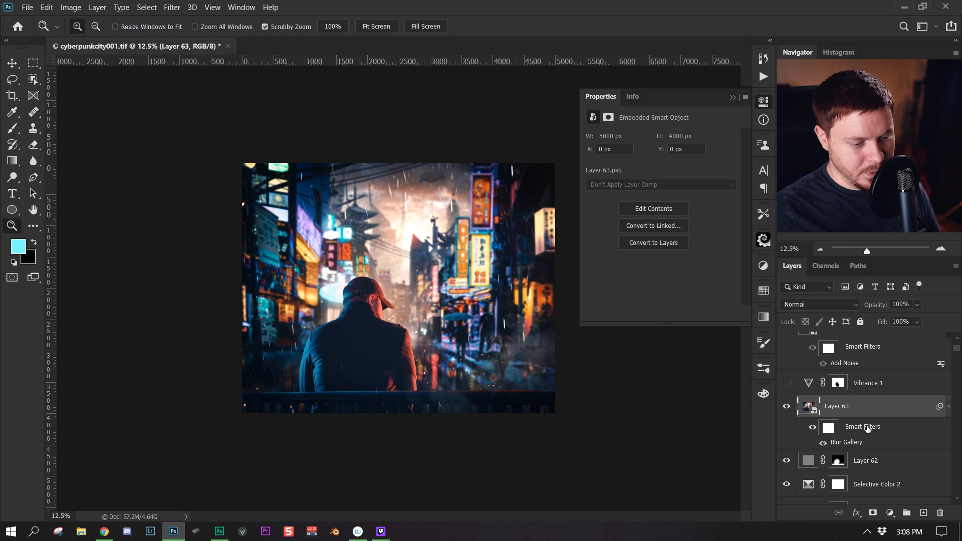
{"action": "right_click", "coordinate": [874, 411]}
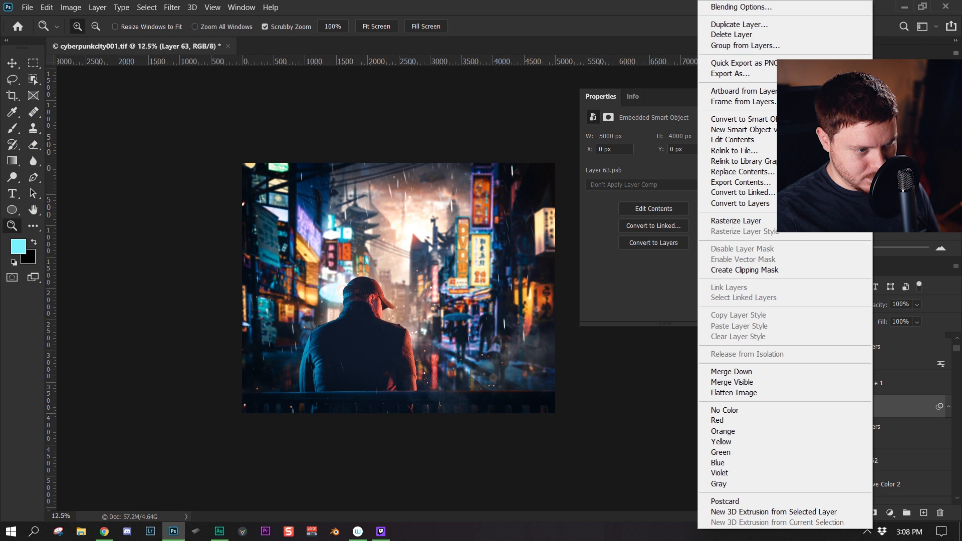
{"action": "left_click", "coordinate": [913, 407]}
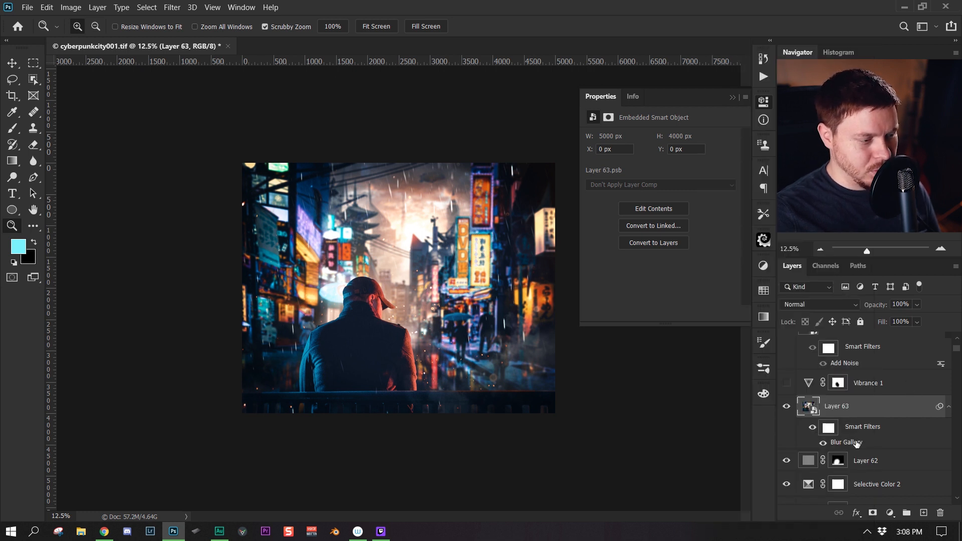
{"action": "double_click", "coordinate": [846, 442]}
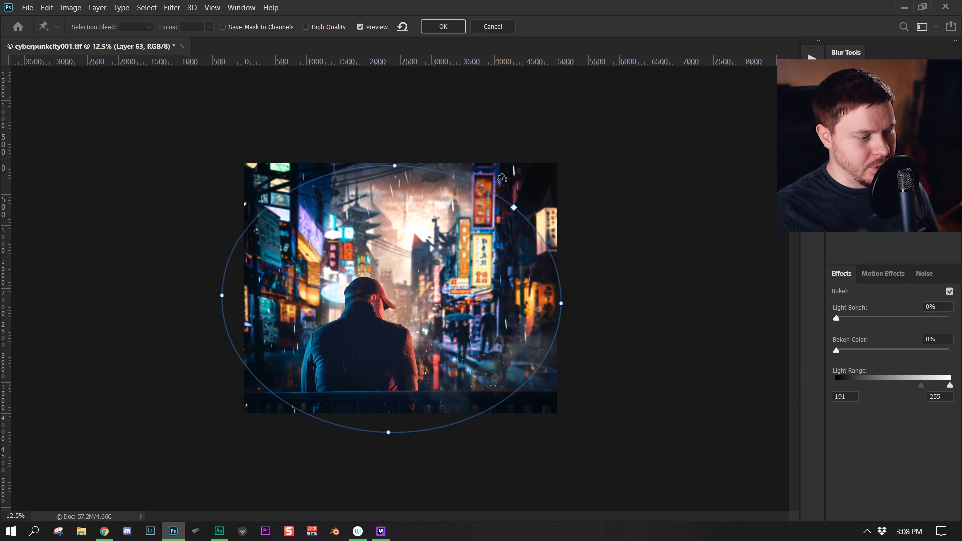
{"action": "left_click", "coordinate": [493, 26]}
Step: Turn on the Vibrance 1 layer and review its vibrance setting and mask
{"action": "scroll", "coordinate": [904, 430], "scroll_direction": "up", "scroll_amount": 1}
{"action": "left_click", "coordinate": [902, 404]}
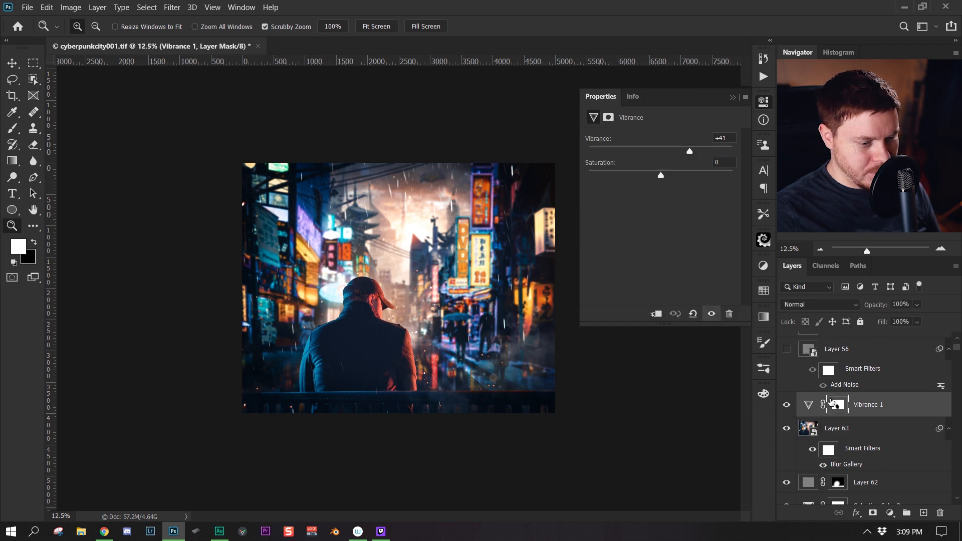
{"action": "scroll", "coordinate": [831, 401], "scroll_direction": "up", "scroll_amount": 2}
{"action": "left_click", "coordinate": [819, 410]}
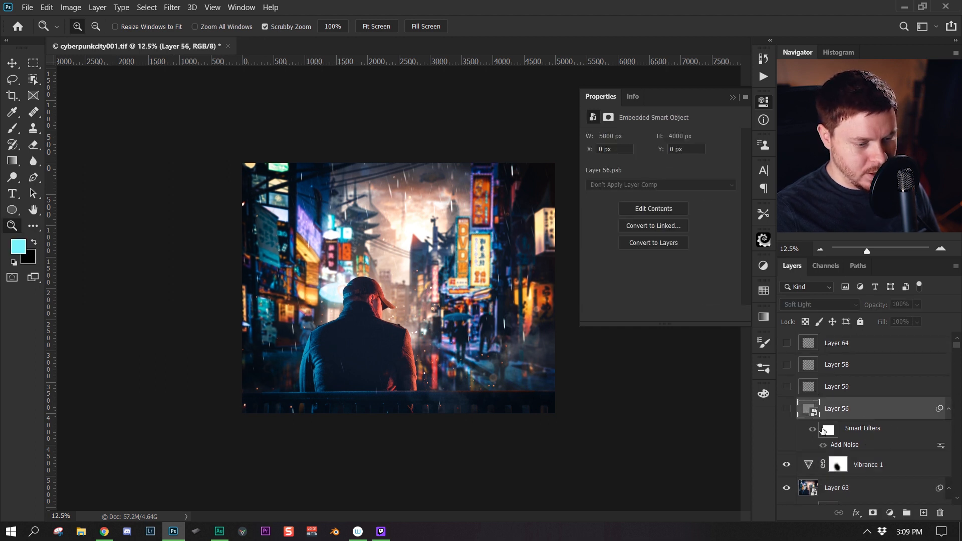
{"action": "left_click", "coordinate": [900, 465]}
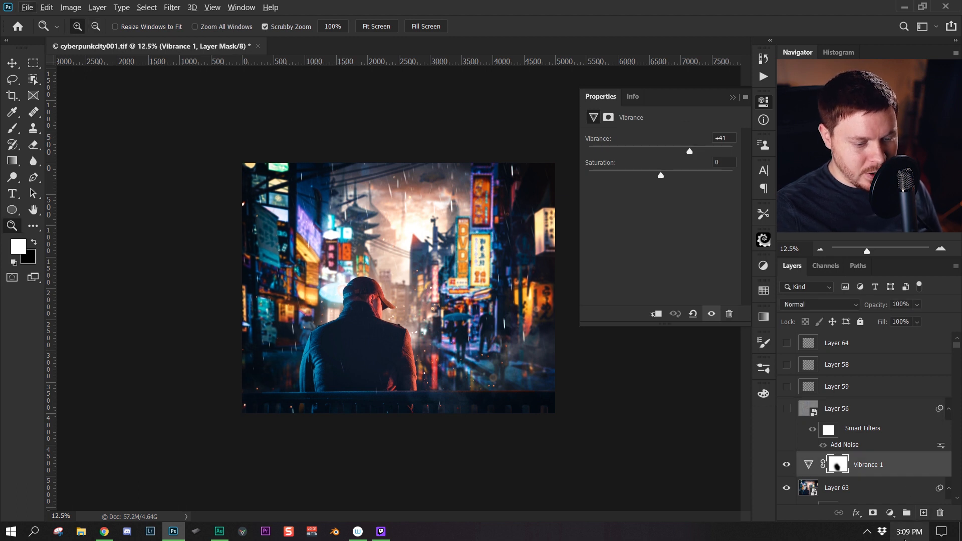
Step: Create a new layer above Vibrance 1 in Soft Light mode, filled with the neutral 50% gray
{"action": "left_click", "coordinate": [926, 515], "text": "alt"}
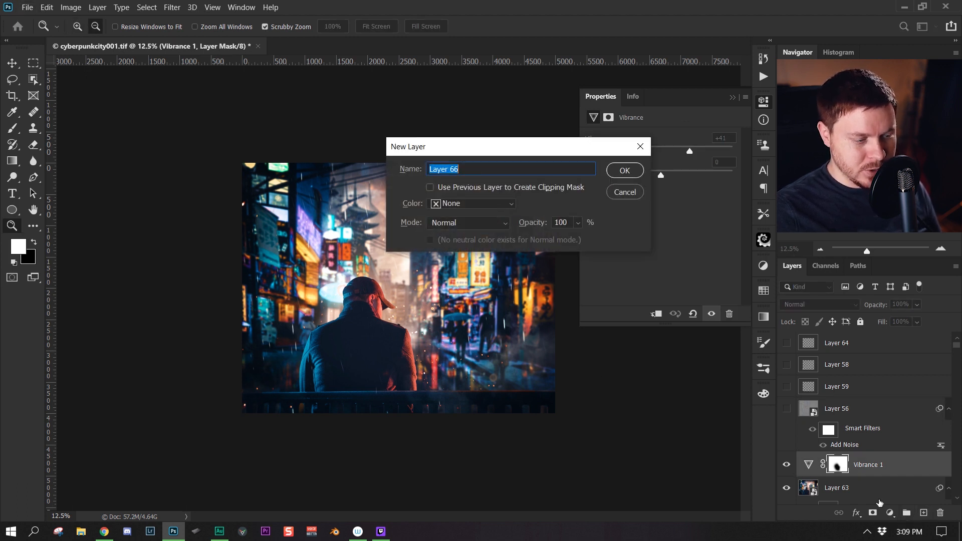
{"action": "left_click", "coordinate": [465, 224]}
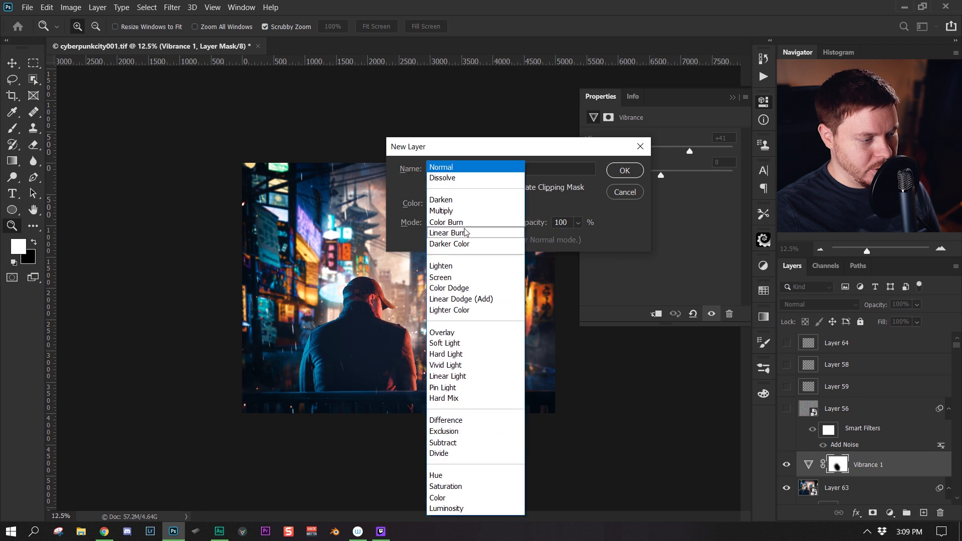
{"action": "left_click", "coordinate": [469, 343]}
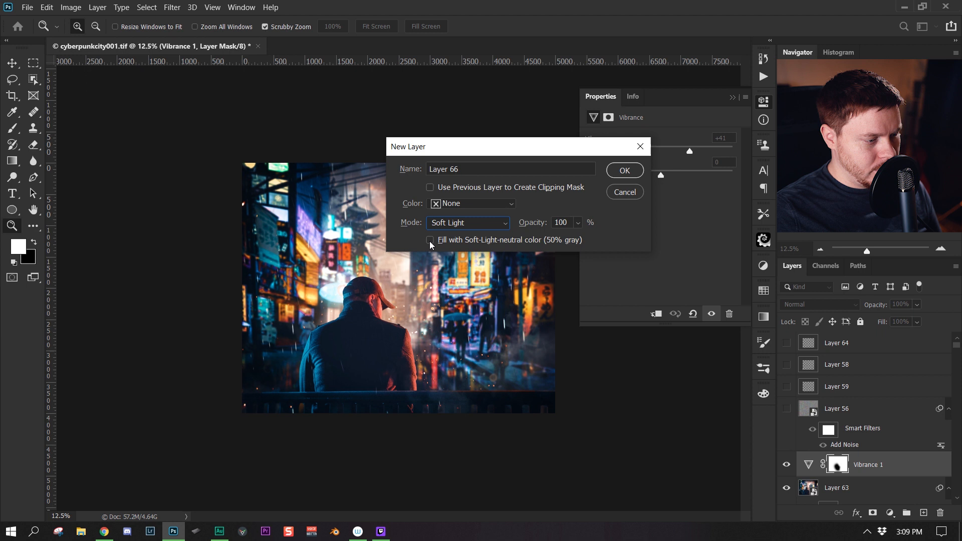
{"action": "left_click", "coordinate": [625, 170]}
Step: Open the Add Noise filter on the new gray layer, cancel it, and delete that layer
{"action": "left_click", "coordinate": [171, 7]}
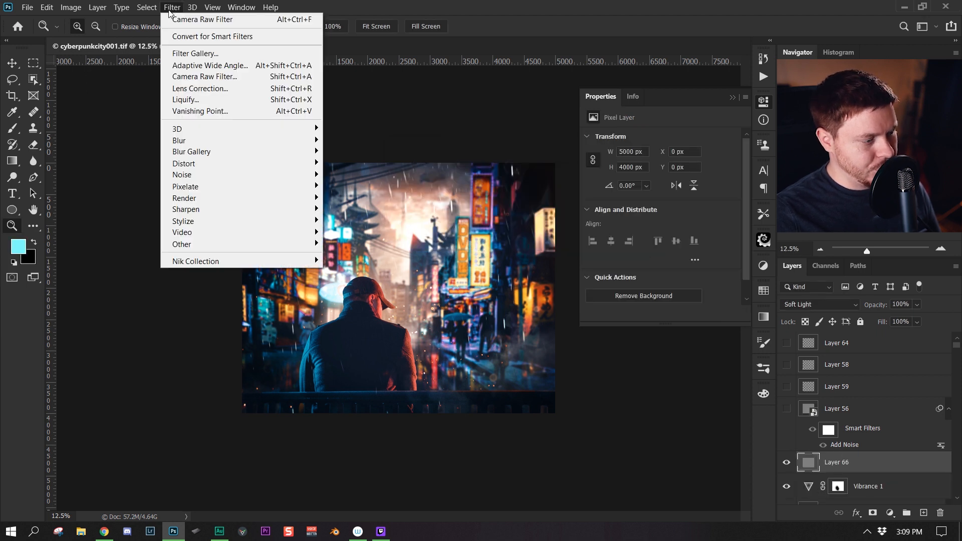
{"action": "mouse_move", "coordinate": [267, 180]}
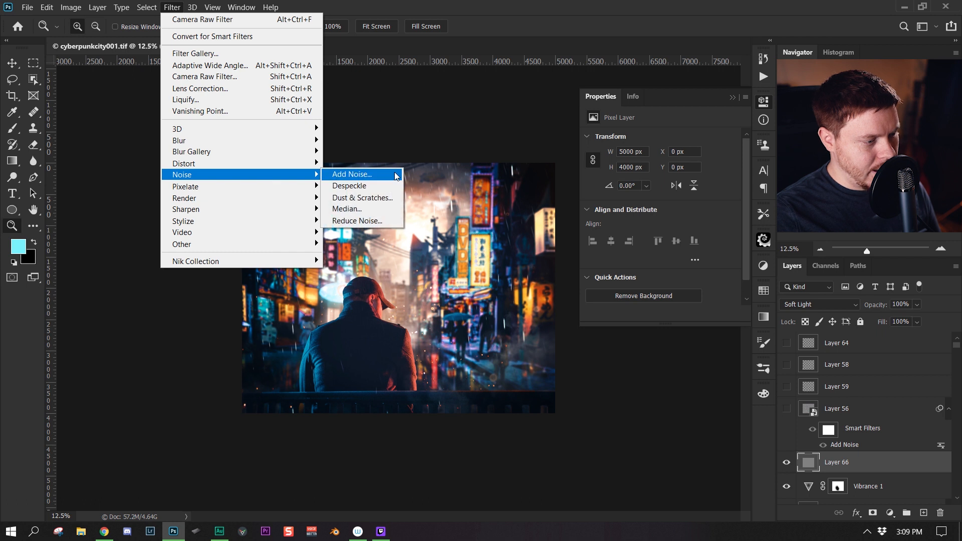
{"action": "left_click", "coordinate": [351, 174]}
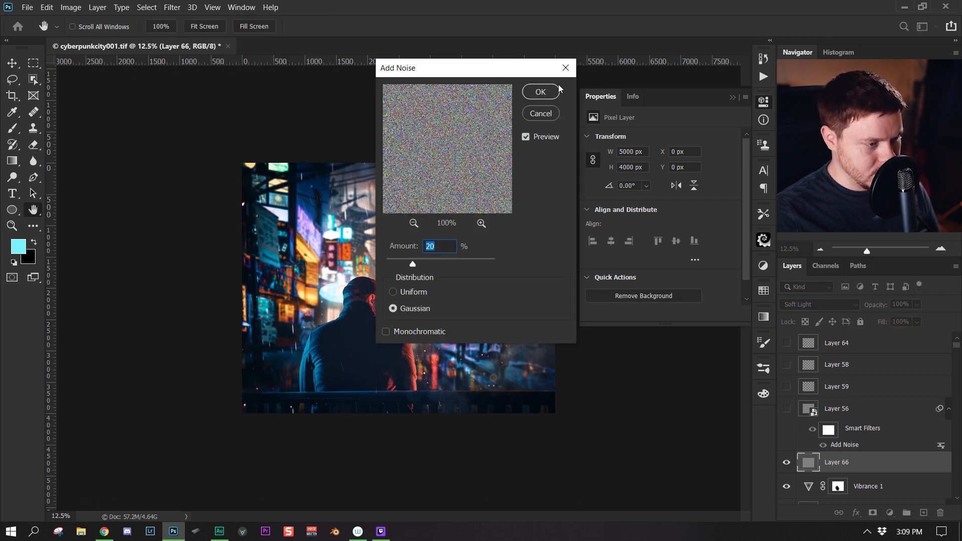
{"action": "left_click", "coordinate": [566, 68]}
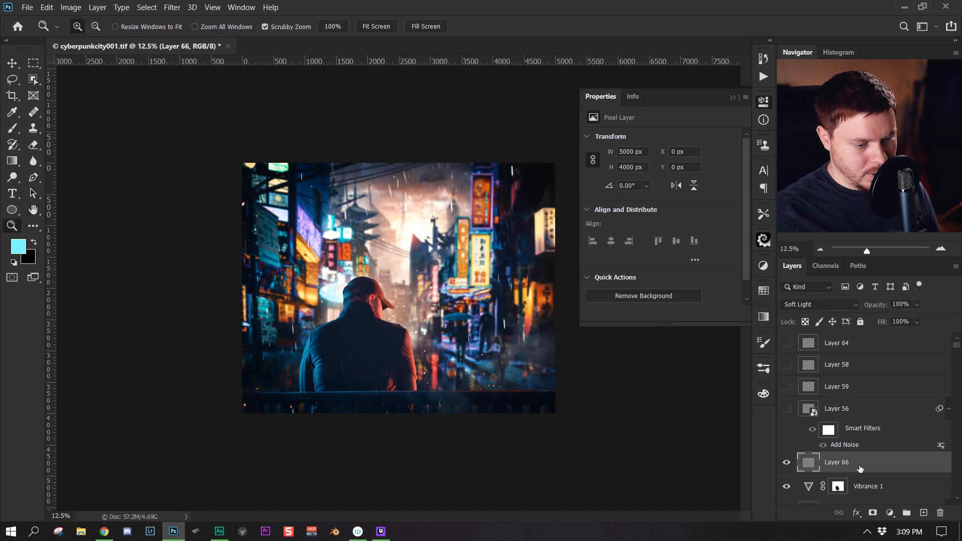
{"action": "left_click", "coordinate": [789, 462]}
{"action": "left_click_drag", "start_coordinate": [879, 460], "coordinate": [940, 513]}
Step: Select Layer 56, the Soft Light smart object with the Add Noise filter, and turn on its visibility
{"action": "left_click", "coordinate": [834, 349]}
{"action": "left_click", "coordinate": [809, 373]}
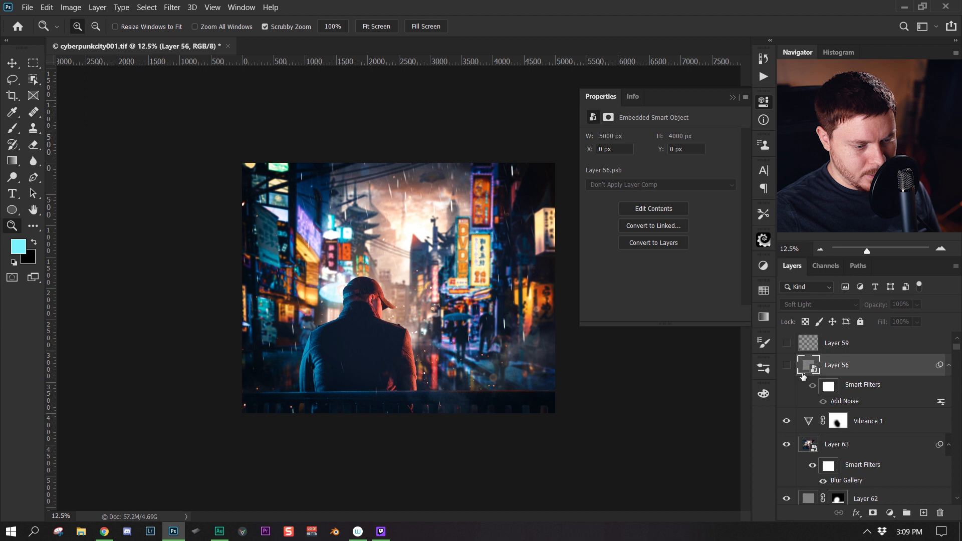
{"action": "left_click", "coordinate": [786, 365]}
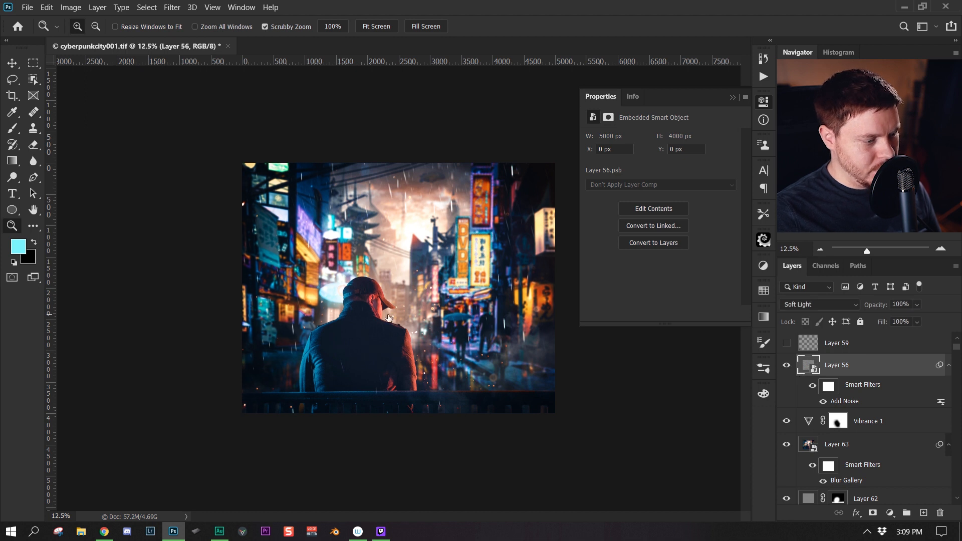
Step: Examine the grain around the man's head and the neon signs at 50% zoom, comparing with Layer 56 off and on
{"action": "left_click", "coordinate": [388, 315]}
{"action": "left_click", "coordinate": [388, 315]}
{"action": "left_click", "coordinate": [388, 314]}
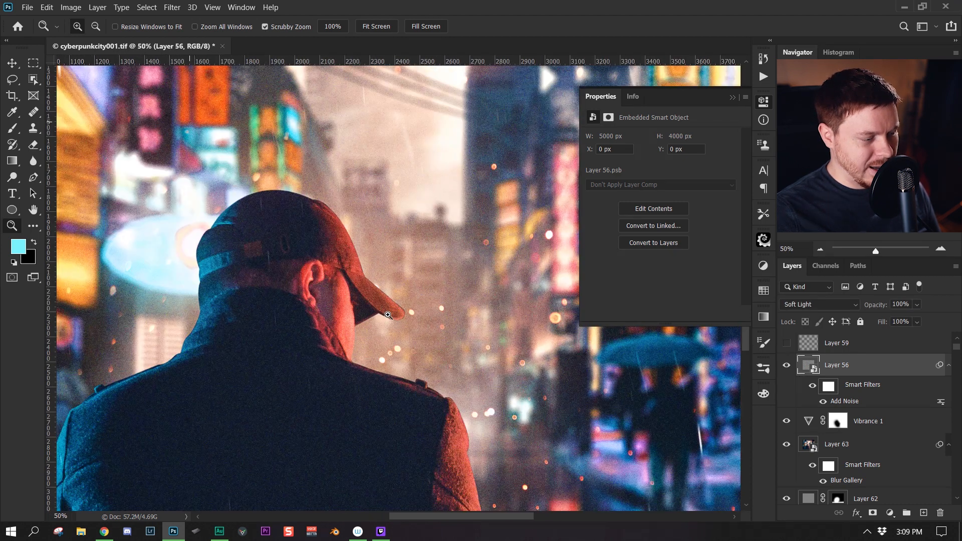
{"action": "left_click_drag", "start_coordinate": [471, 328], "coordinate": [613, 412]}
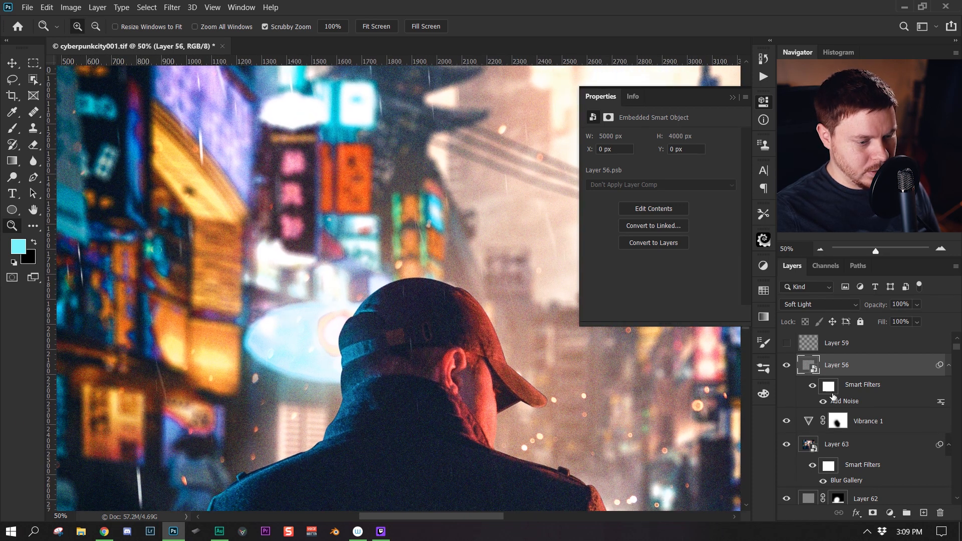
{"action": "left_click", "coordinate": [786, 365]}
{"action": "left_click", "coordinate": [787, 365]}
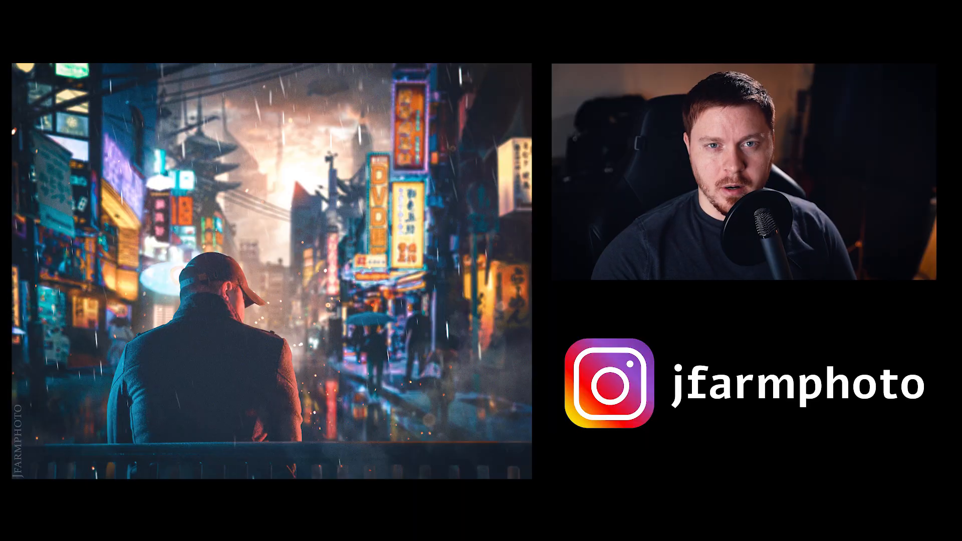